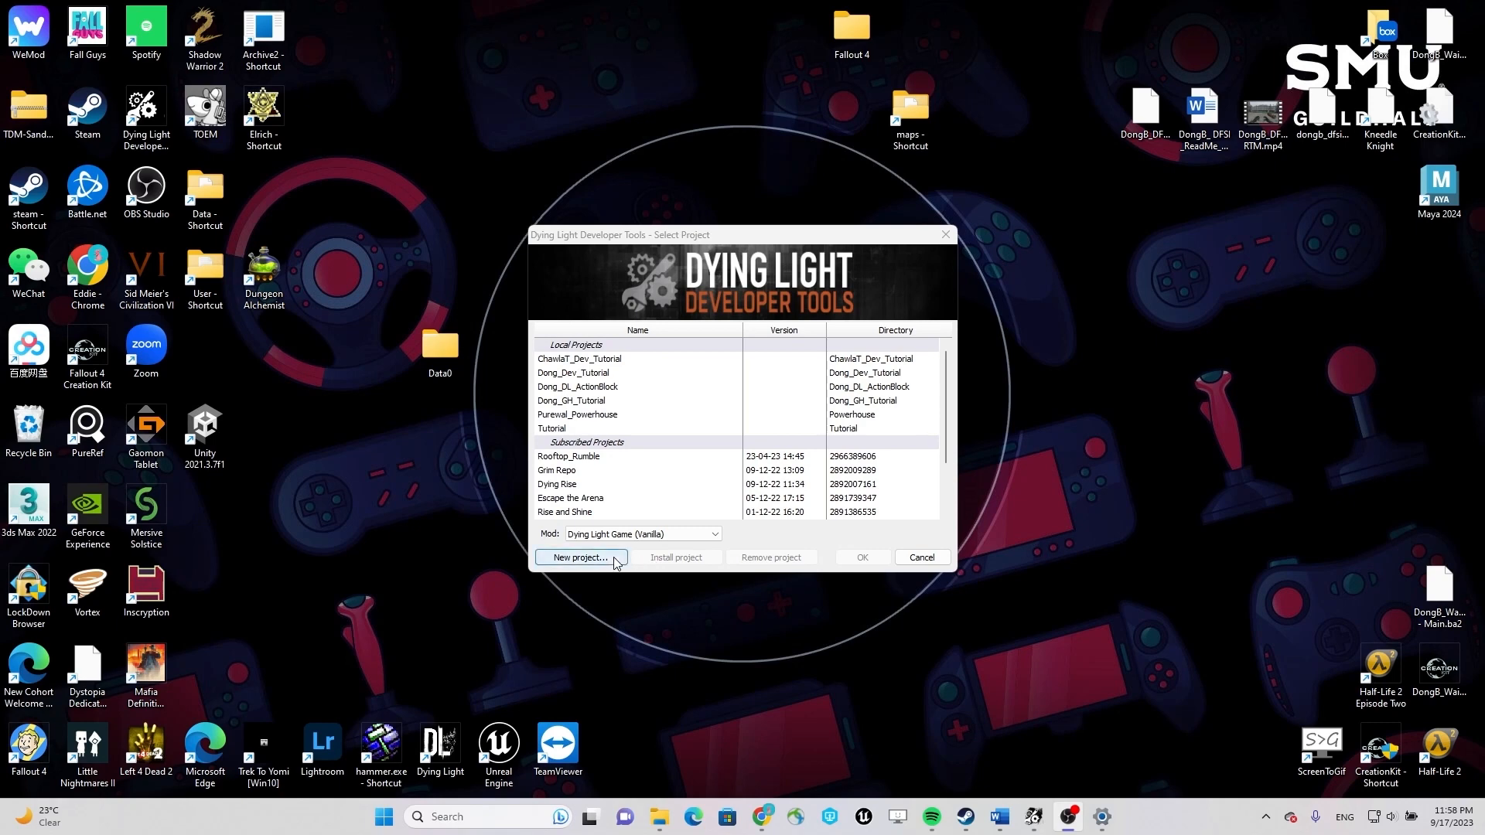
Start a new project and name it Dong_ScriptingTutorial.
click(581, 558)
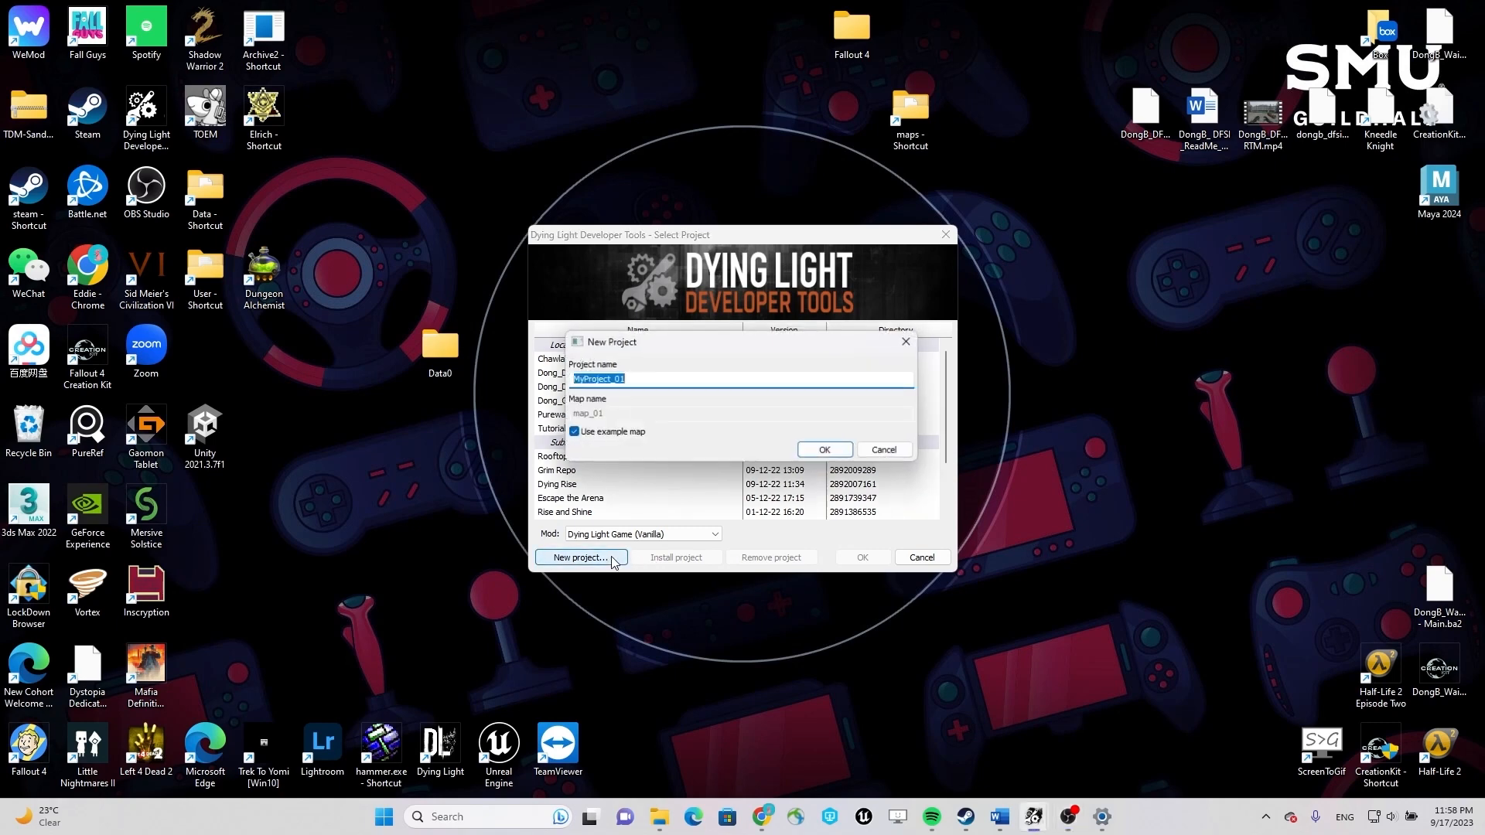
right_click(641, 381)
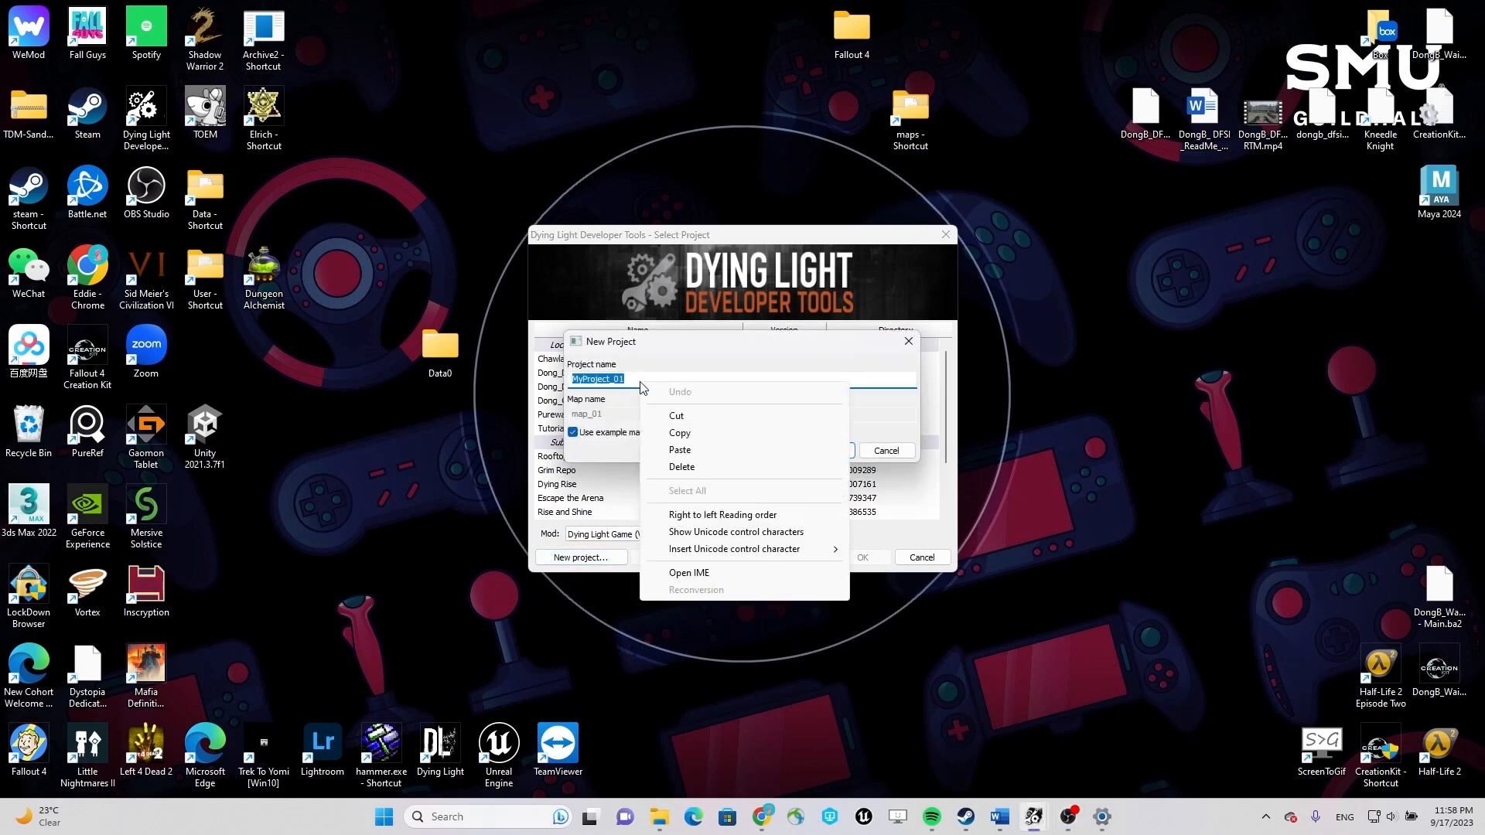
click(709, 452)
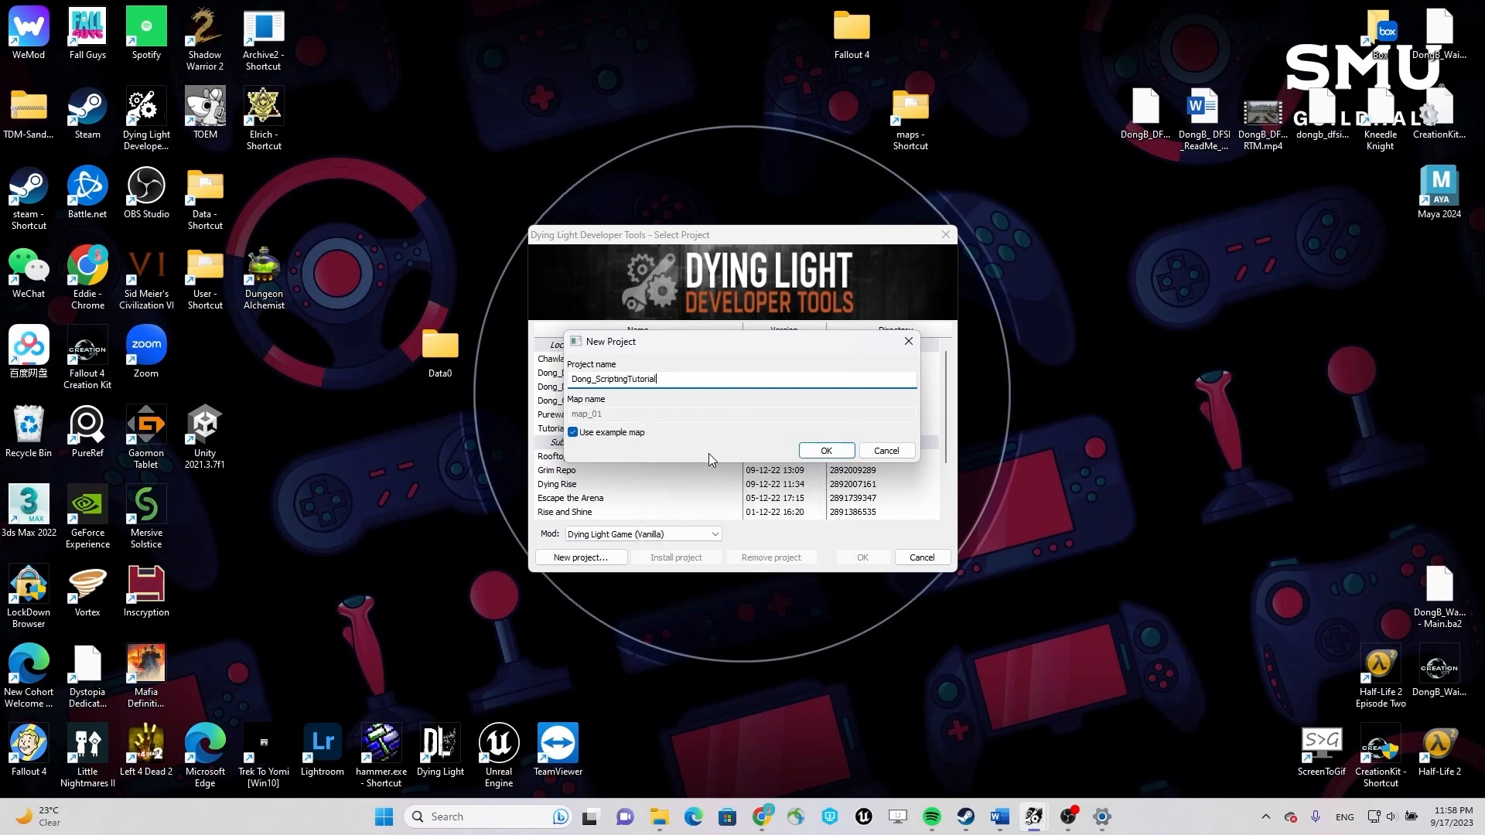
Turn off the example map, name the map Dong_ScriptingTutorial, and create the project.
click(603, 434)
double_click(625, 415)
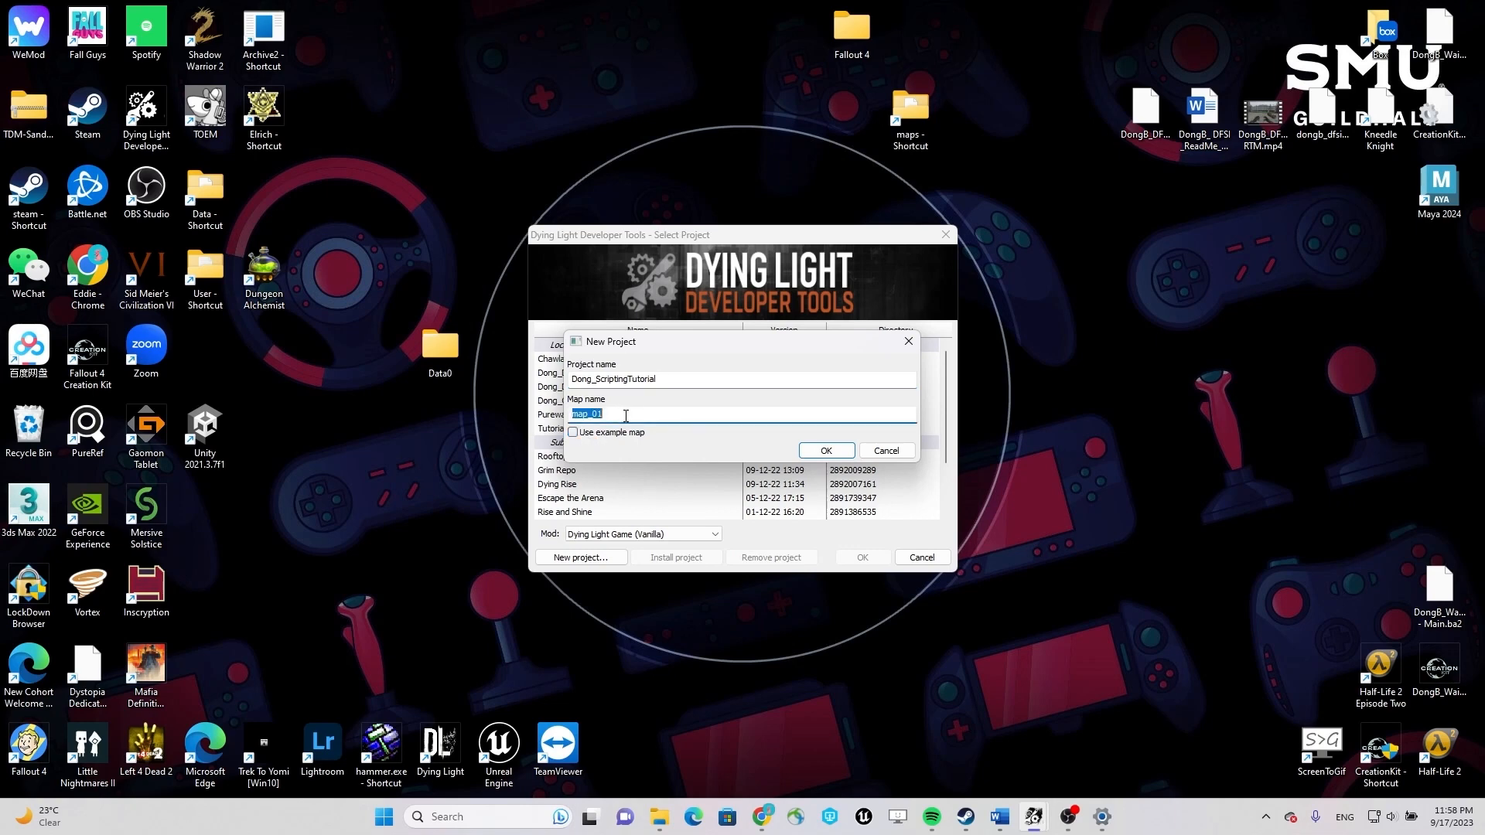
right_click(625, 415)
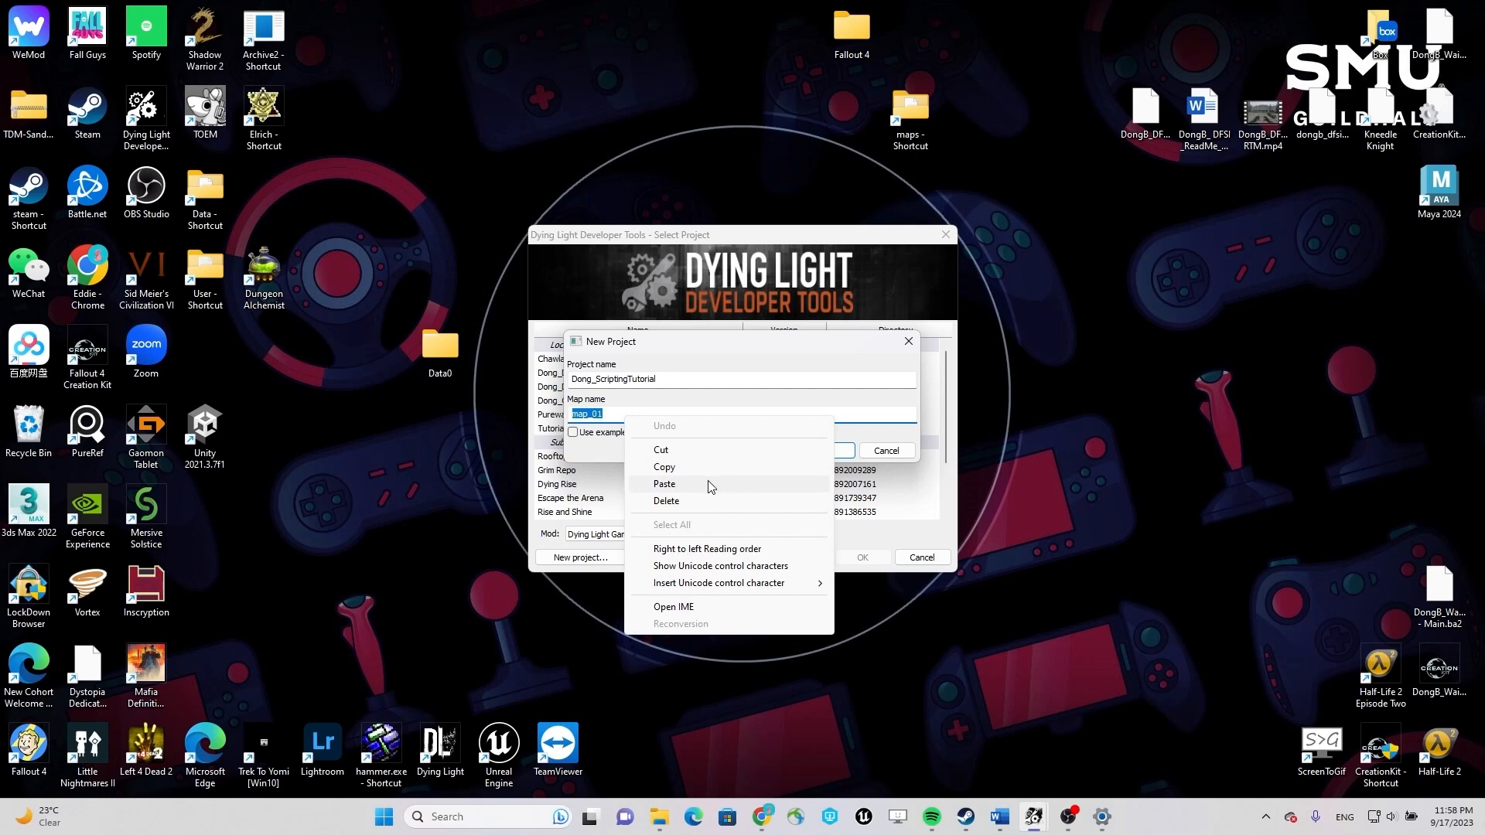
click(709, 483)
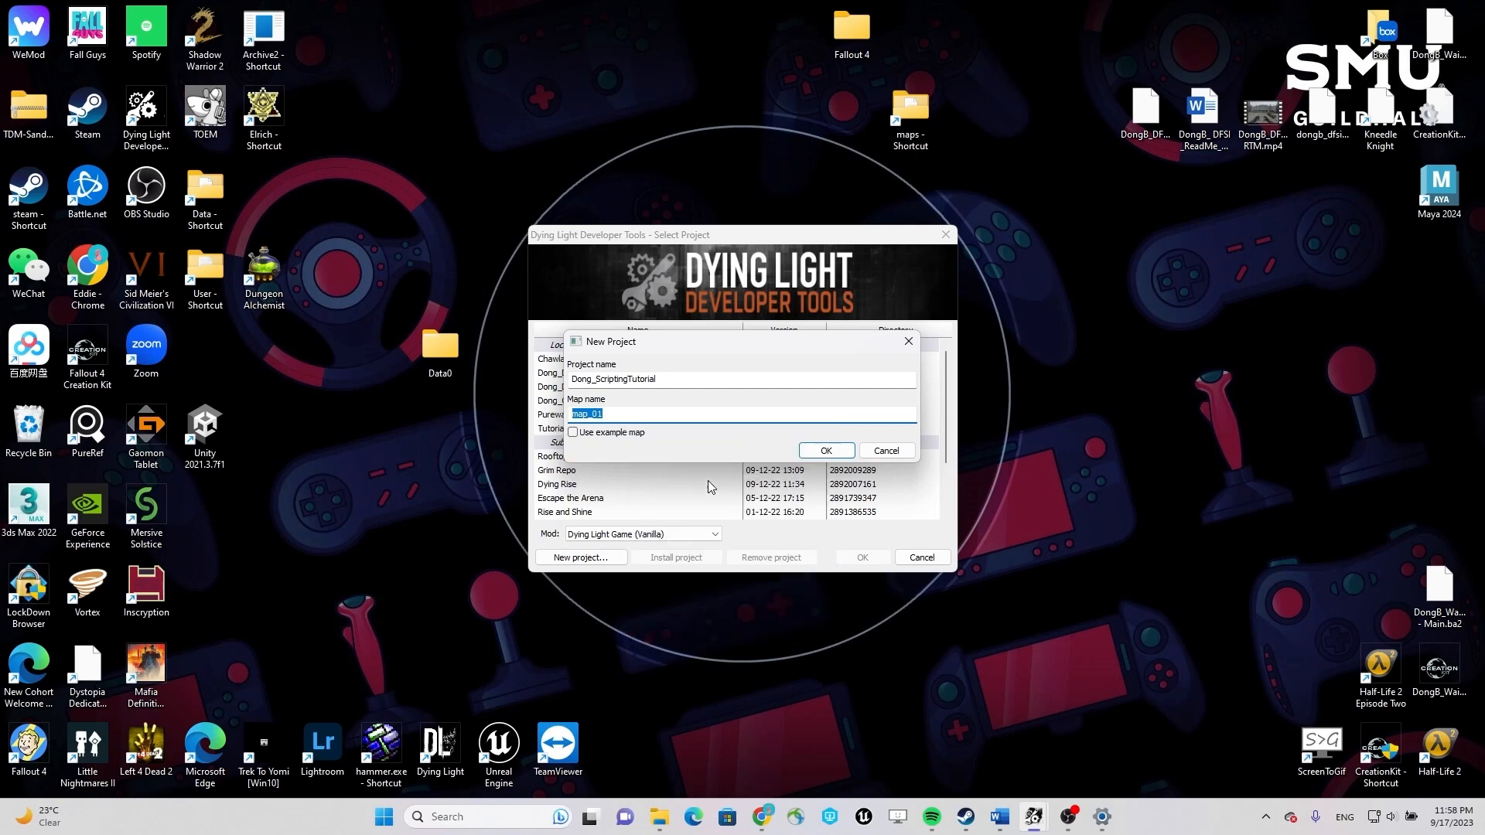
click(825, 451)
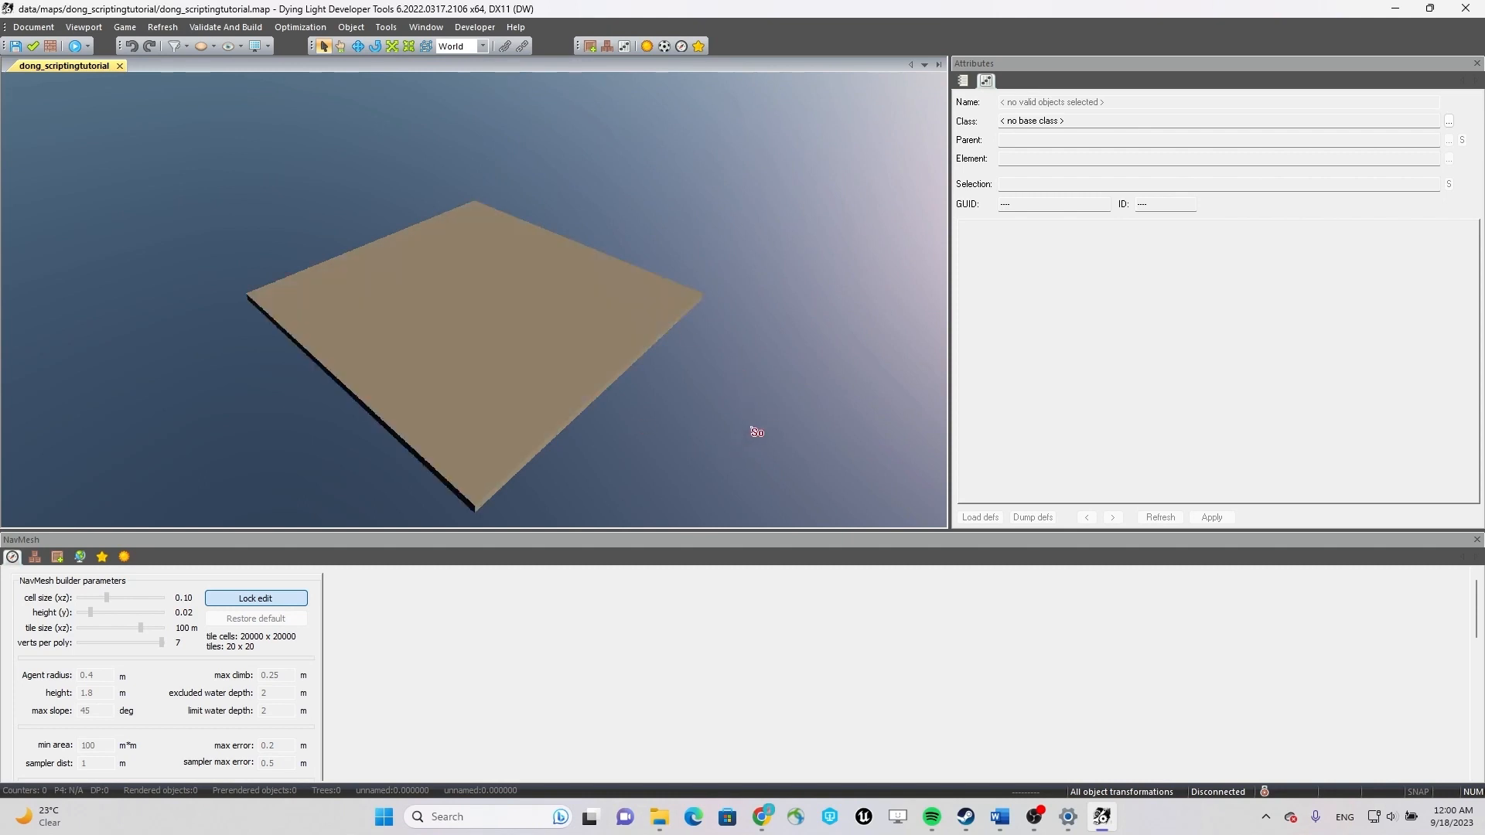
Show the common object types in the asset browser as thumbnails.
click(59, 557)
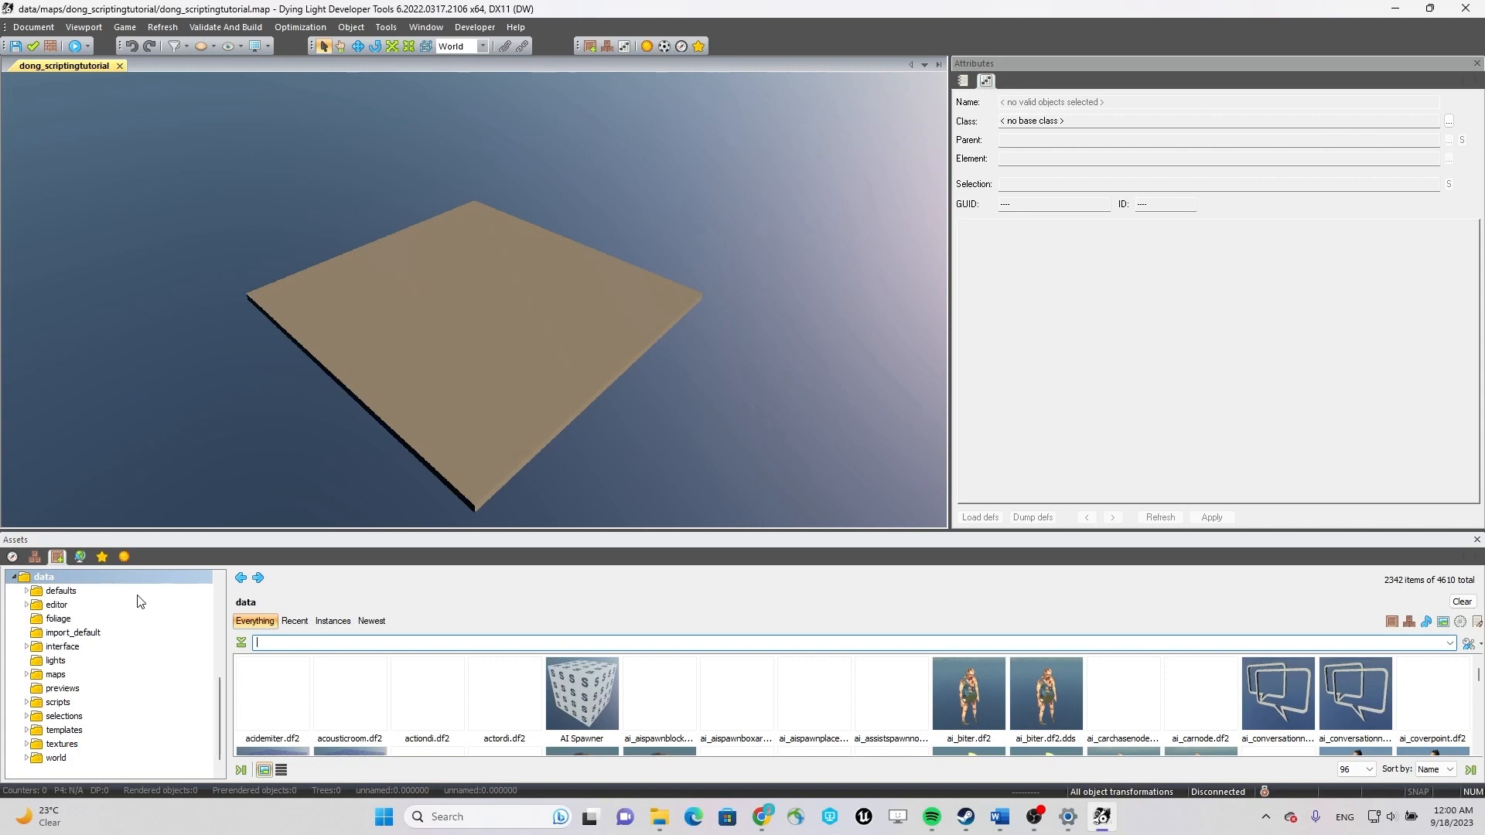
scroll(135, 602, up, 5)
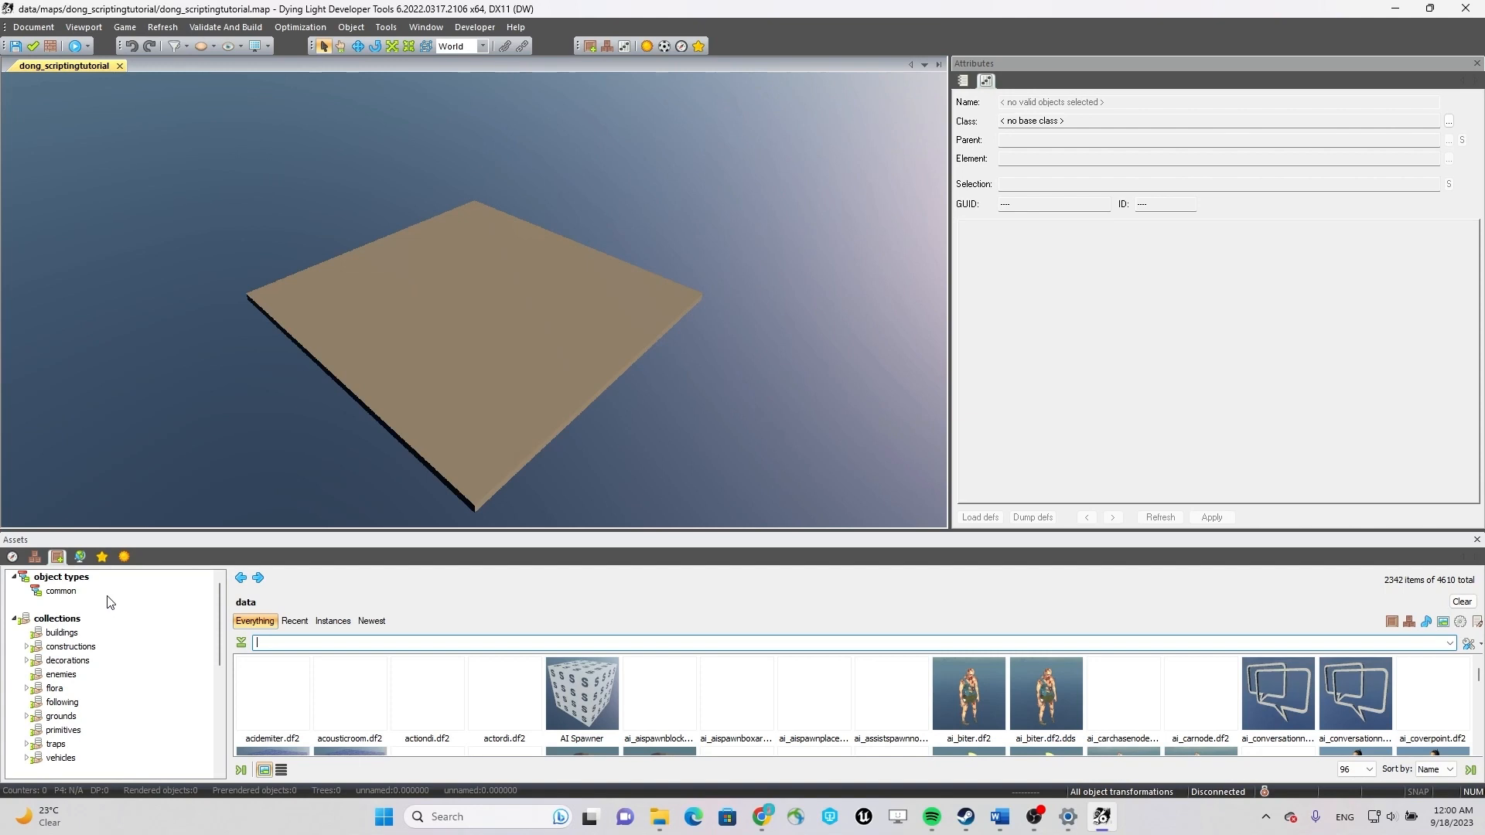
click(108, 594)
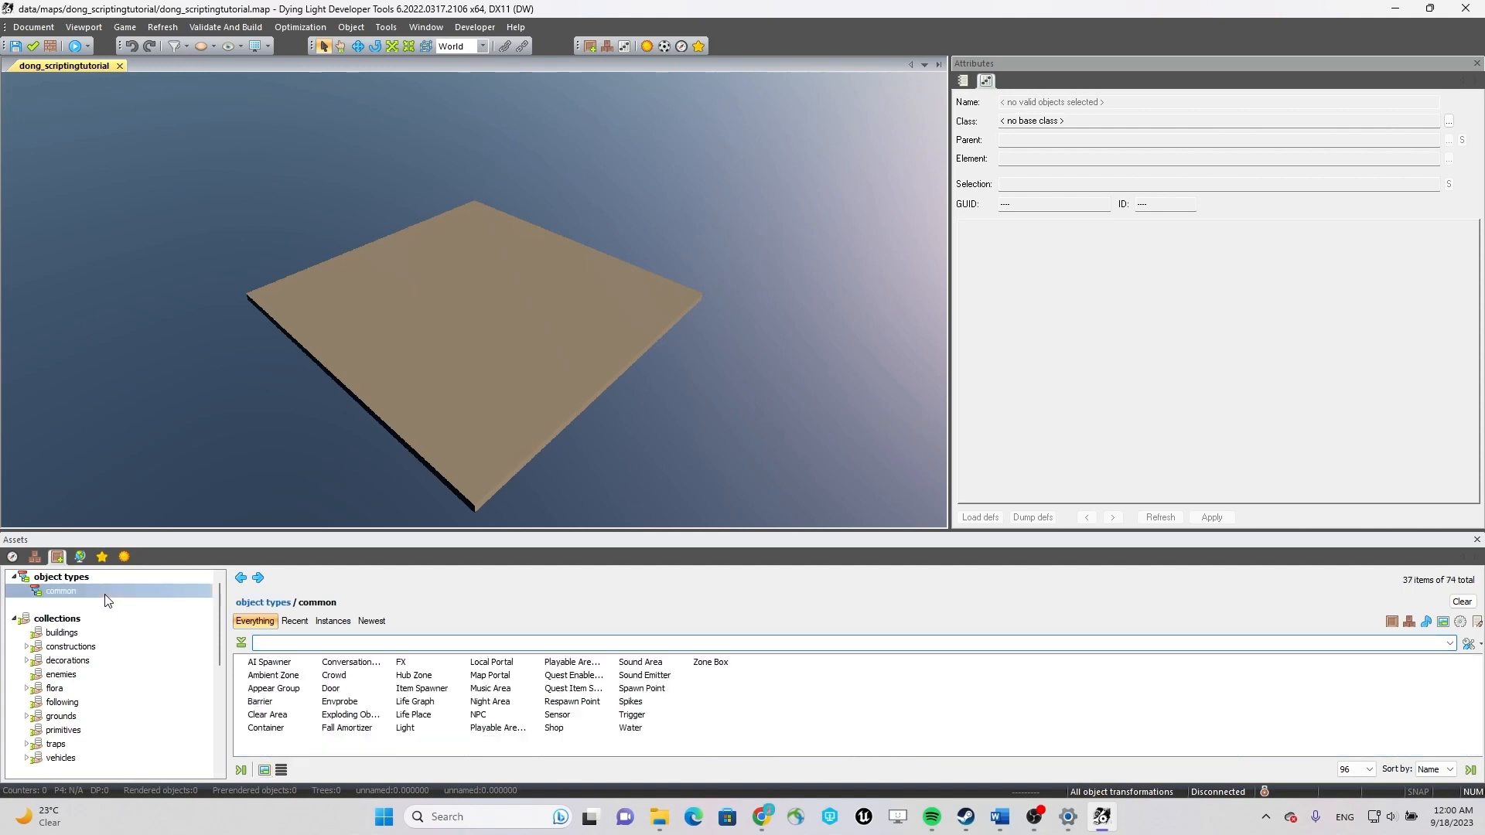
click(263, 770)
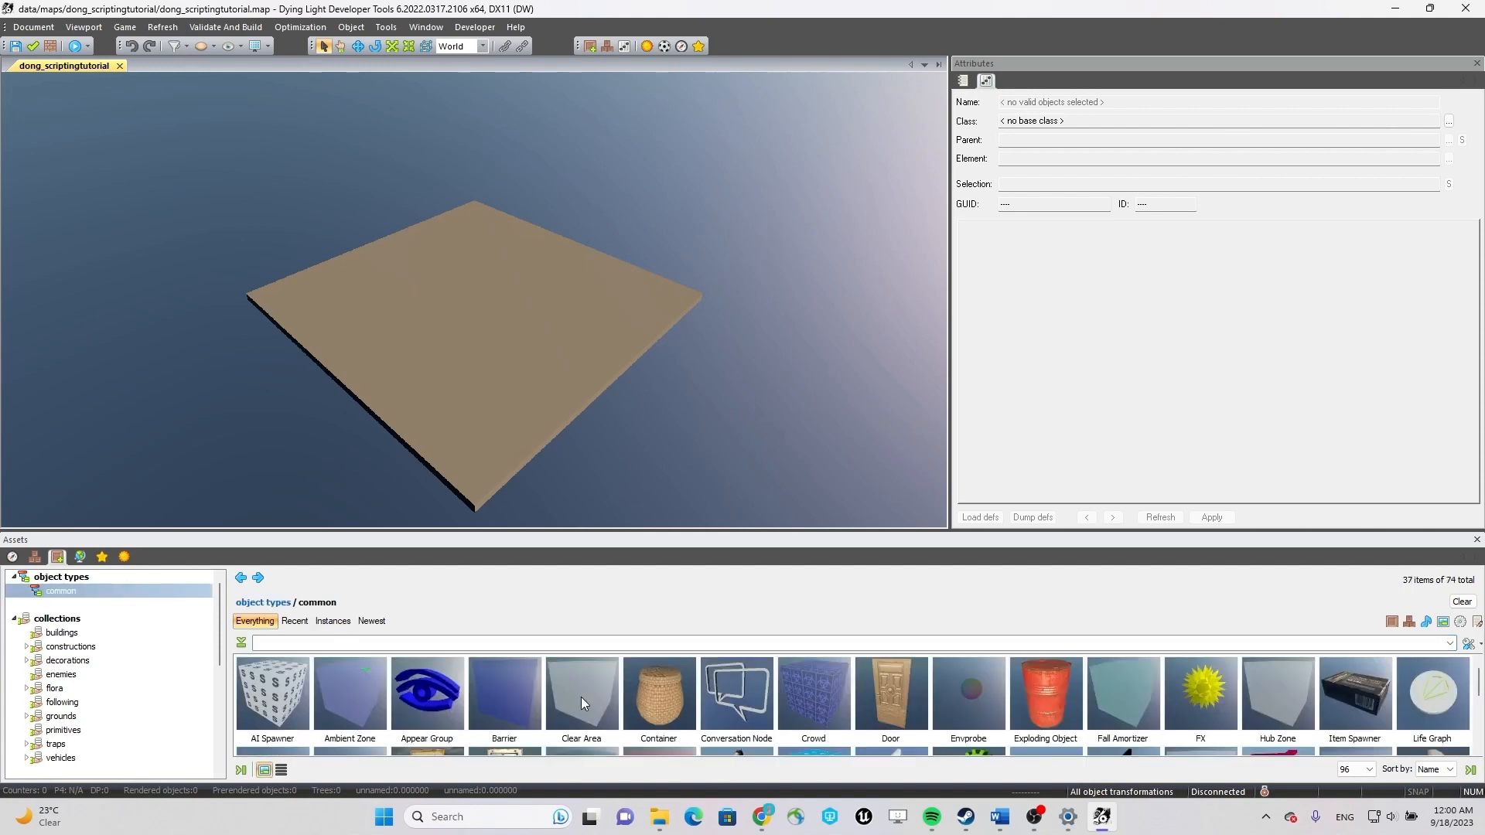
Place an Envprobe object near the centre of the ground platform.
drag(972, 695, 737, 516)
drag(944, 686, 510, 313)
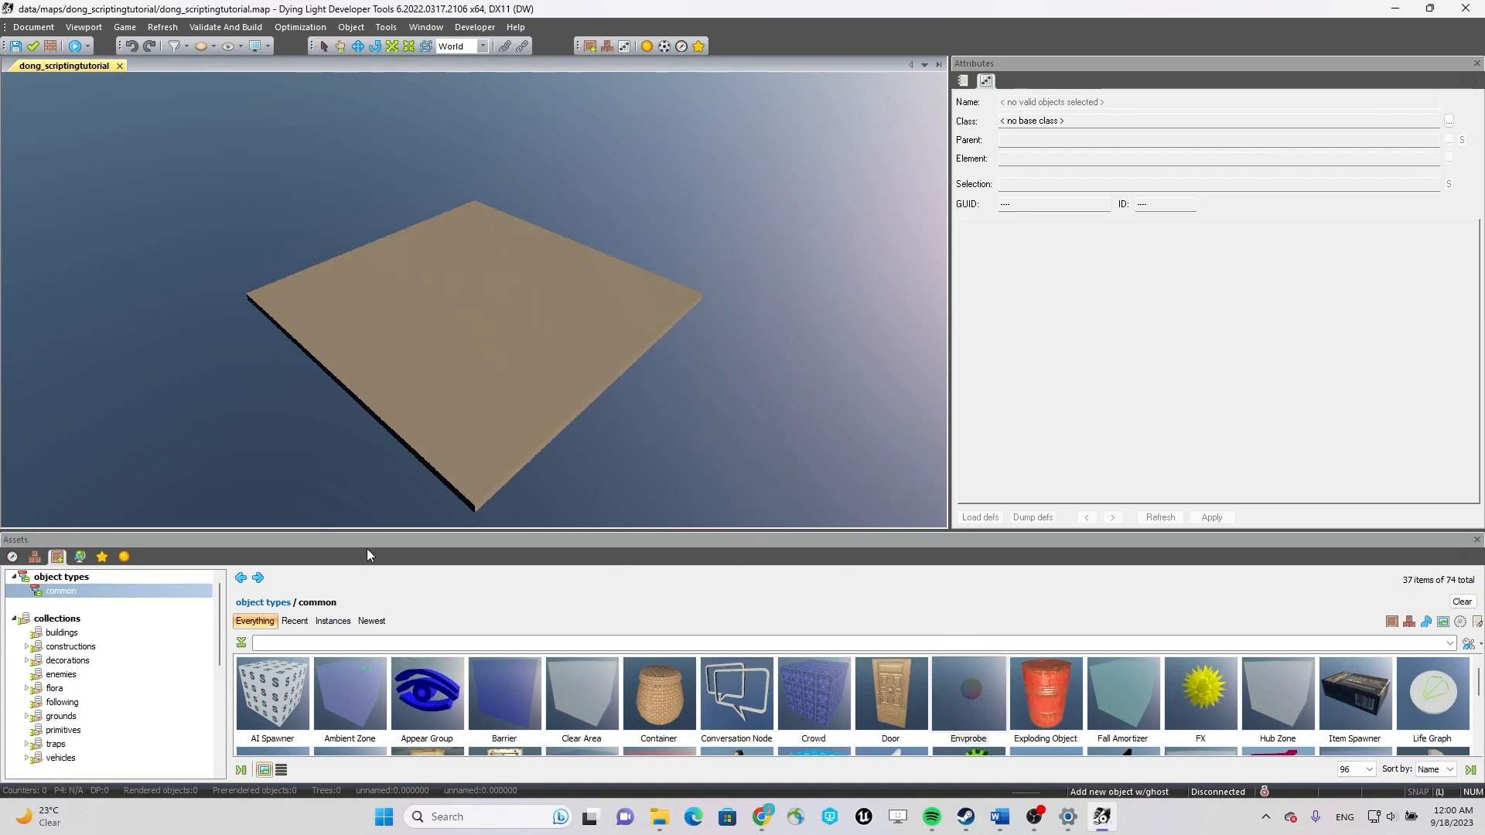
click(34, 556)
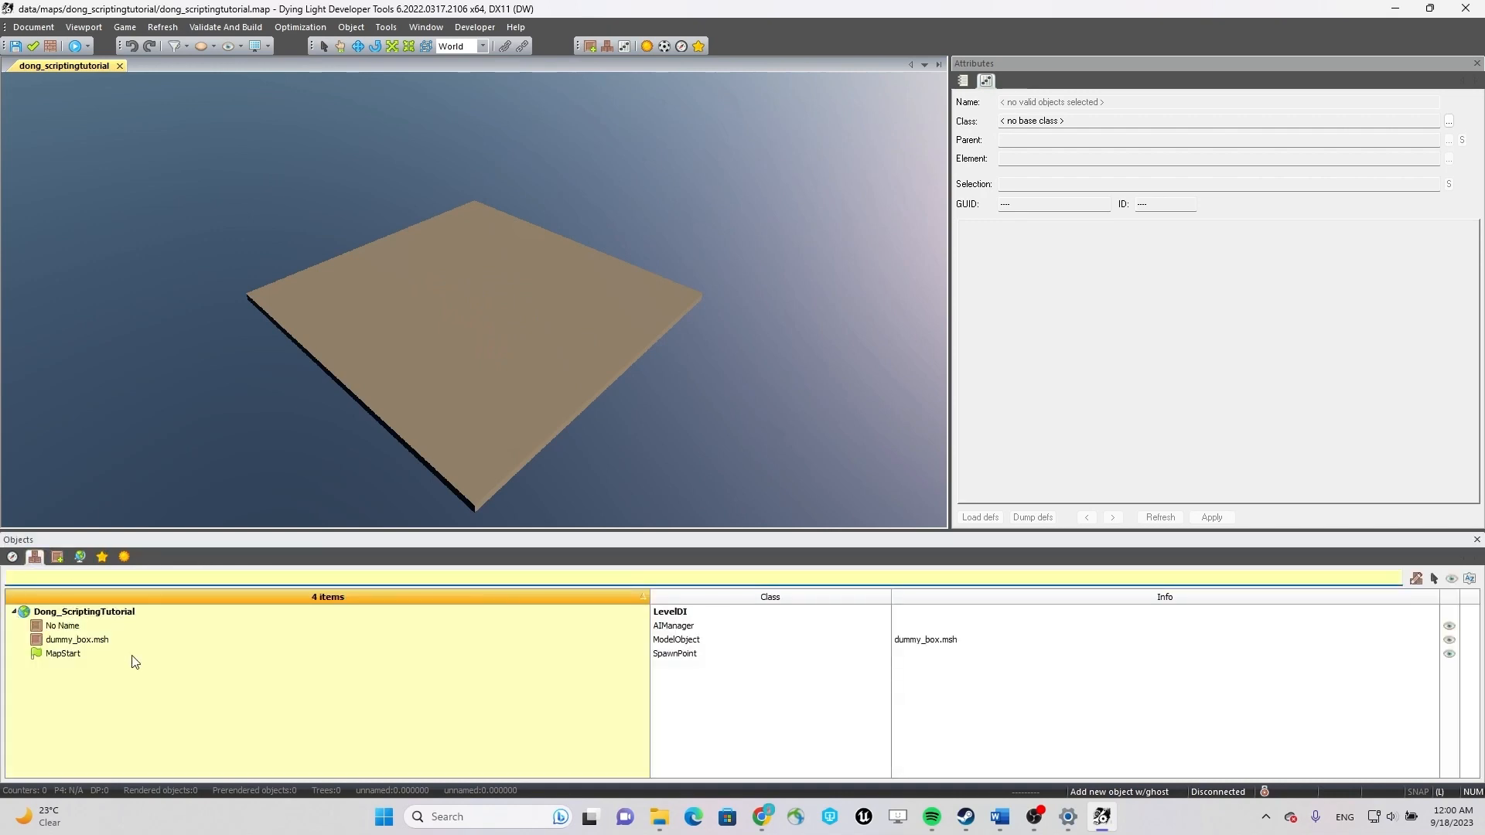
click(56, 557)
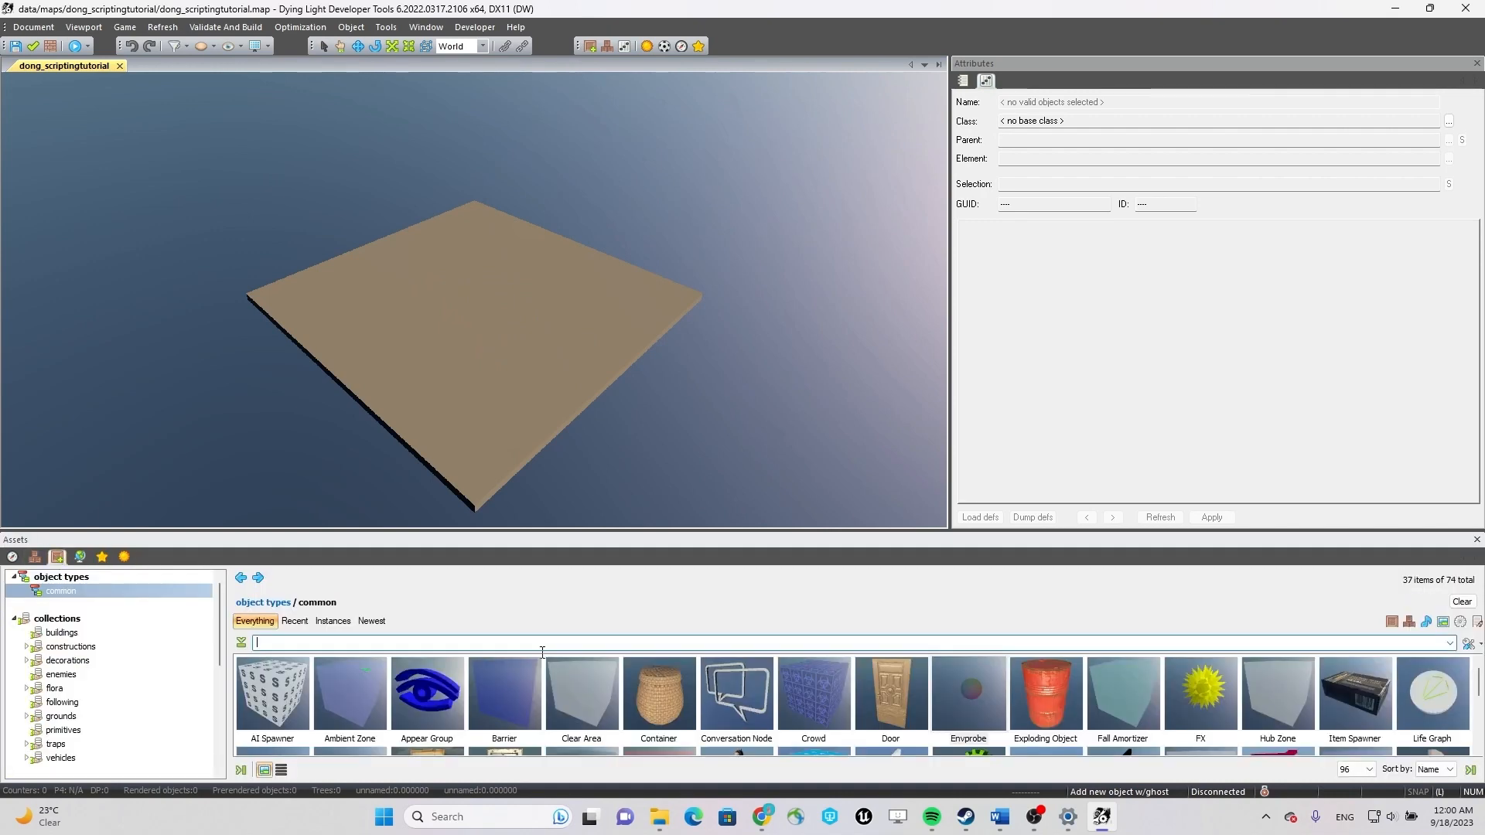
drag(977, 687, 472, 310)
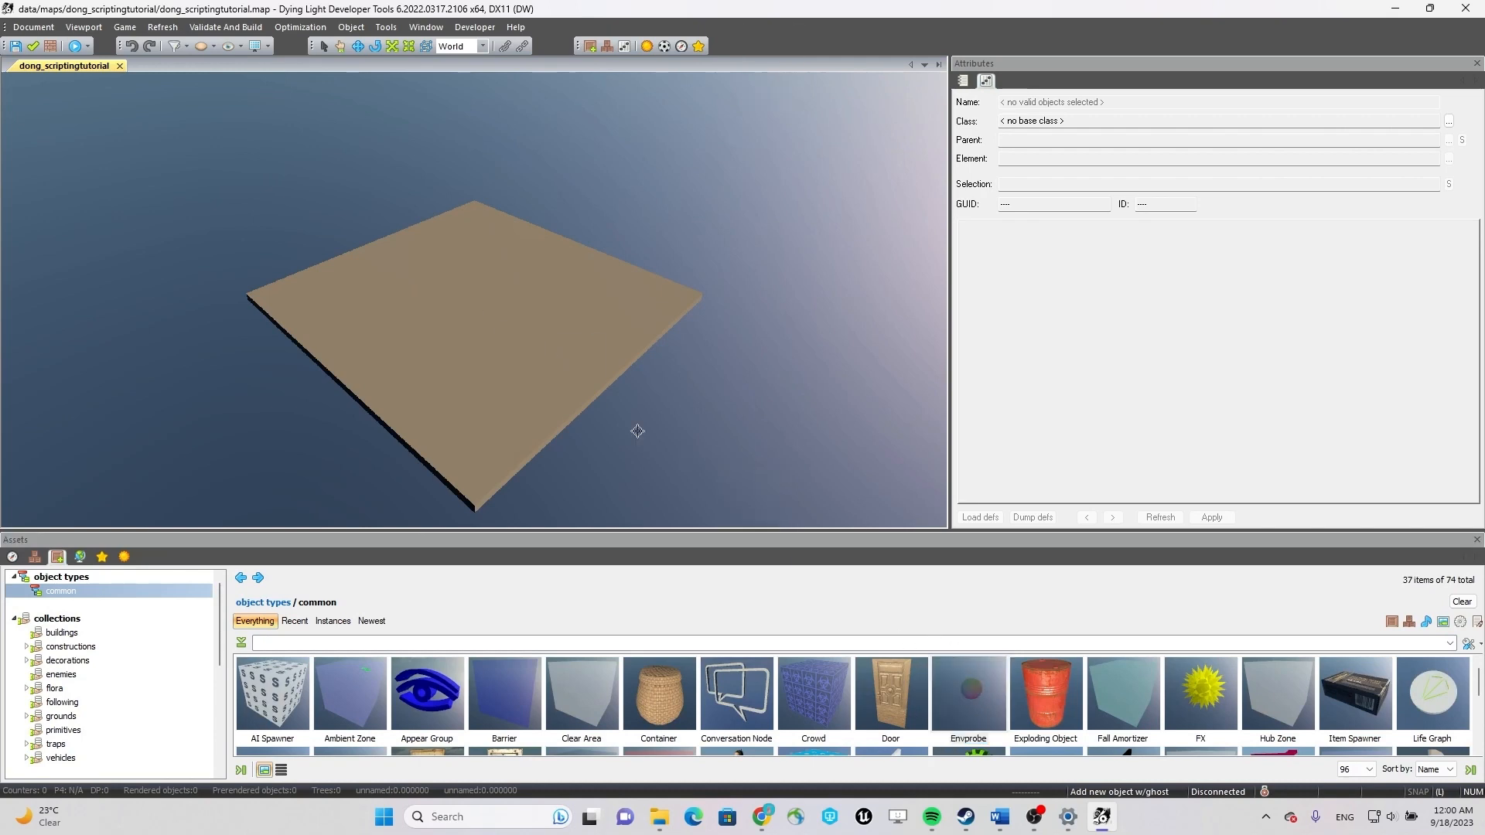
click(491, 308)
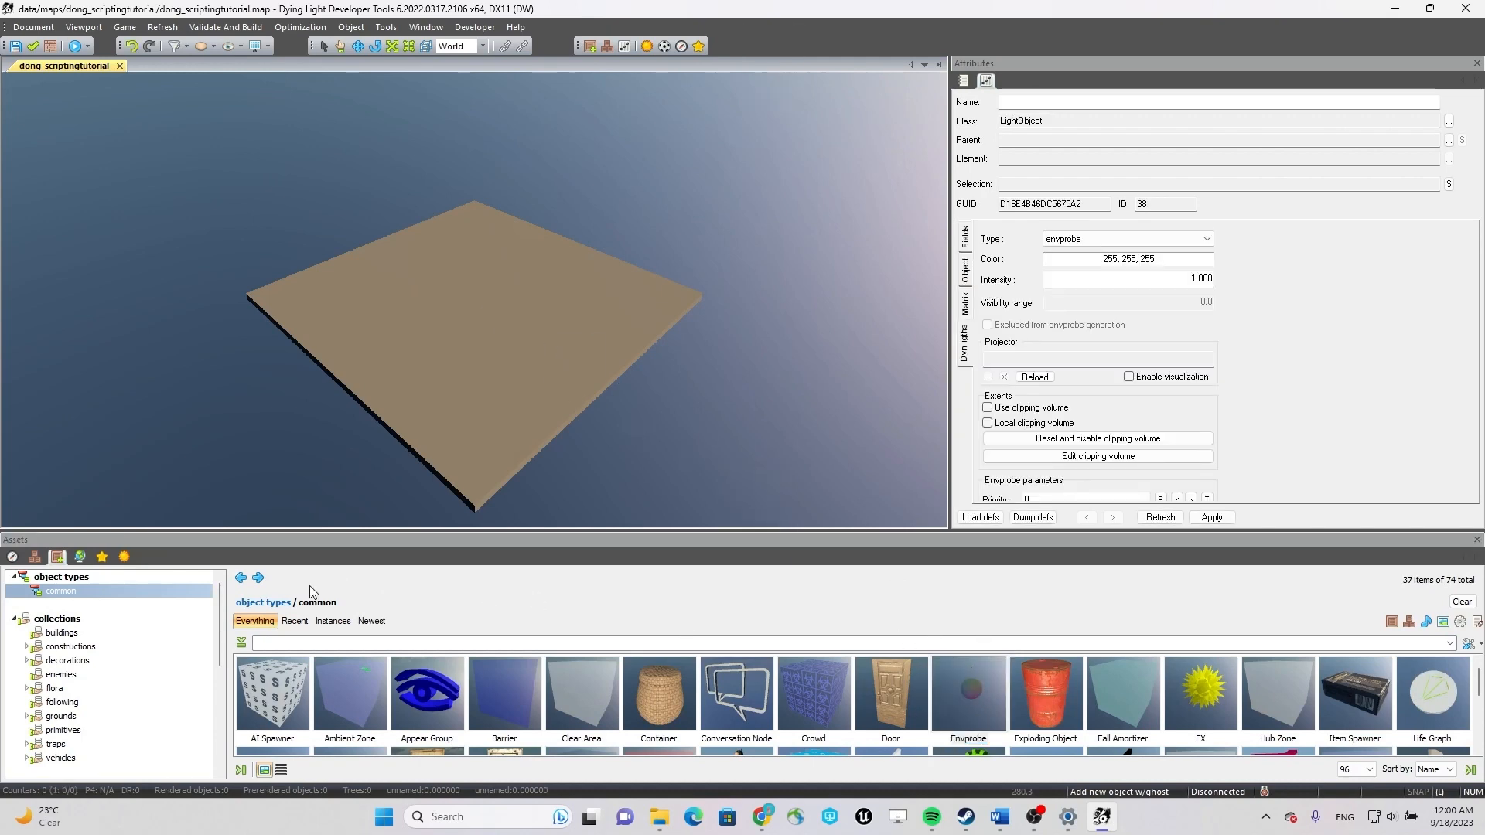
Stretch the new envprobe along its red axis using the Scale tool in Local space.
click(35, 557)
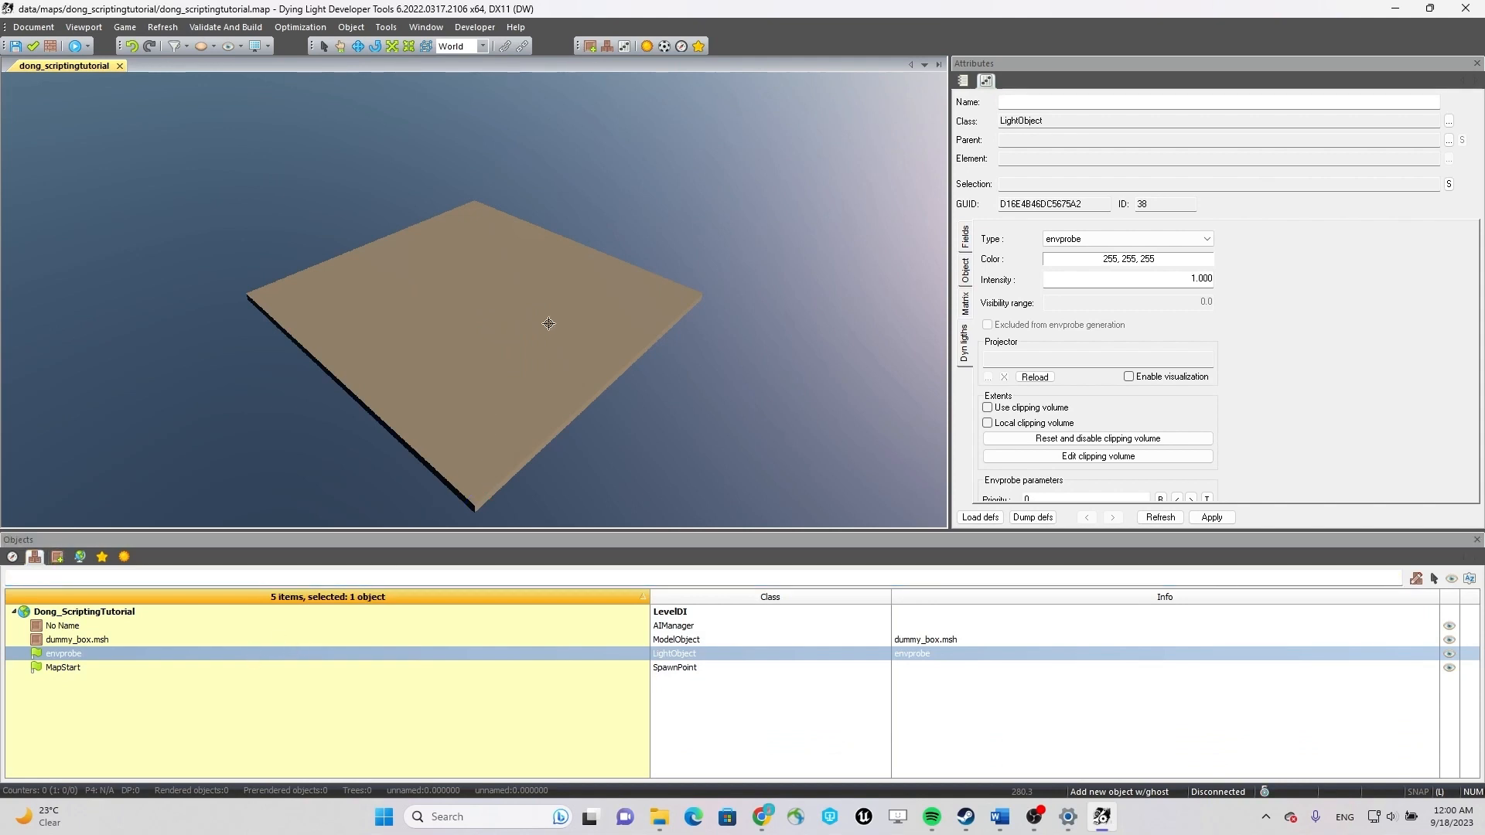
key(z)
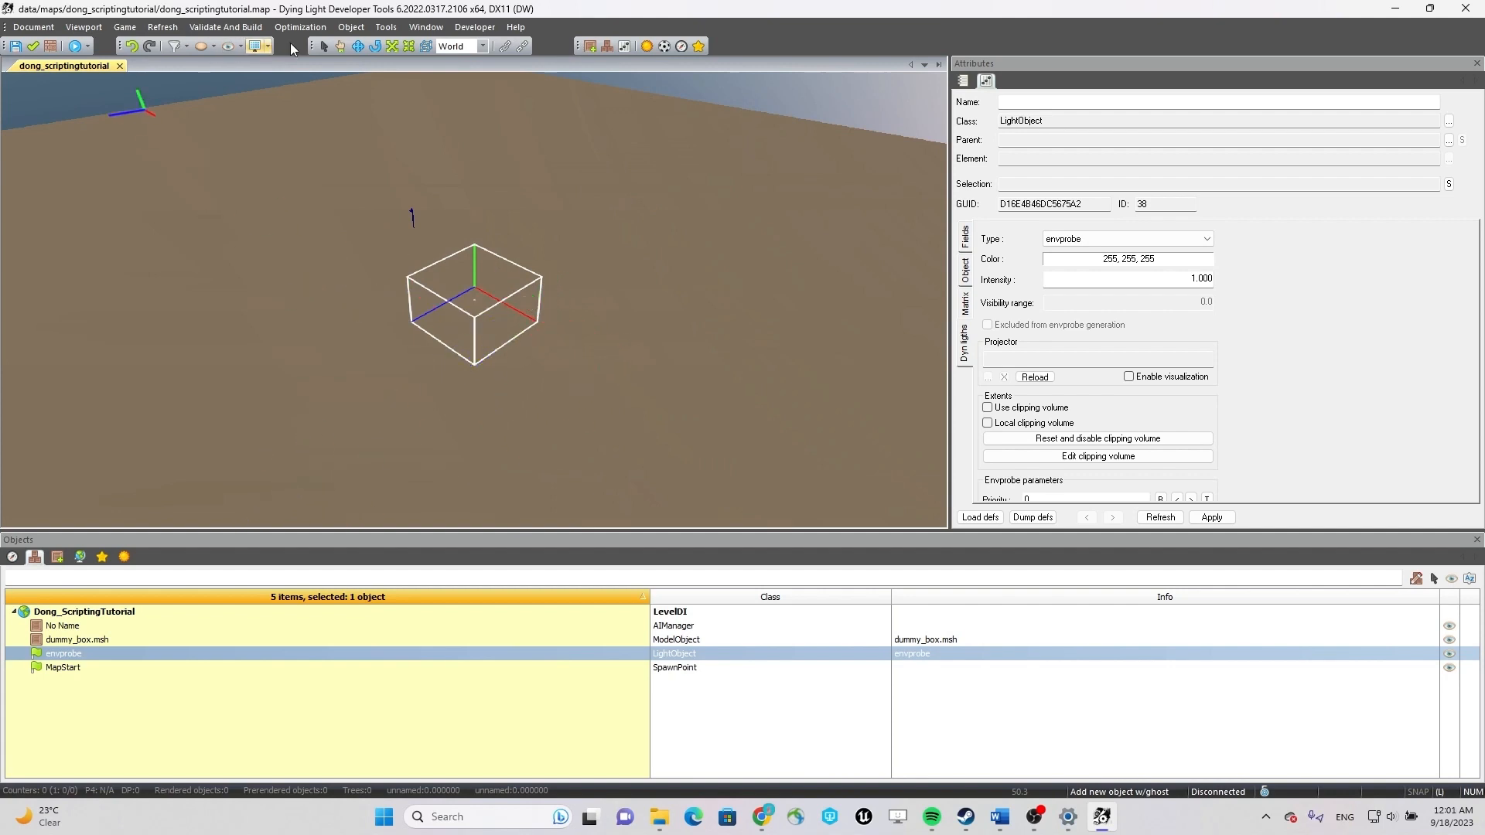
click(406, 48)
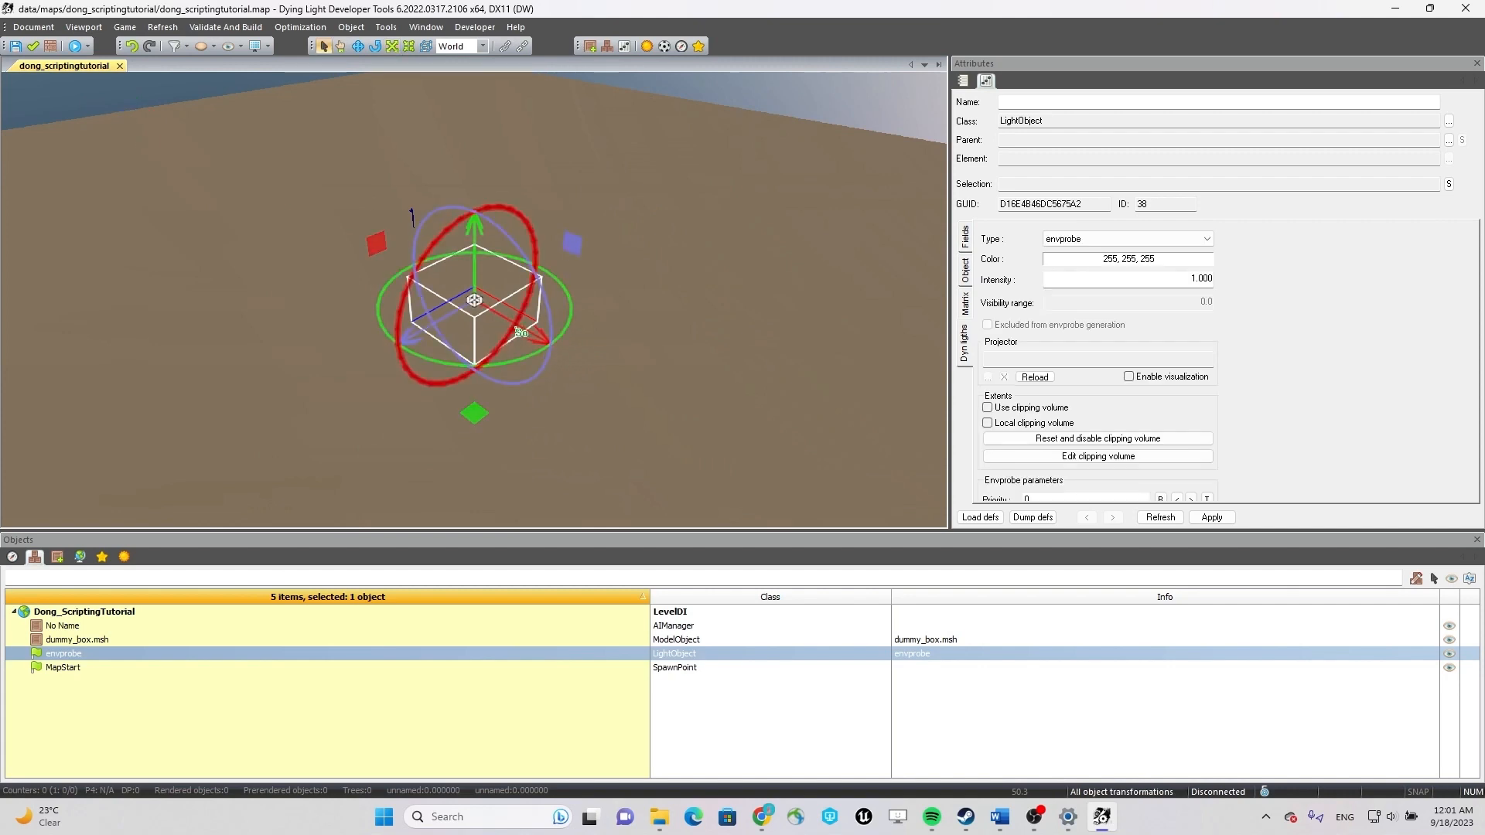
key(w)
key(e)
key(r)
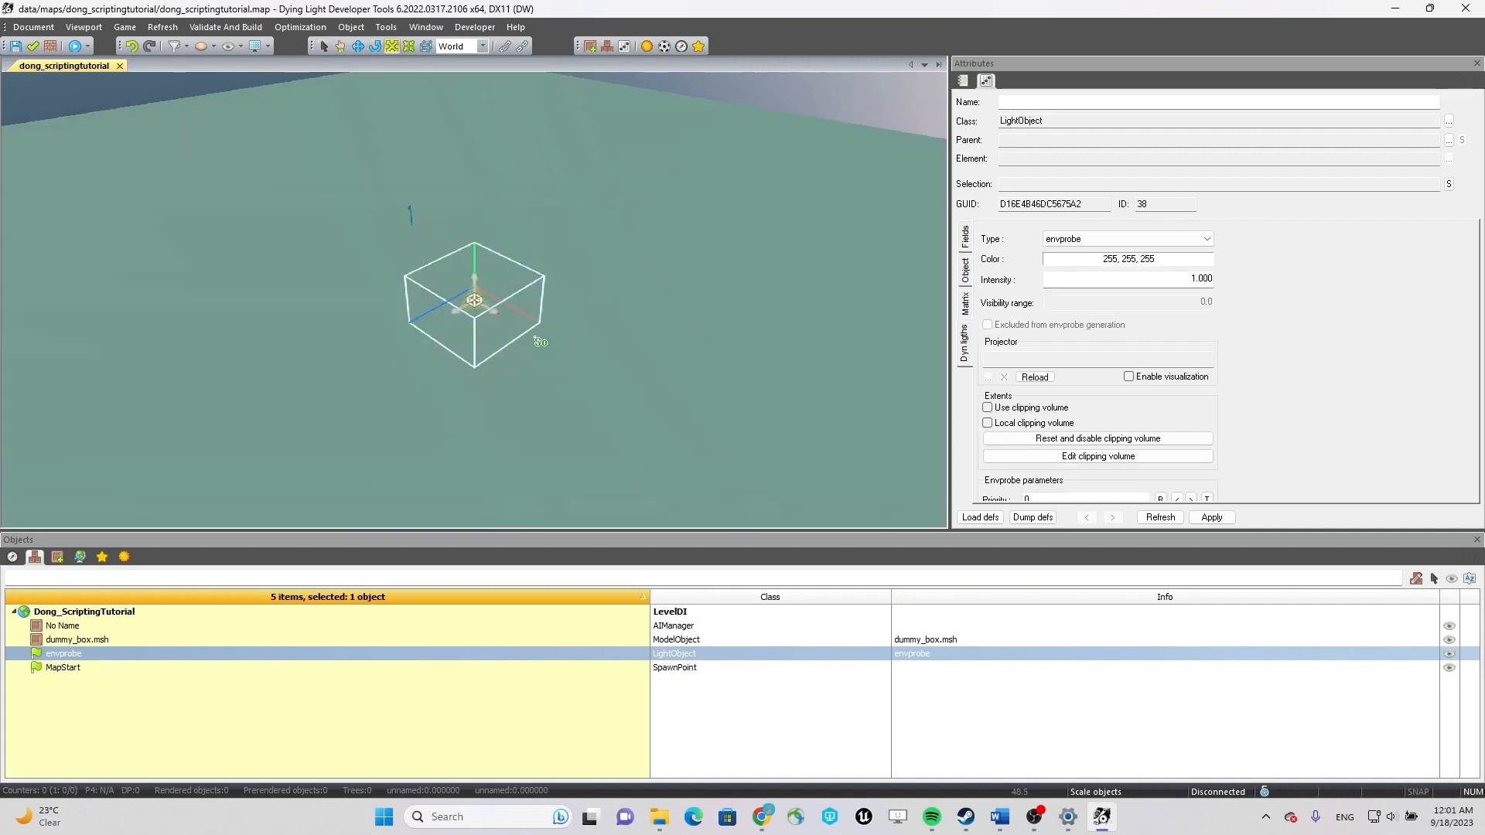
click(410, 48)
click(388, 48)
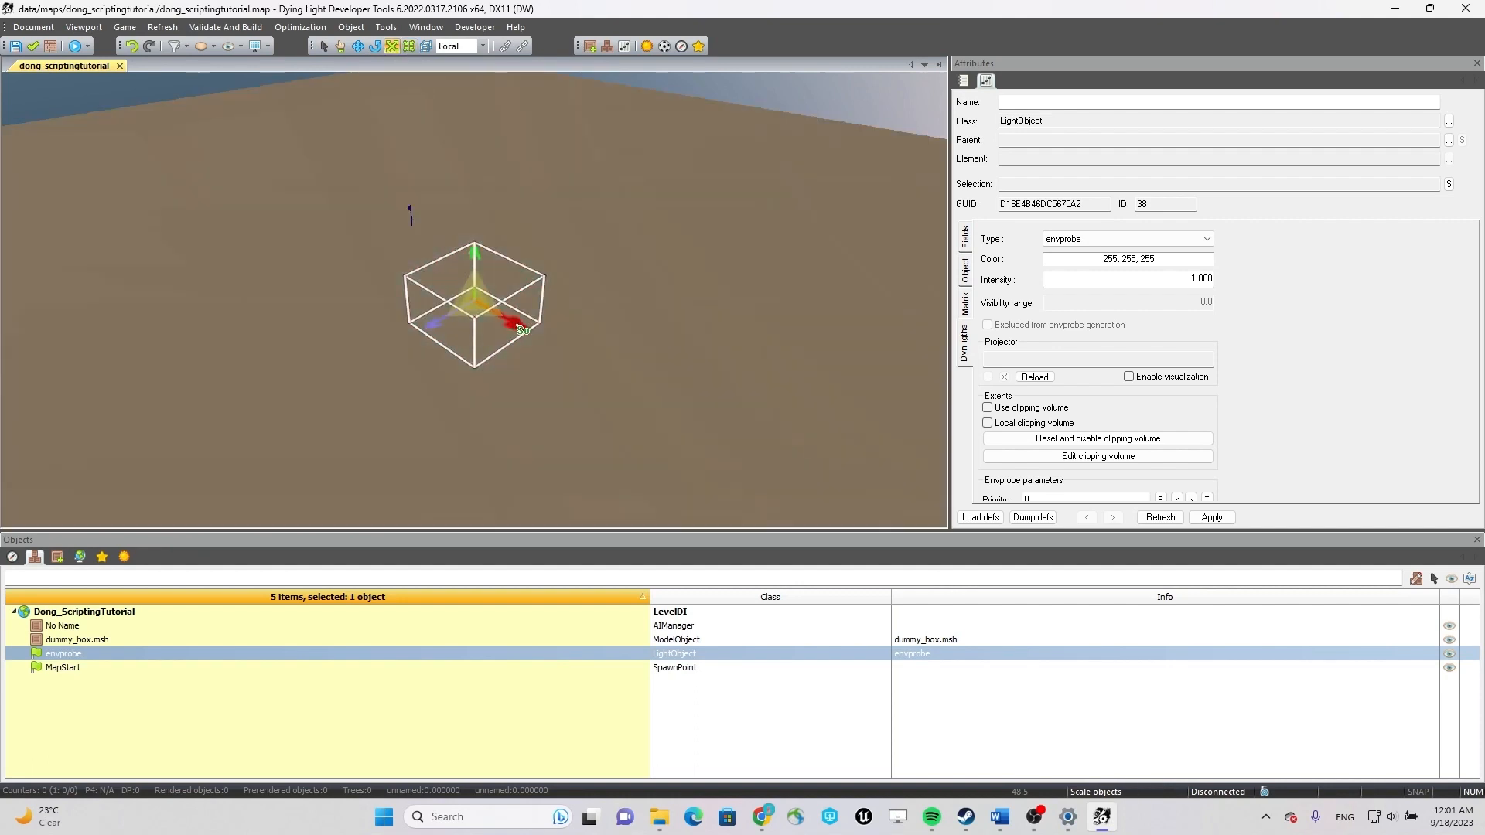
mouse_move(519, 327)
mouse_down()
mouse_move(700, 423)
mouse_move(603, 278)
mouse_move(519, 323)
mouse_up()
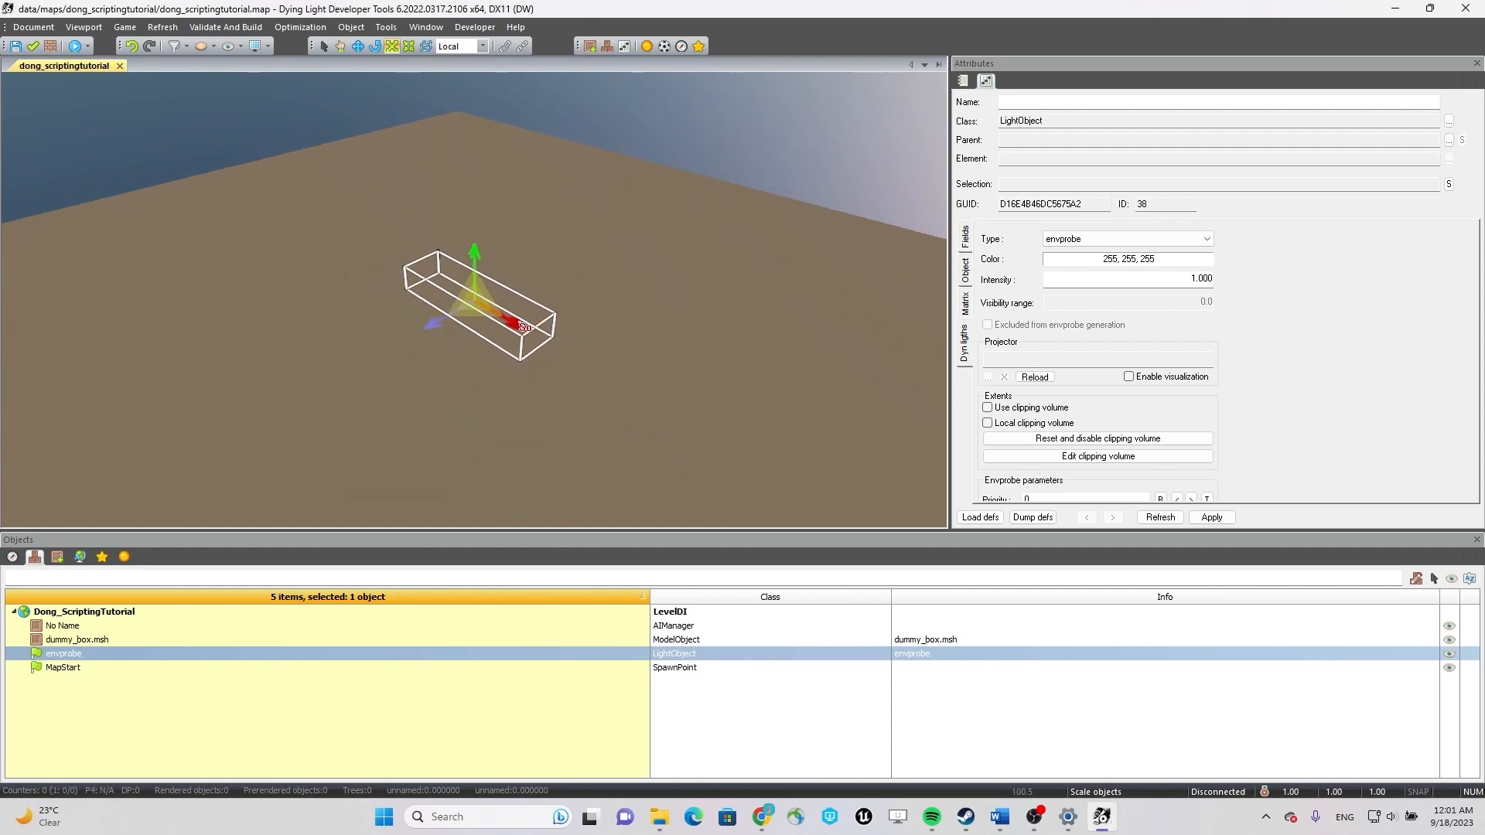
Scale the envprobe box along its length, width and height until it roughly covers the ground platform.
scroll(520, 323, down, 5)
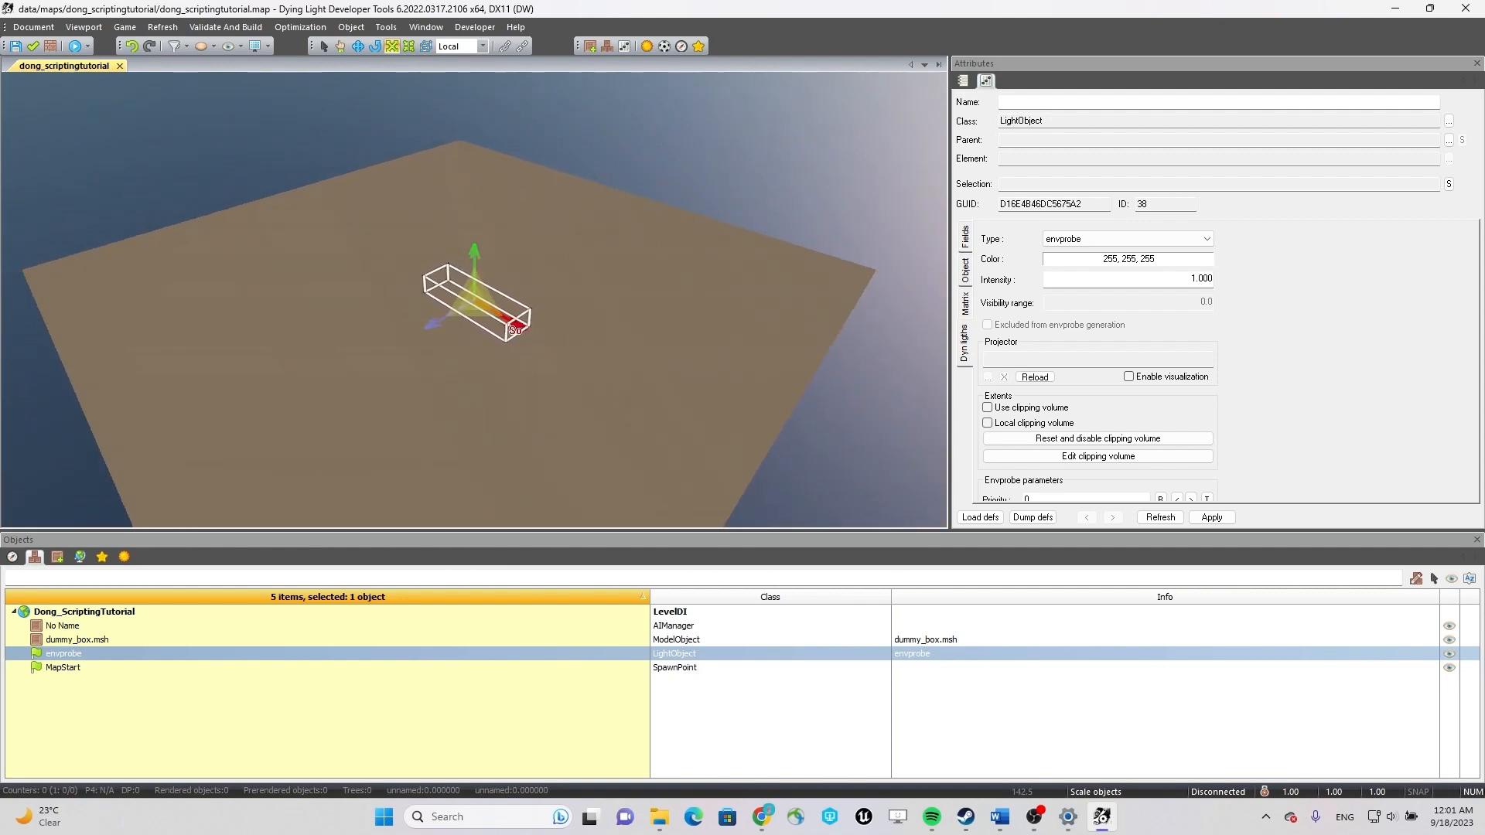
drag(519, 325, 878, 432)
drag(435, 324, 845, 129)
scroll(625, 259, down, 5)
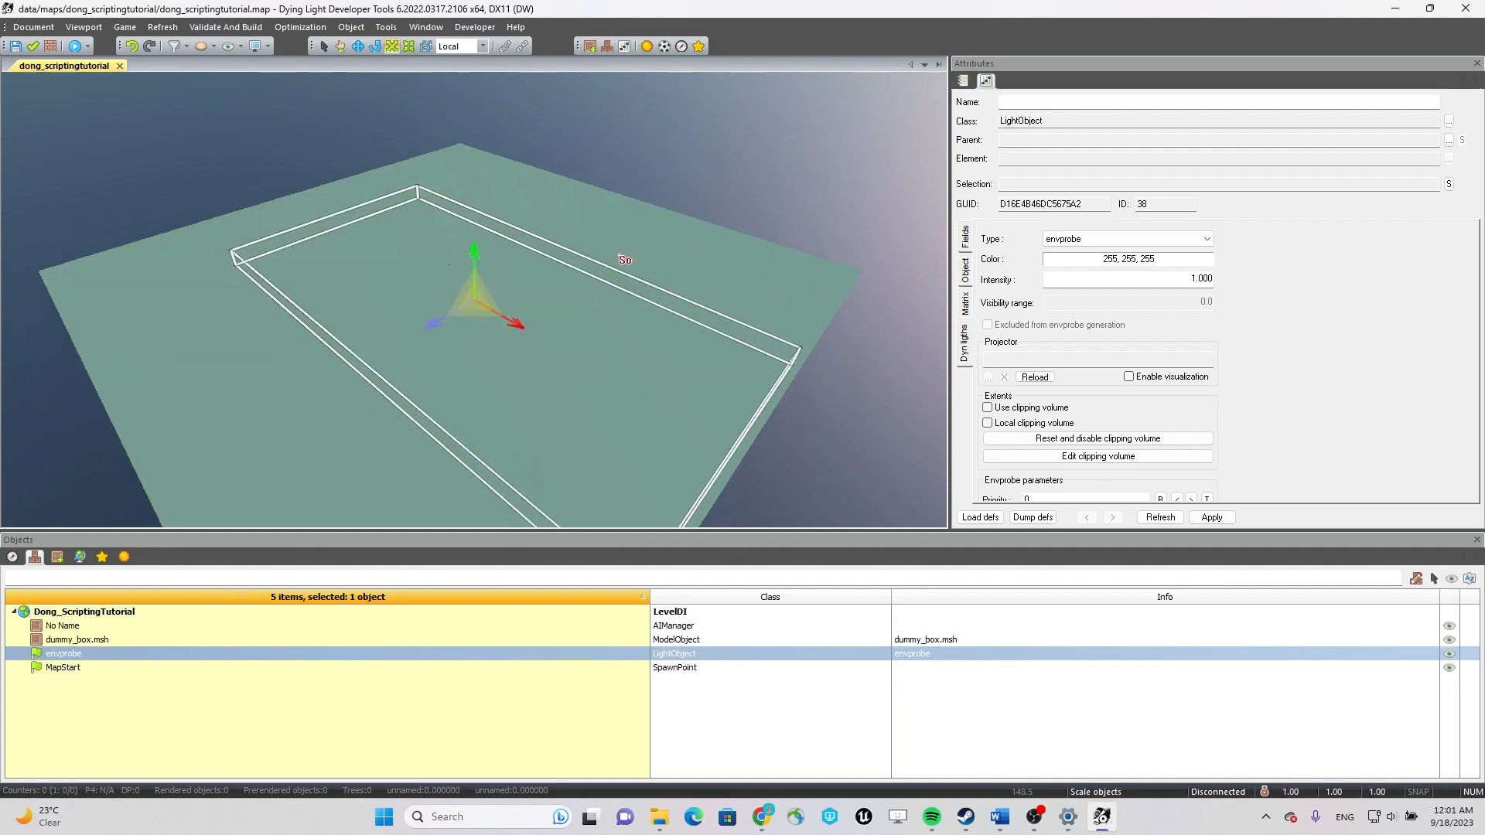
drag(504, 321, 522, 333)
drag(428, 326, 504, 295)
mouse_move(482, 243)
mouse_down()
mouse_move(486, 222)
mouse_move(487, 494)
mouse_move(476, 216)
mouse_up()
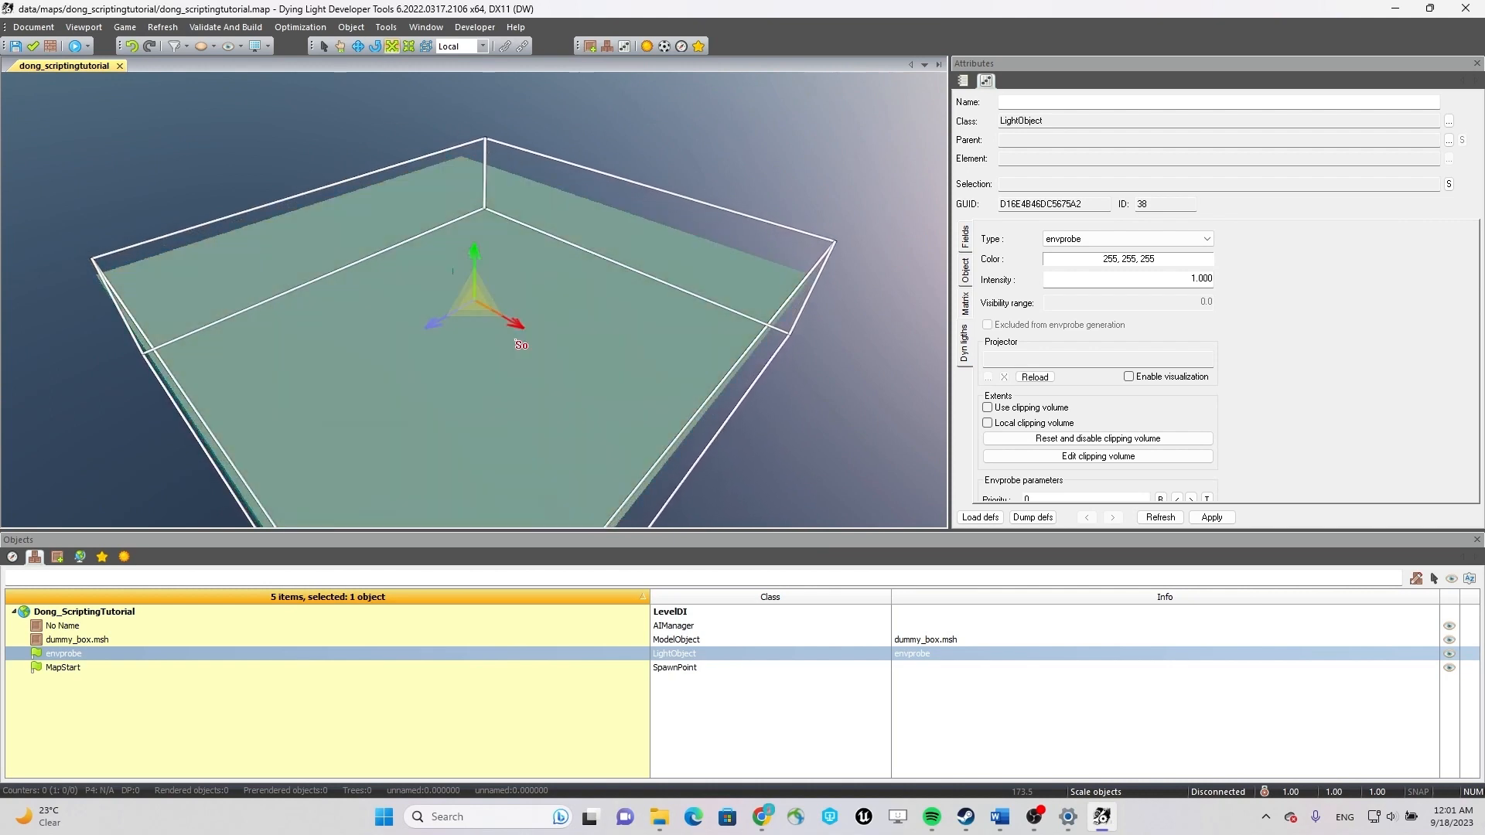
drag(527, 327, 550, 338)
Move the envprobe along its two horizontal axes to centre its box over the platform.
key(w)
drag(544, 335, 482, 283)
drag(385, 294, 423, 282)
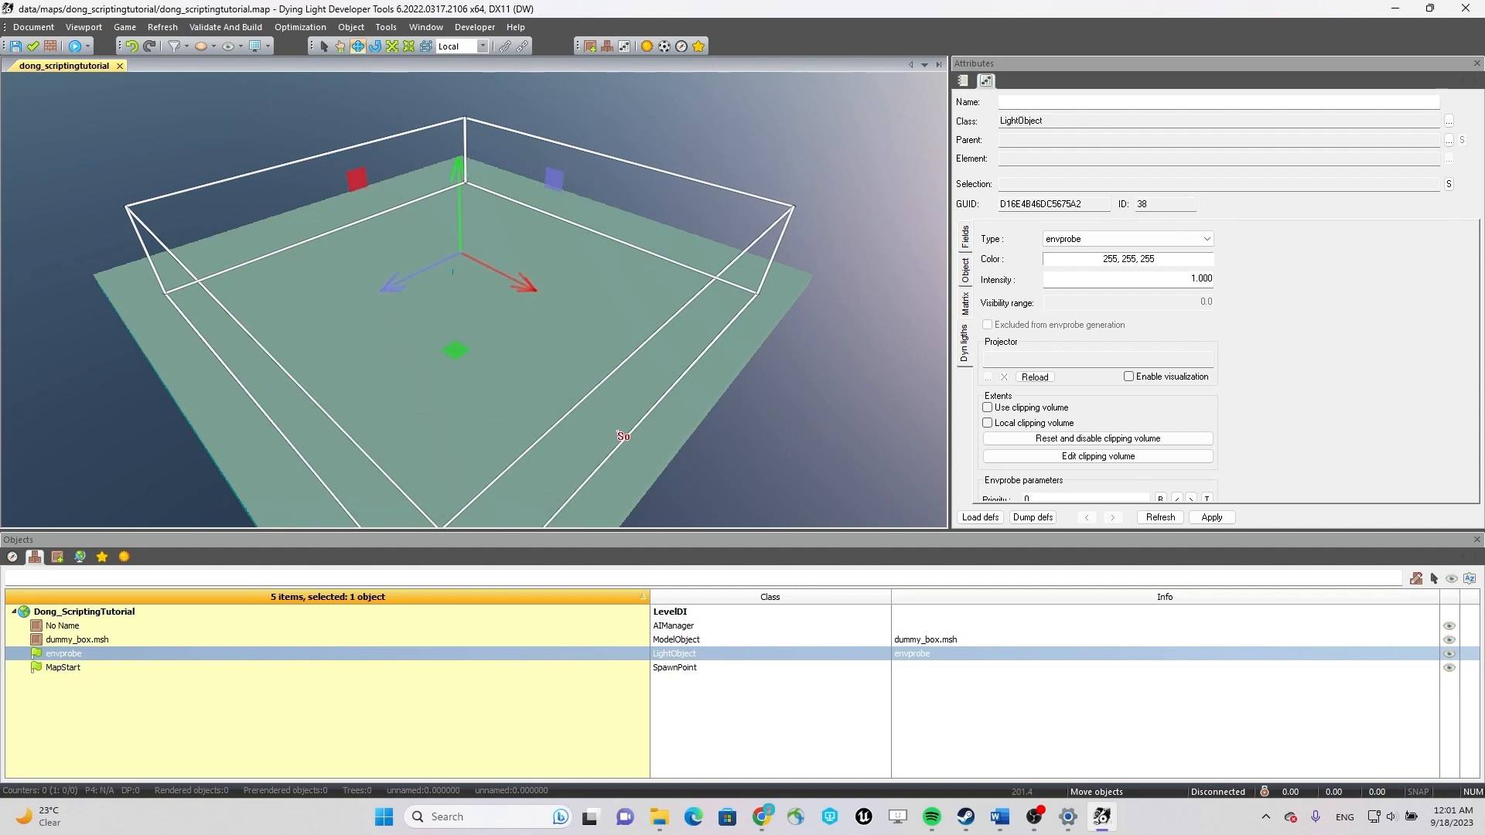
scroll(624, 429, up, 5)
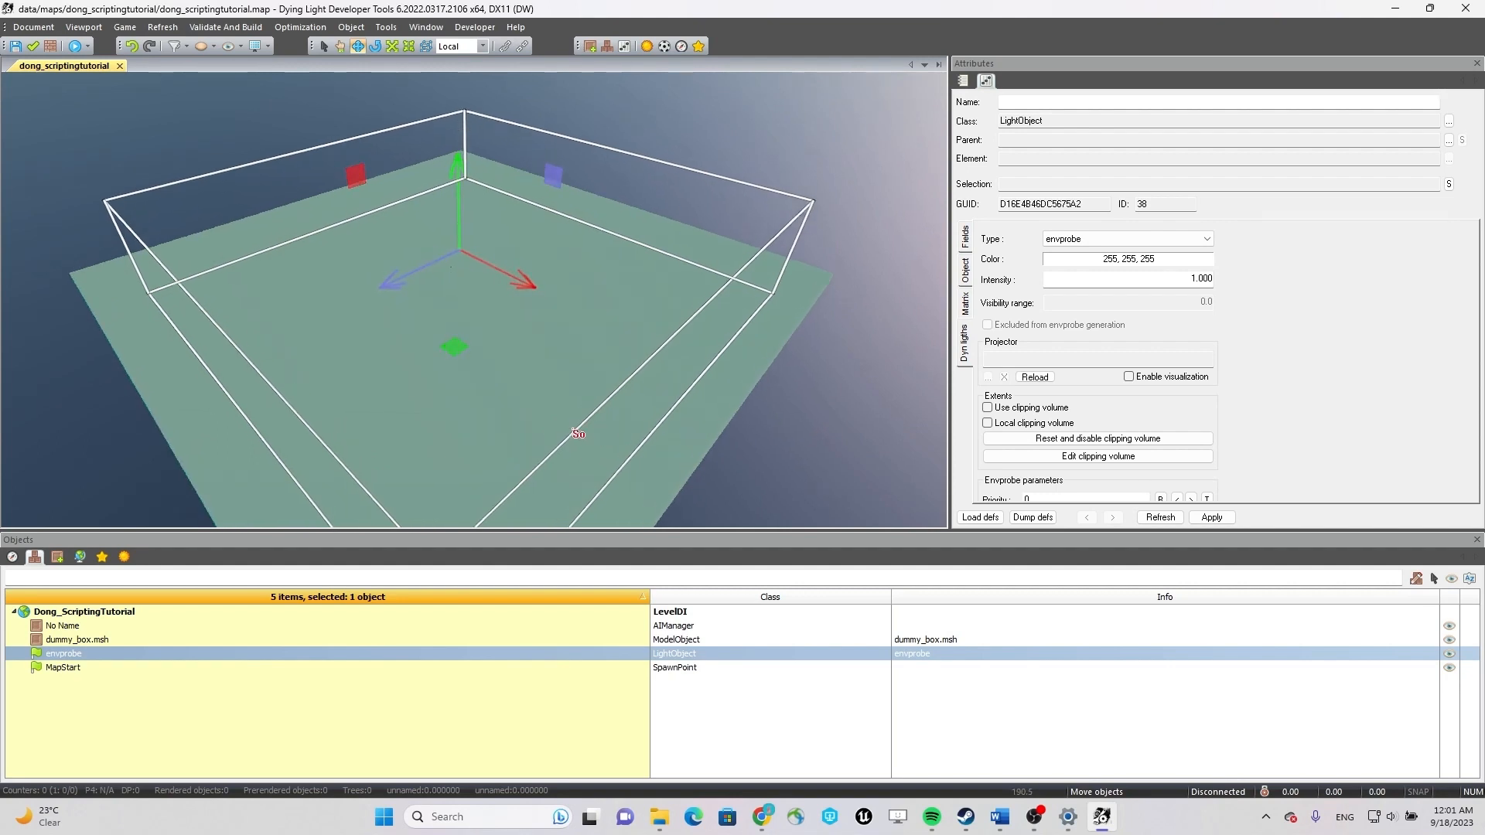
Search the assets for Hubzone within the data folder.
click(57, 557)
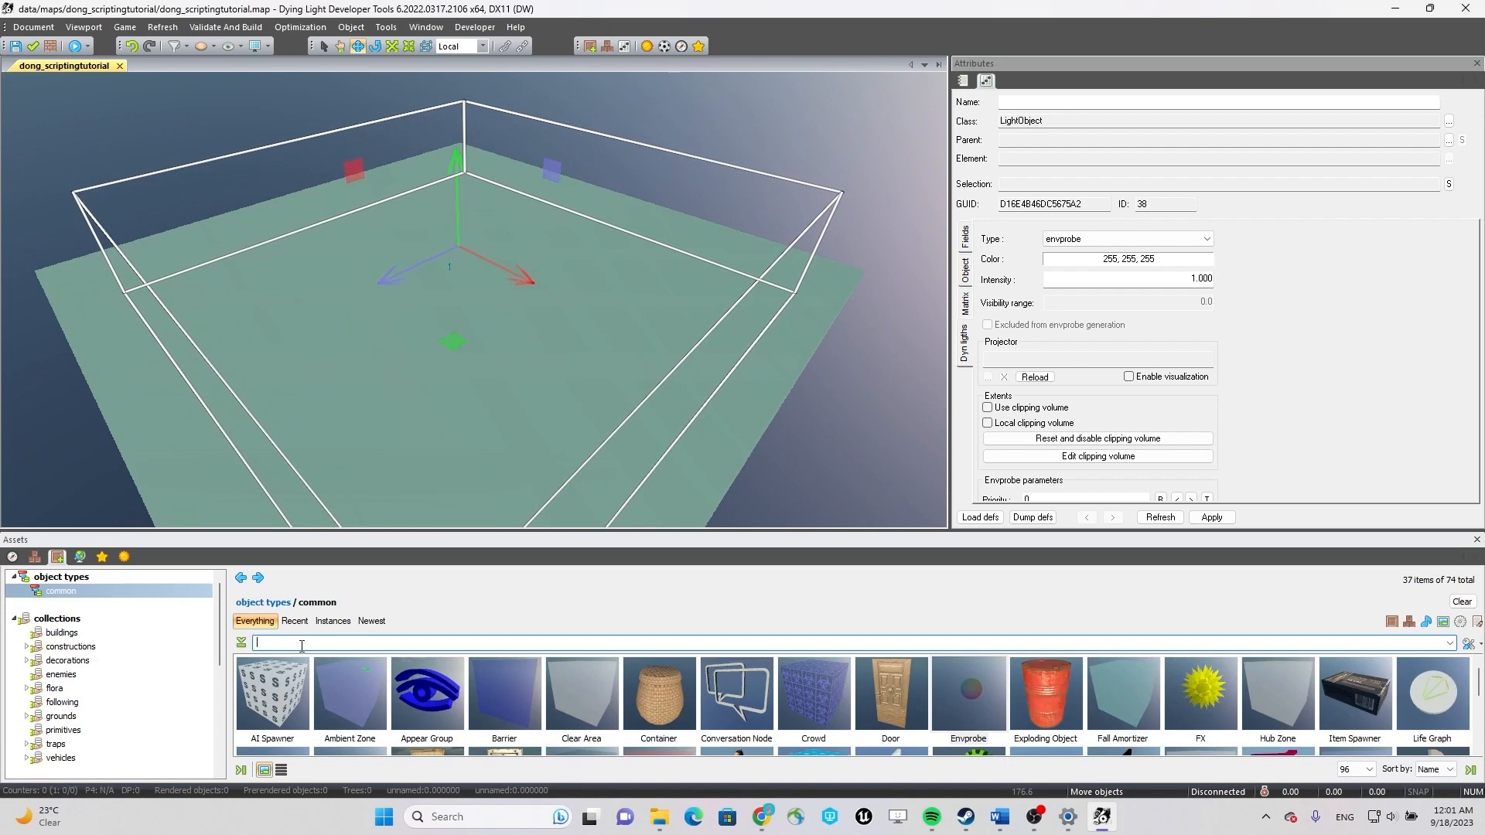
text(Hu)
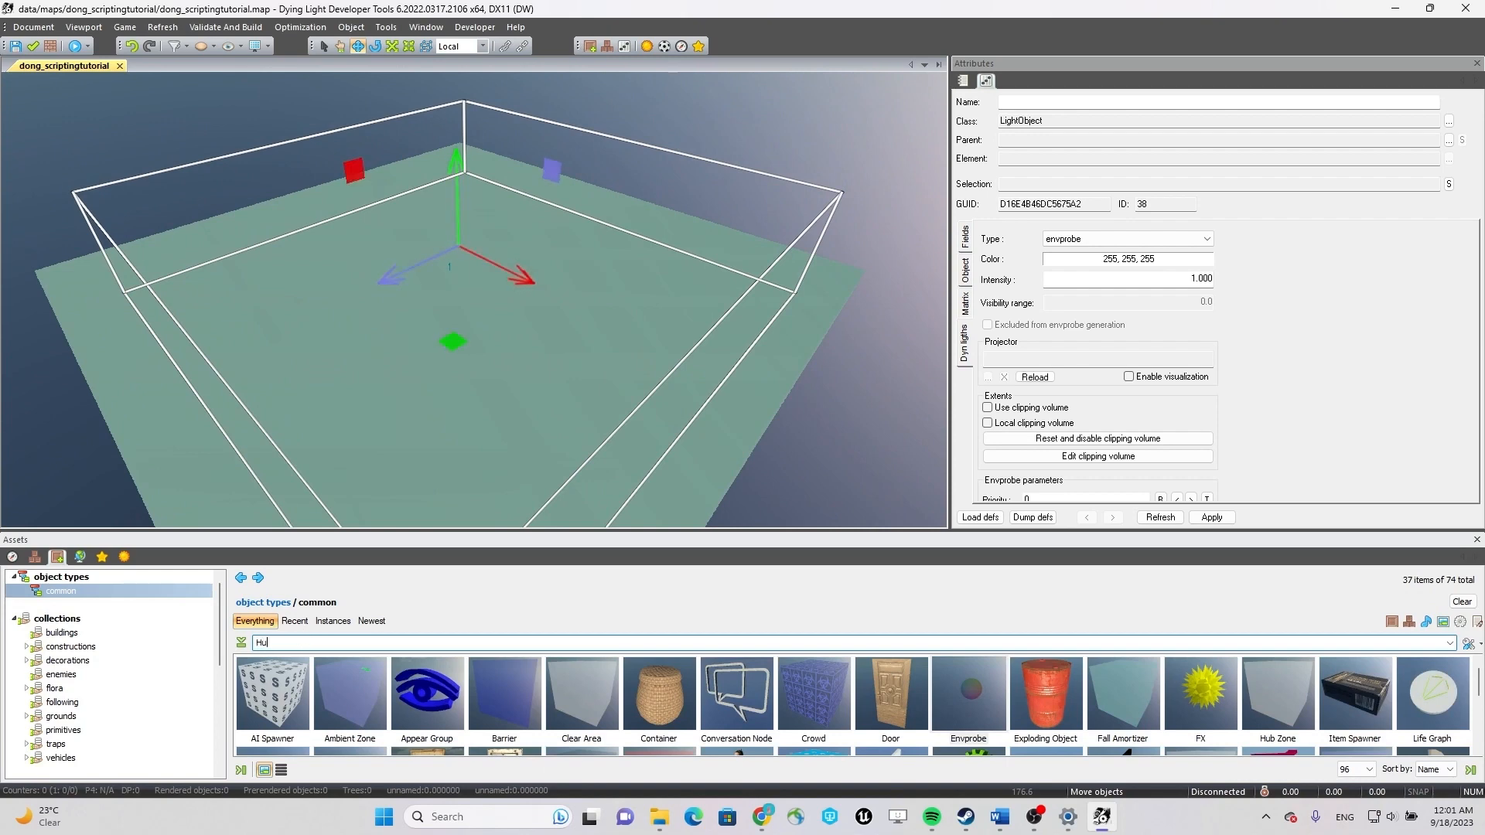
text(bzone)
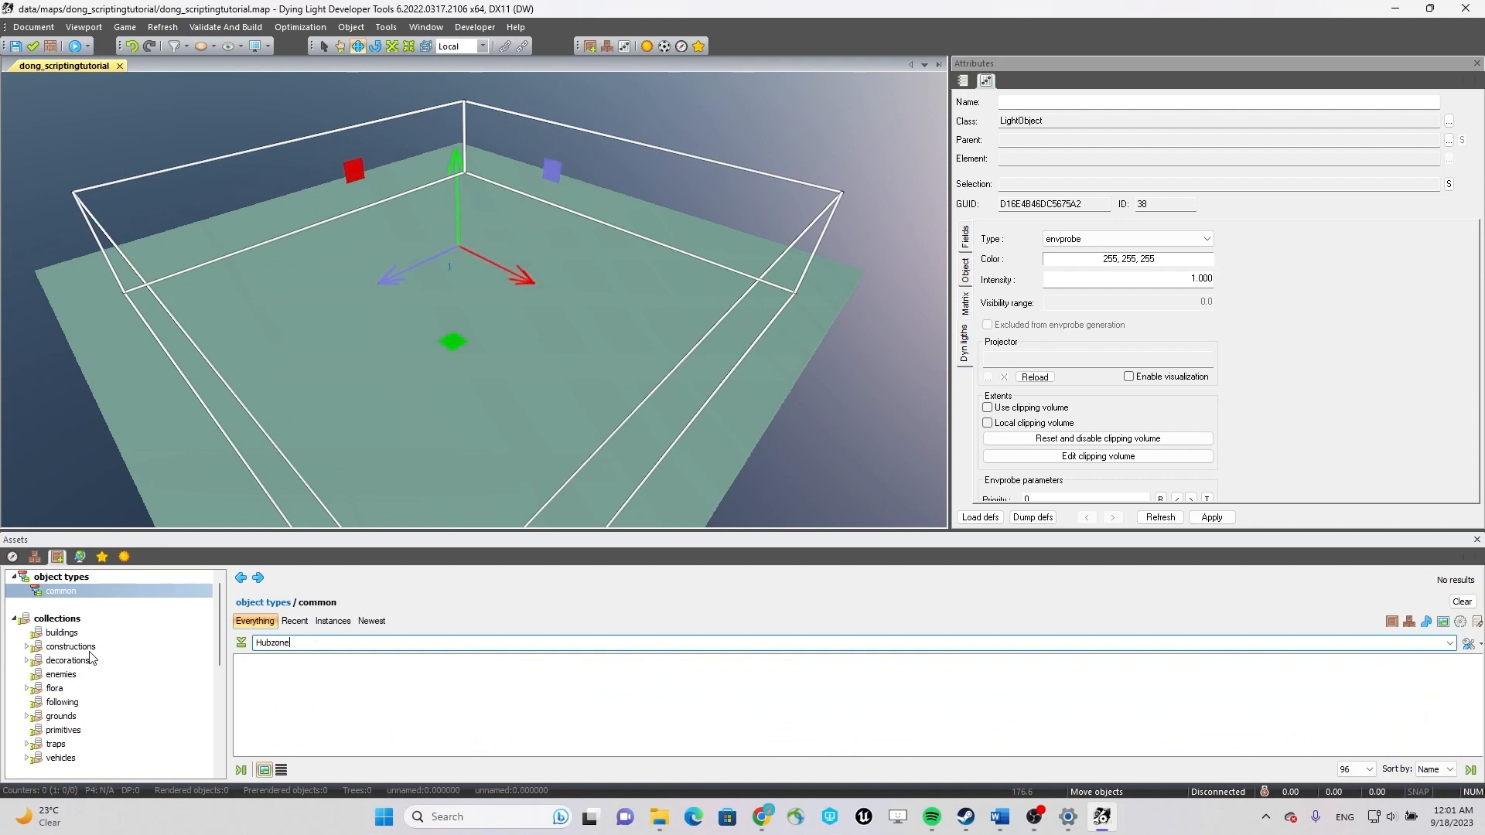
scroll(89, 669, down, 3)
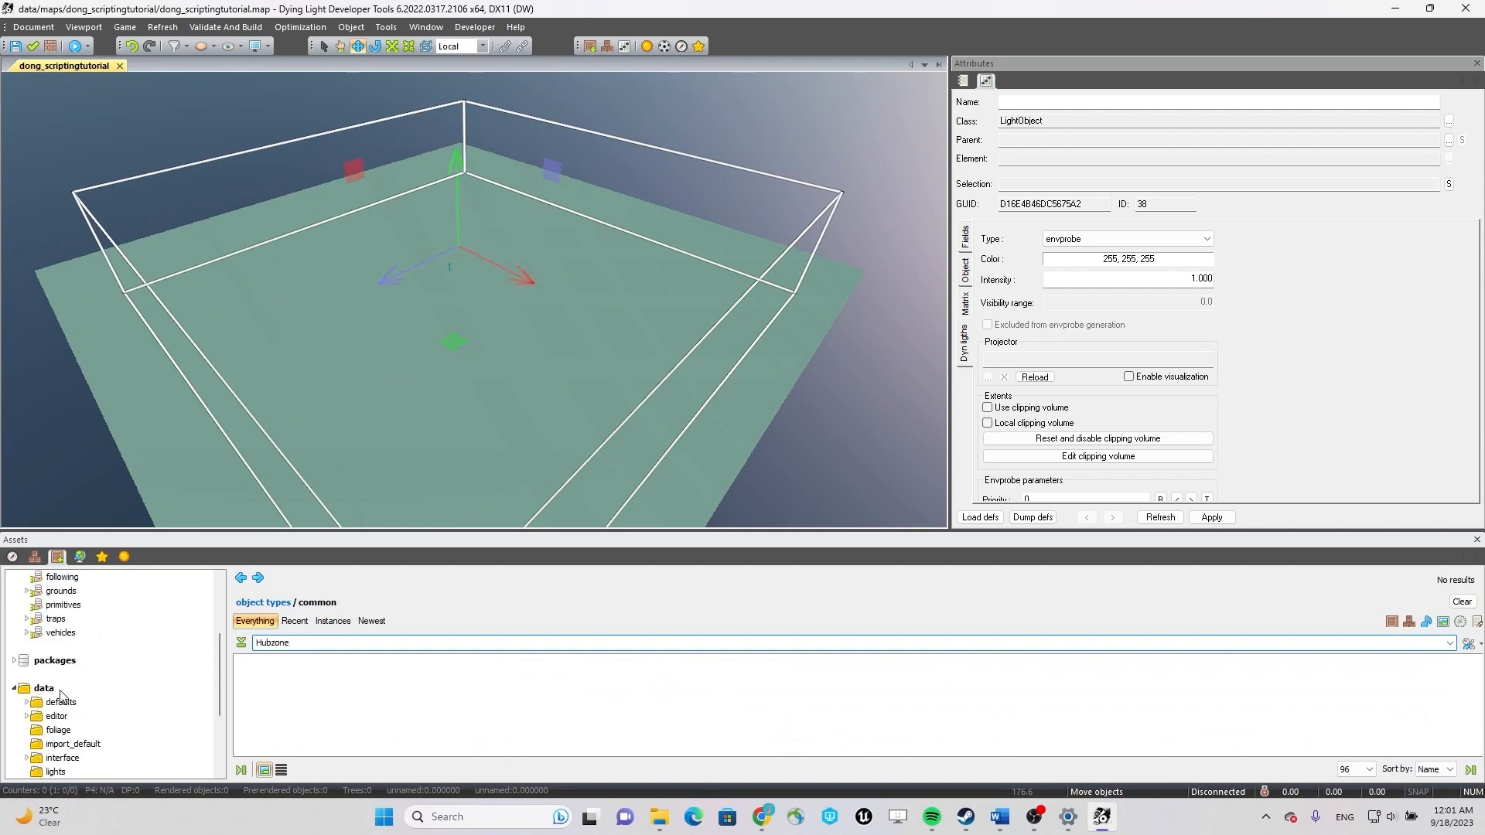
click(64, 689)
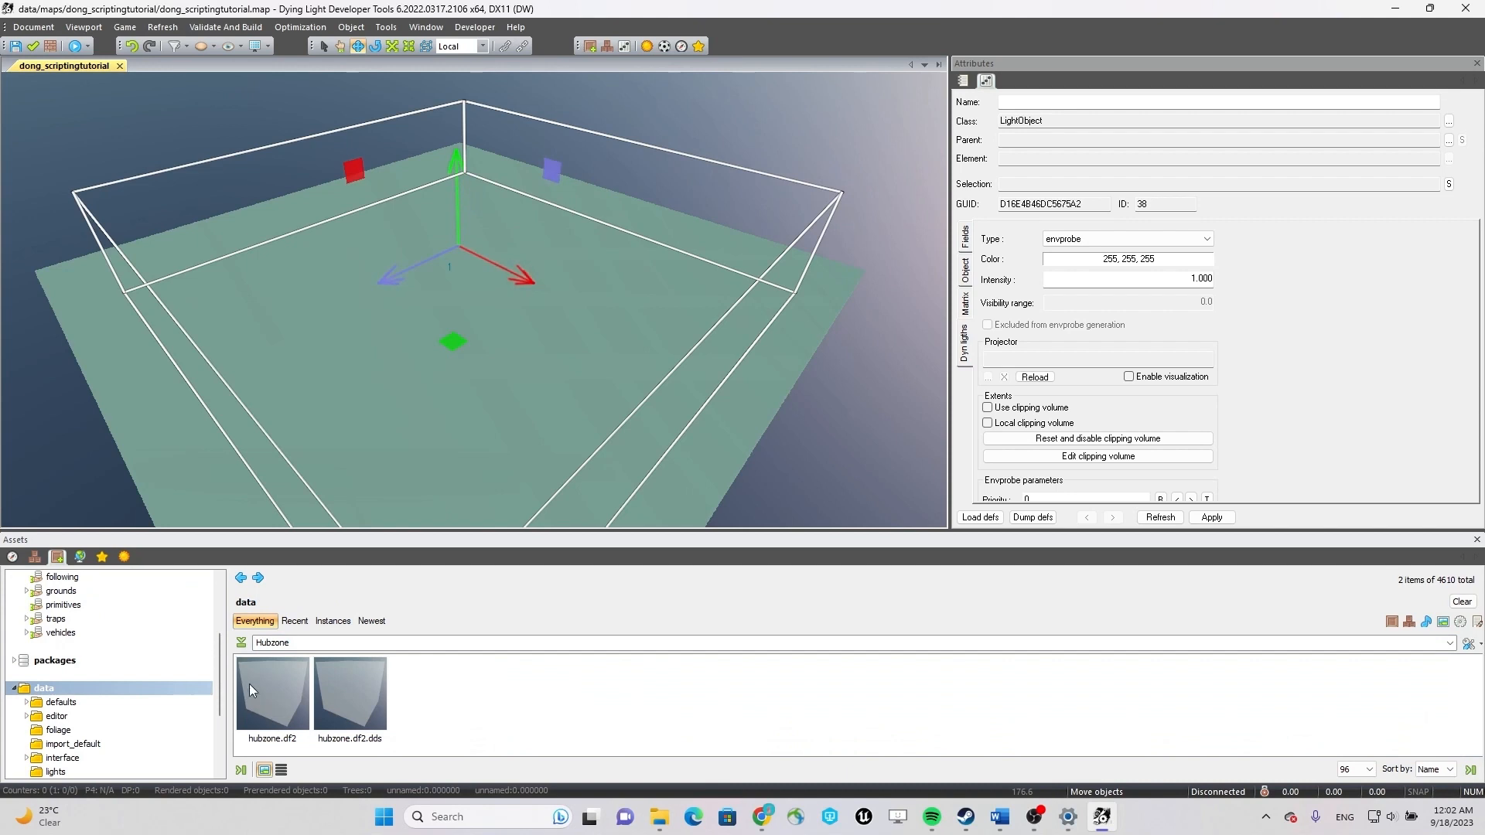
Place a hubzone.df2 object near the middle of the ground platform and leave object placement.
click(262, 695)
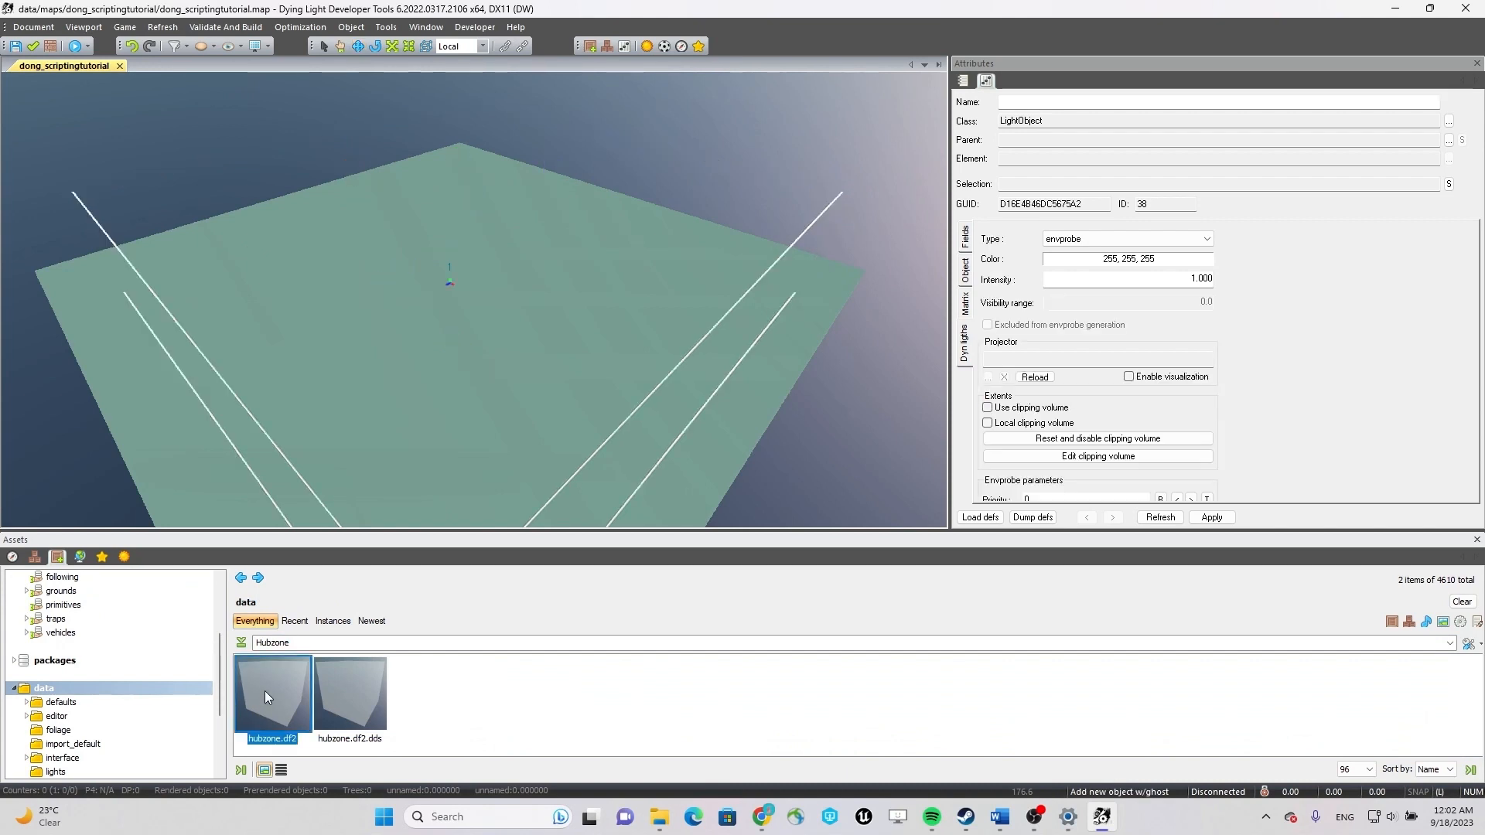
click(440, 324)
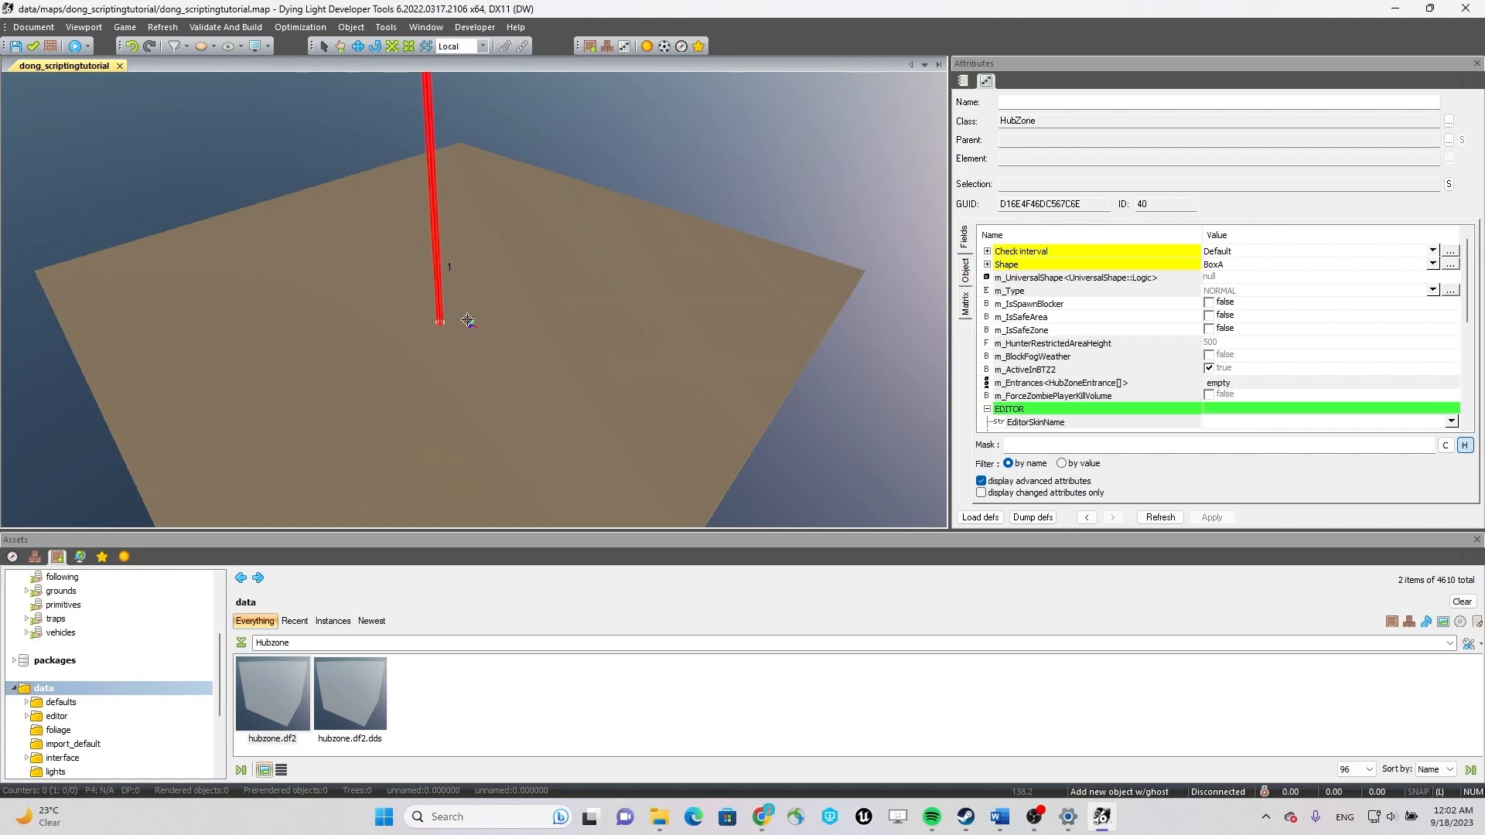
key(z)
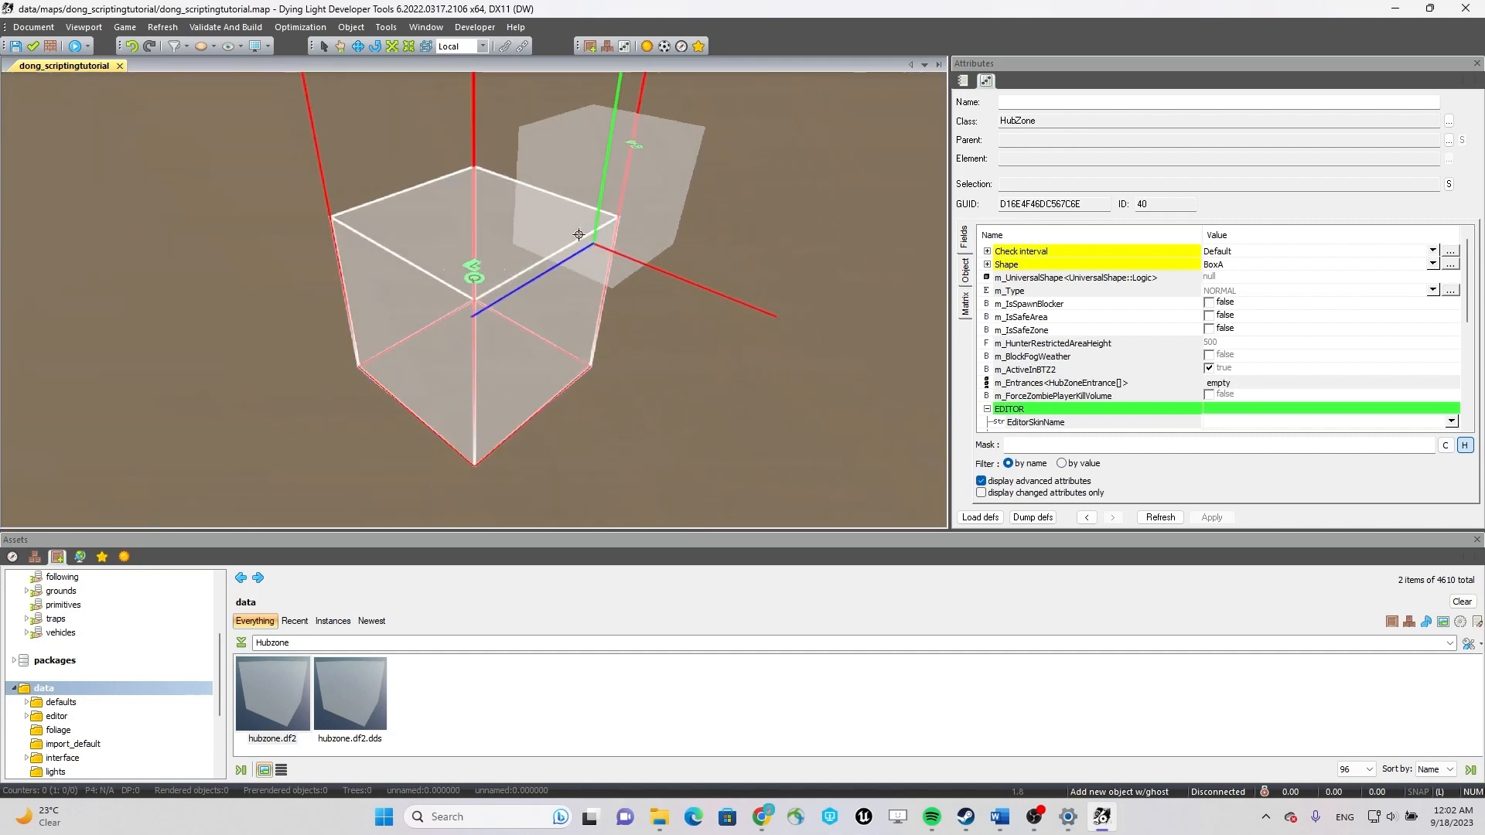
key(Escape)
click(564, 279)
scroll(566, 280, down, 8)
scroll(492, 220, up, 1)
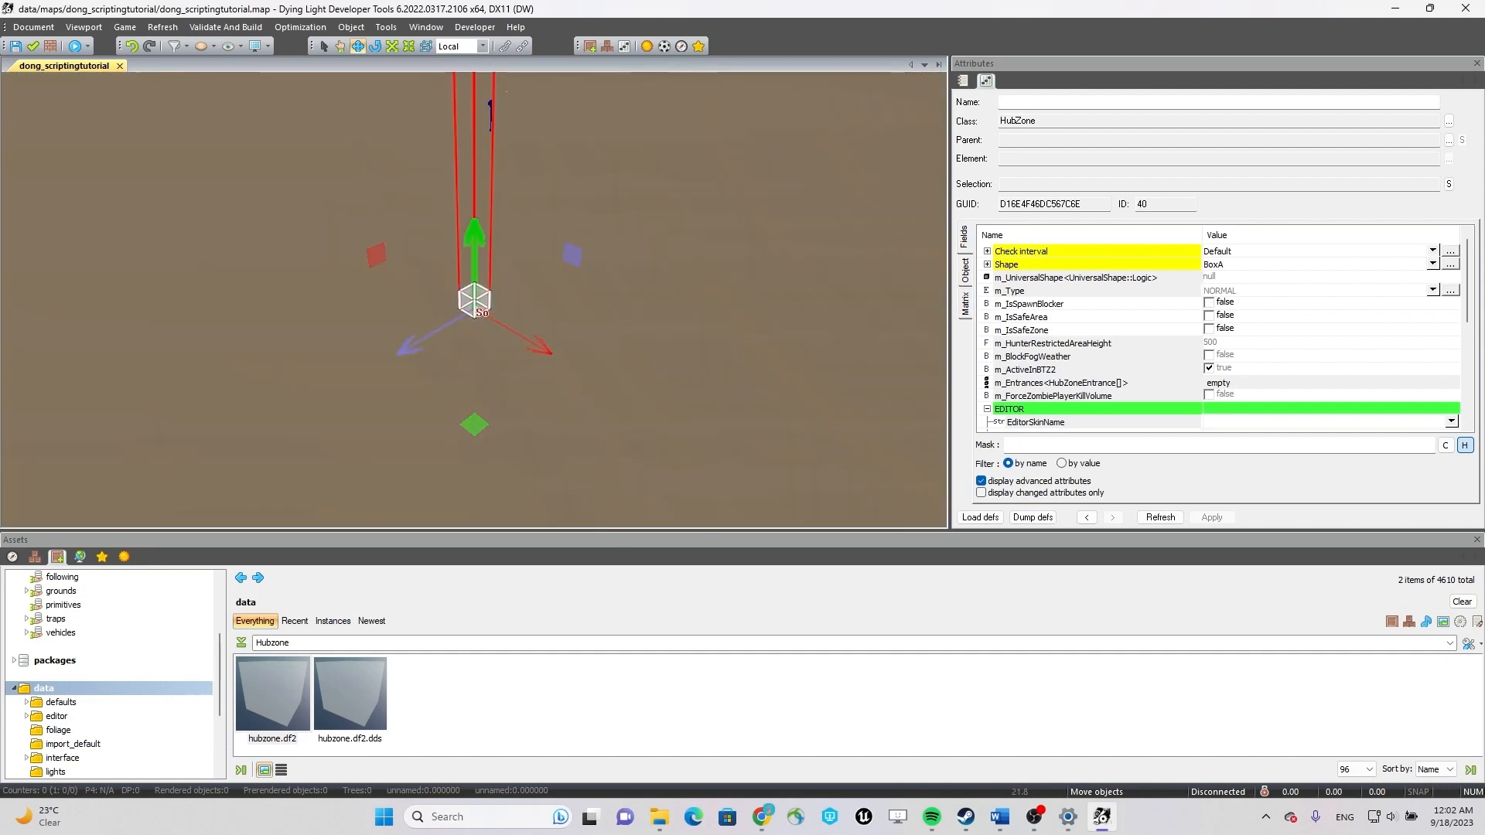
Scale the hub zone up along its length, width and height into a large box on the ground.
scroll(474, 302, up, 4)
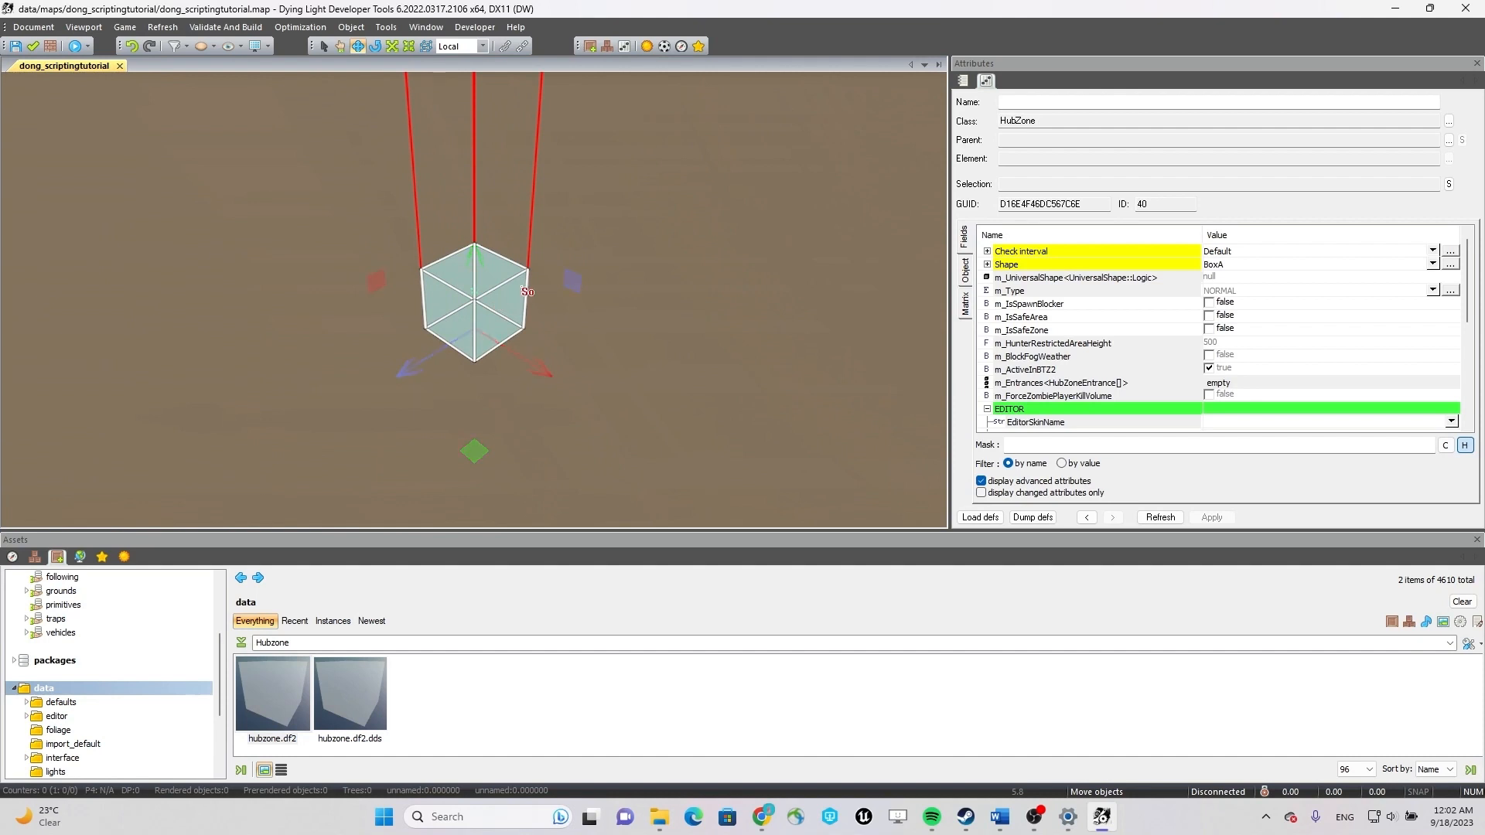
key(r)
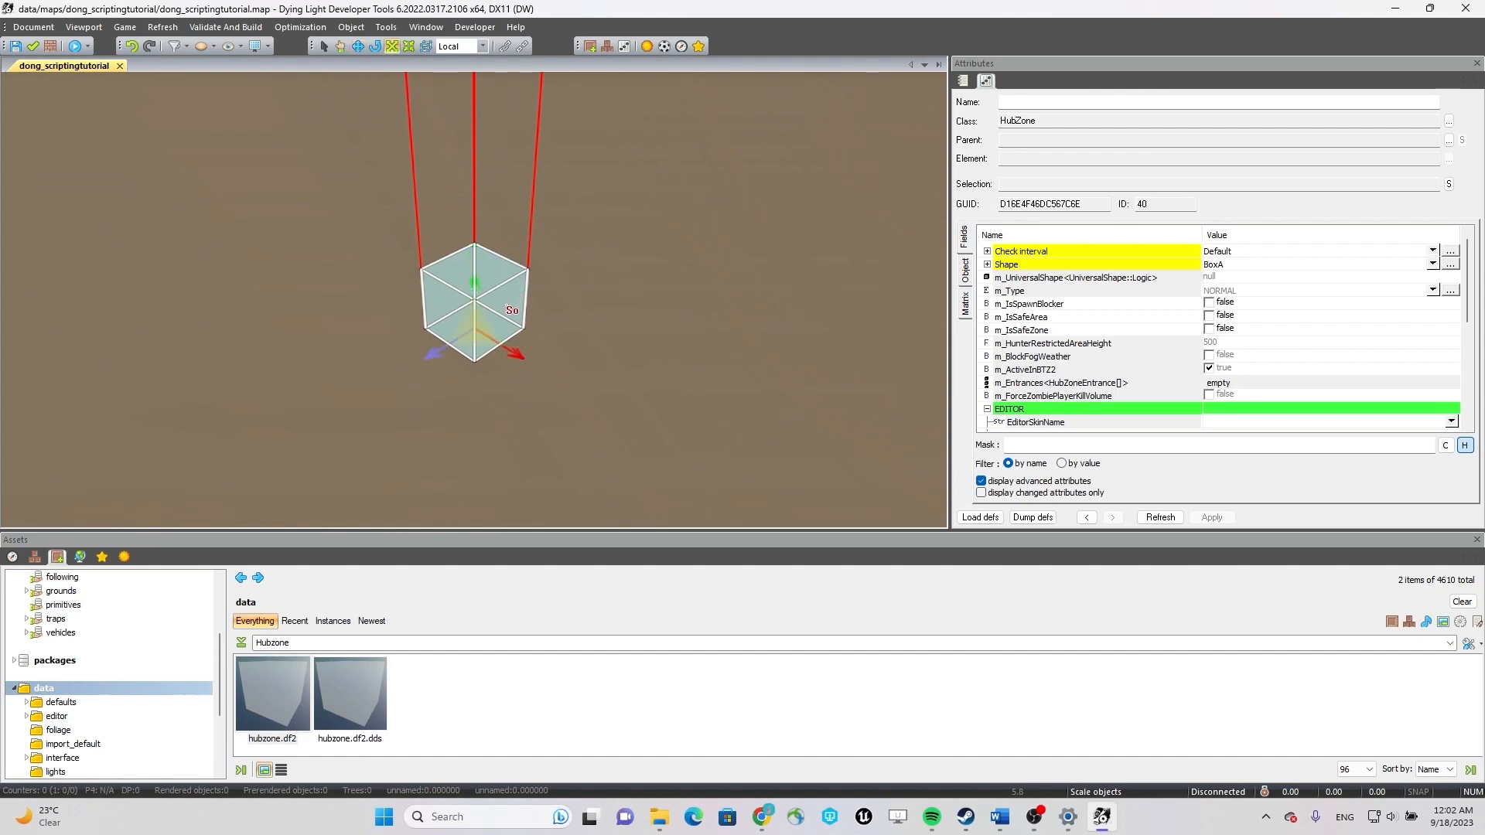
drag(517, 358, 594, 281)
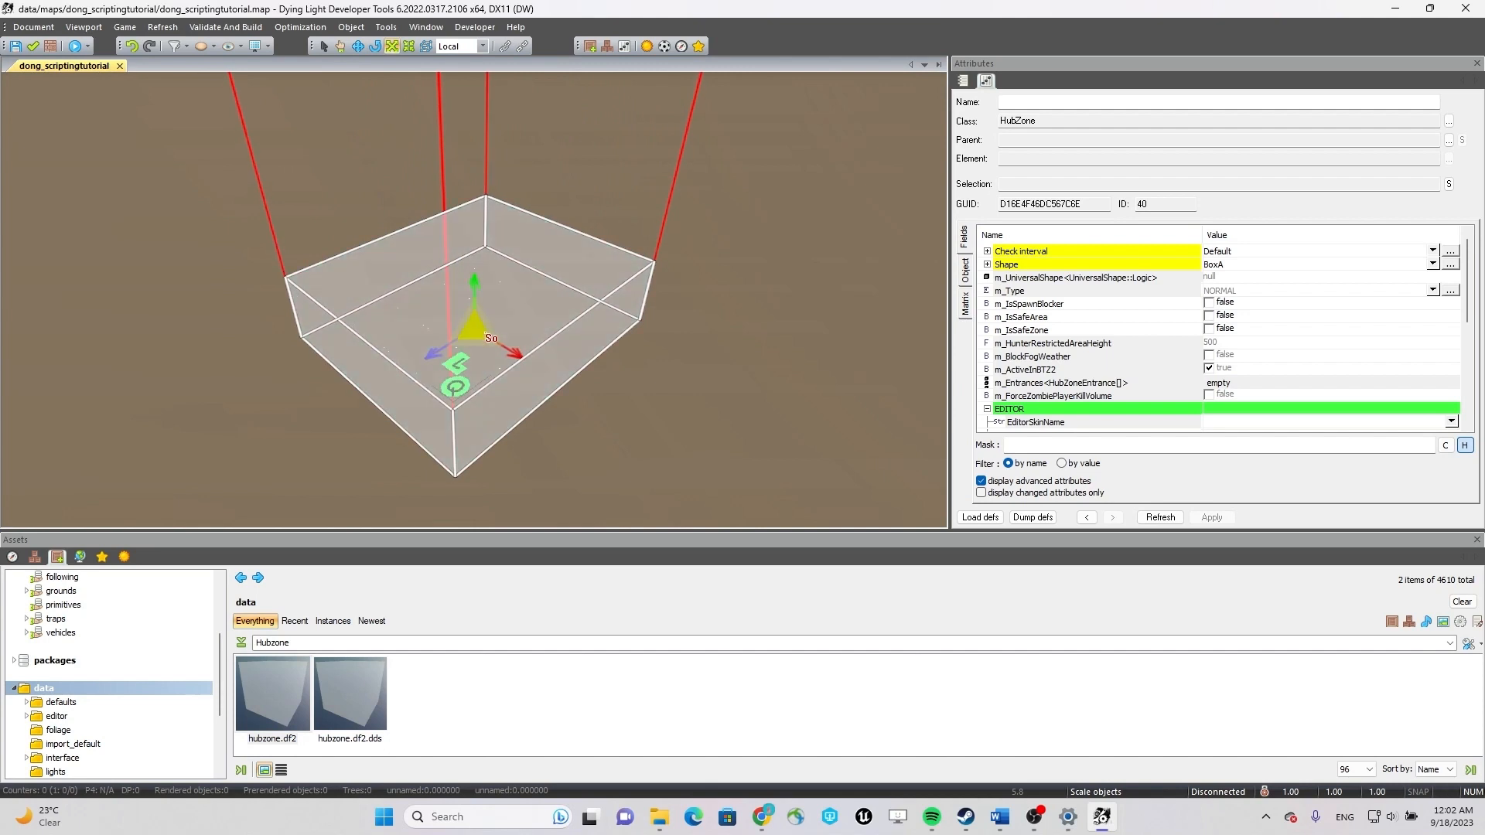
drag(480, 291, 482, 130)
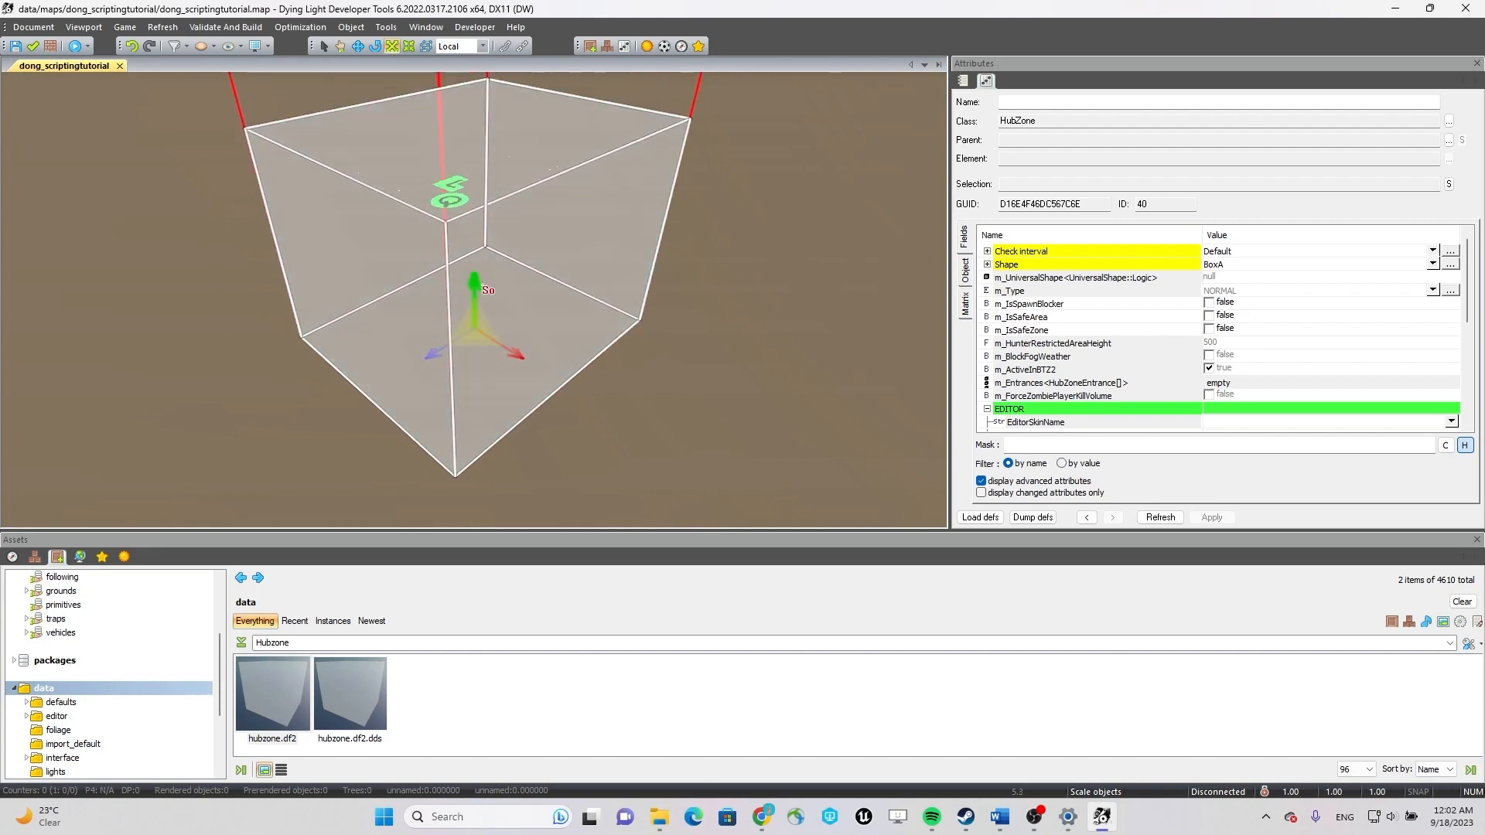
drag(481, 325, 560, 300)
scroll(560, 300, down, 8)
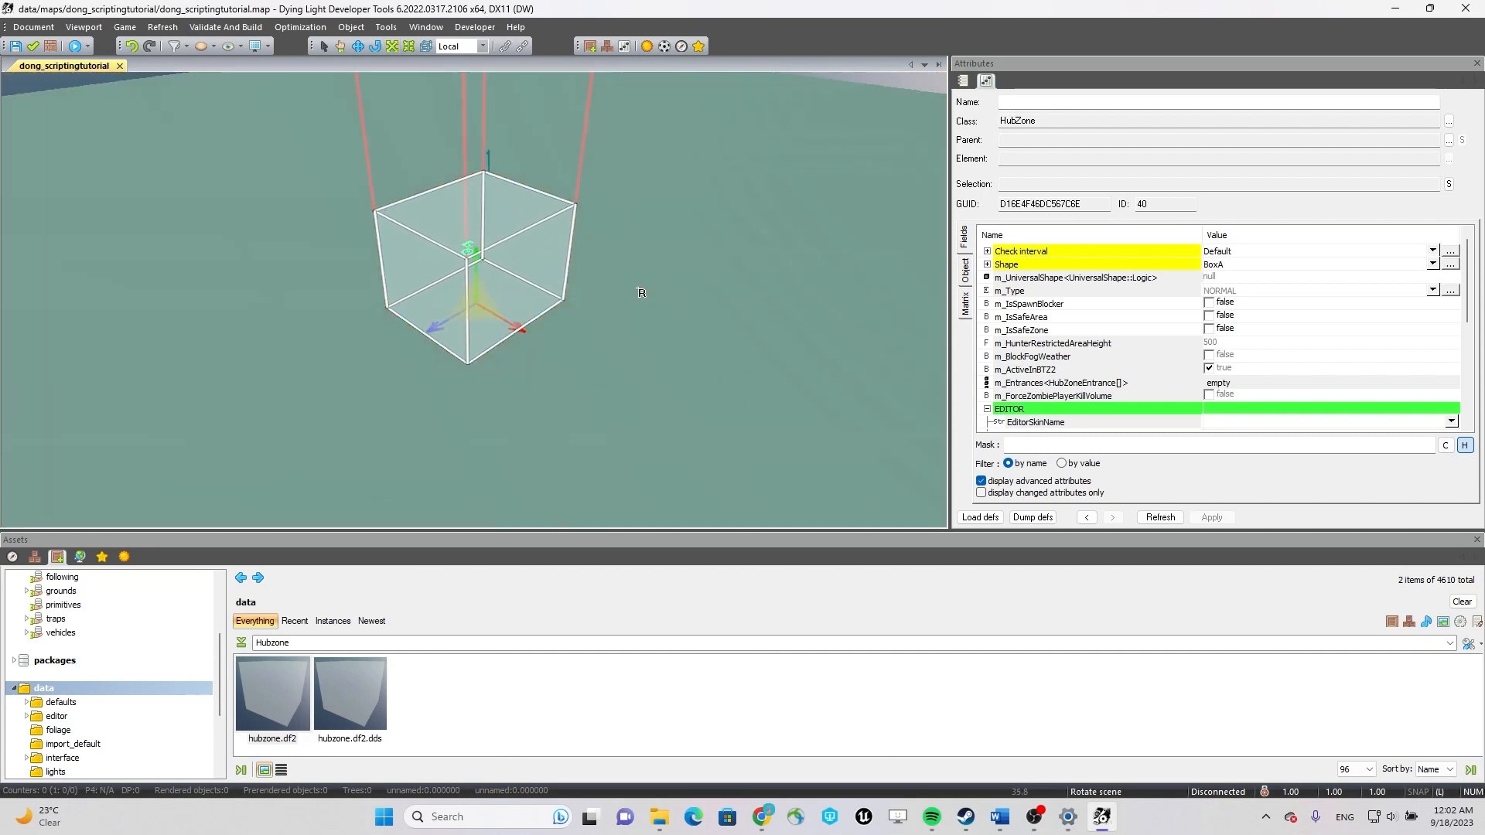
middle_drag(641, 293, 572, 286)
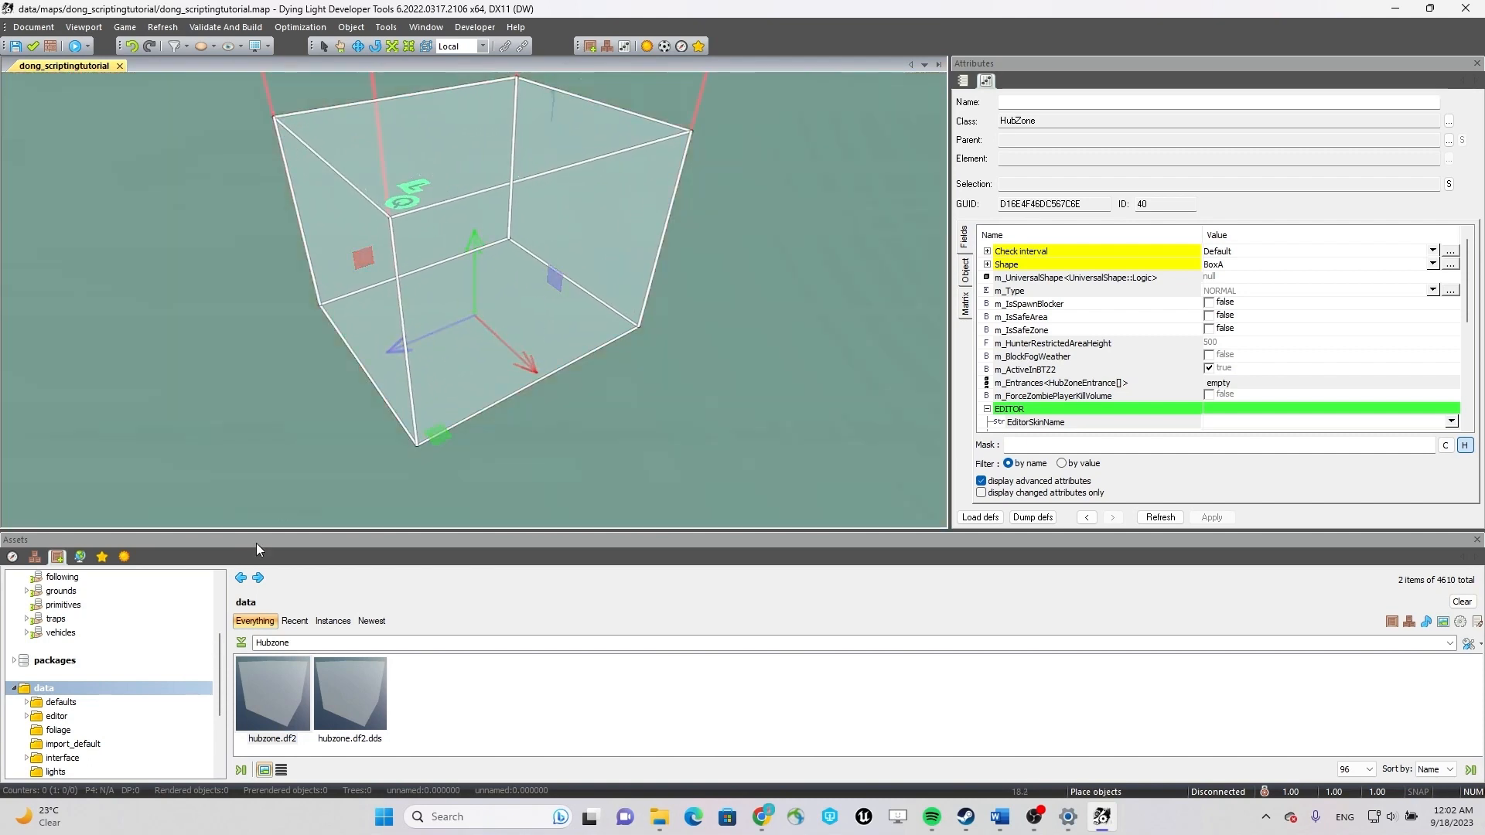
Show all assets of the common object types by clearing the Hubzone search.
click(34, 557)
click(56, 558)
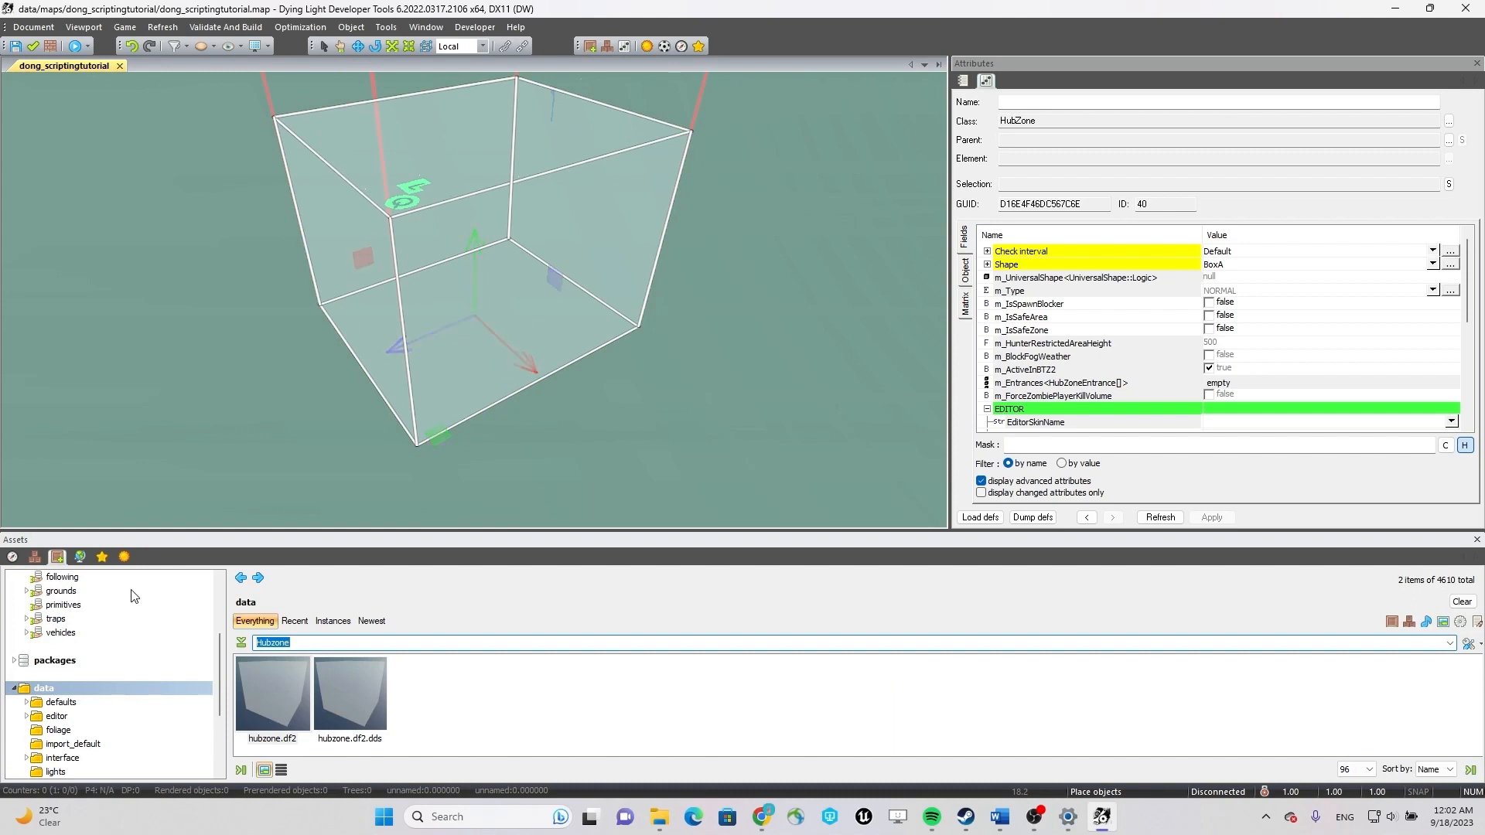
scroll(120, 614, up, 3)
click(108, 593)
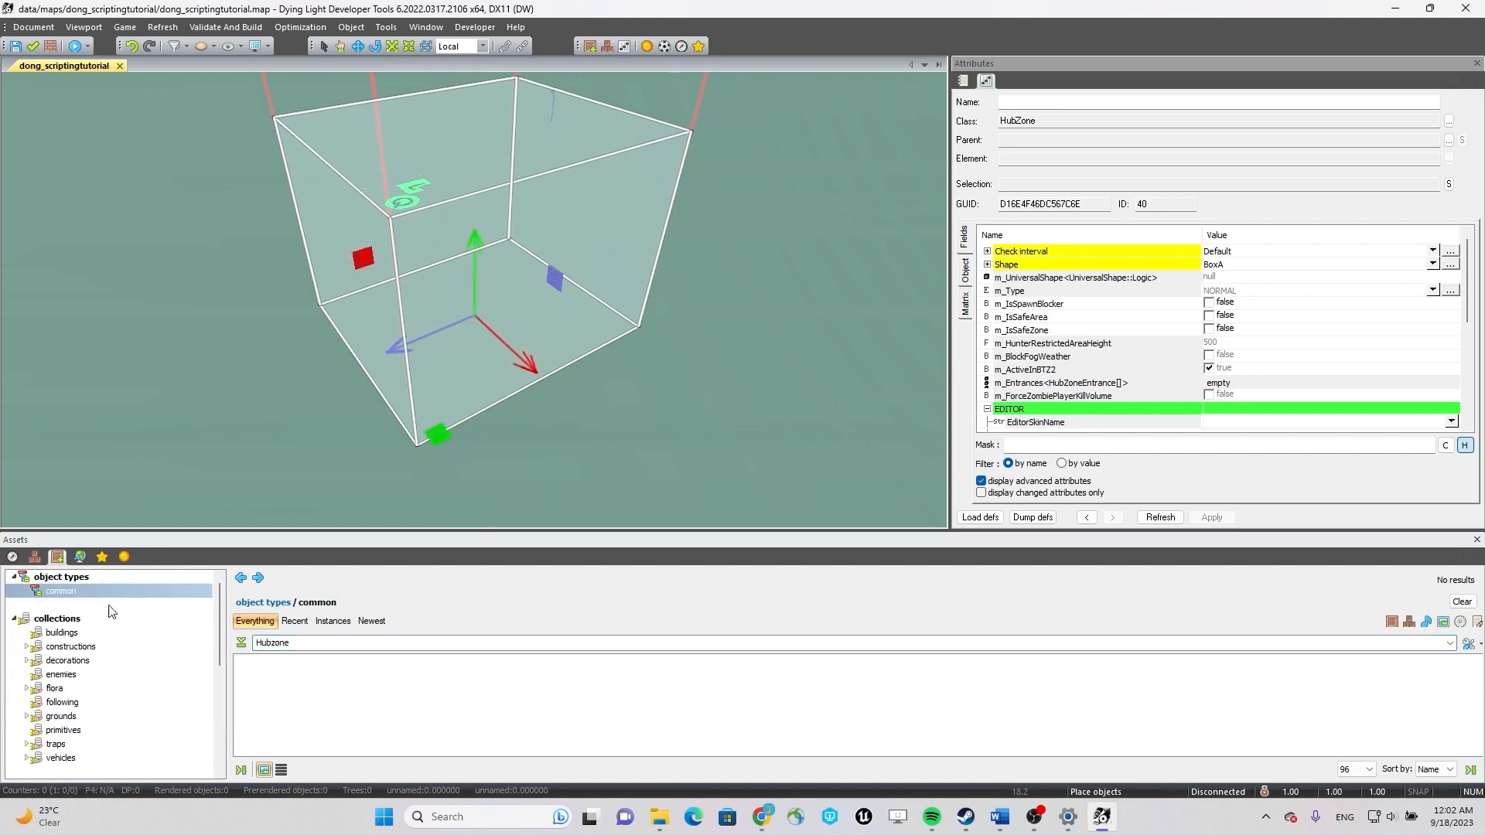
double_click(302, 643)
key(BackSpace)
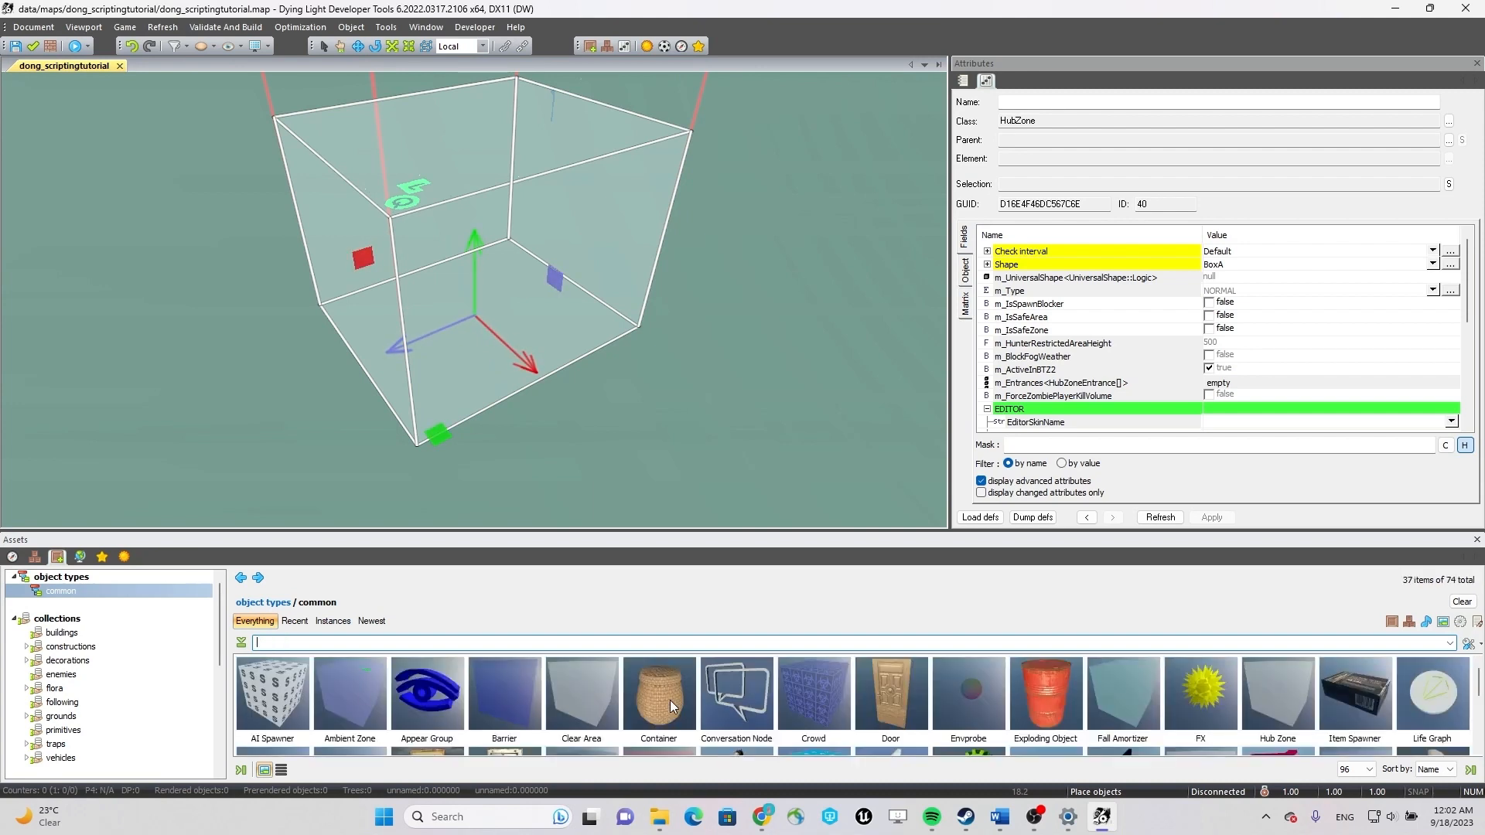
Place a Container object on the ground beside the hub zone and delete it again.
click(661, 697)
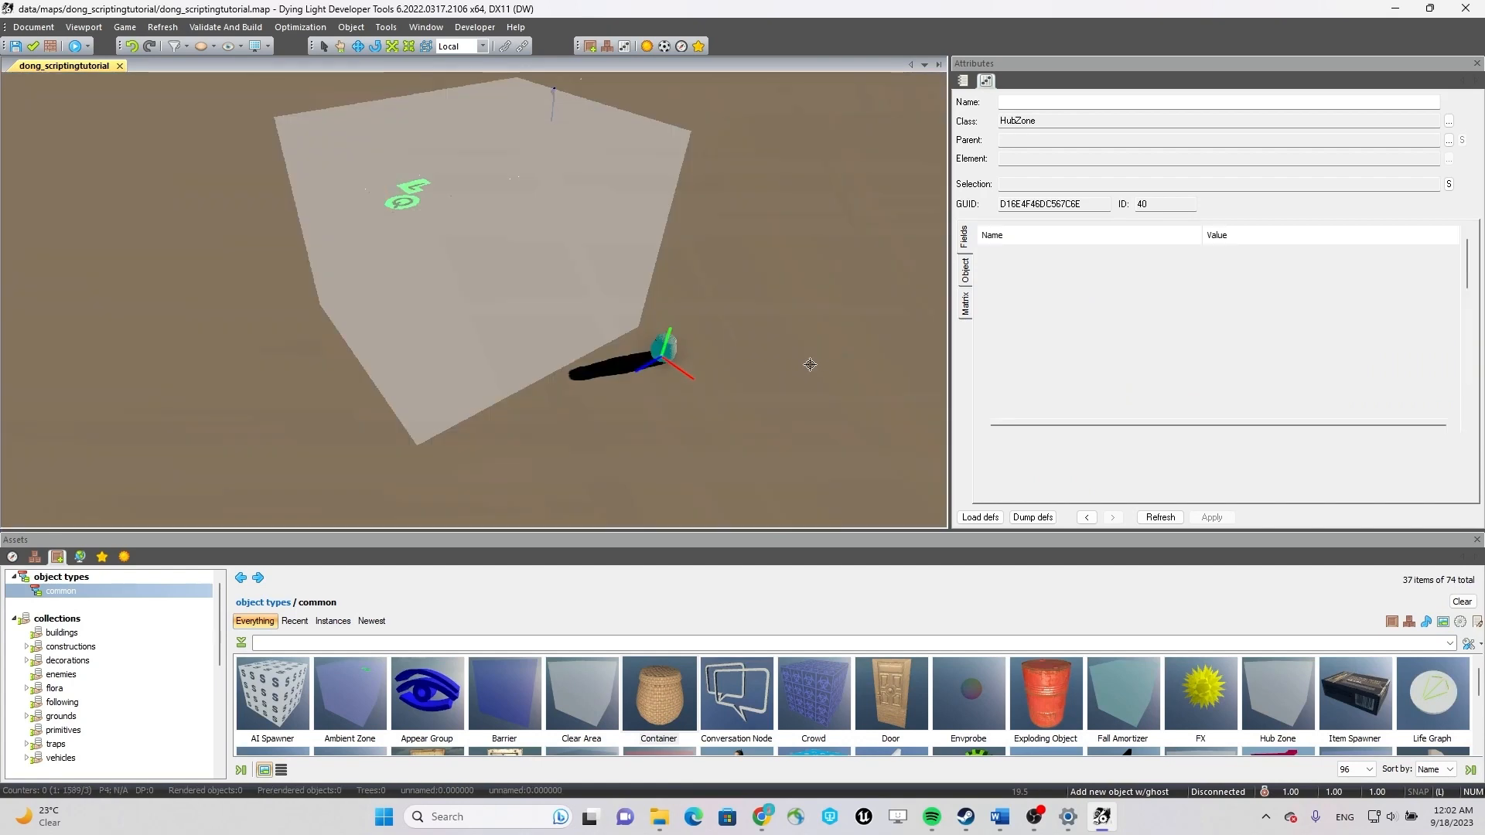
key(Escape)
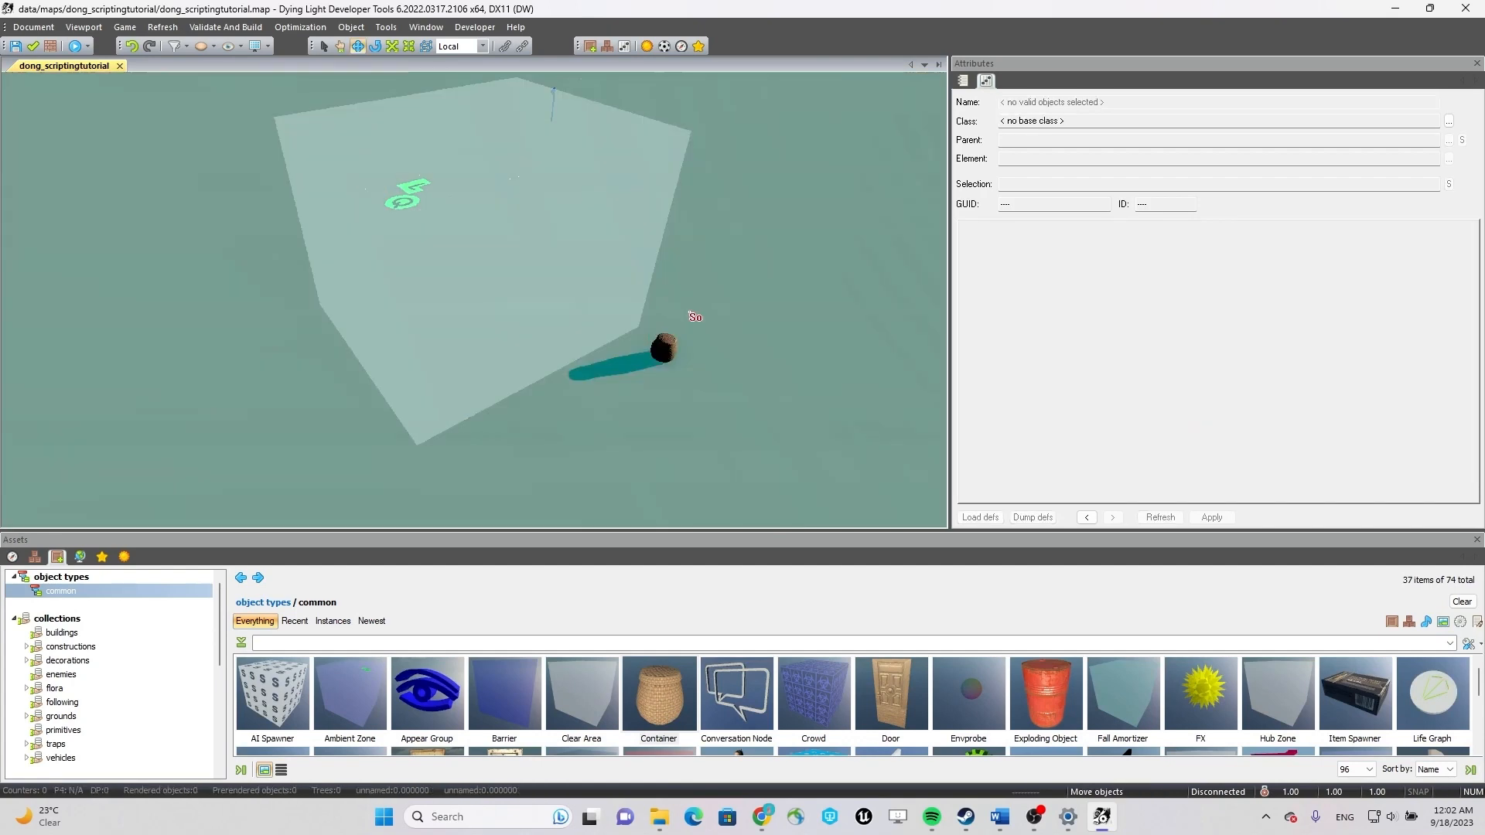
right_drag(641, 422, 822, 409)
right_drag(765, 412, 656, 487)
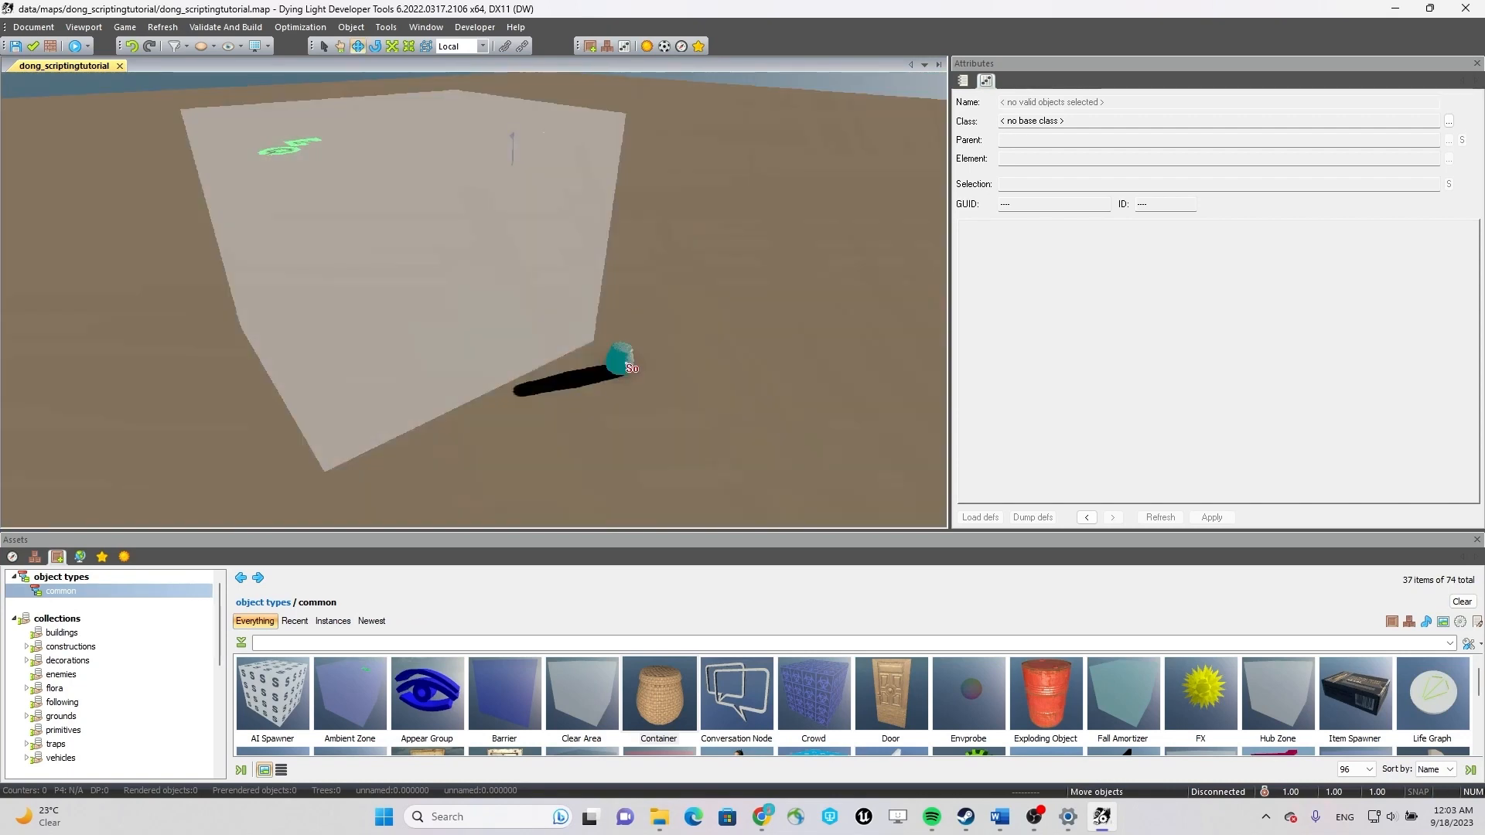
click(624, 360)
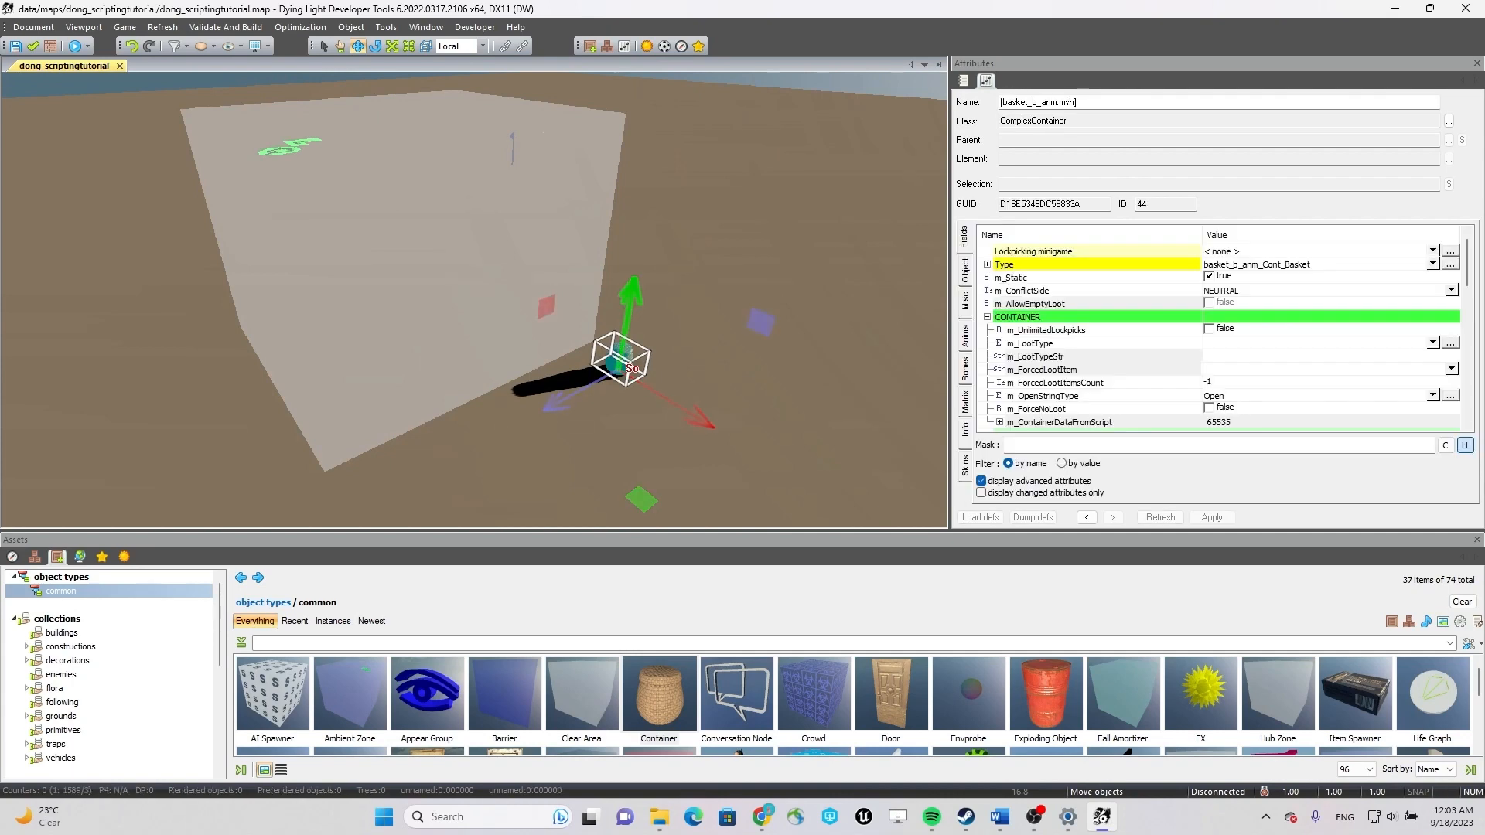
key(Delete)
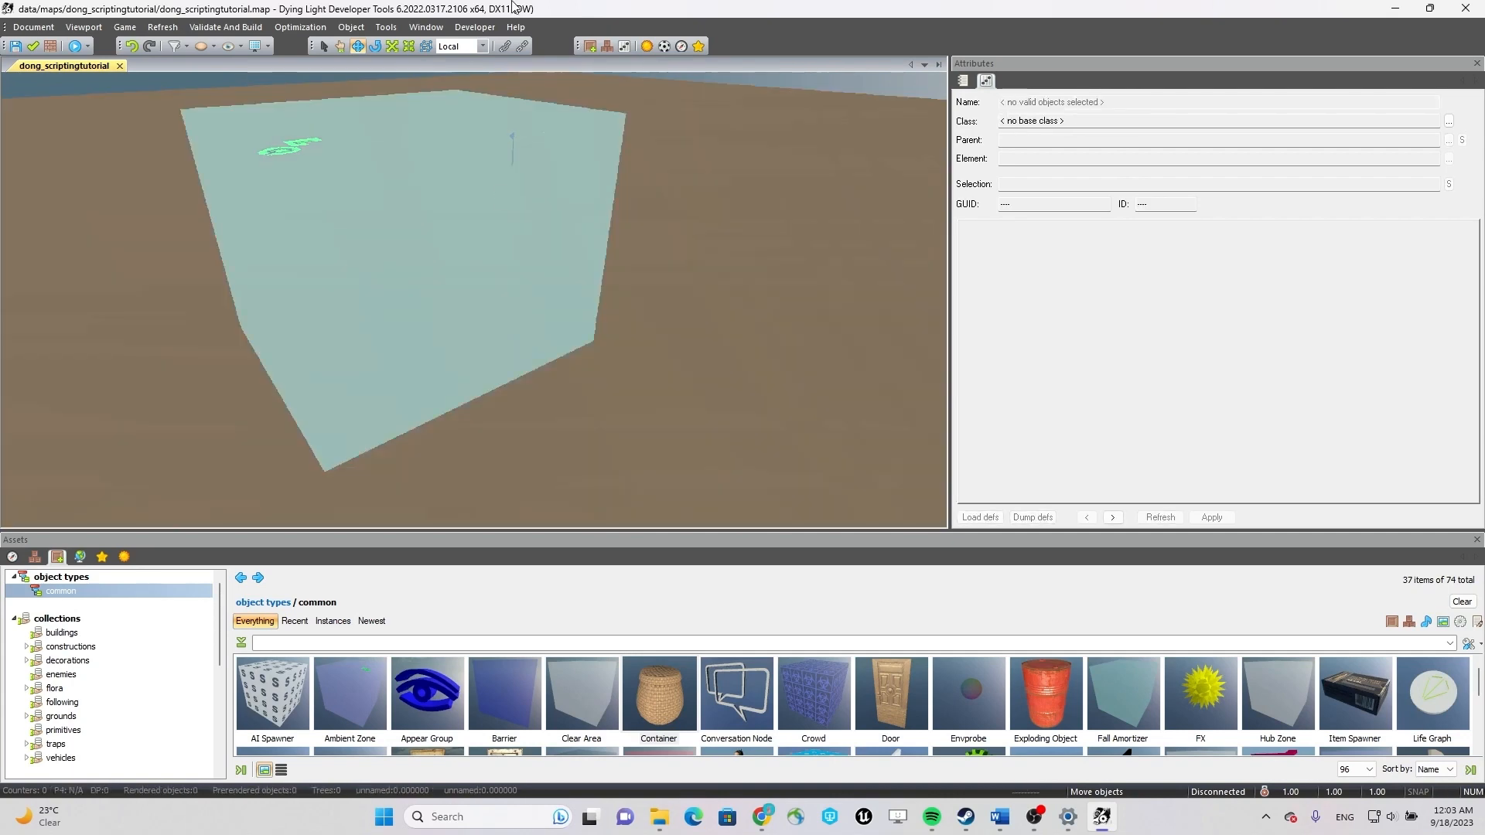
Enable m_IsSpawnBlocker, m_IsSafeArea and m_IsSafeZone for the hub zone.
click(555, 263)
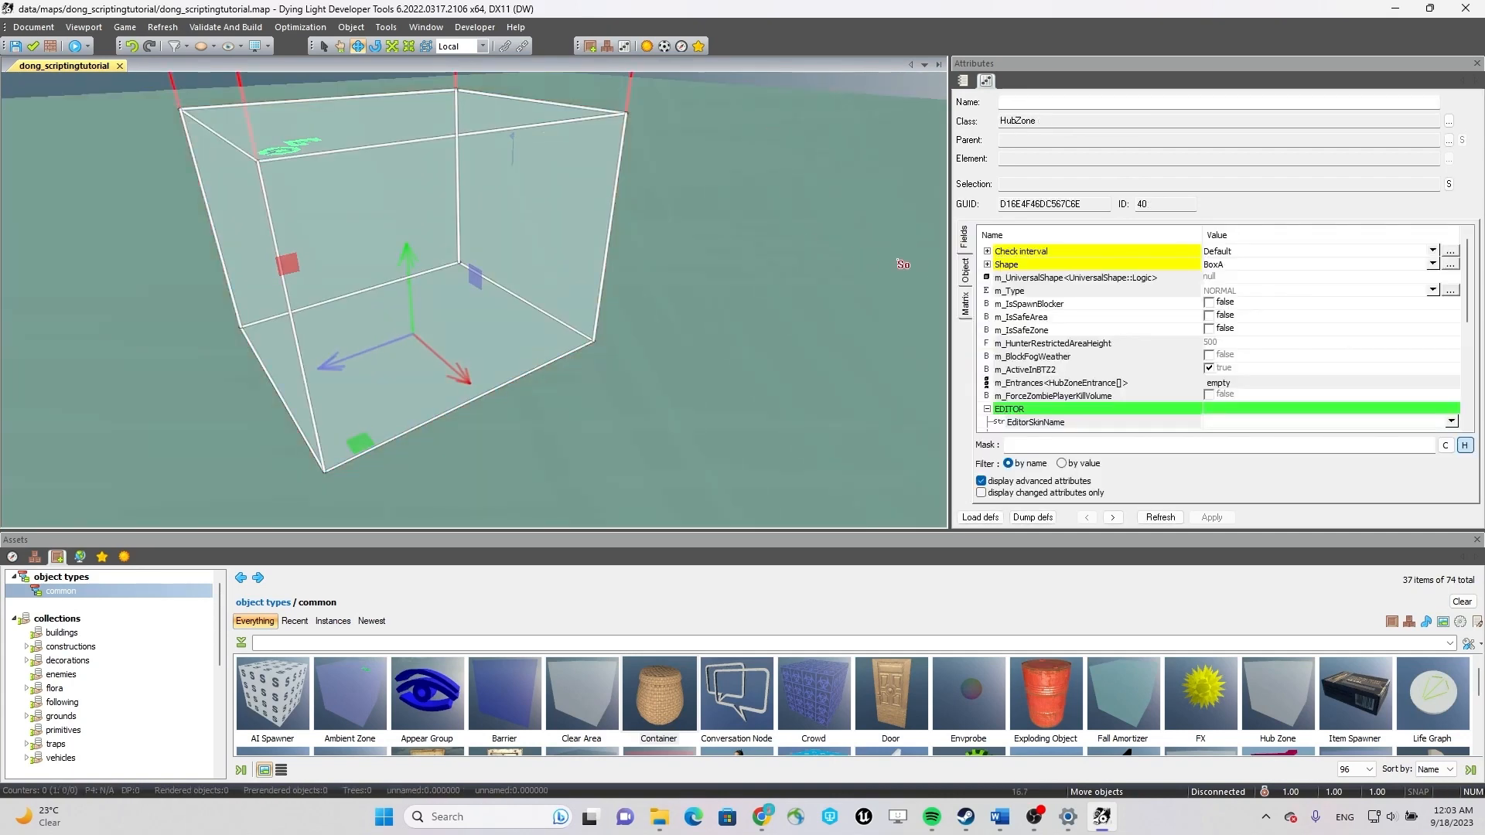
click(1211, 308)
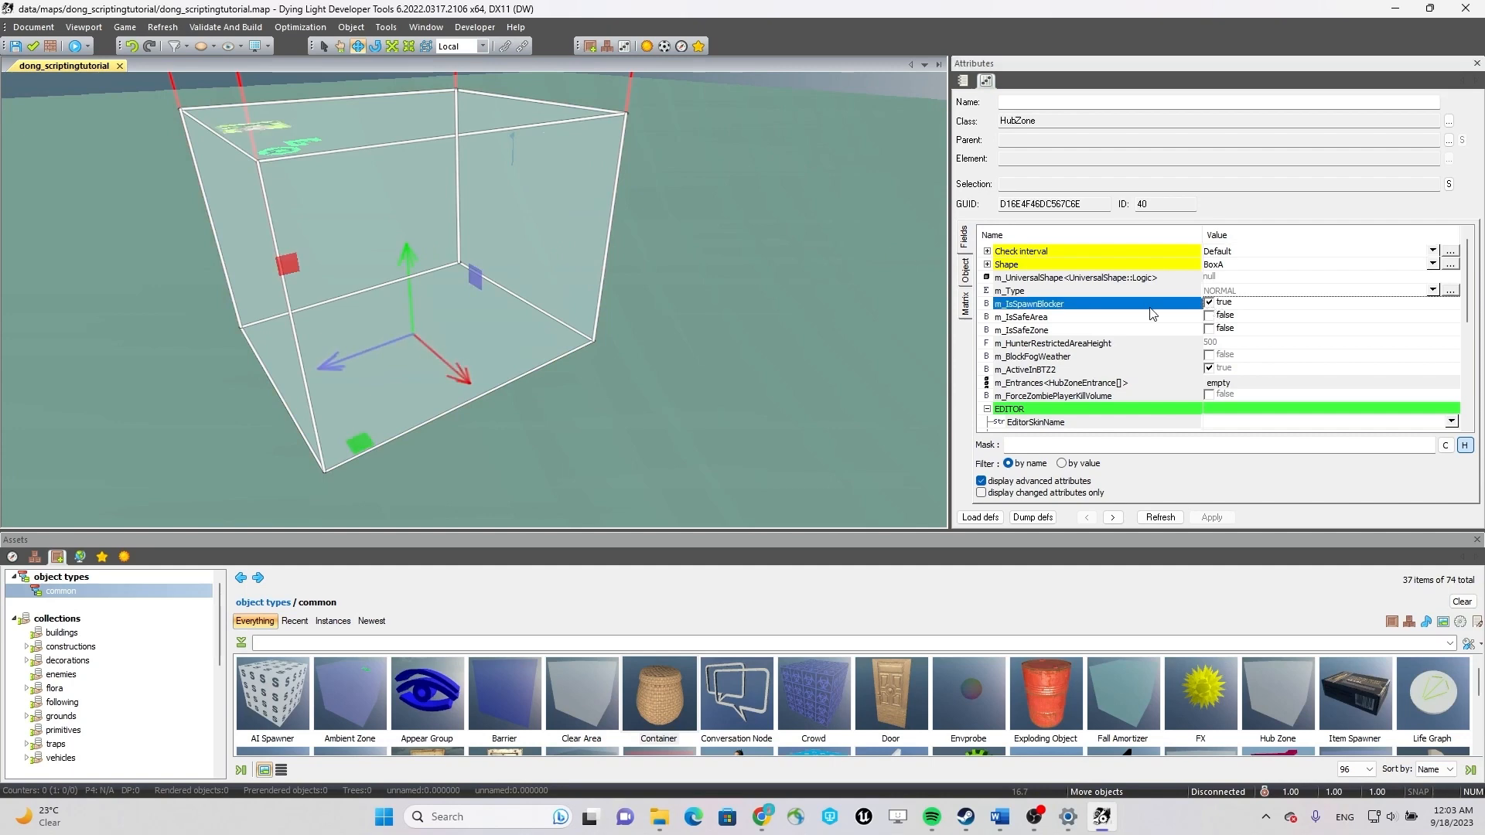
click(1209, 317)
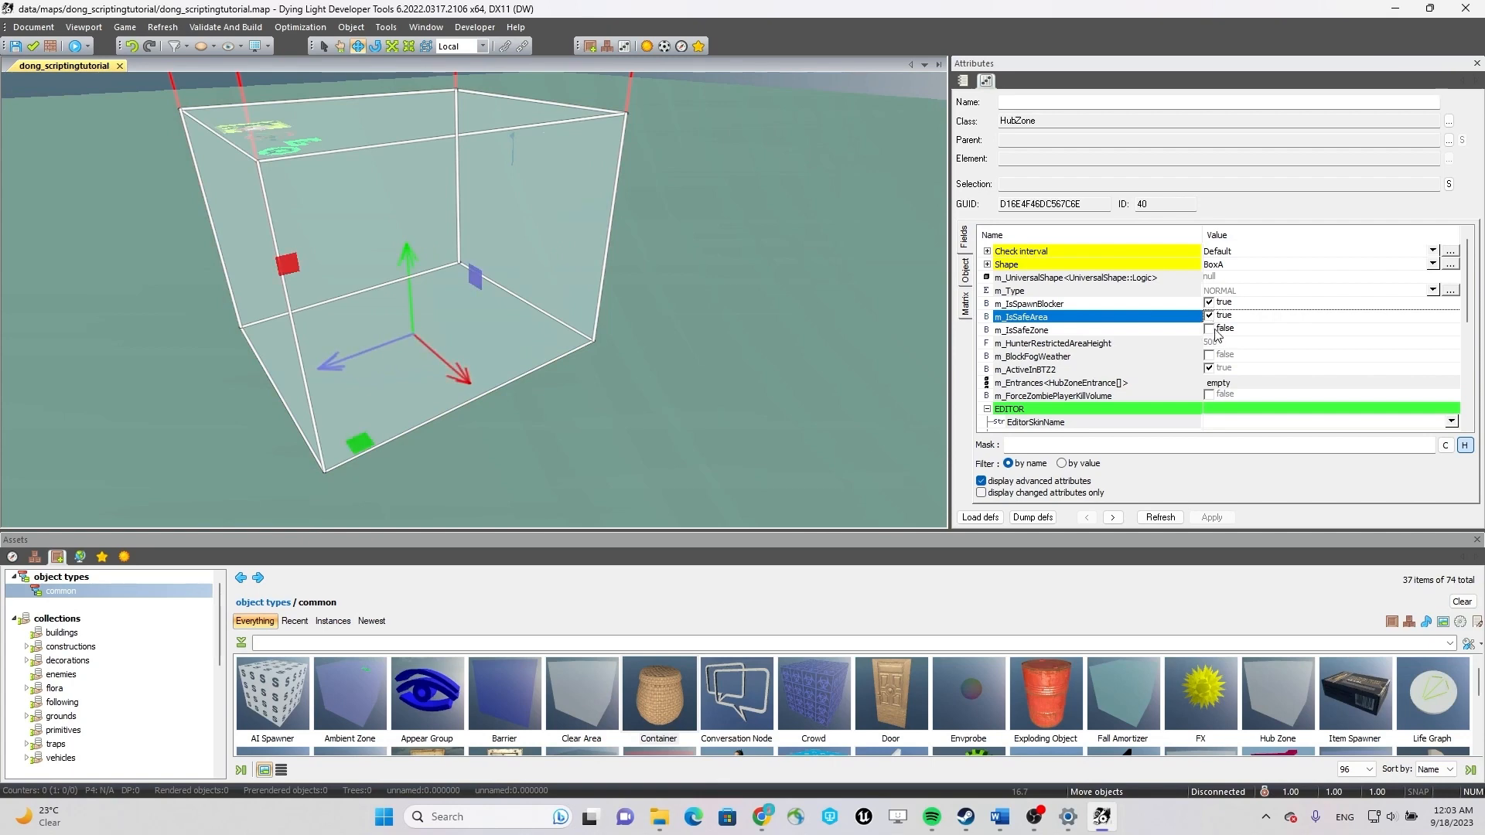
click(1210, 330)
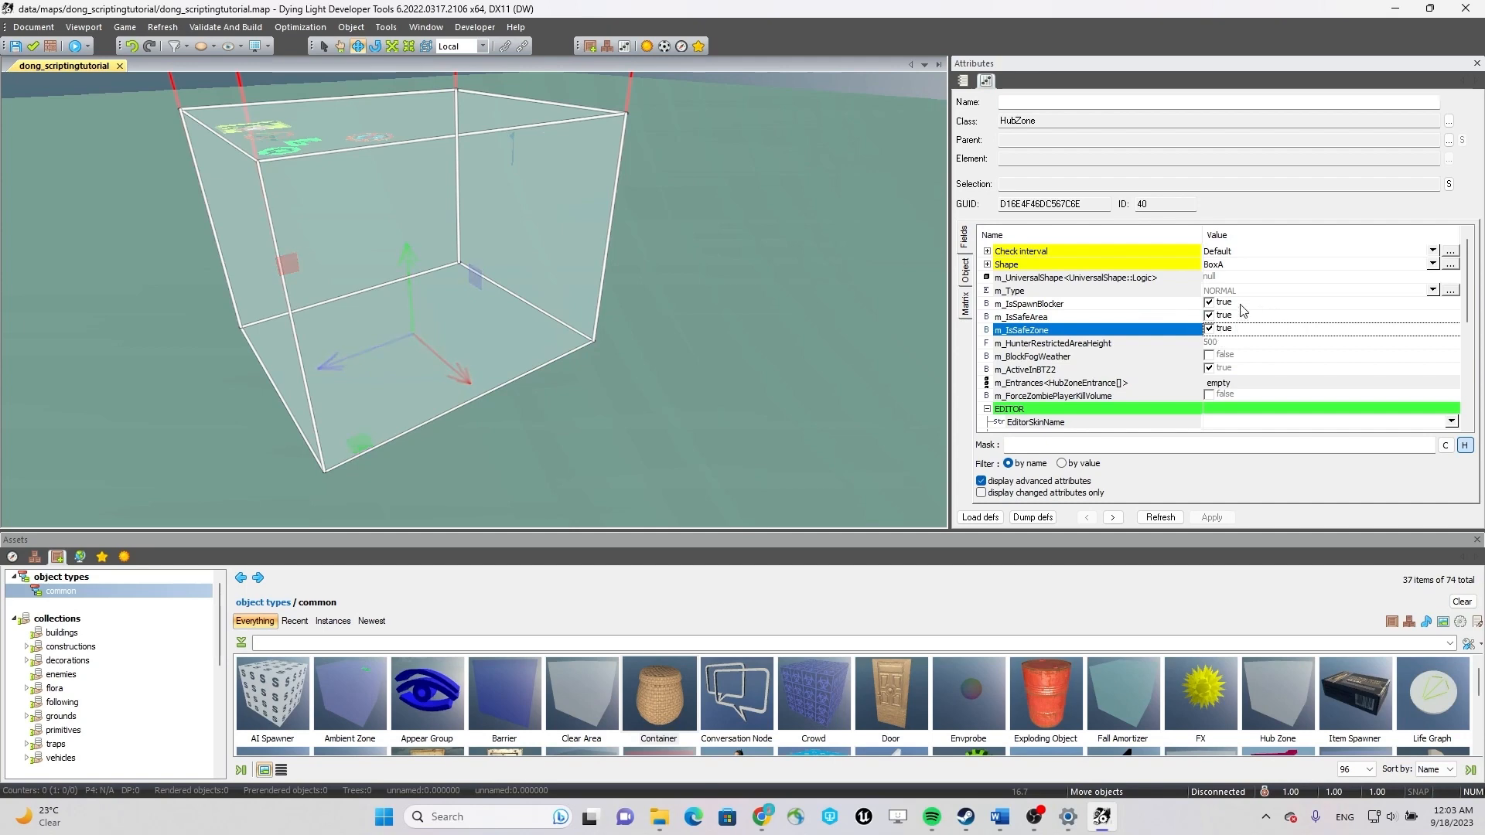
Place a Light object on the ground inside the hub zone and leave object placement.
right_drag(834, 330, 718, 356)
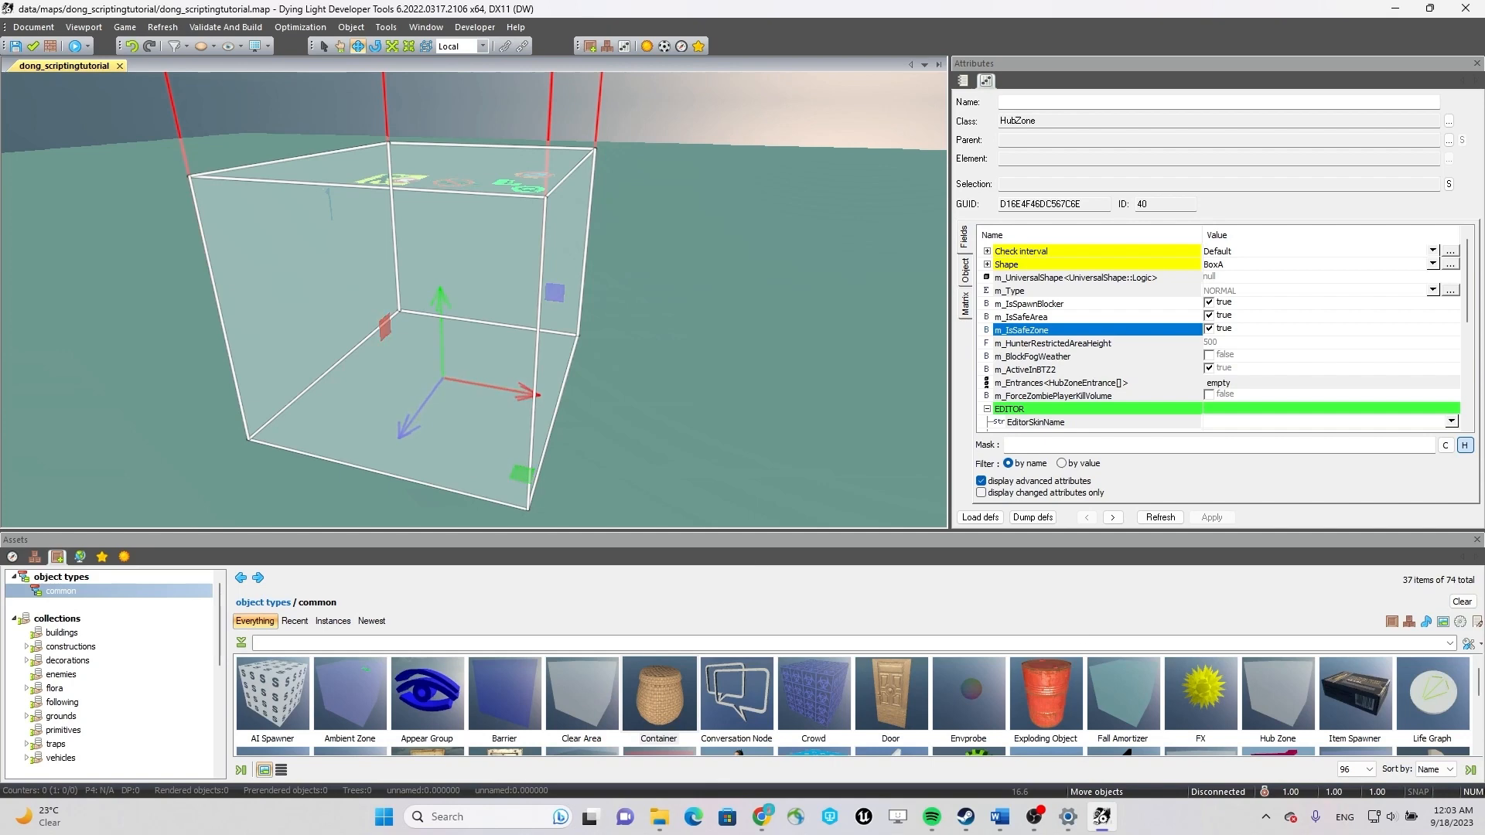
right_drag(683, 340, 659, 364)
key(q)
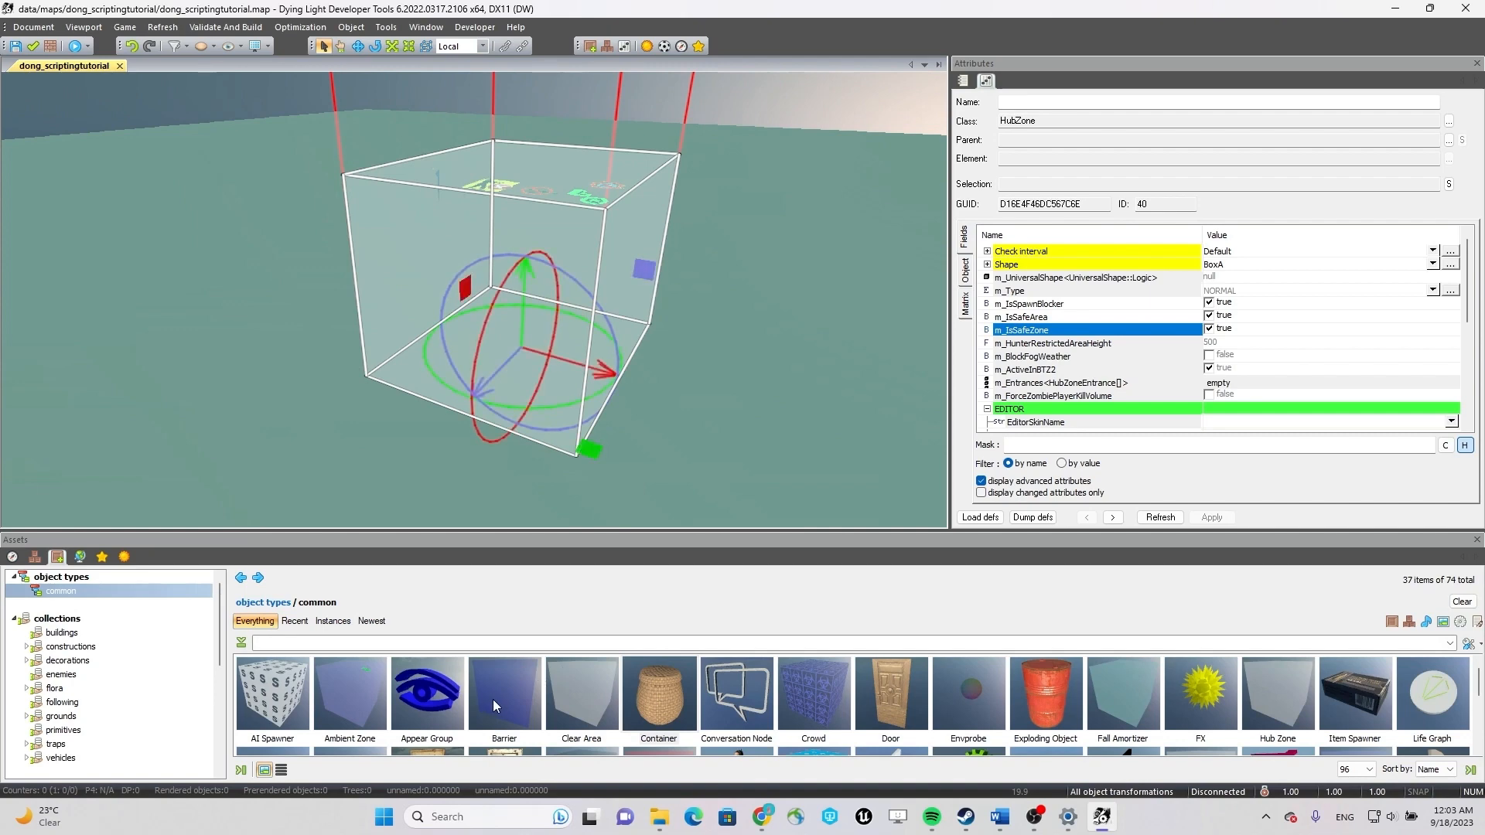
drag(1476, 682, 1477, 709)
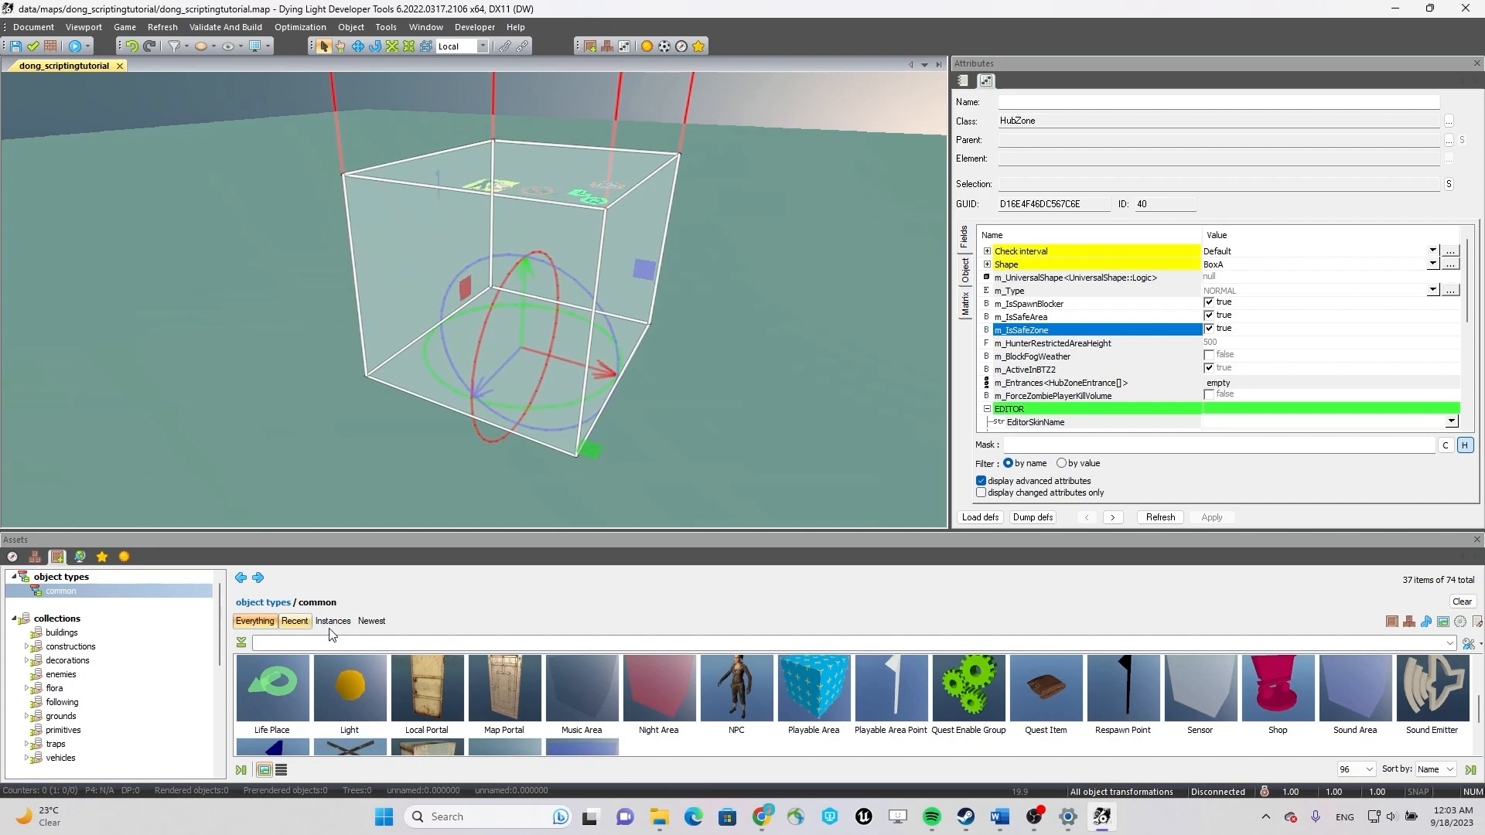
click(332, 691)
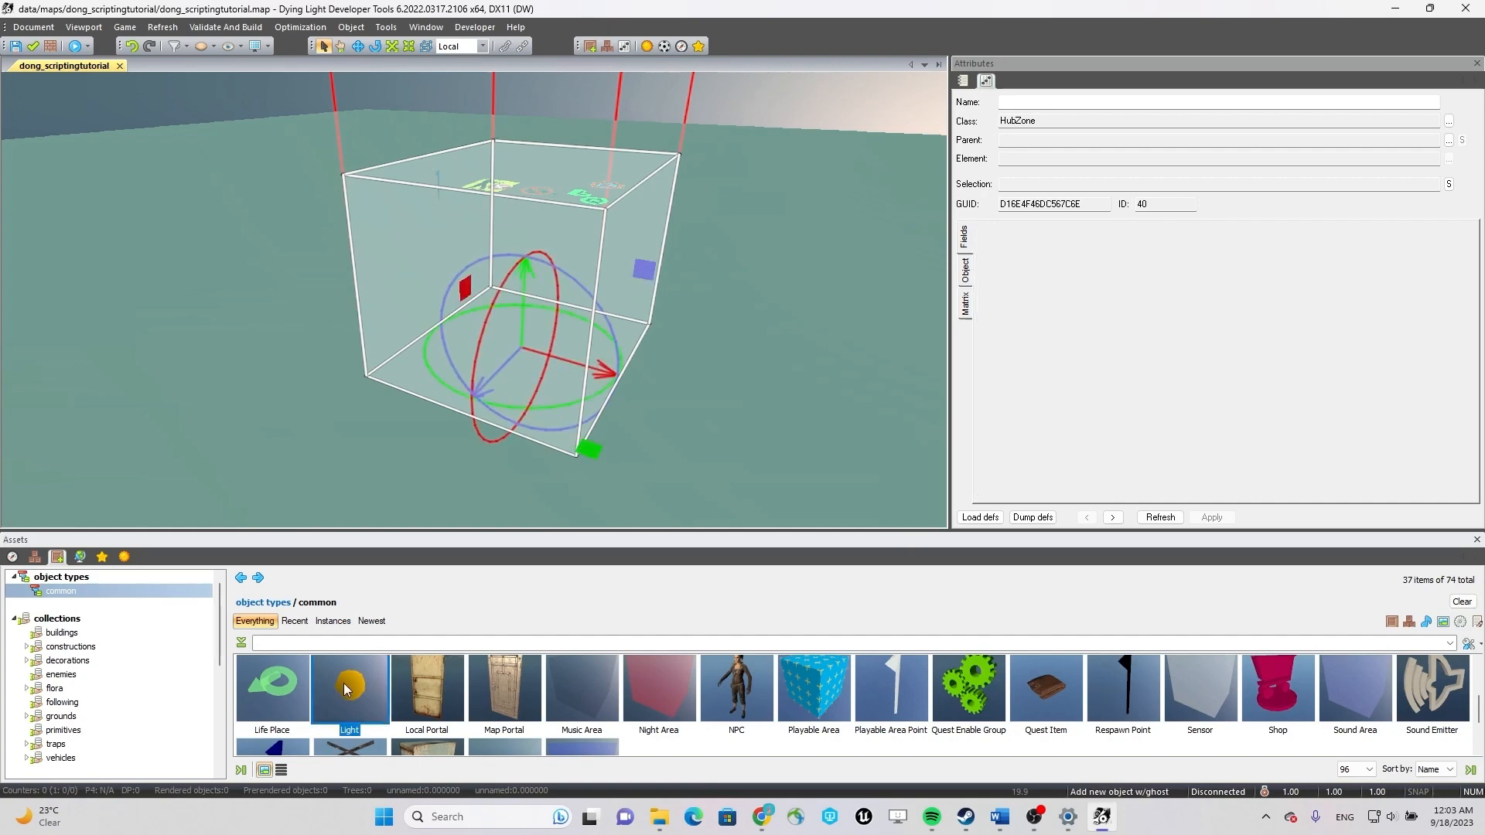
click(509, 330)
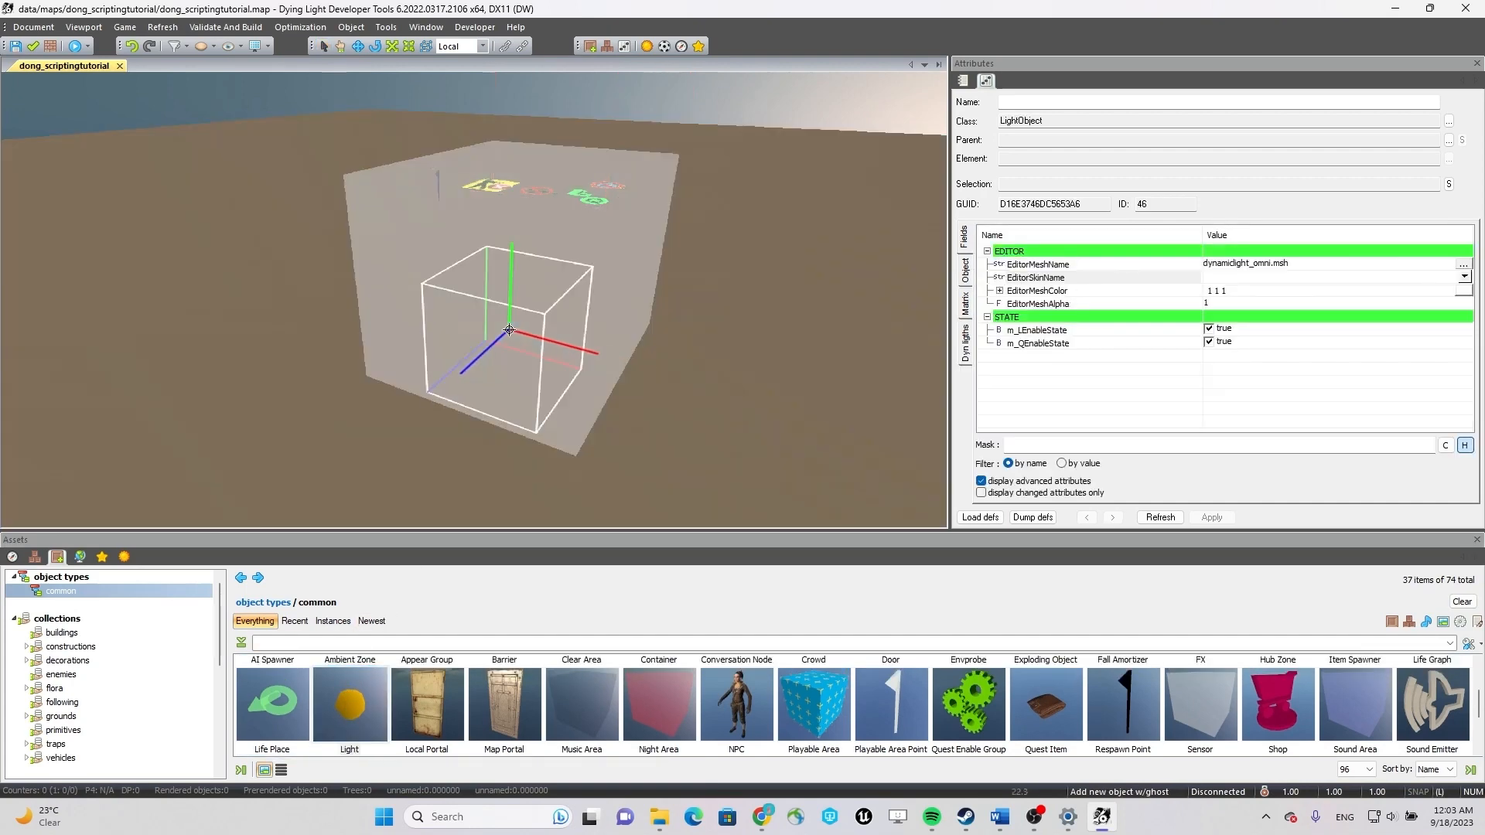
key(Escape)
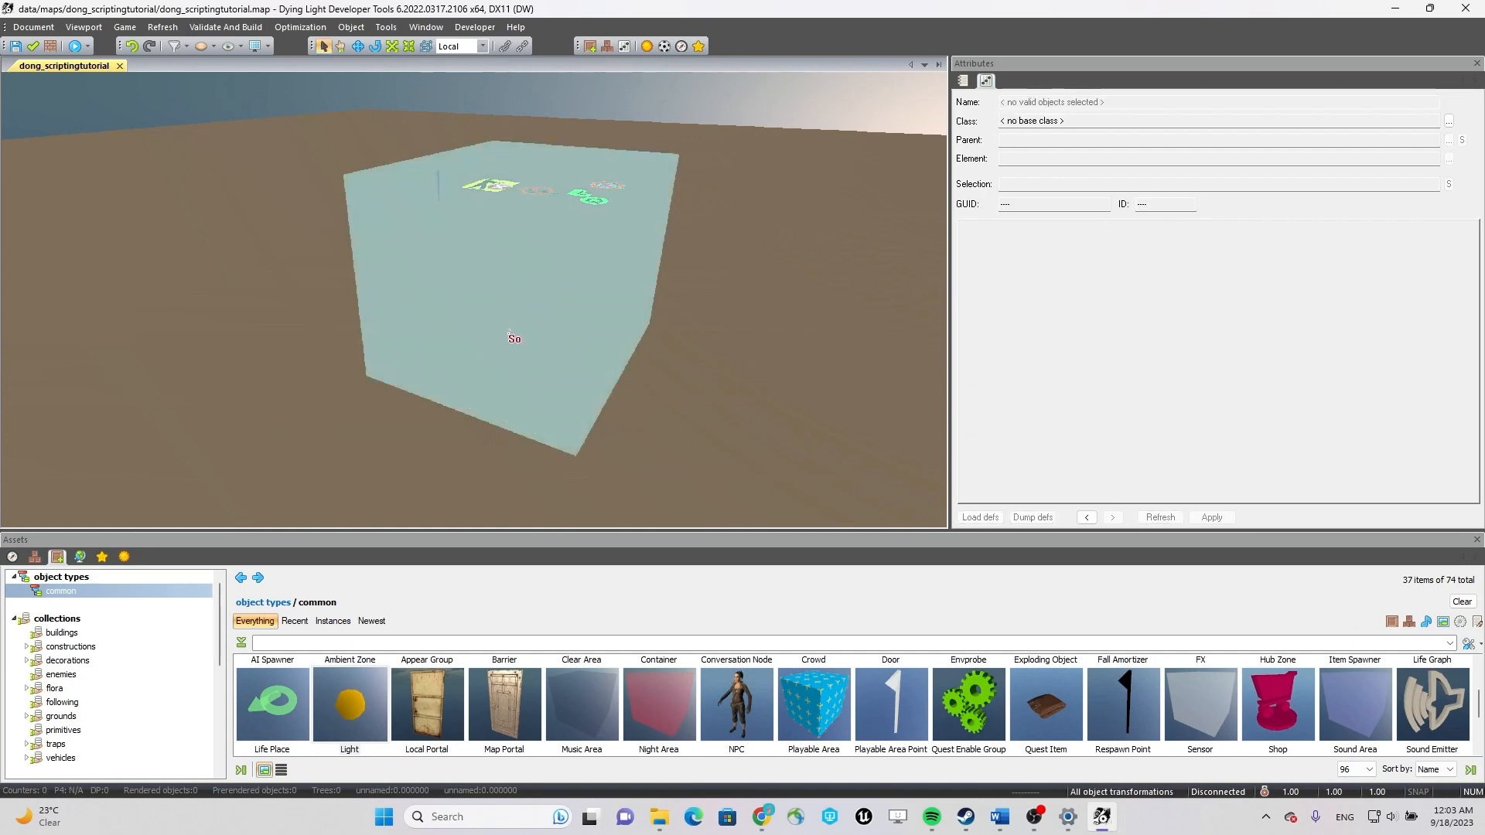
Raise the light vertically off the ground inside the hub zone.
scroll(509, 331, up, 5)
scroll(570, 391, up, 3)
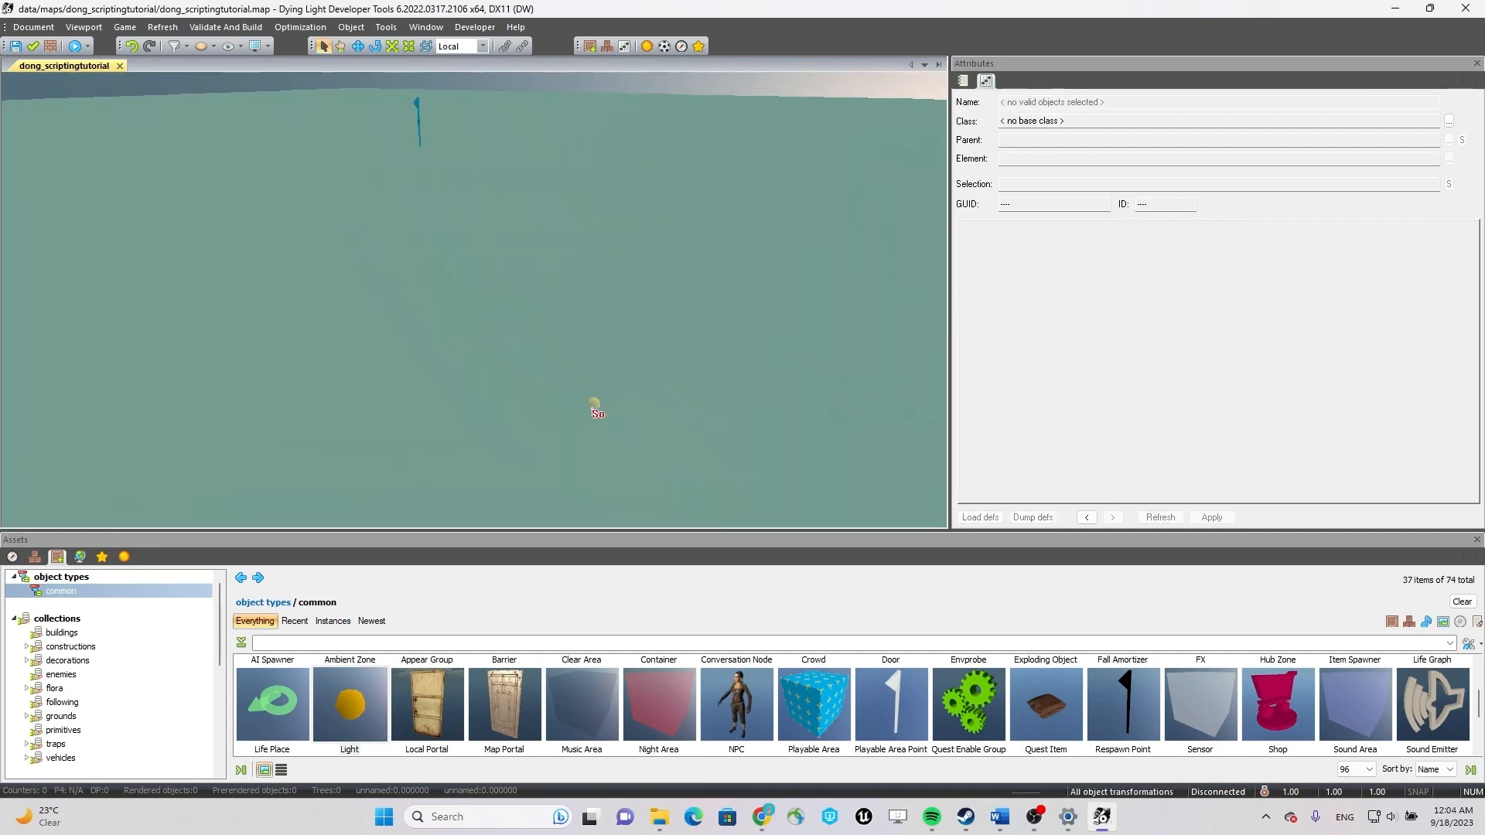
click(595, 406)
drag(600, 347, 612, 94)
scroll(554, 348, down, 6)
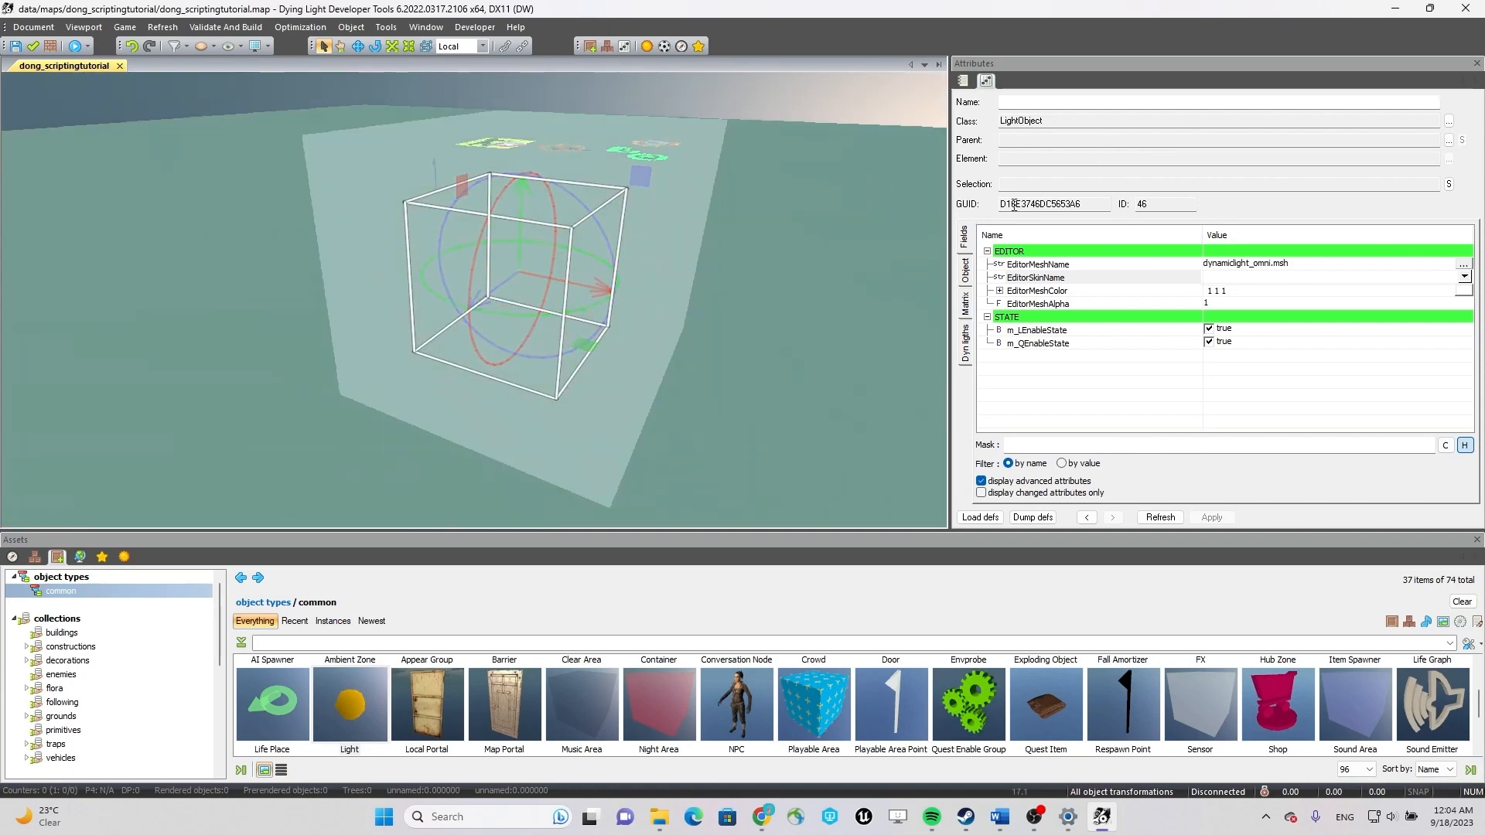
Set the light's type to spot in its dynamic light attributes.
click(965, 269)
click(964, 310)
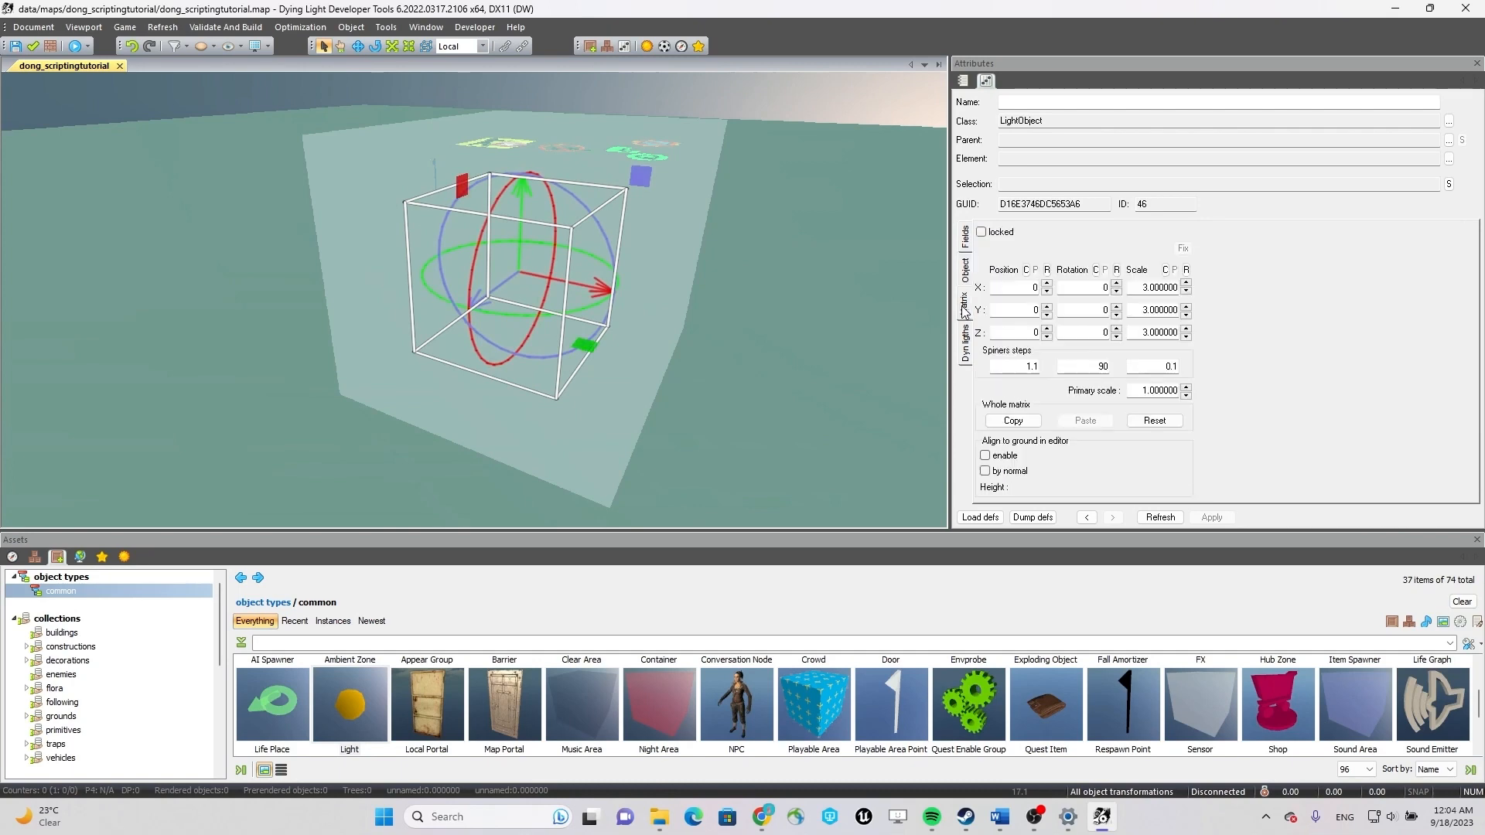
click(966, 344)
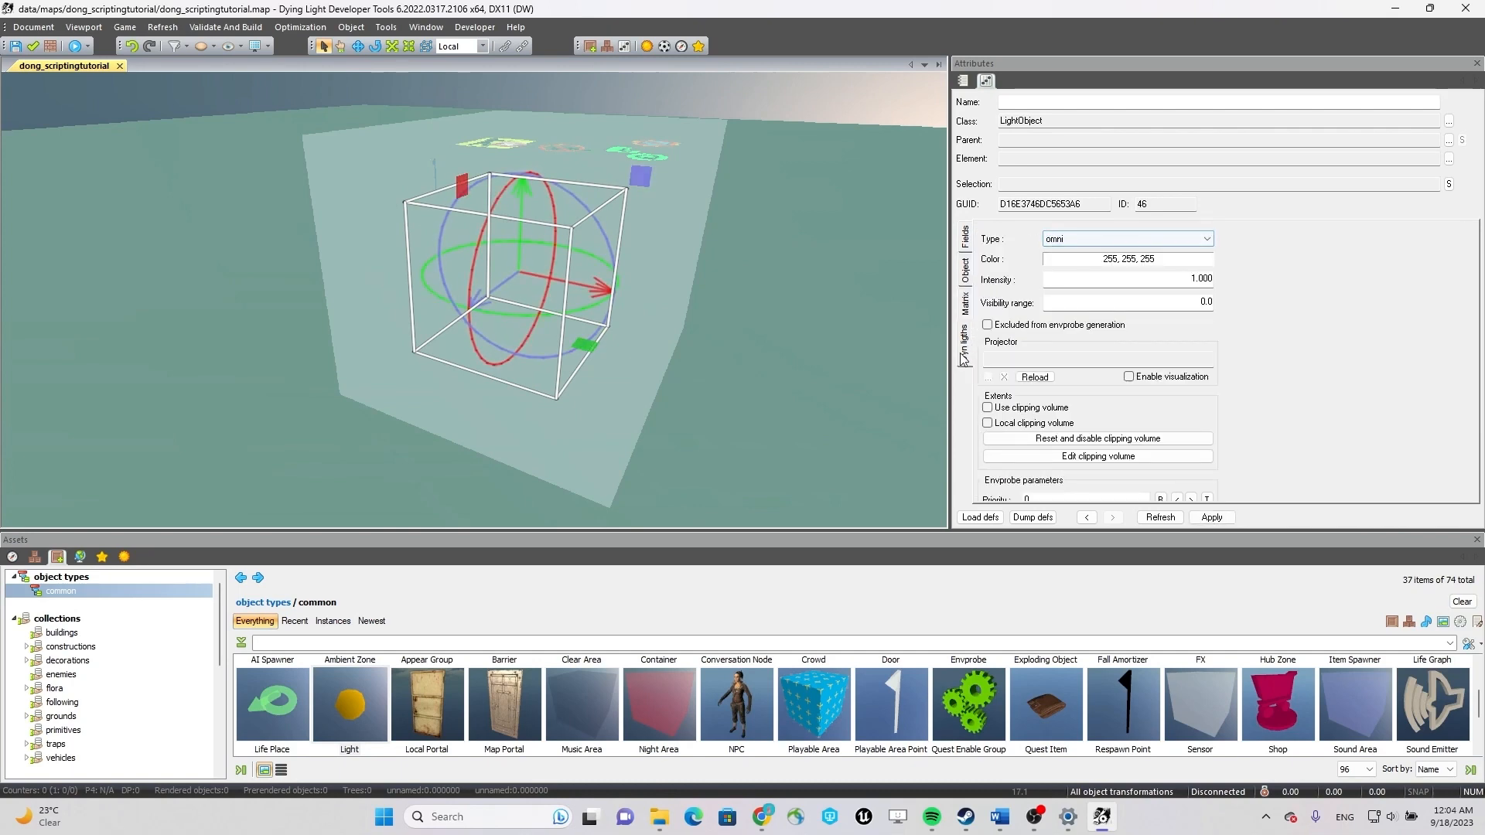
click(1128, 241)
click(1102, 283)
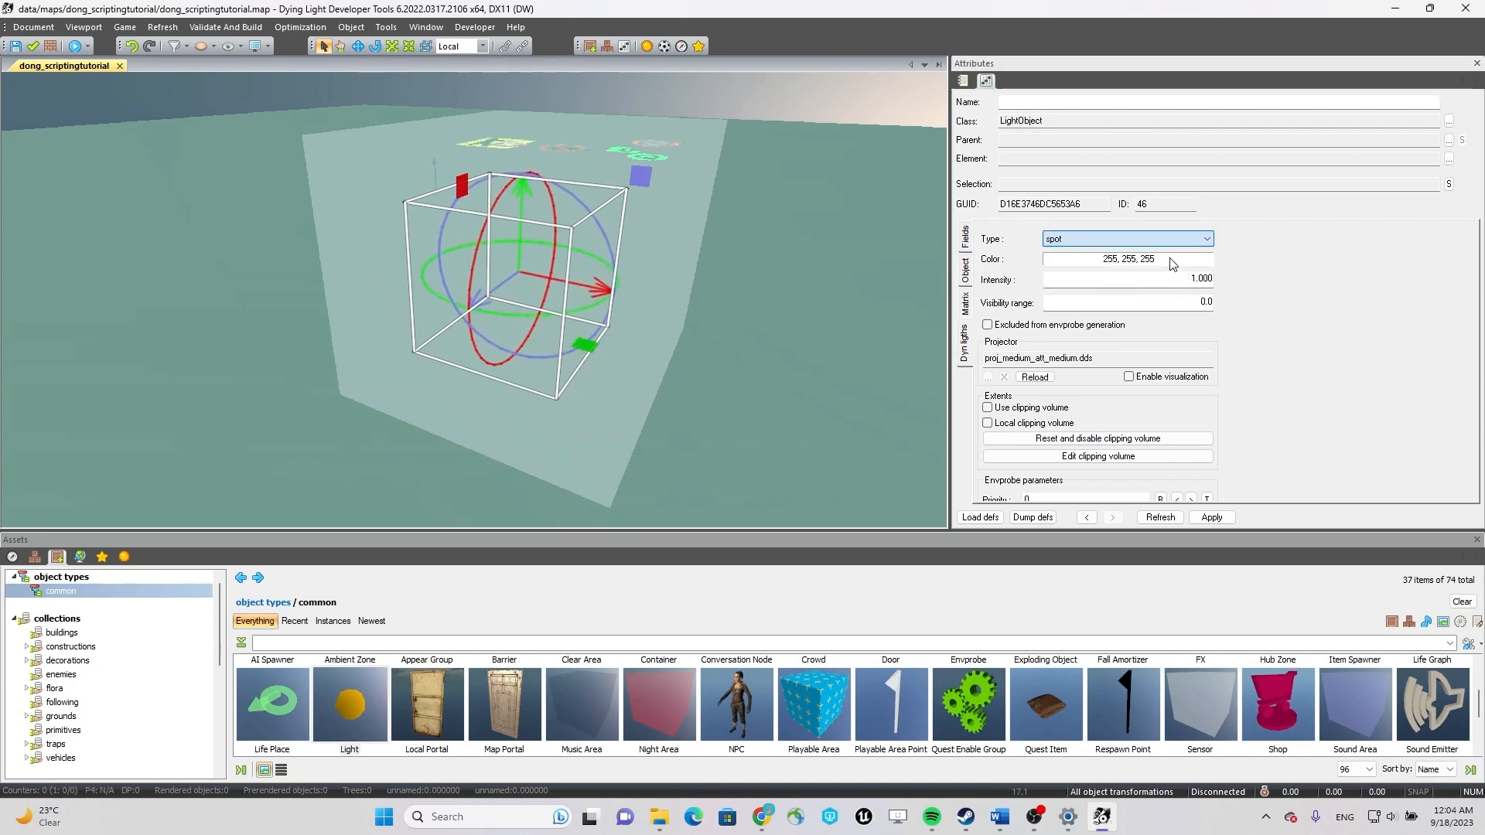
Set the spot light's color to the dark blue basic color 0, 0, 160.
click(1099, 262)
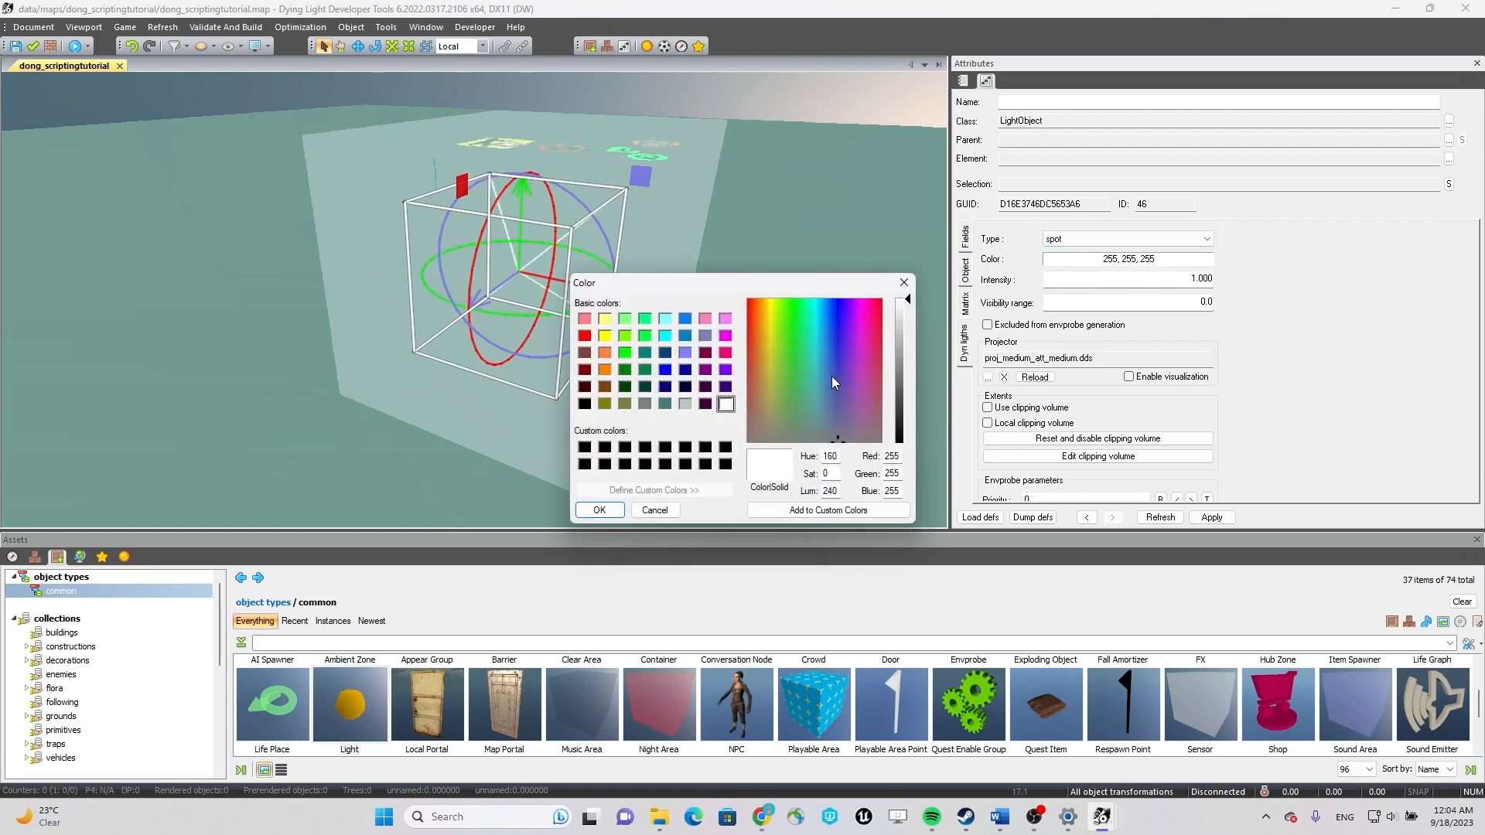
click(685, 371)
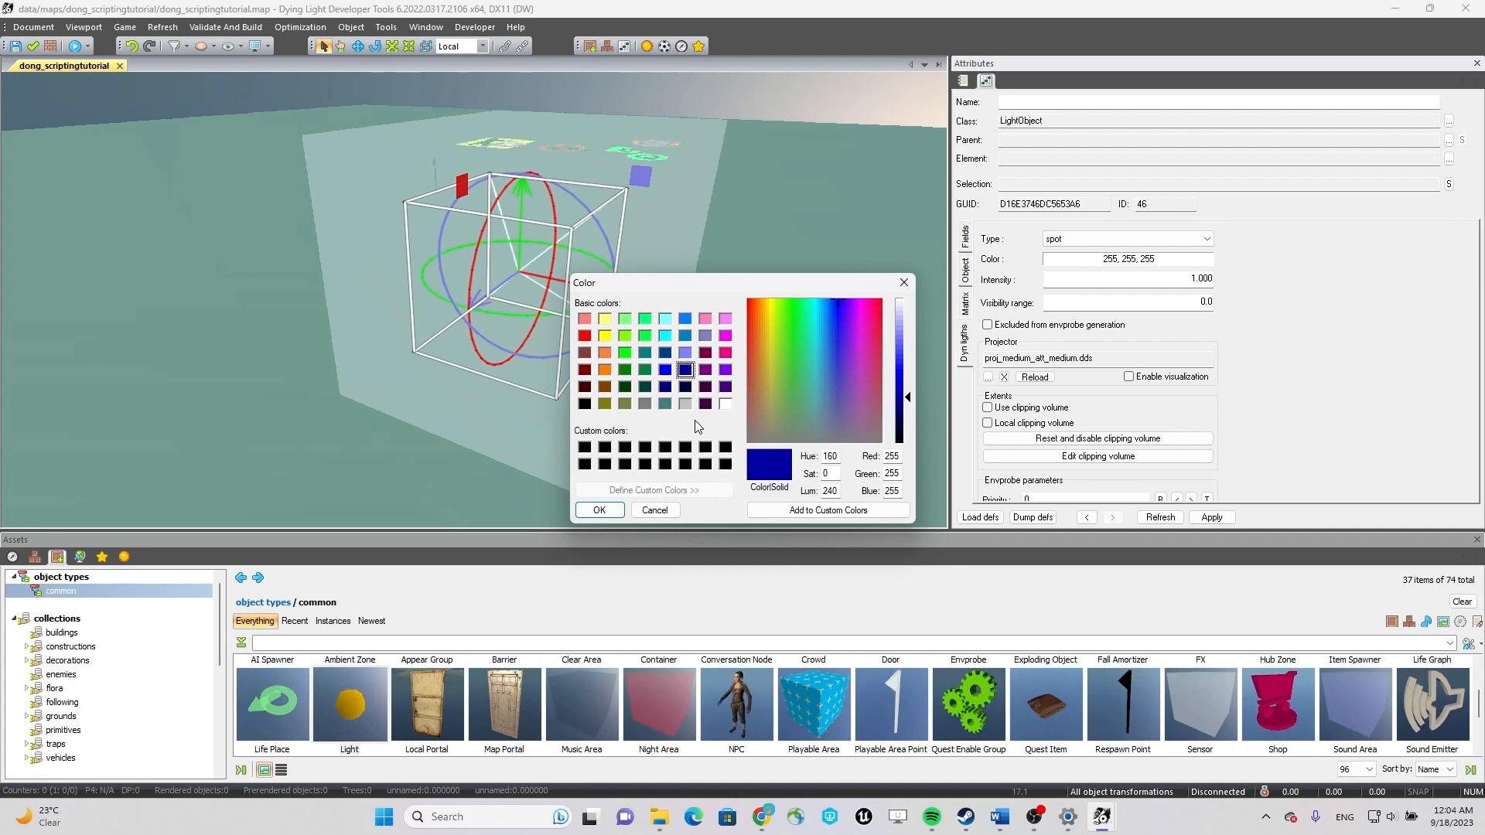
click(612, 512)
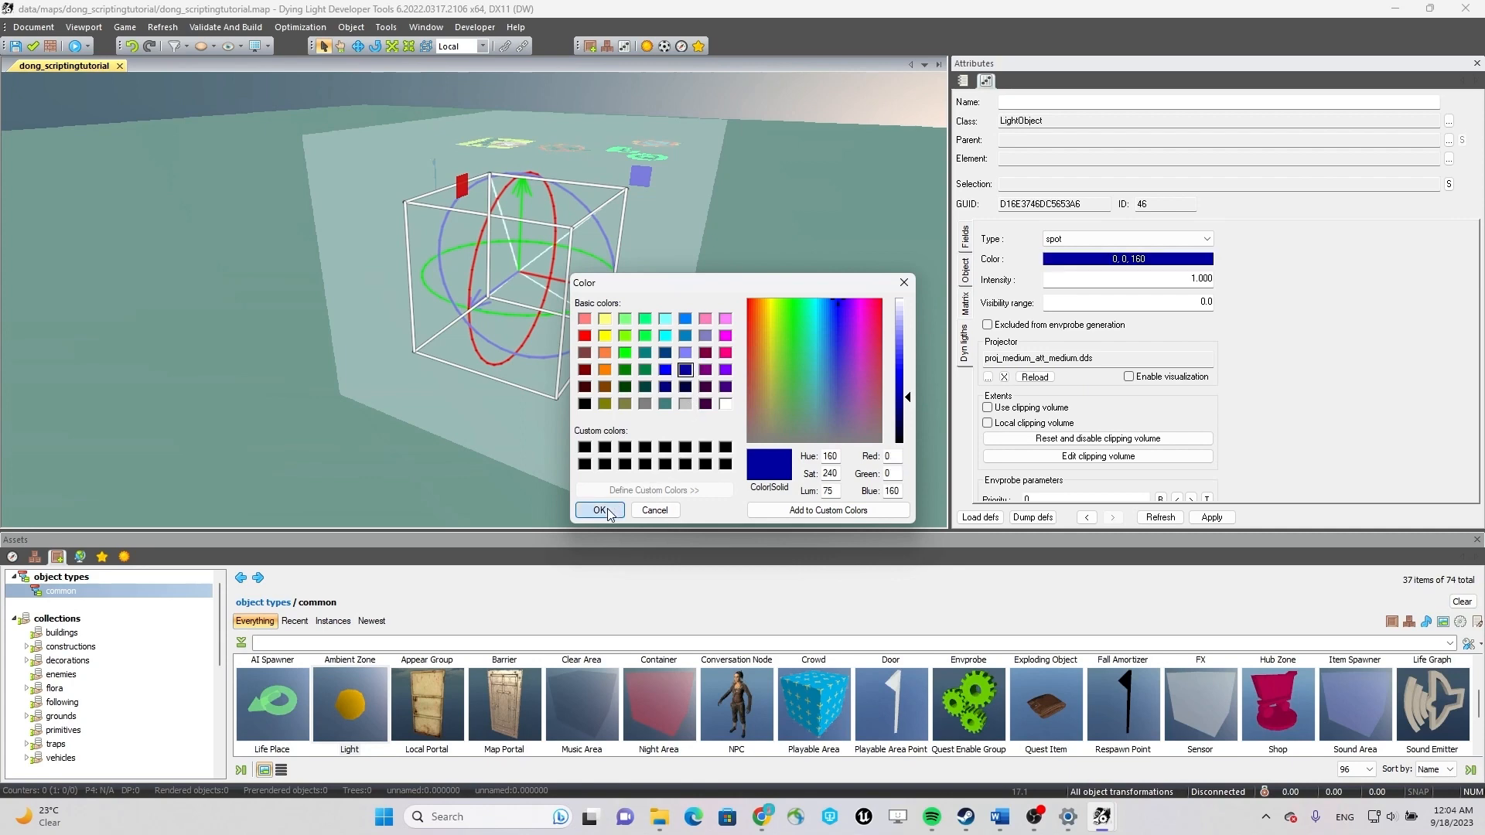
Lower the spot light slightly inside the hub zone and scale it up uniformly.
scroll(558, 275, up, 3)
scroll(558, 276, down, 1)
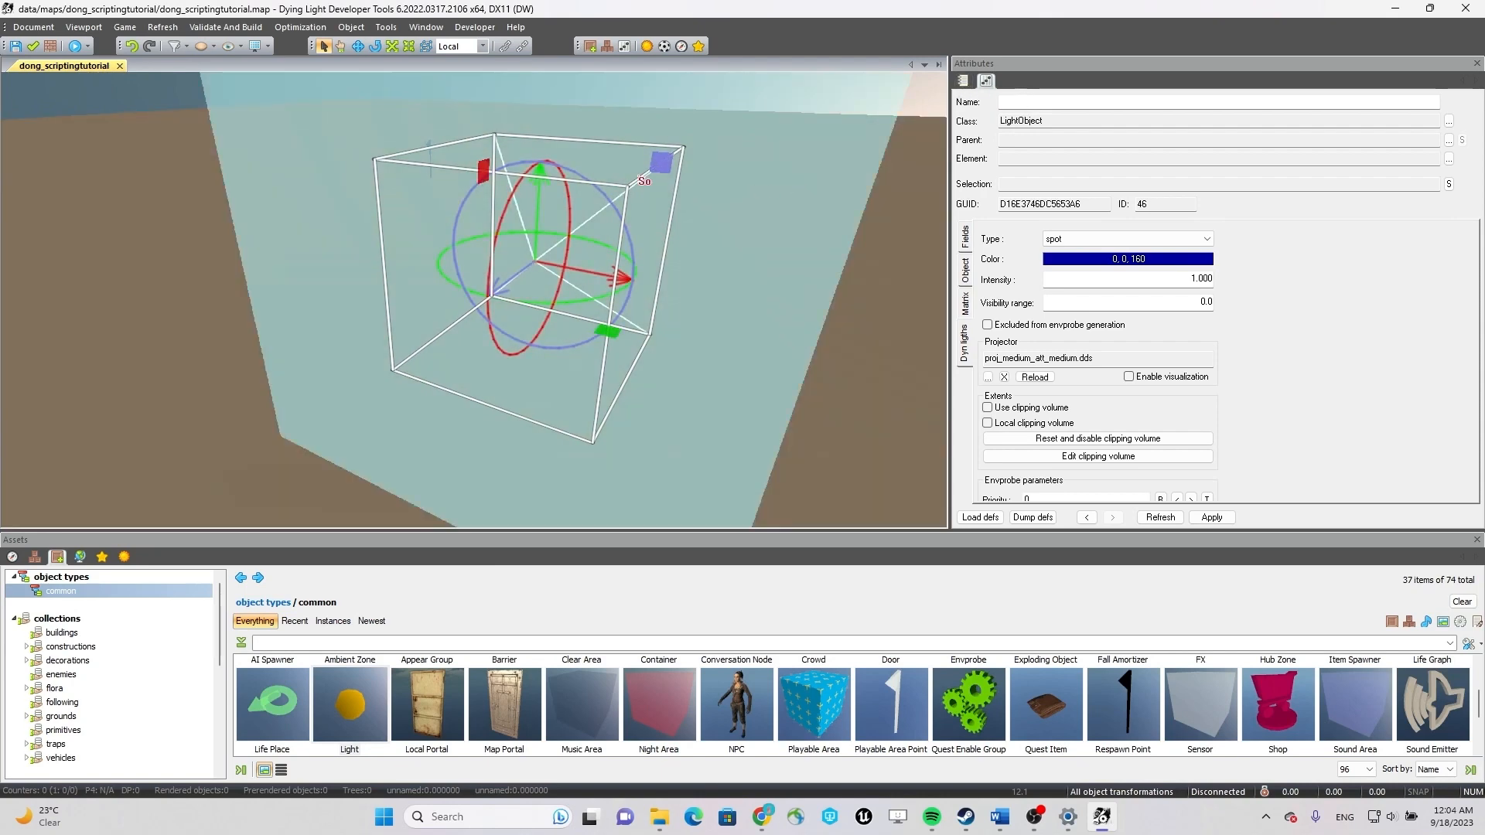
drag(536, 188, 552, 208)
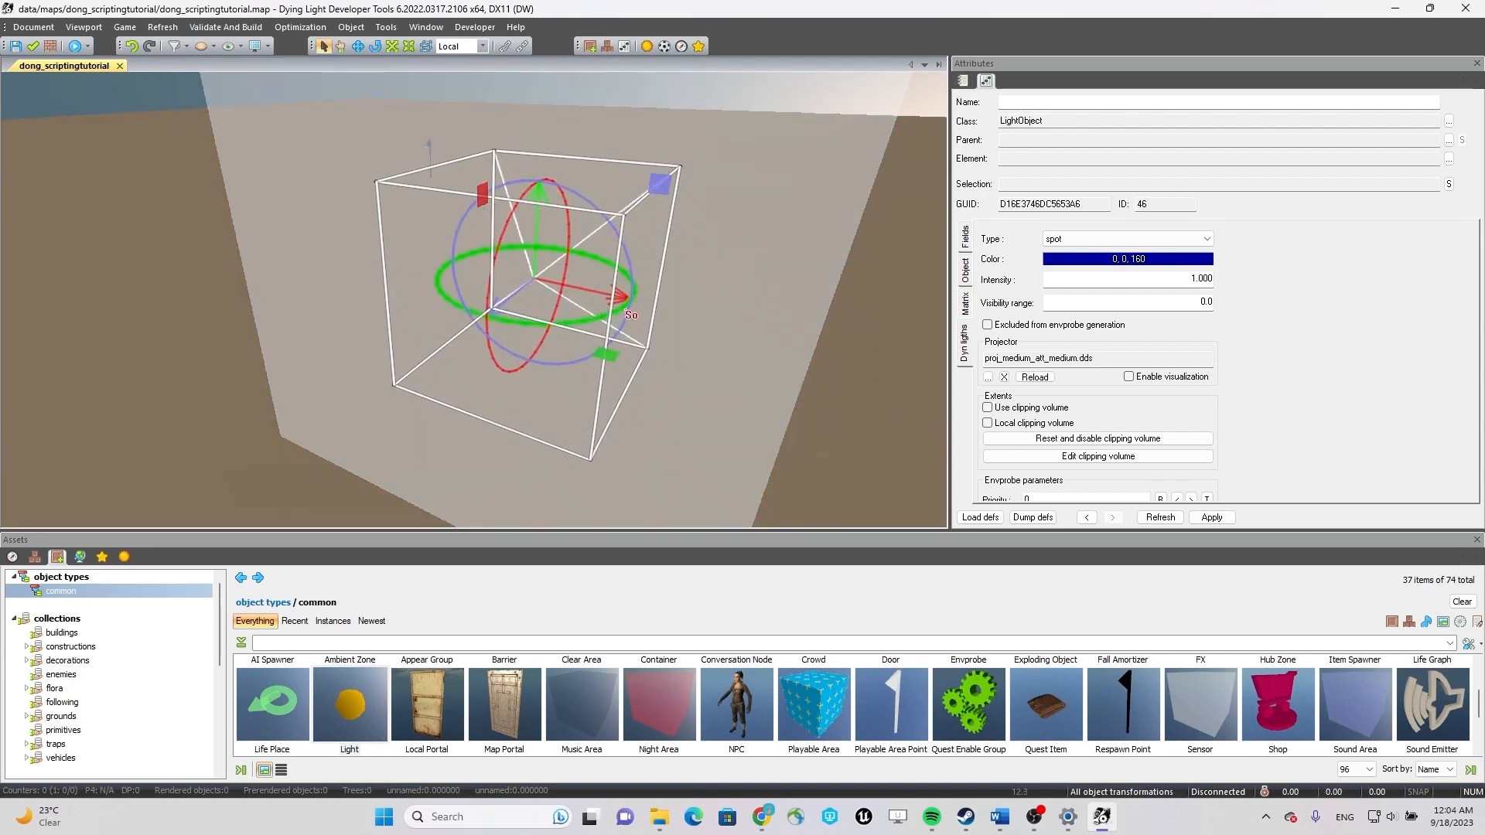
key(r)
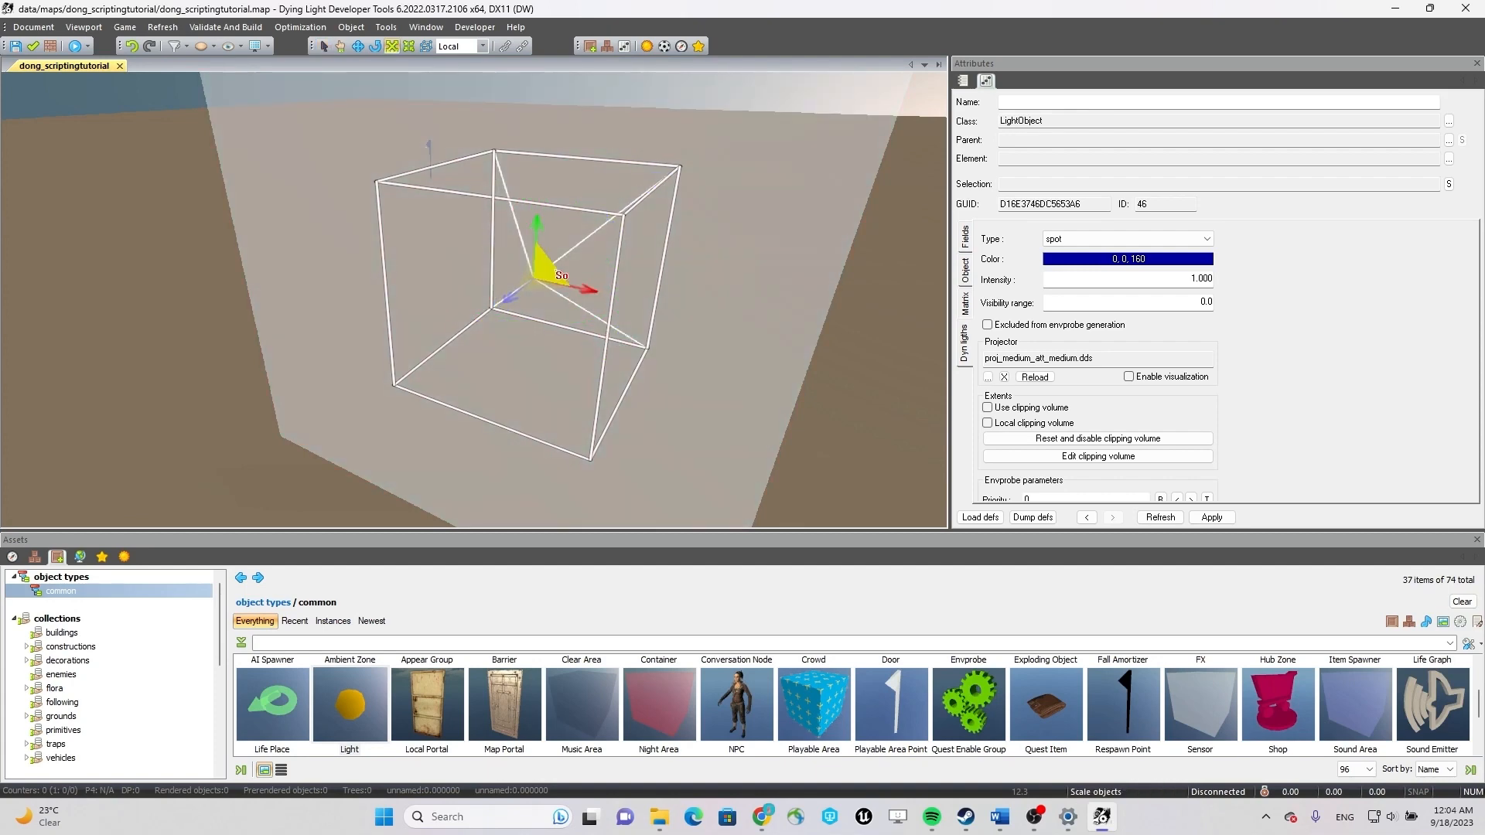
drag(539, 277, 633, 295)
scroll(635, 297, down, 4)
Rotate the spot light so that its cone points straight down at the ground over the hub zone.
key(q)
mouse_move(672, 323)
right_down()
mouse_move(600, 318)
mouse_move(724, 319)
mouse_move(571, 363)
mouse_move(309, 354)
mouse_move(281, 331)
mouse_move(497, 341)
mouse_move(471, 382)
mouse_move(550, 368)
right_up()
key(w)
scroll(713, 346, up, 4)
key(q)
key(w)
key(e)
drag(517, 176, 699, 195)
key(w)
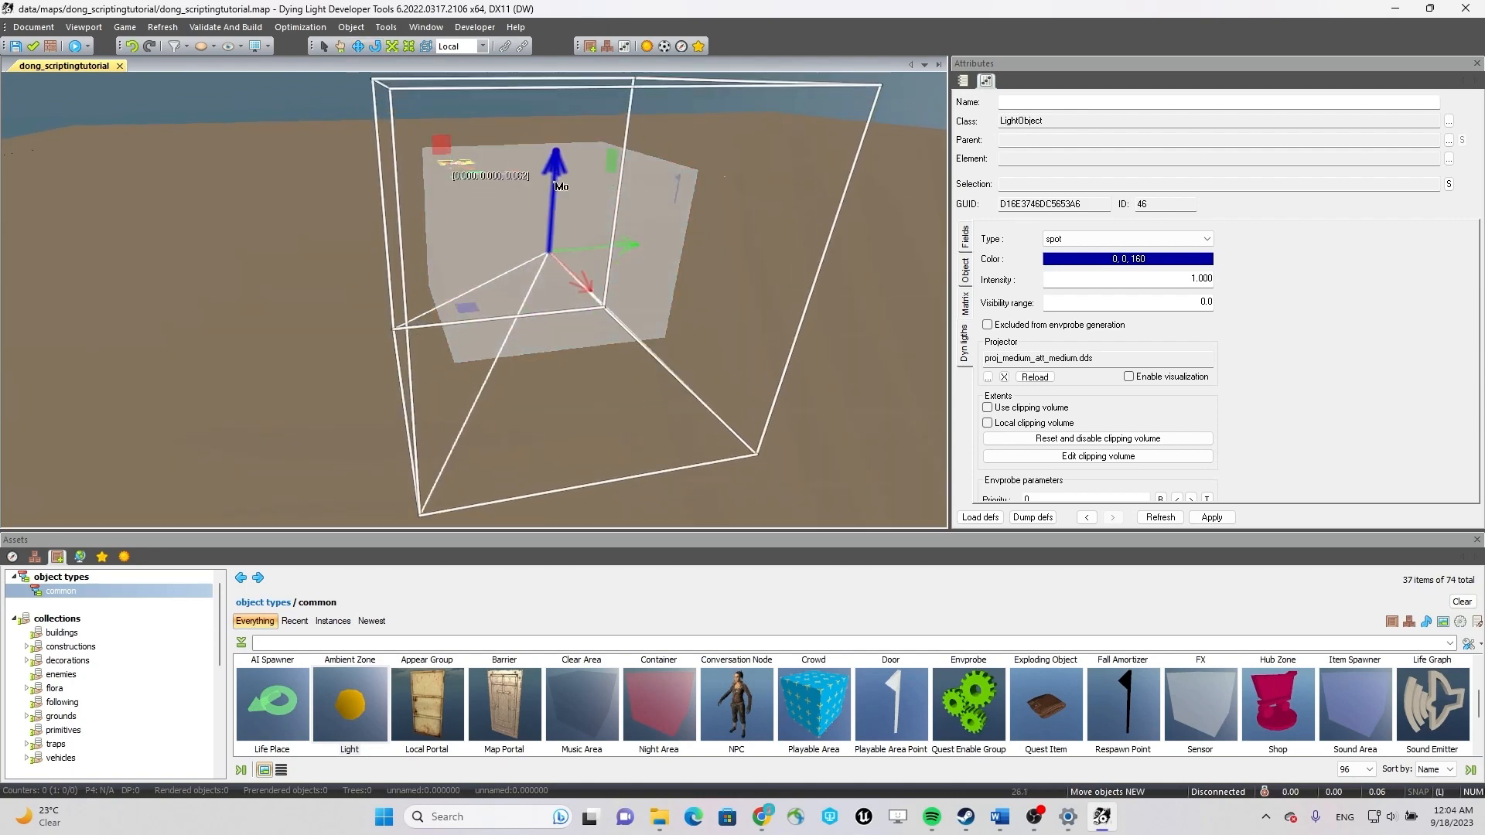
Generate the map's envprobes with the default configuration of 3 bounces and cubemap size 64.
click(237, 27)
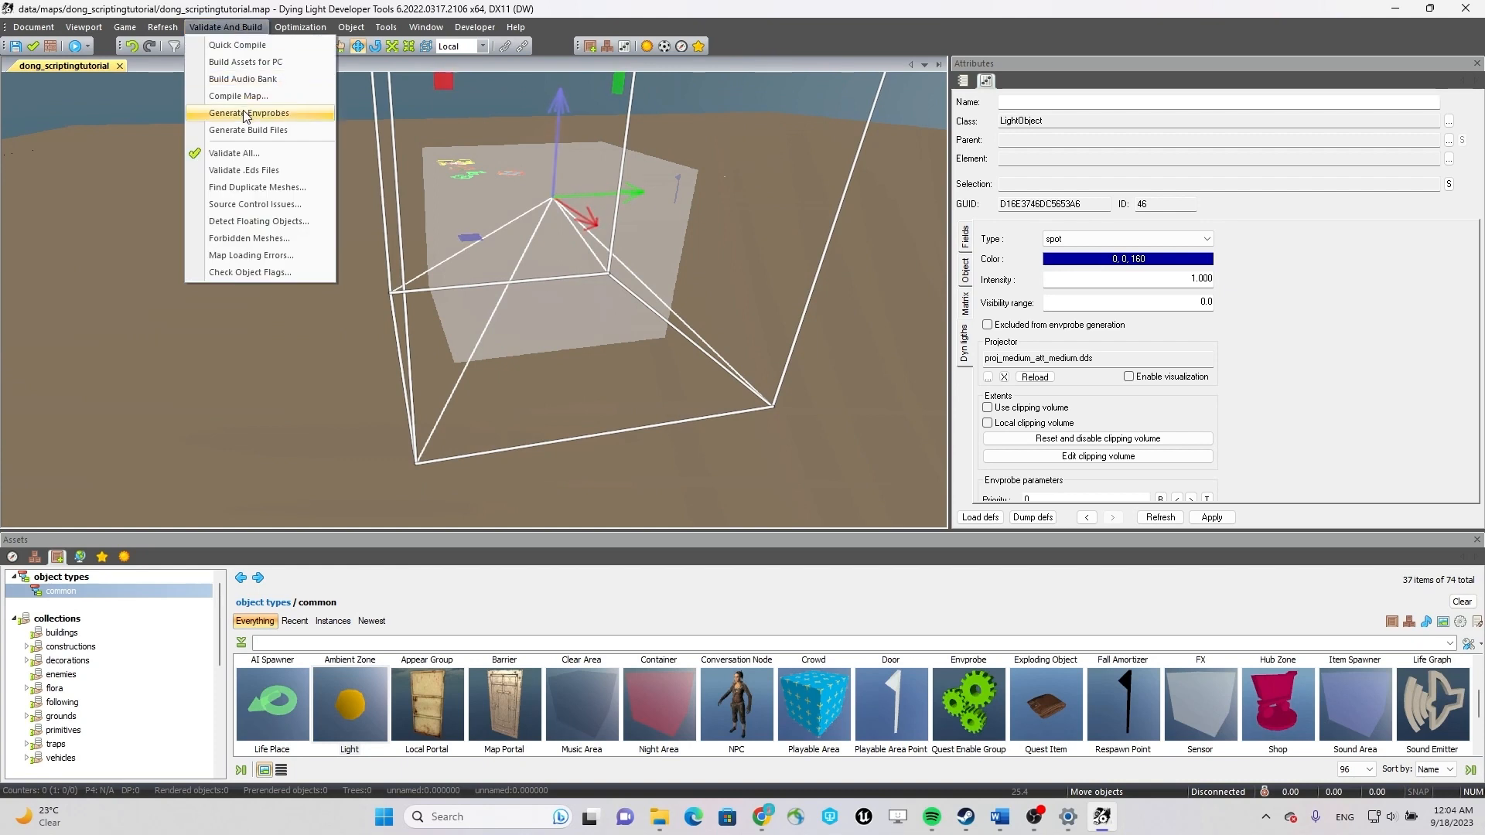
click(310, 116)
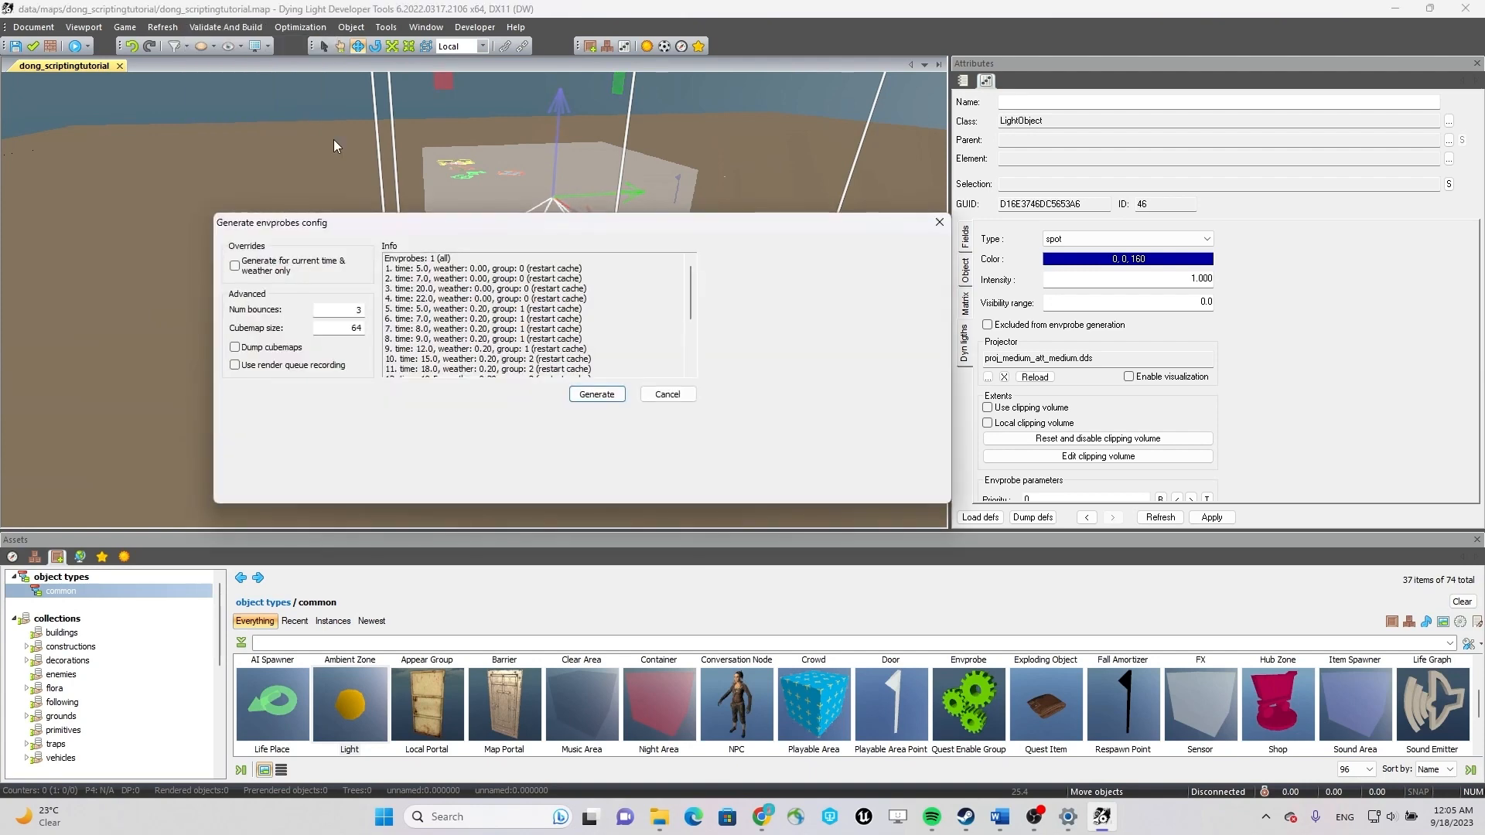
click(595, 394)
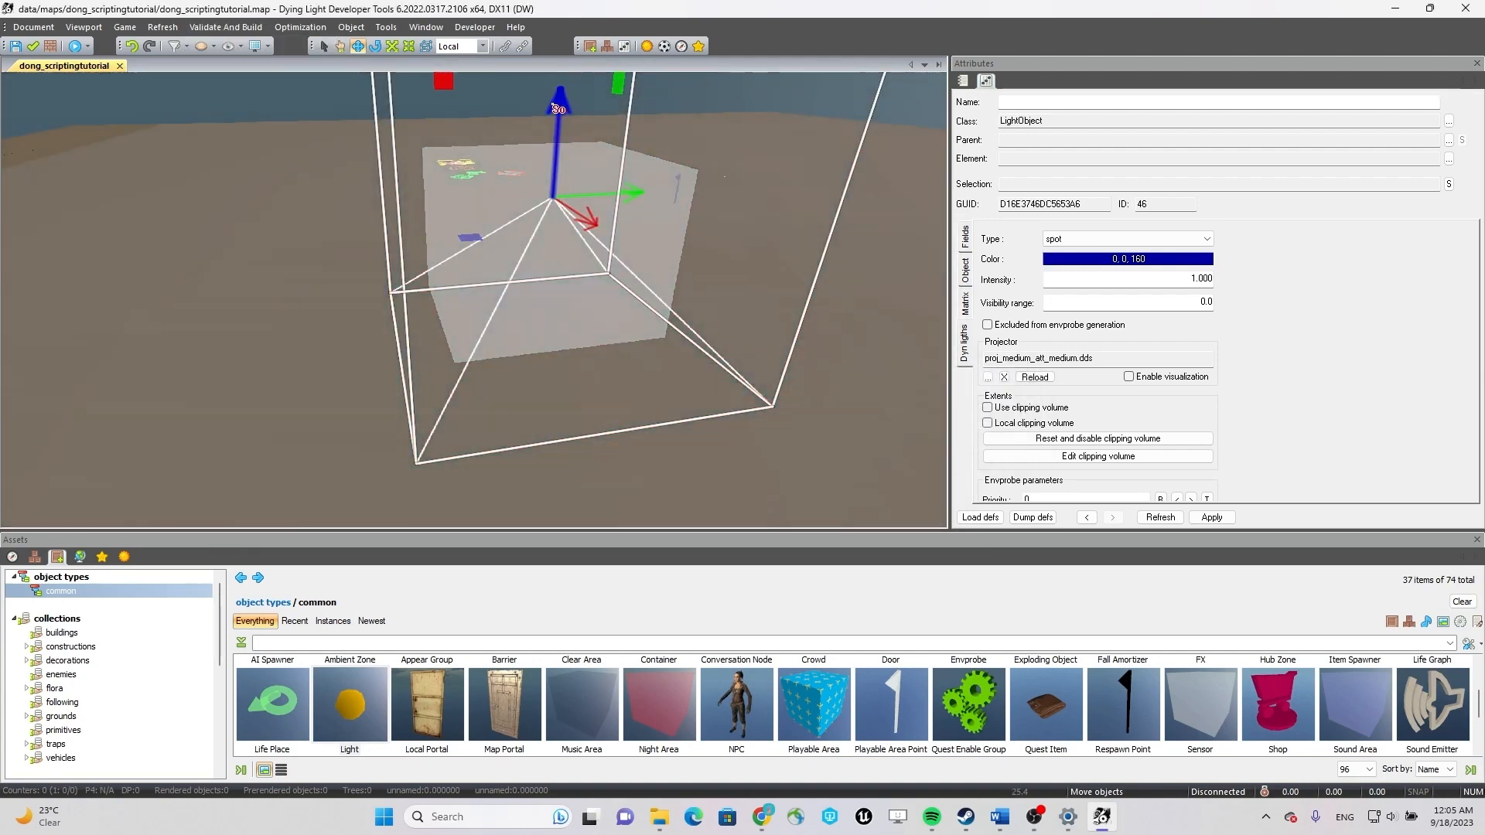
Adjust the spot light's height over the hub zone and regenerate the envprobes with the same configuration.
drag(554, 104, 573, 235)
right_drag(582, 379, 780, 358)
drag(574, 226, 606, 89)
click(259, 28)
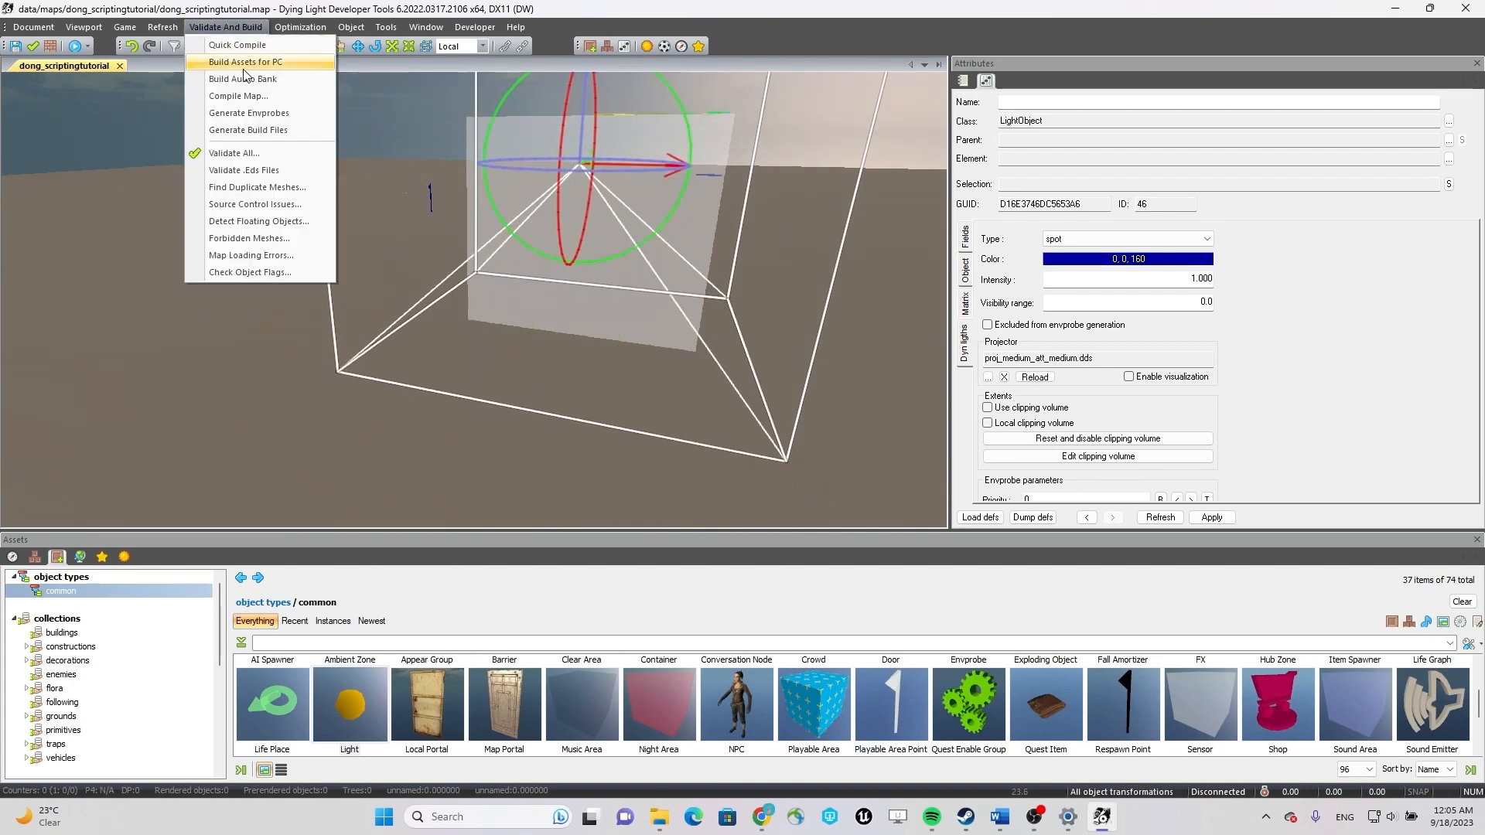
click(251, 114)
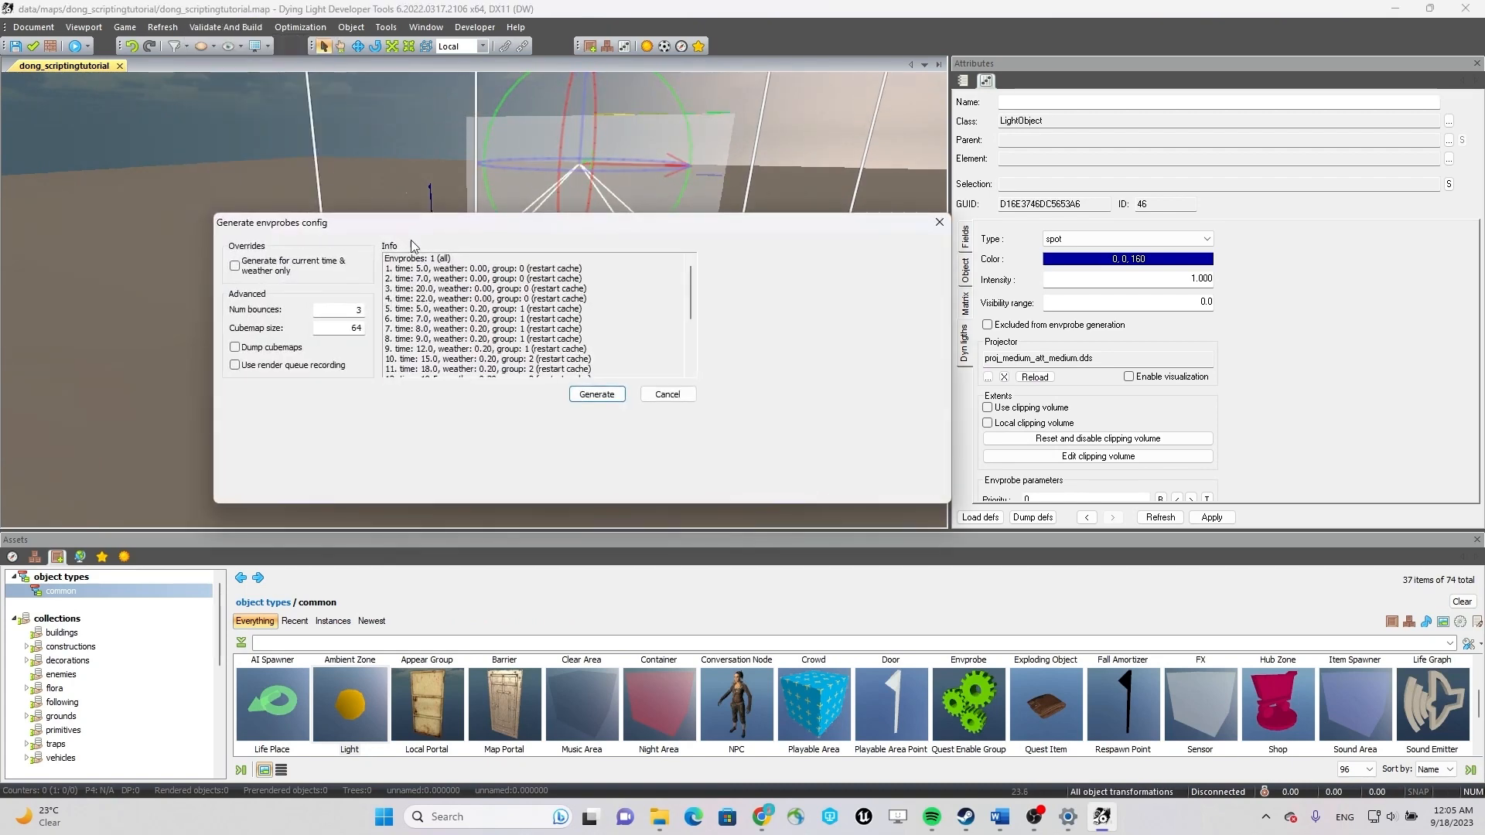
click(596, 395)
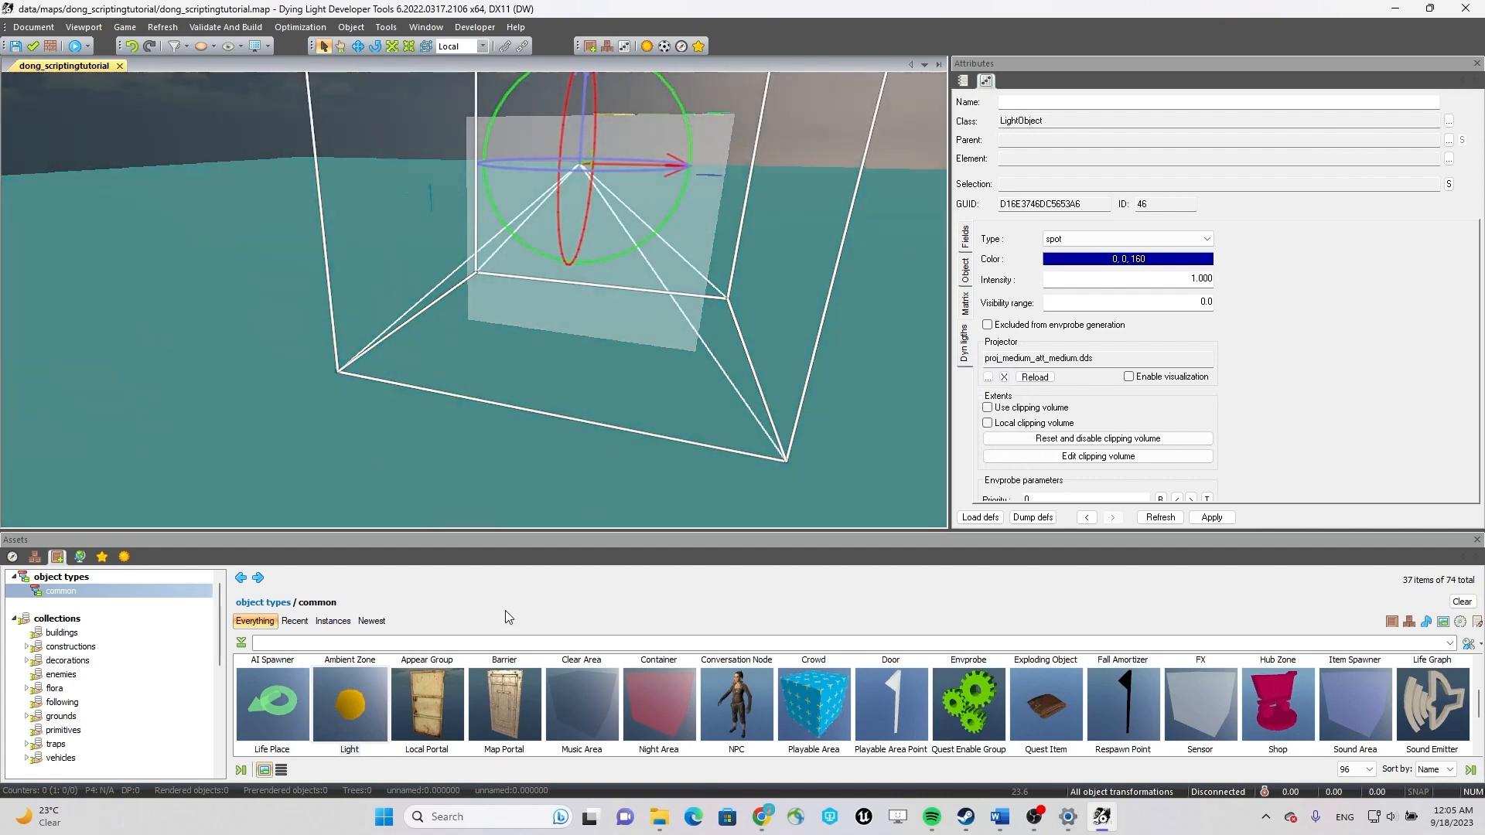
Set the map's time of day to 02:00 in the var list to view the light at night.
click(124, 557)
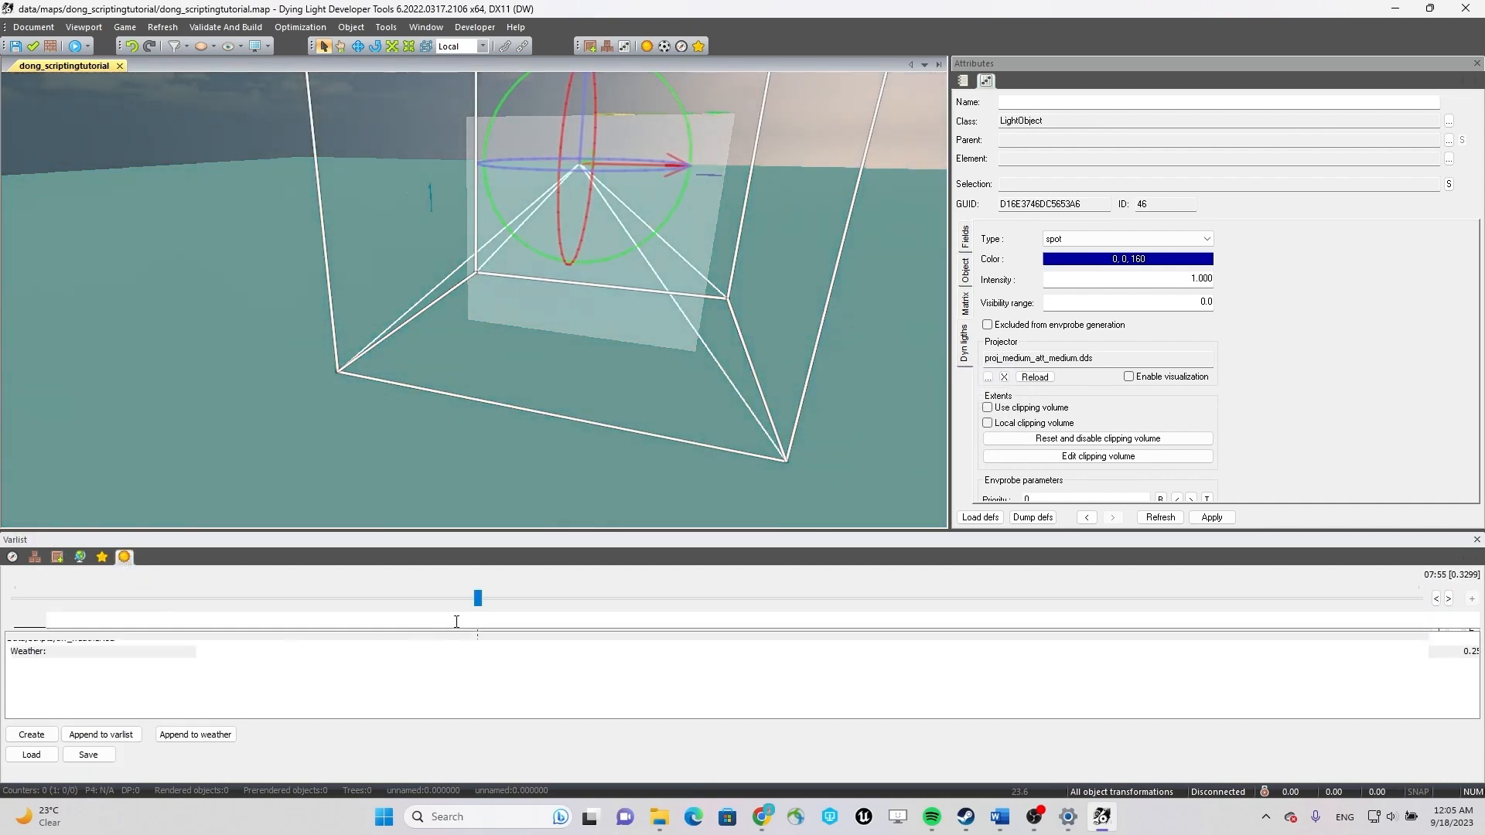
drag(479, 610, 284, 603)
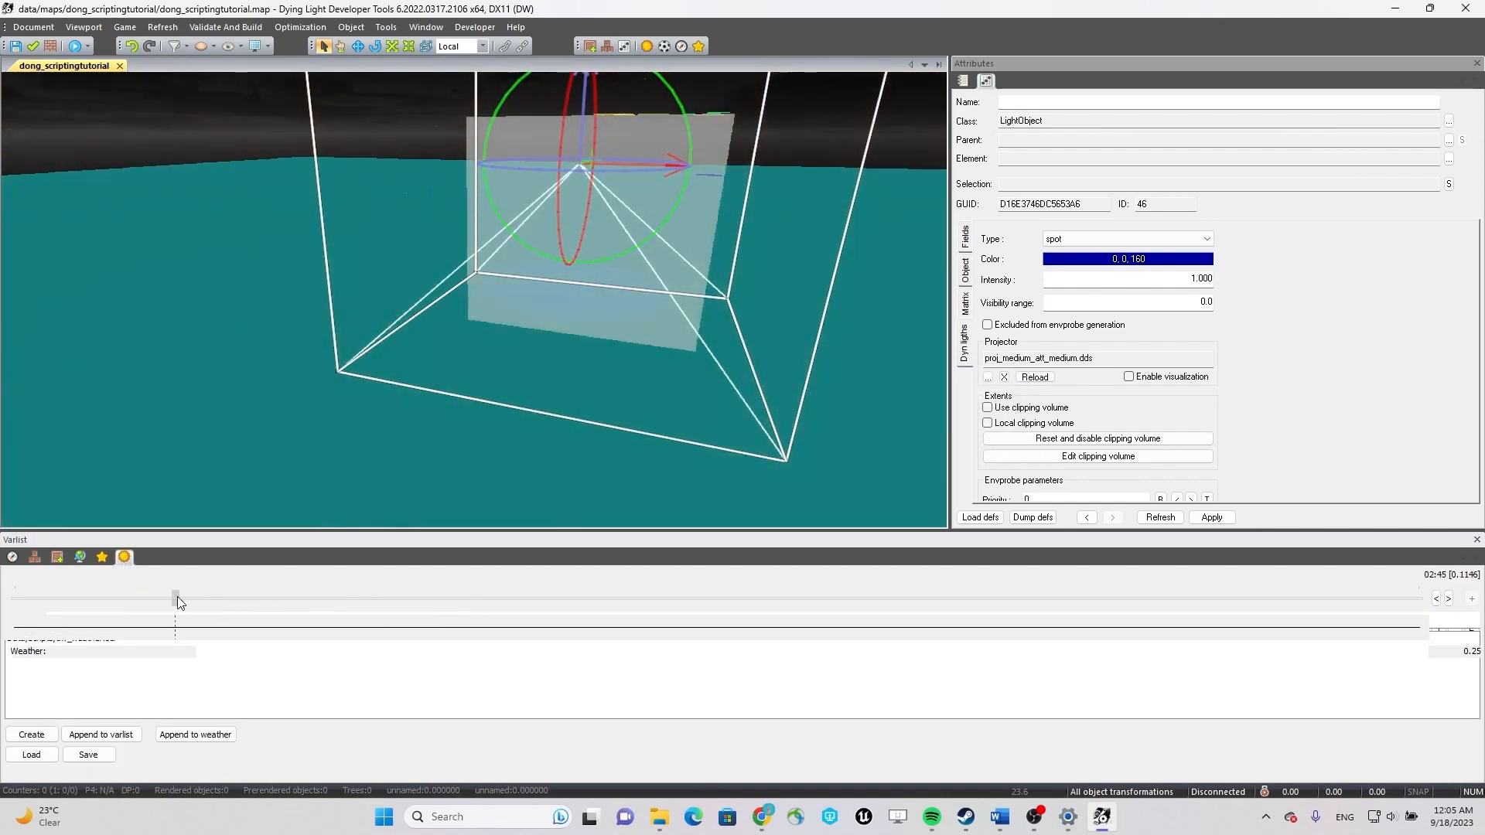
mouse_move(530, 438)
middle_down()
mouse_move(426, 345)
mouse_move(341, 414)
mouse_move(279, 429)
mouse_move(279, 441)
mouse_move(418, 478)
mouse_move(339, 464)
mouse_move(530, 438)
middle_up()
key(w)
key(s)
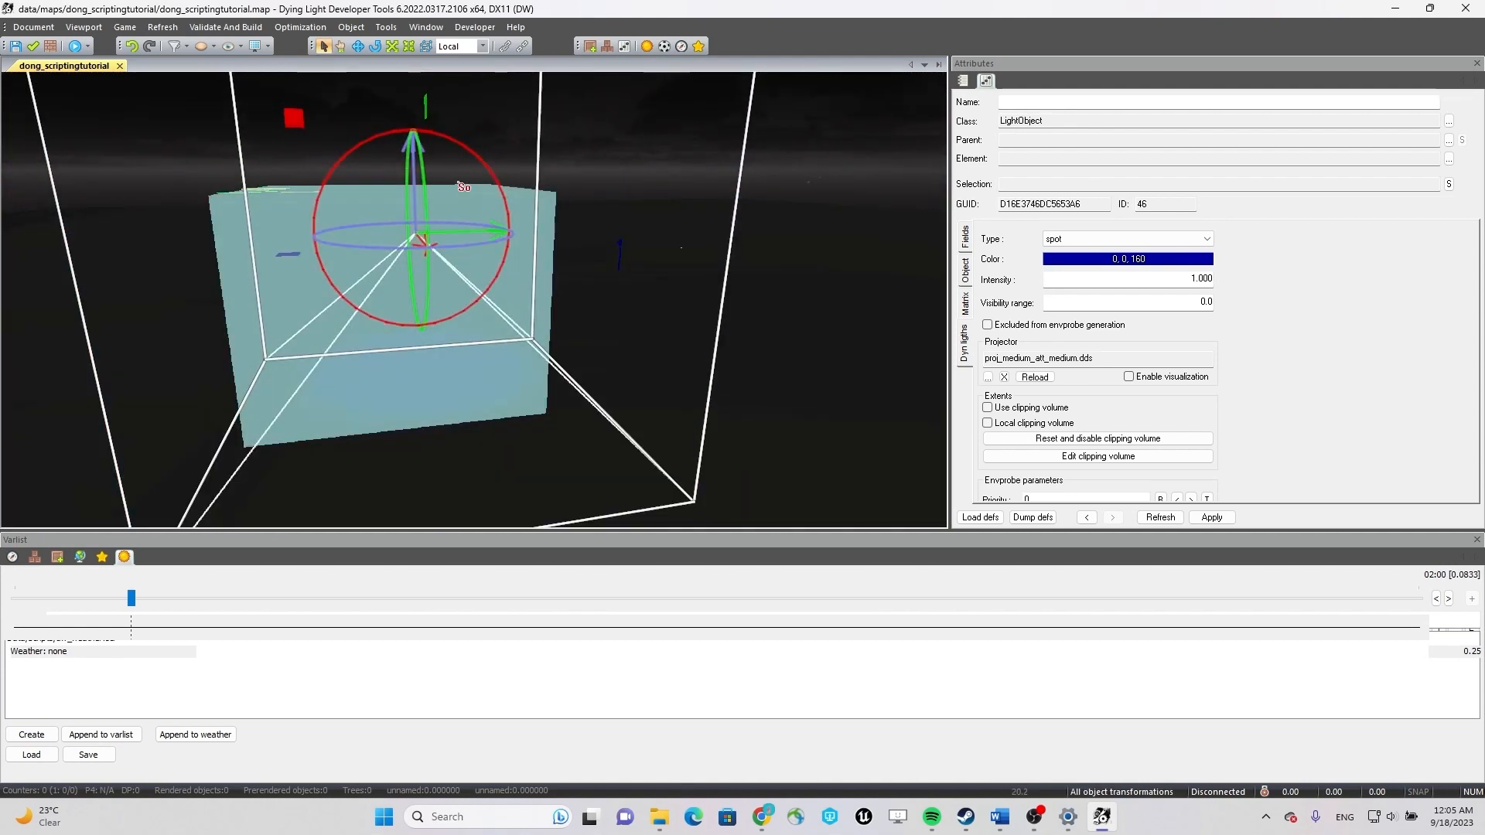
Fine-tune the spot light's height and horizontal position so that it shines down over the hub zone.
drag(416, 157, 416, 178)
middle_drag(488, 304, 406, 247)
drag(430, 182, 439, 161)
middle_drag(438, 160, 517, 219)
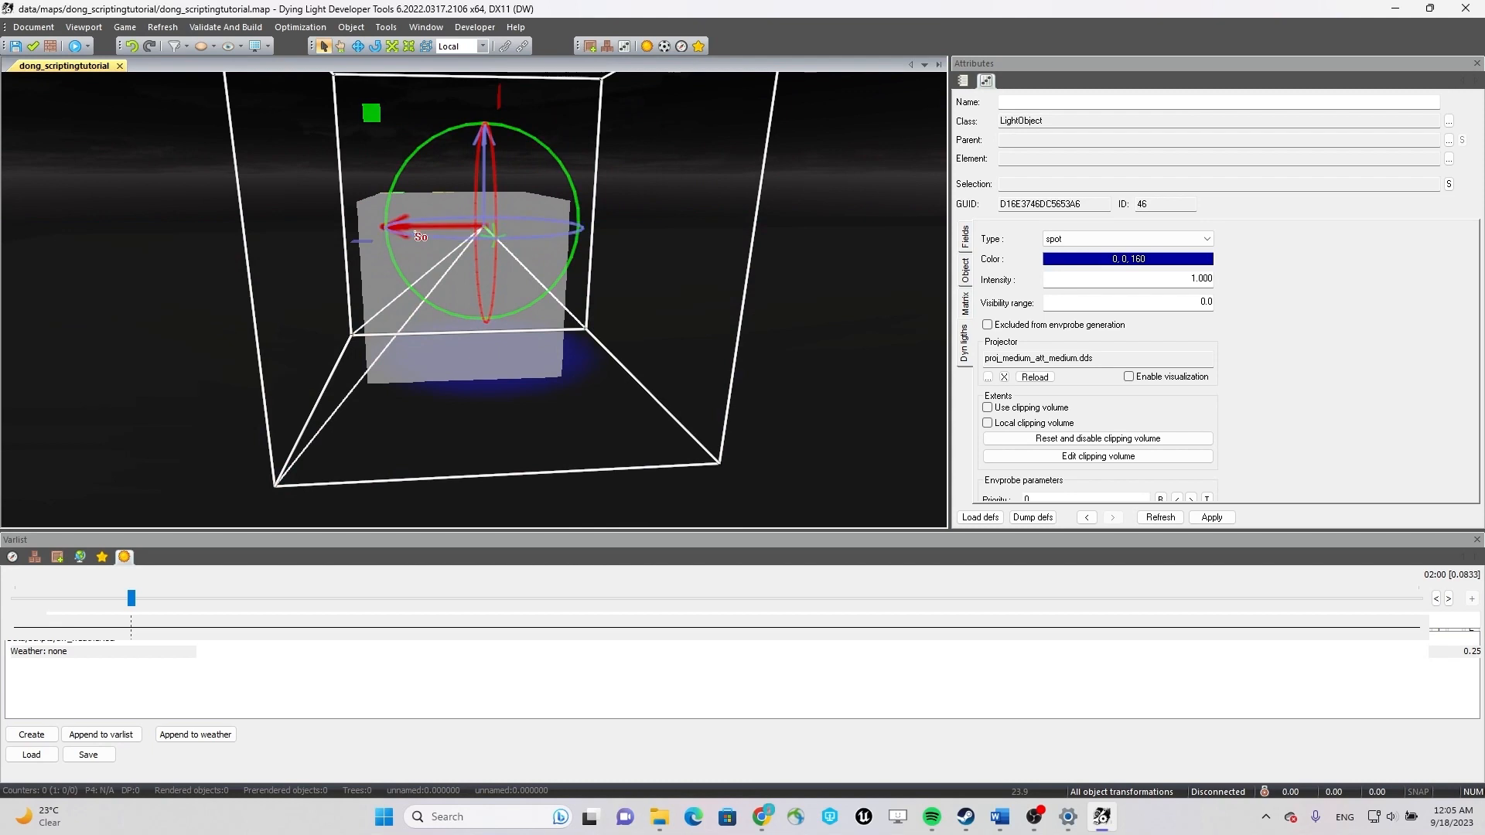
middle_drag(424, 234, 558, 383)
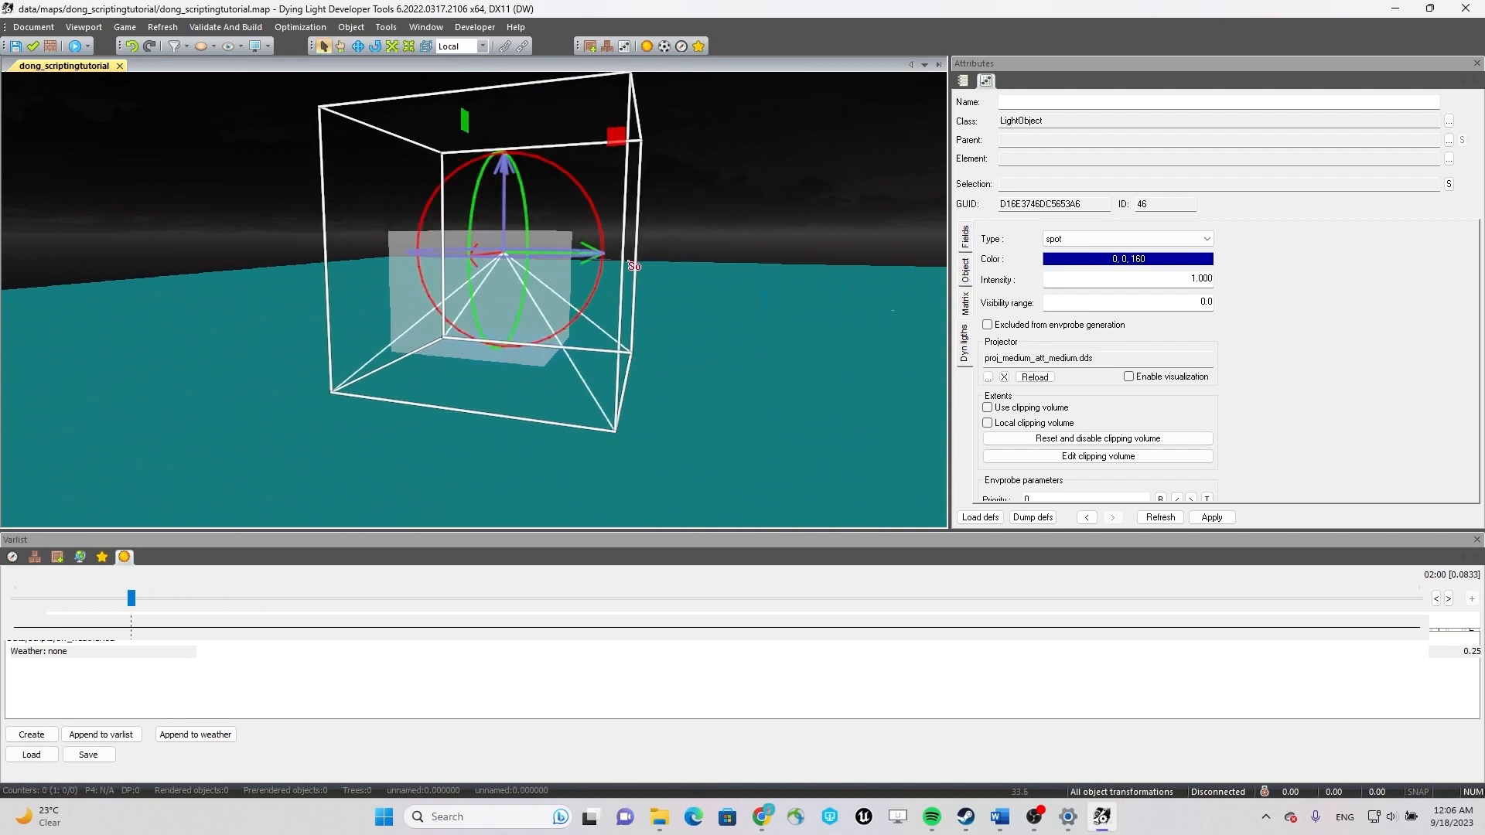
middle_drag(687, 376, 784, 348)
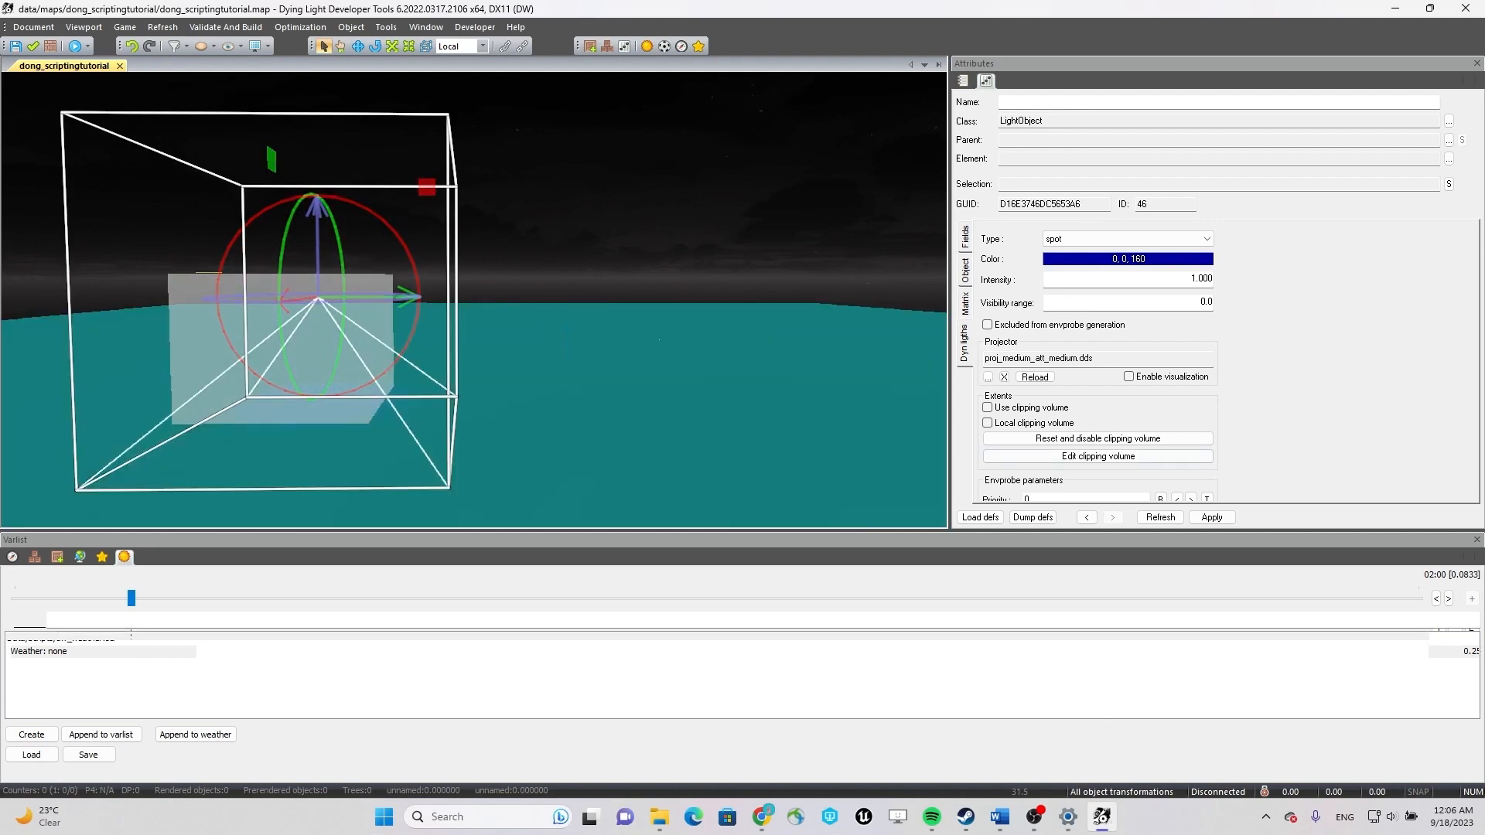
middle_drag(573, 388, 533, 374)
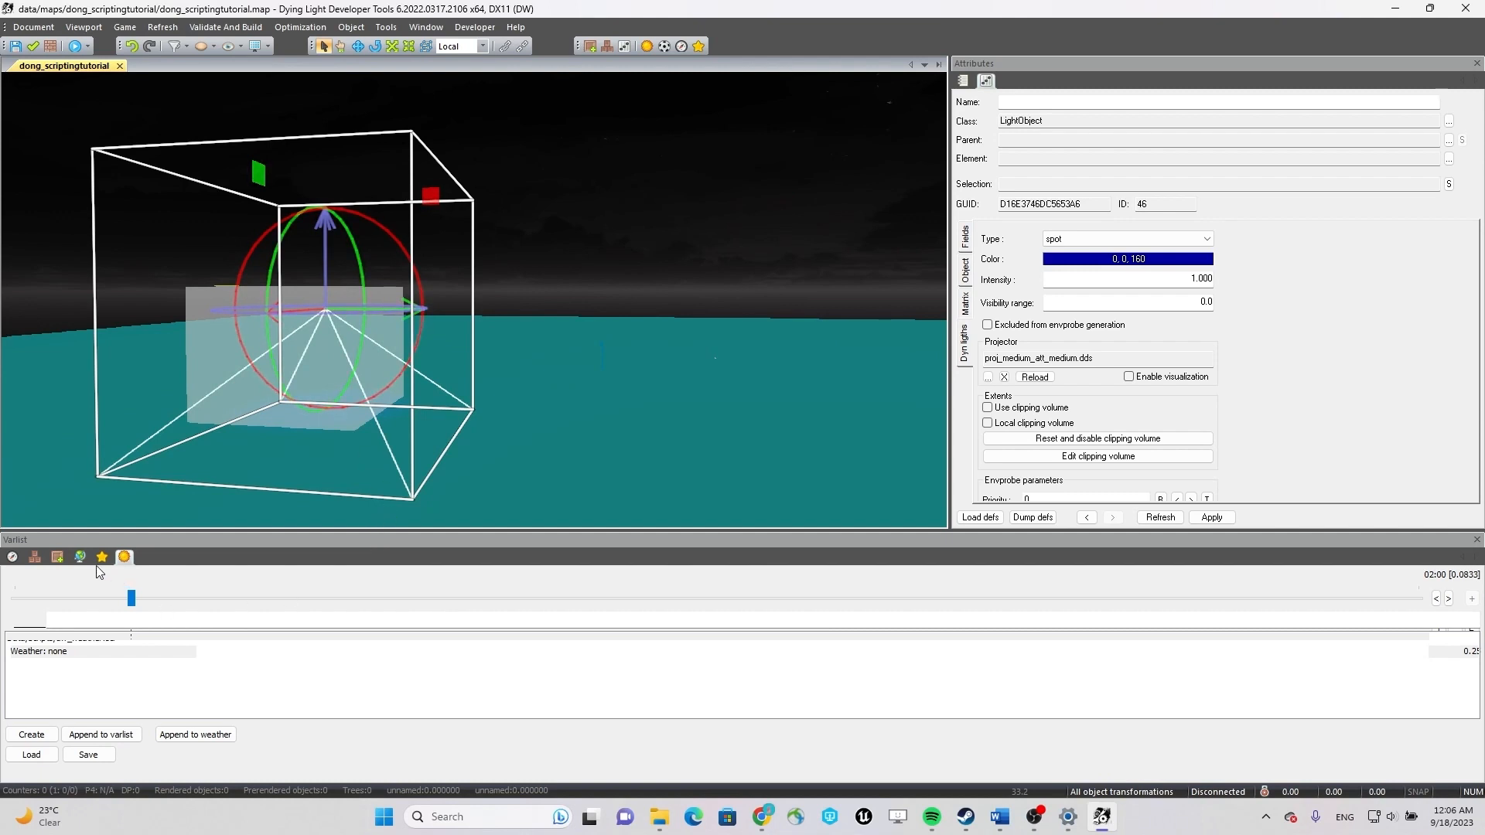
Search the data folder's assets for AIescape.
click(57, 556)
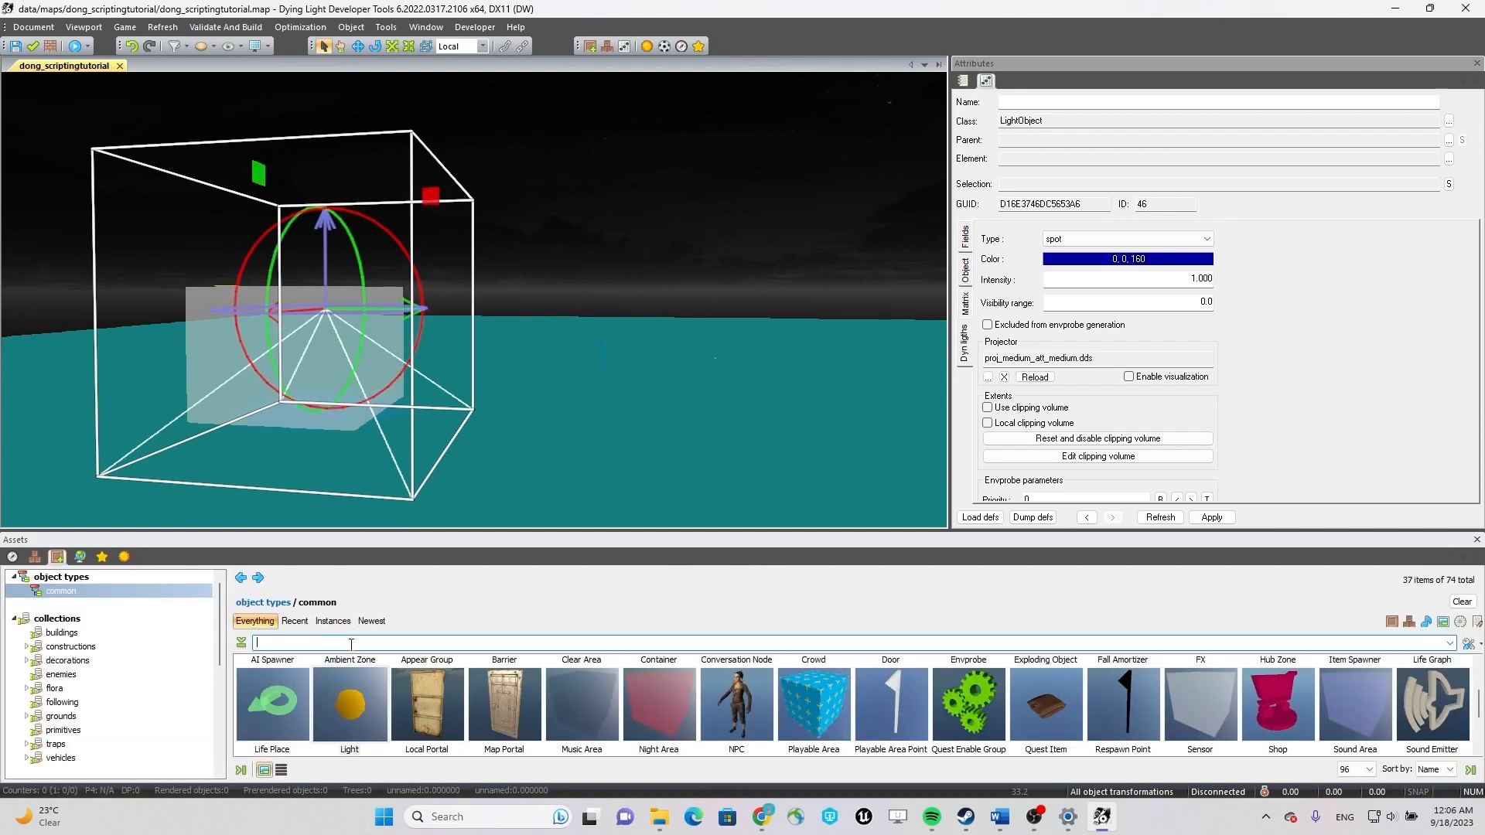
text(AIw)
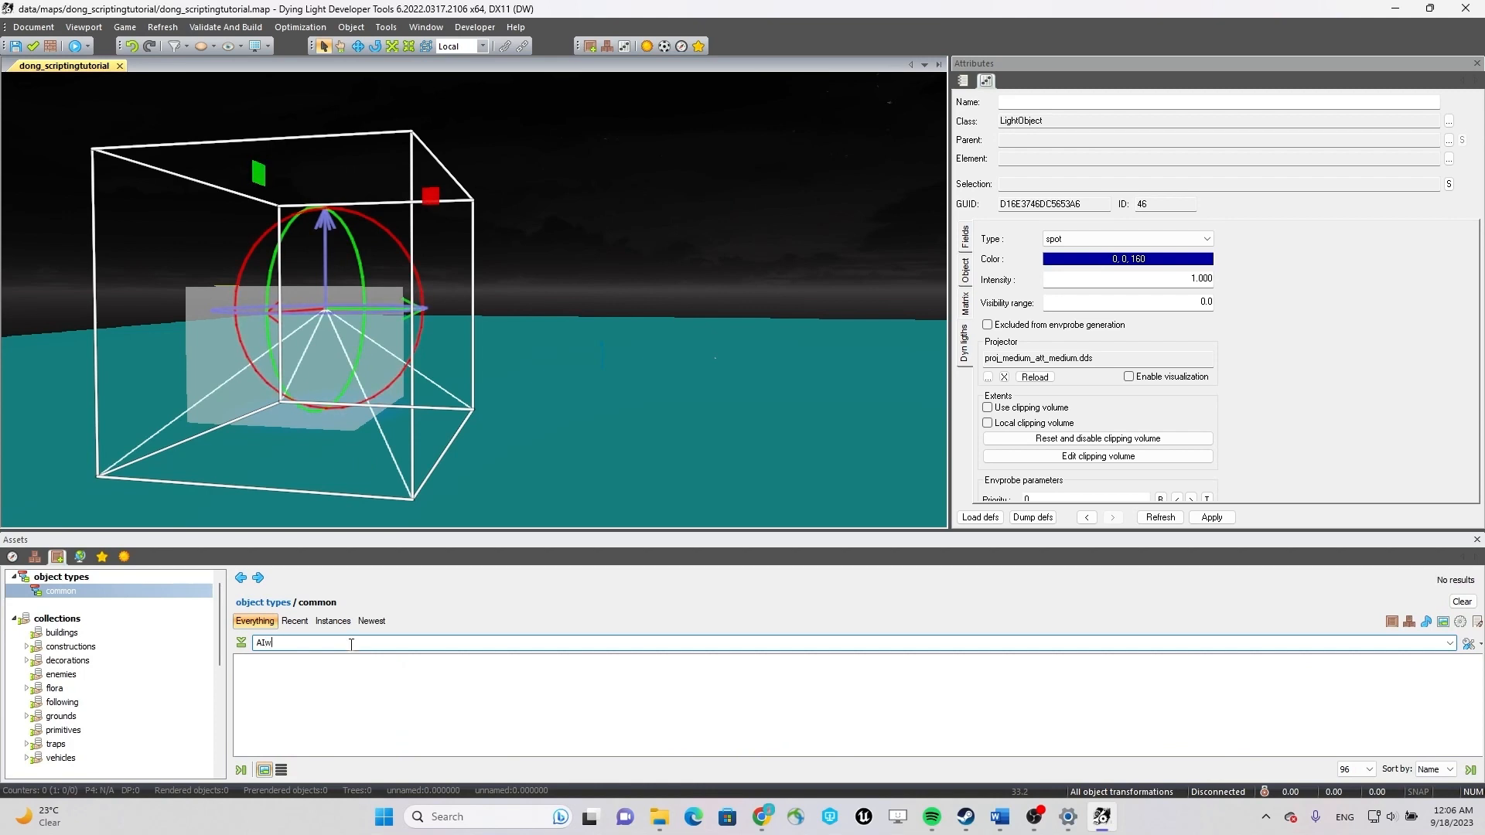
key(BackSpace)
text(es)
scroll(107, 659, down, 5)
scroll(80, 756, up, 3)
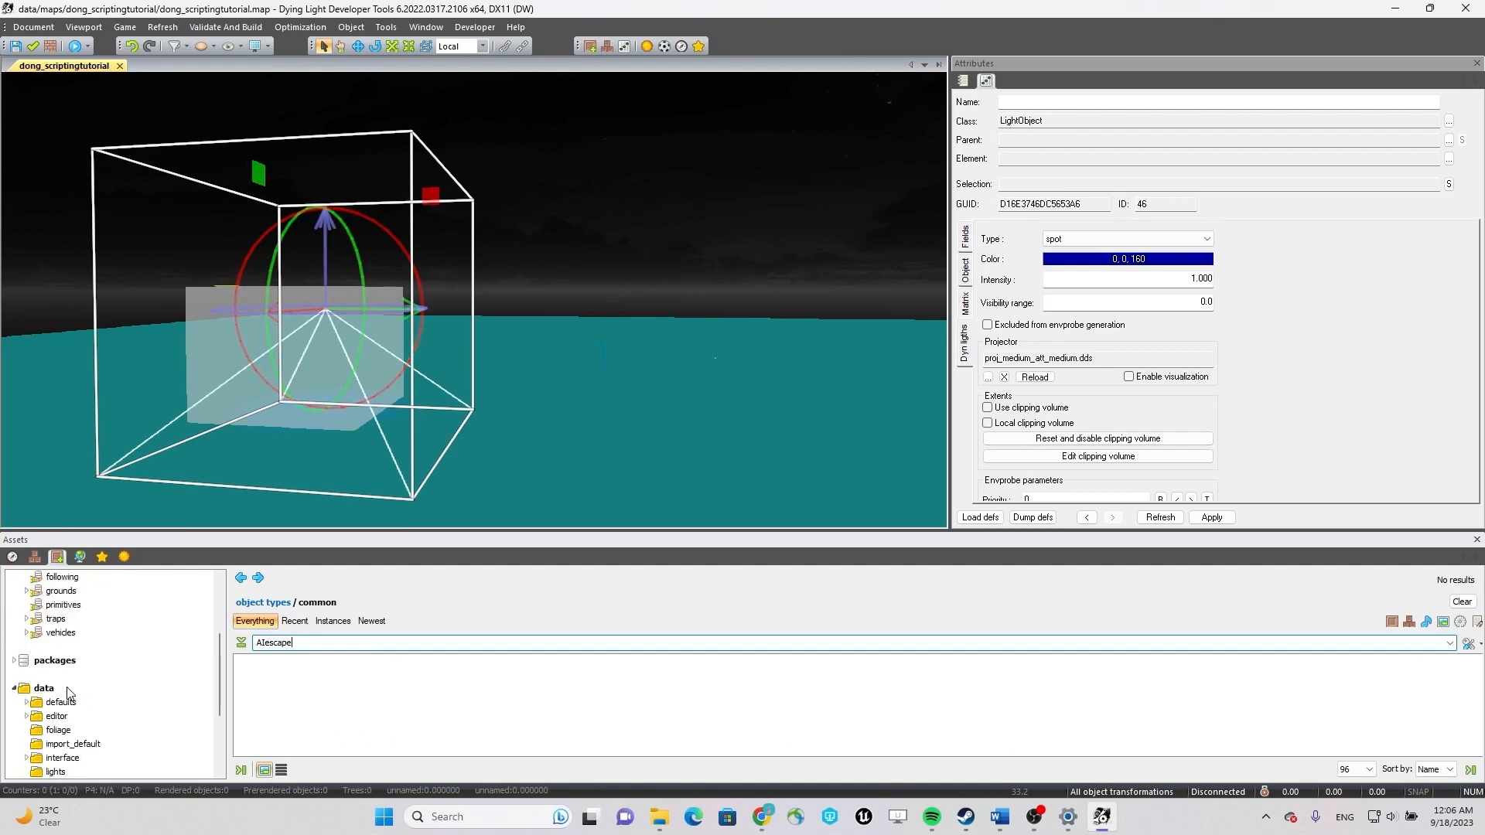
click(66, 688)
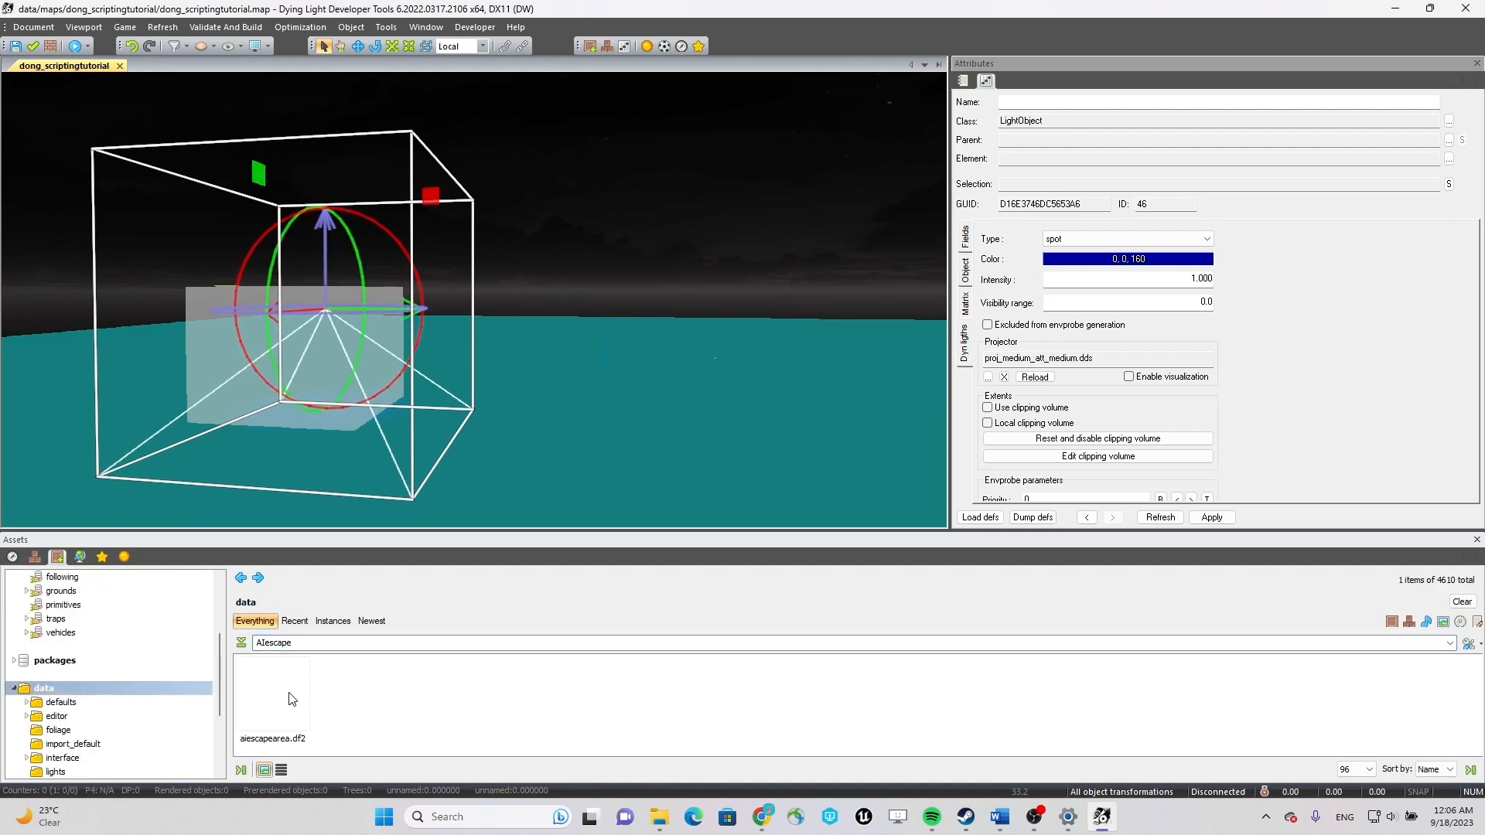
Place the aiescapearea.df2 object on the ground beside the hub zone, leave object placement and select it.
drag(281, 695, 603, 431)
click(600, 432)
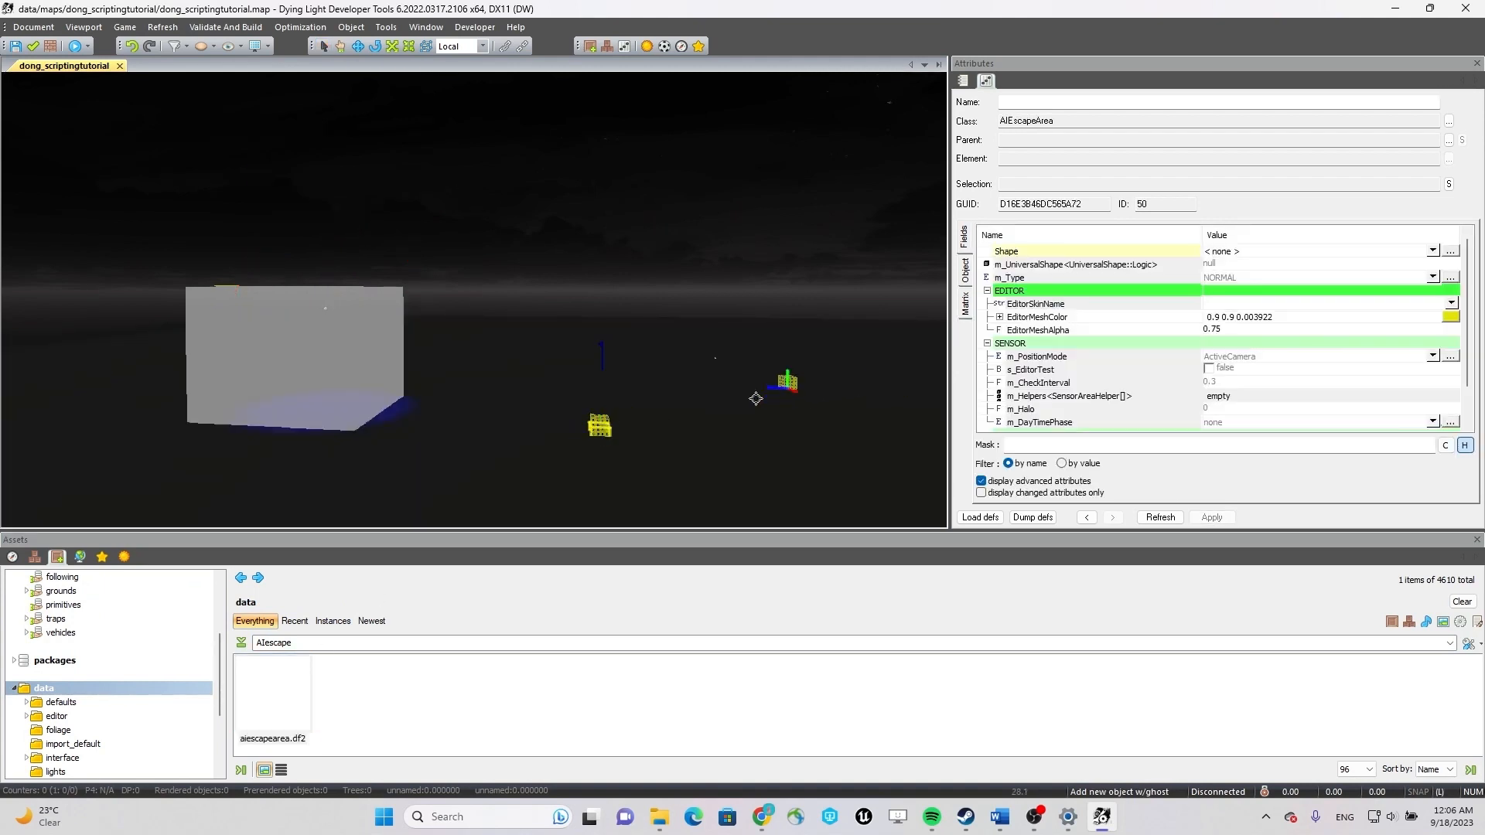
key(Escape)
click(600, 426)
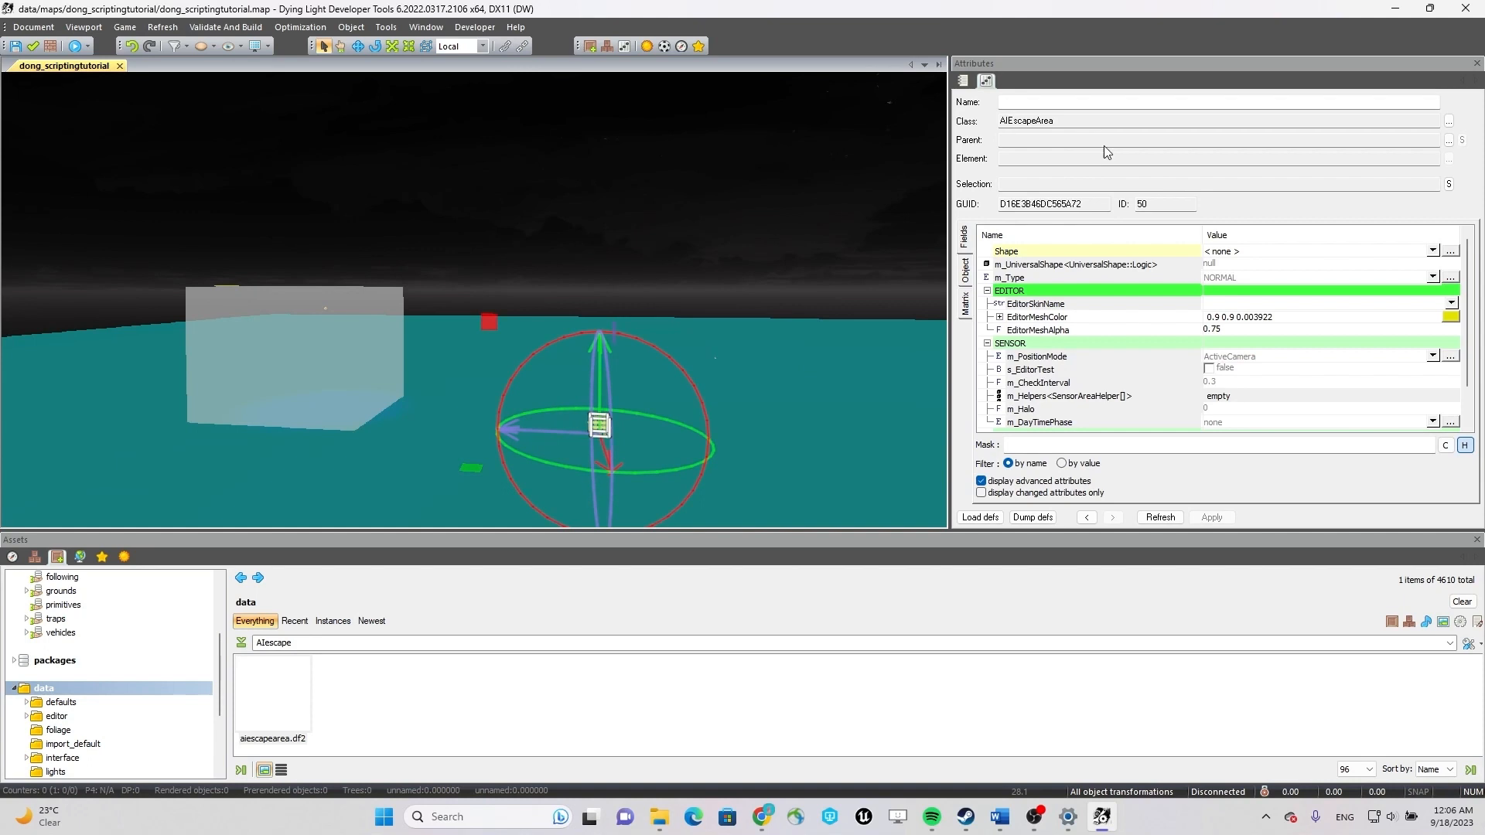
Set the AI escape area's Shape to Box and its EditorMeshColor to the basic red 1 0 0.
click(1282, 253)
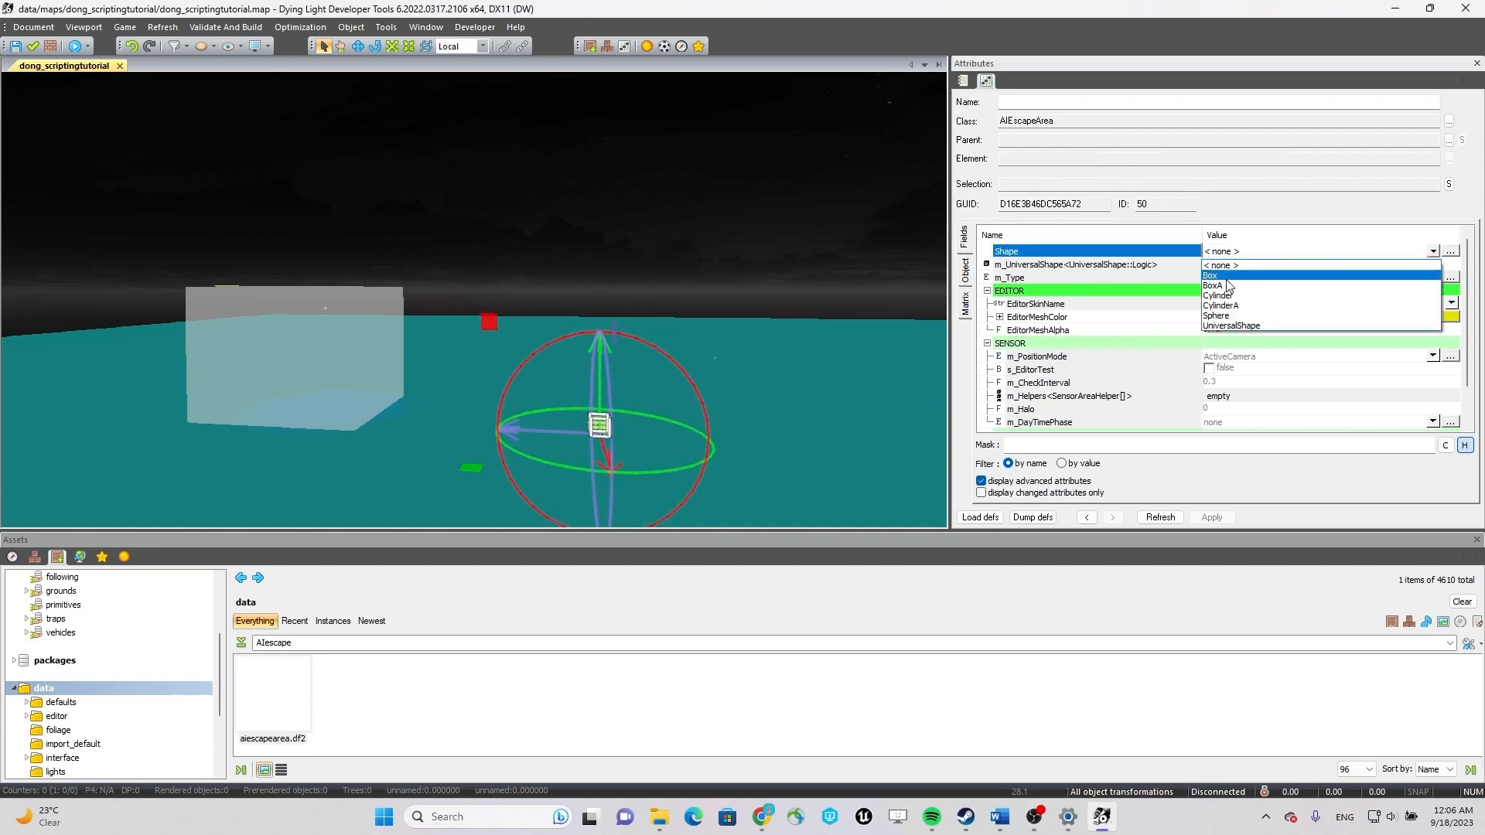
click(1225, 265)
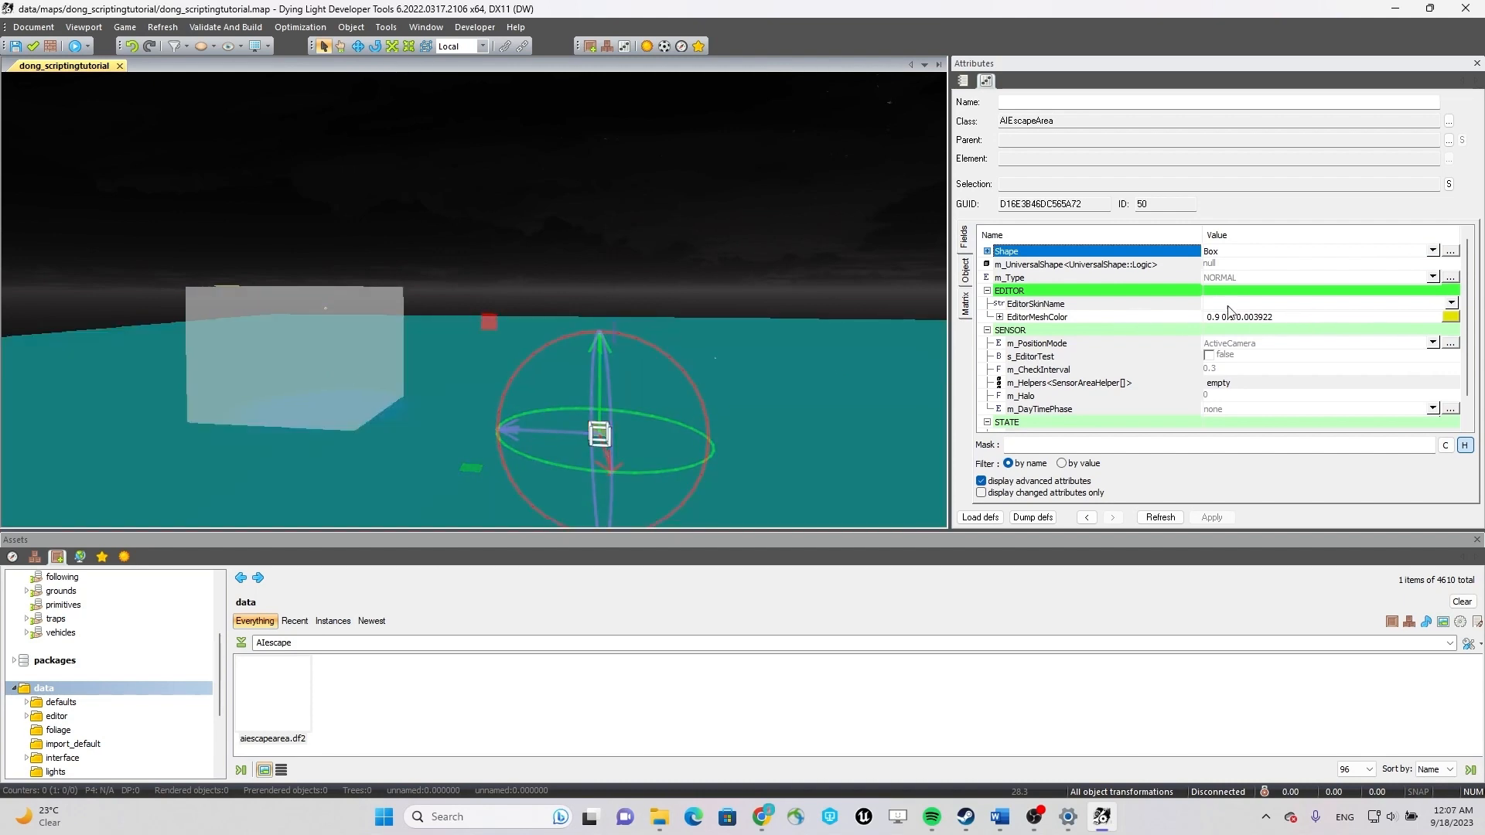
click(1450, 318)
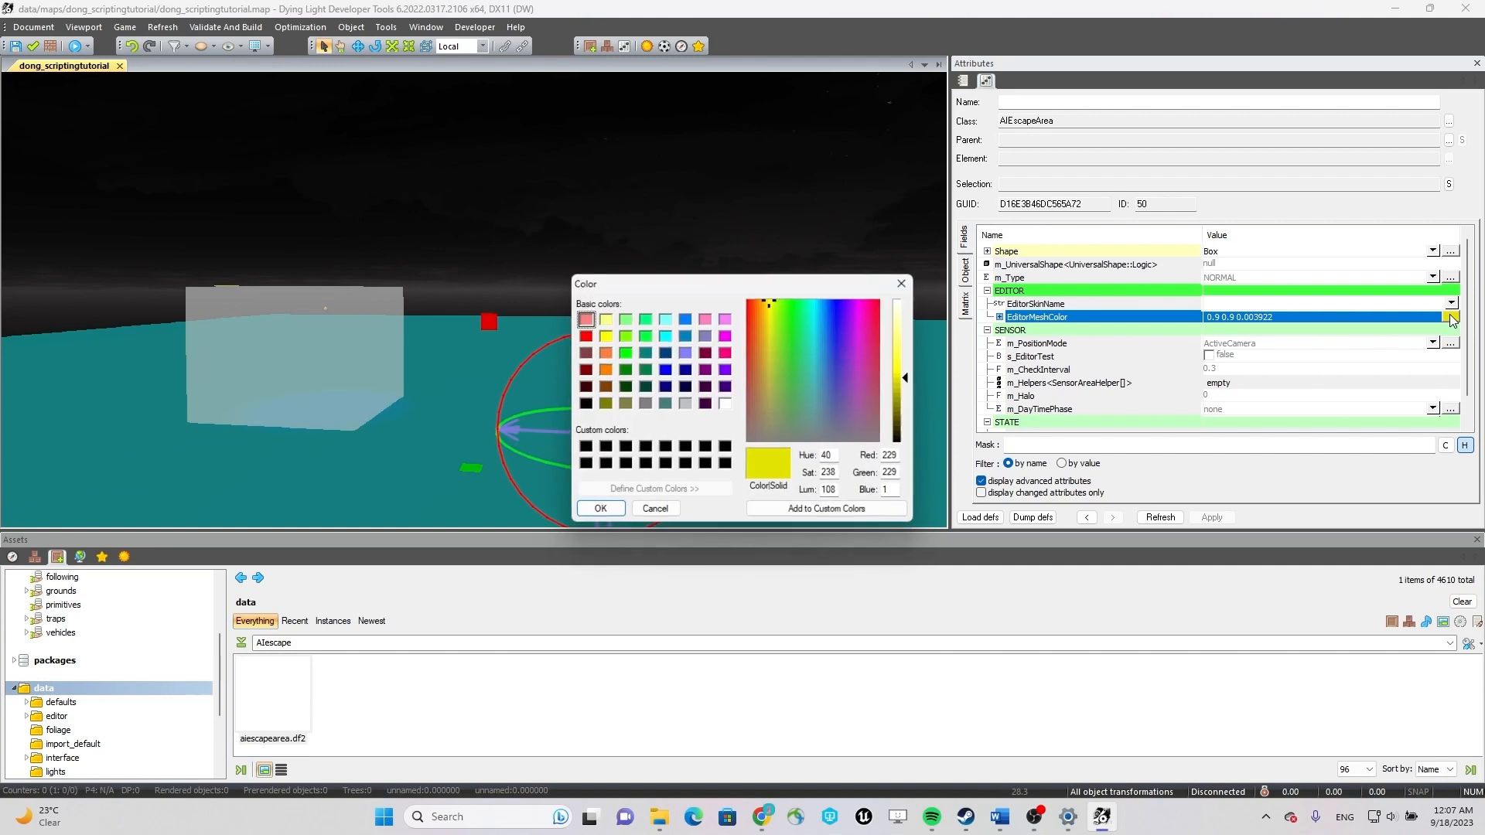
click(584, 338)
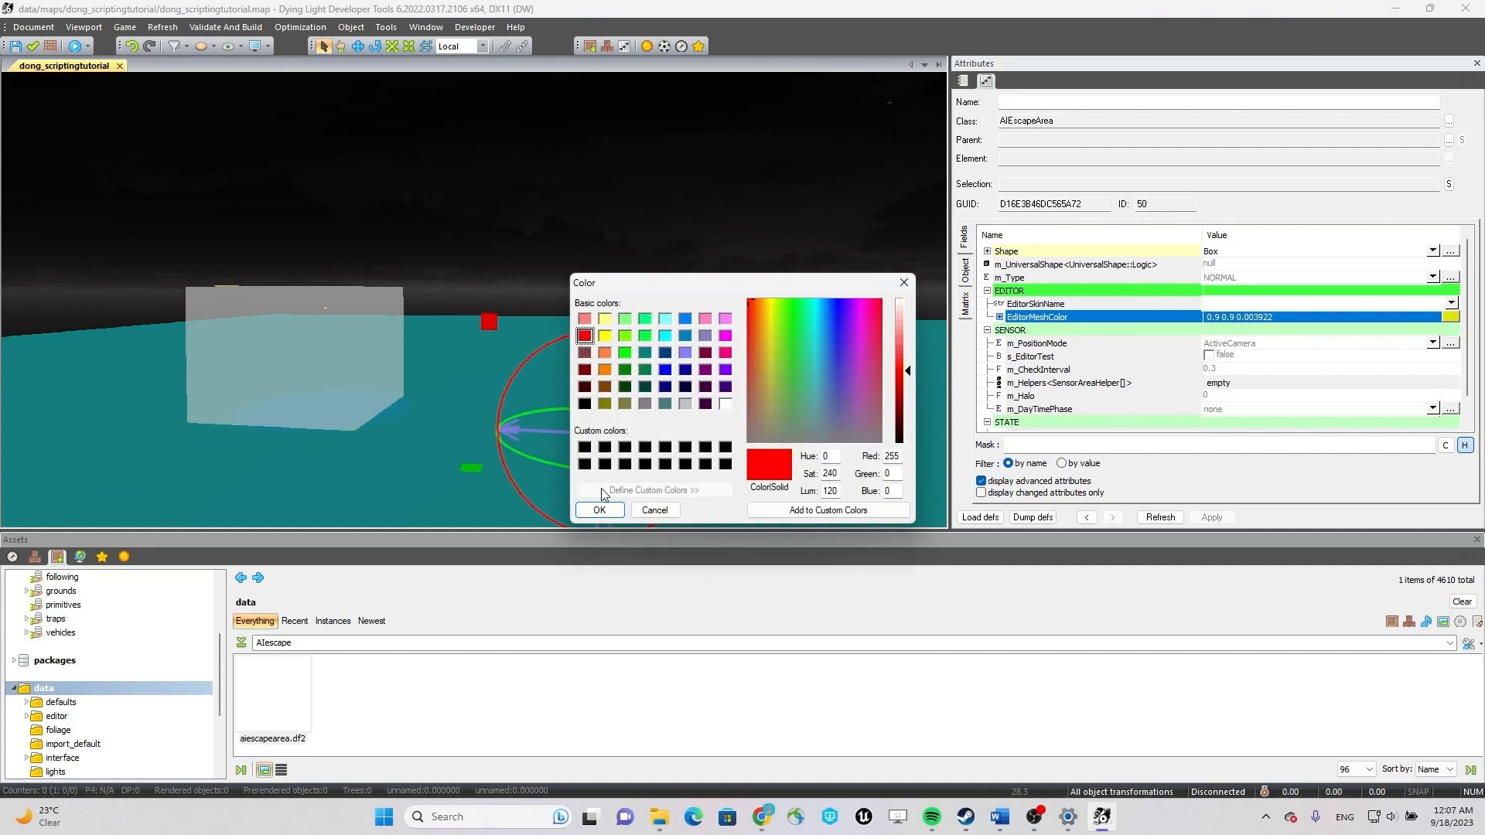
click(599, 511)
Raise the AI escape area slightly and scale it up uniformly into a larger box.
drag(601, 378, 608, 362)
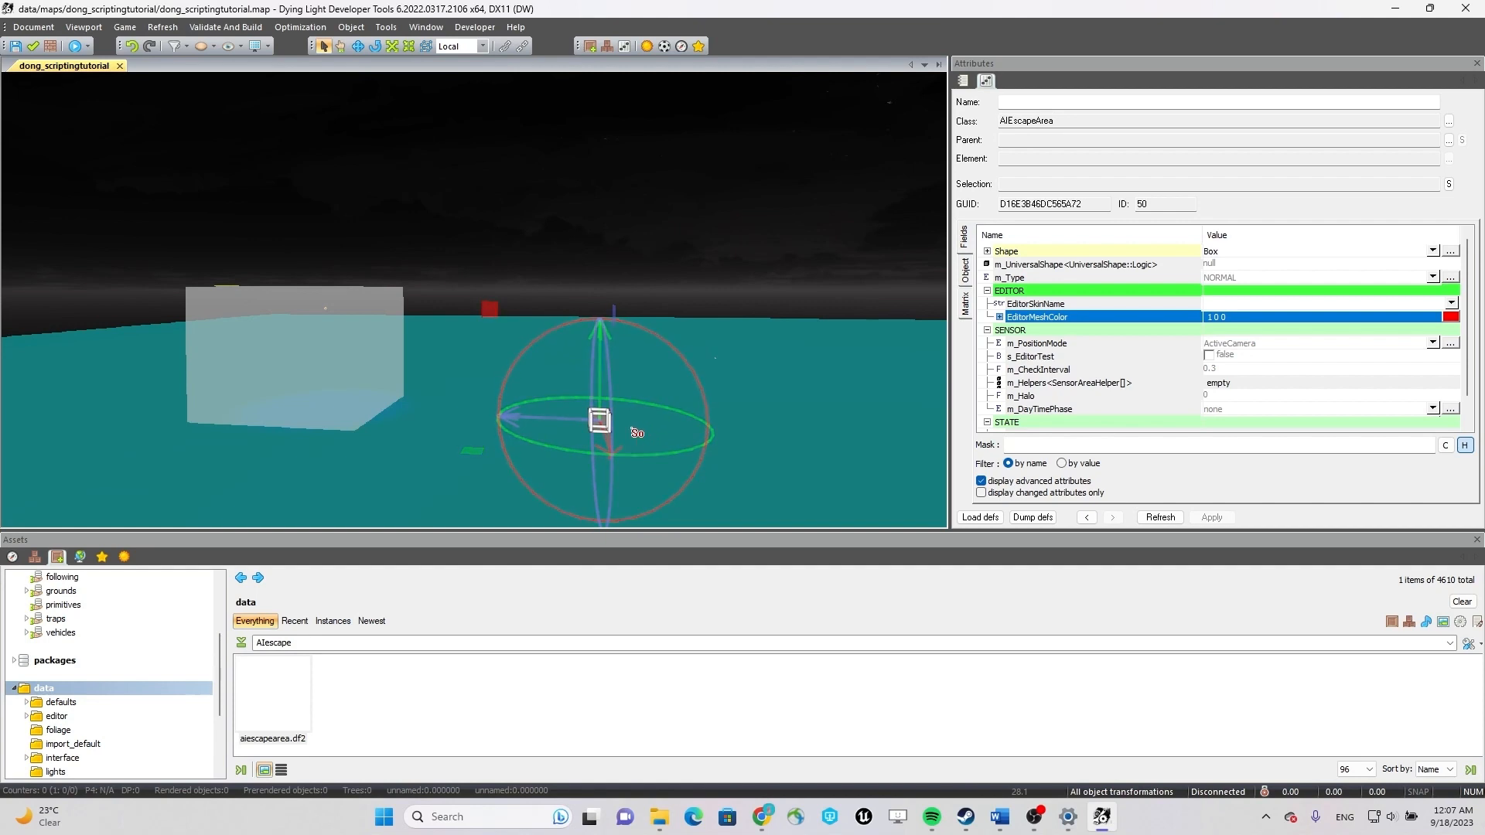
key(r)
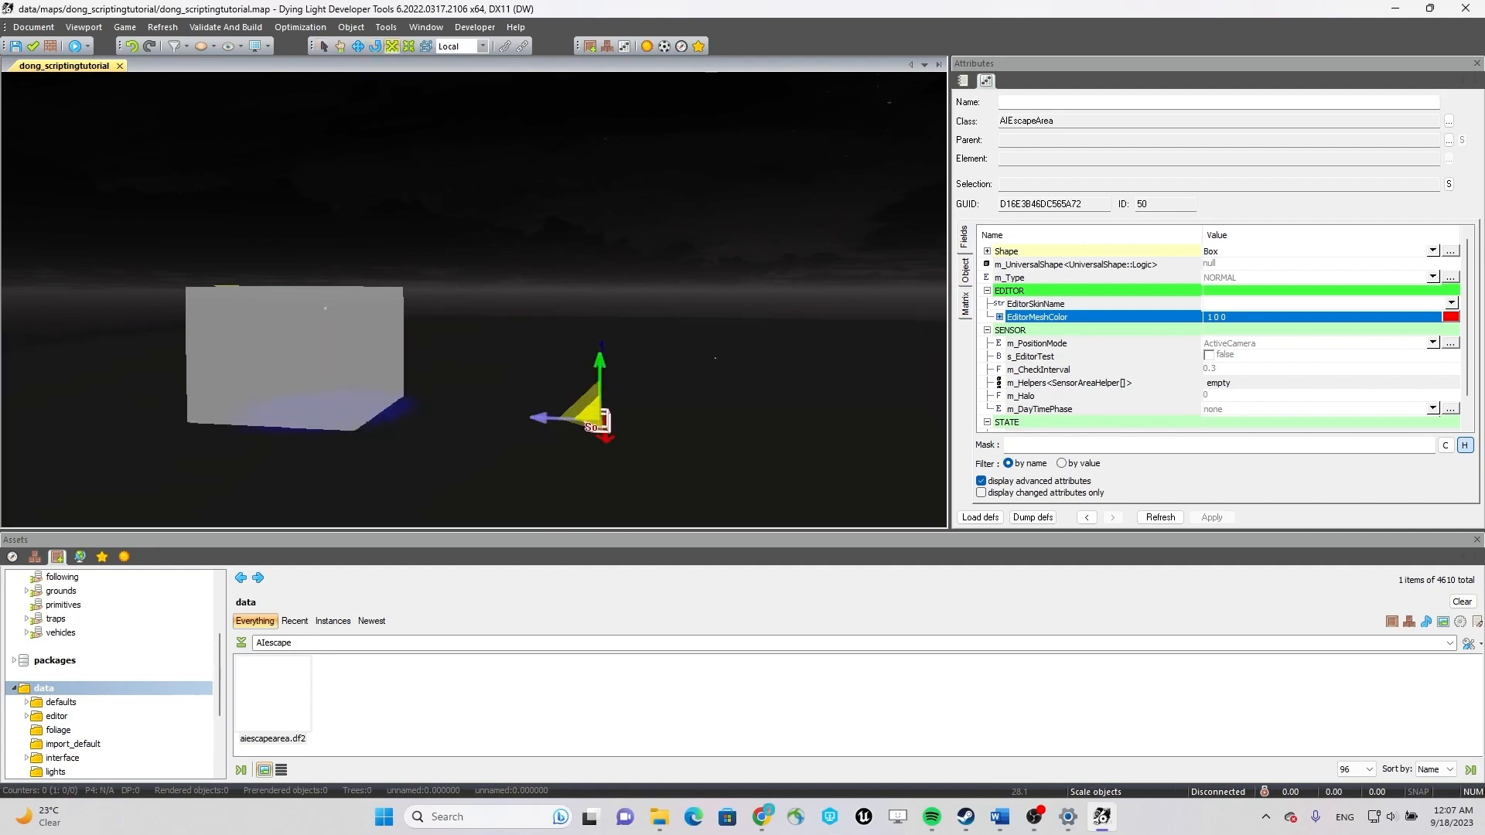
drag(577, 399, 911, 468)
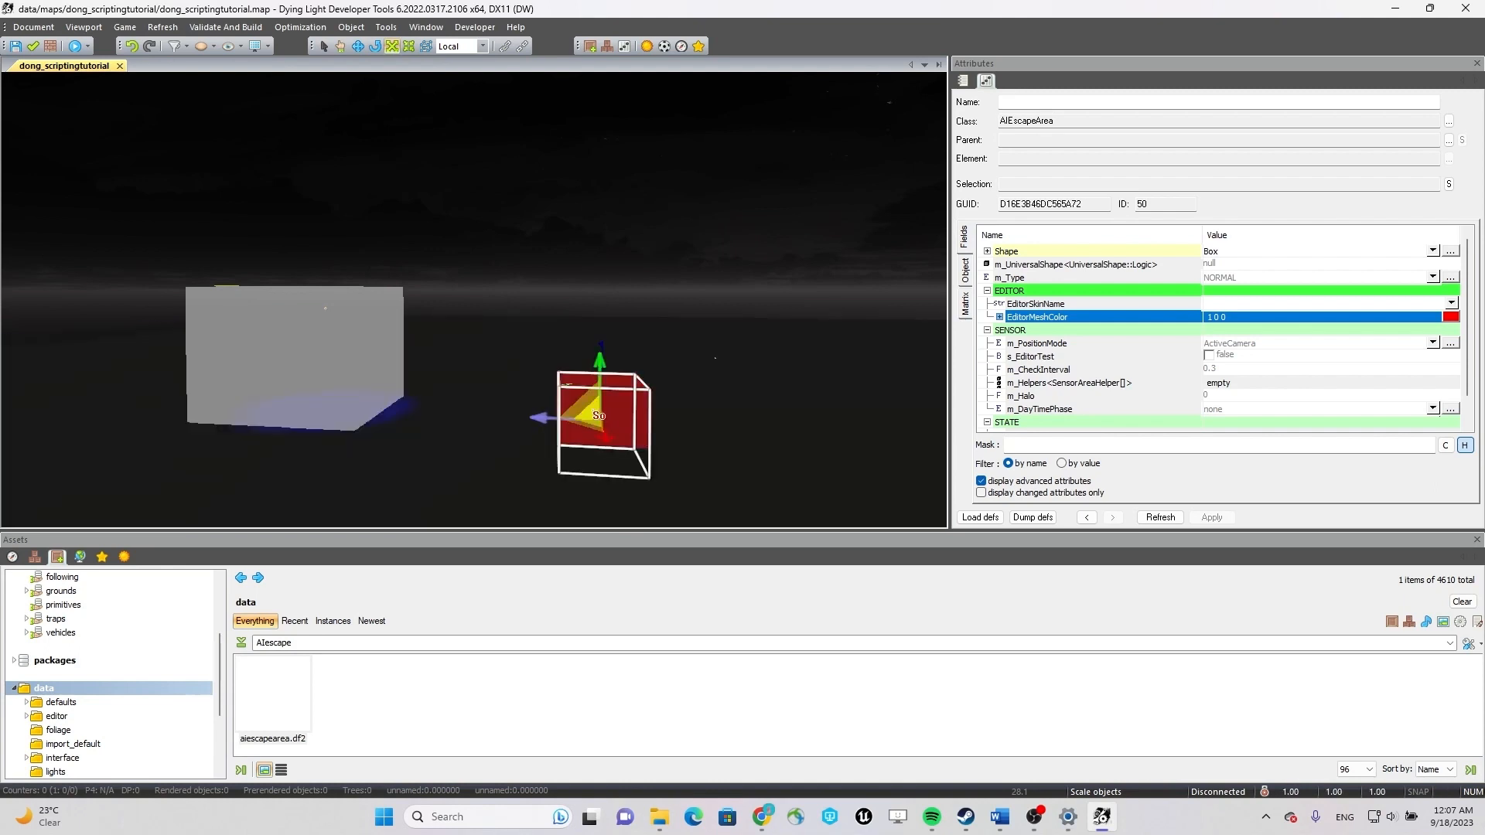
drag(599, 415, 654, 430)
Move the AI escape area across the ground to the hub zone so that the two boxes overlap.
key(w)
right_drag(657, 472, 531, 386)
key(s)
key(w)
drag(531, 386, 167, 365)
key(w)
right_drag(427, 368, 221, 386)
key(d)
key(s)
mouse_move(376, 363)
mouse_down()
mouse_move(443, 356)
mouse_move(390, 352)
mouse_up()
key(d)
key(d)
right_drag(510, 367, 666, 401)
key(s)
key(e)
Stretch the AI escape area along its individual axes to approach the size of the hub zone.
key(r)
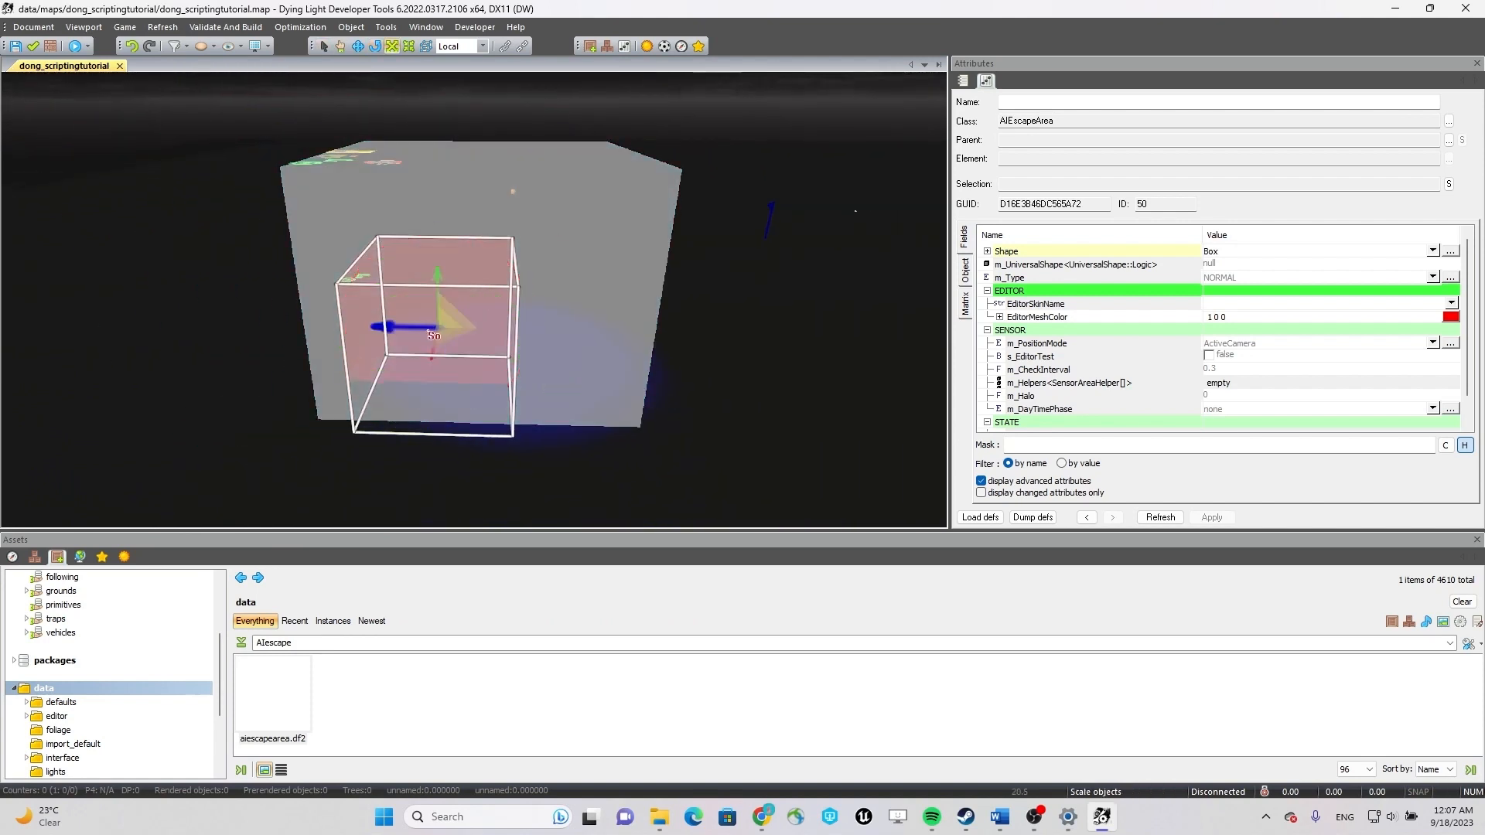
drag(362, 325, 511, 344)
drag(439, 291, 436, 246)
right_drag(437, 246, 460, 283)
key(w)
key(e)
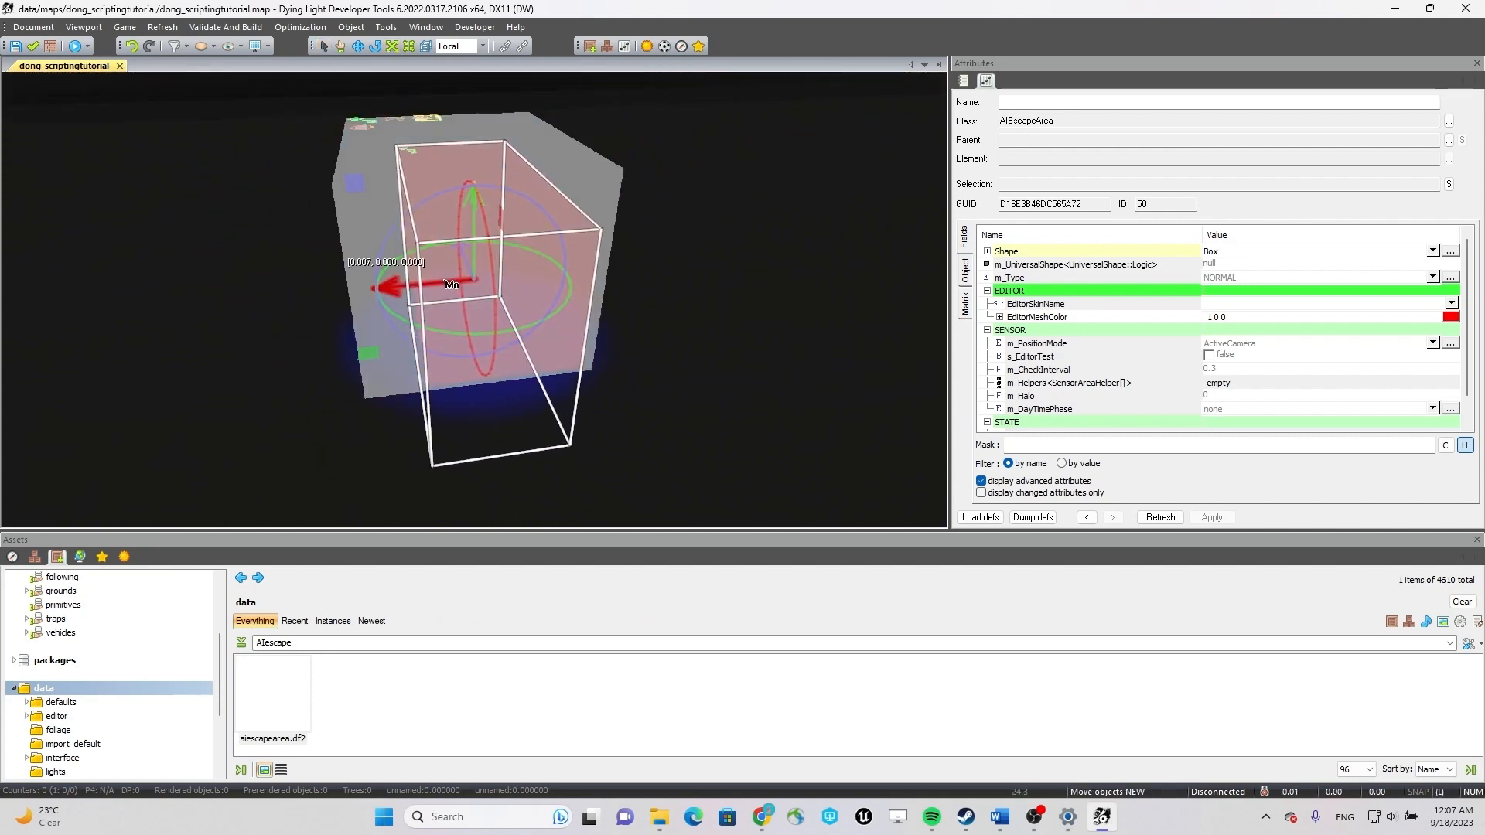
key(r)
right_drag(442, 287, 761, 283)
Move the enlarged AI escape area out to a spot on the ground apart from the hub zone.
key(e)
drag(435, 317, 718, 333)
mouse_move(654, 331)
right_down()
mouse_move(719, 338)
mouse_move(620, 341)
mouse_move(623, 374)
mouse_move(668, 338)
right_up()
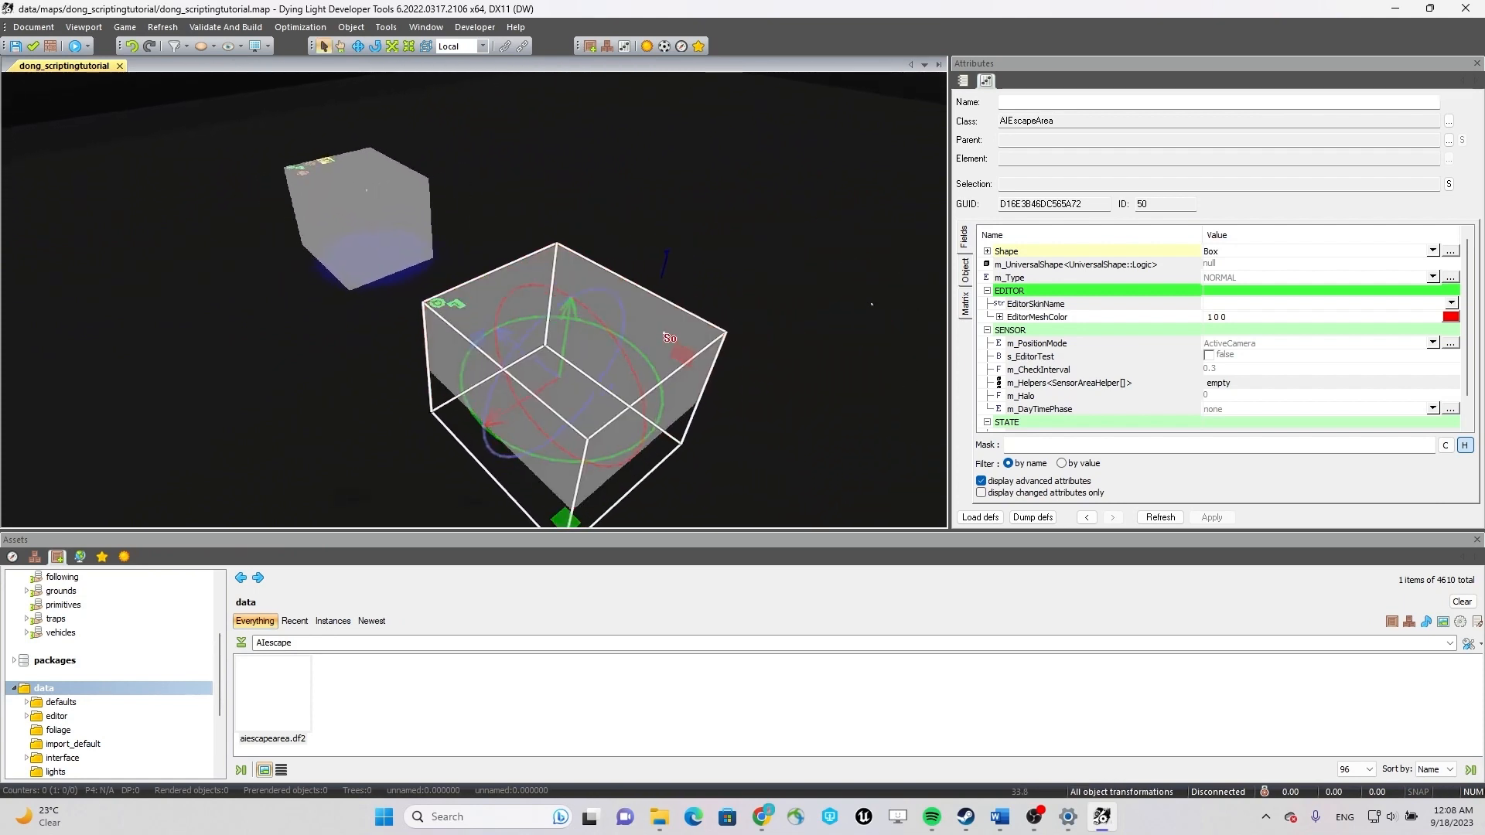
drag(532, 402, 567, 379)
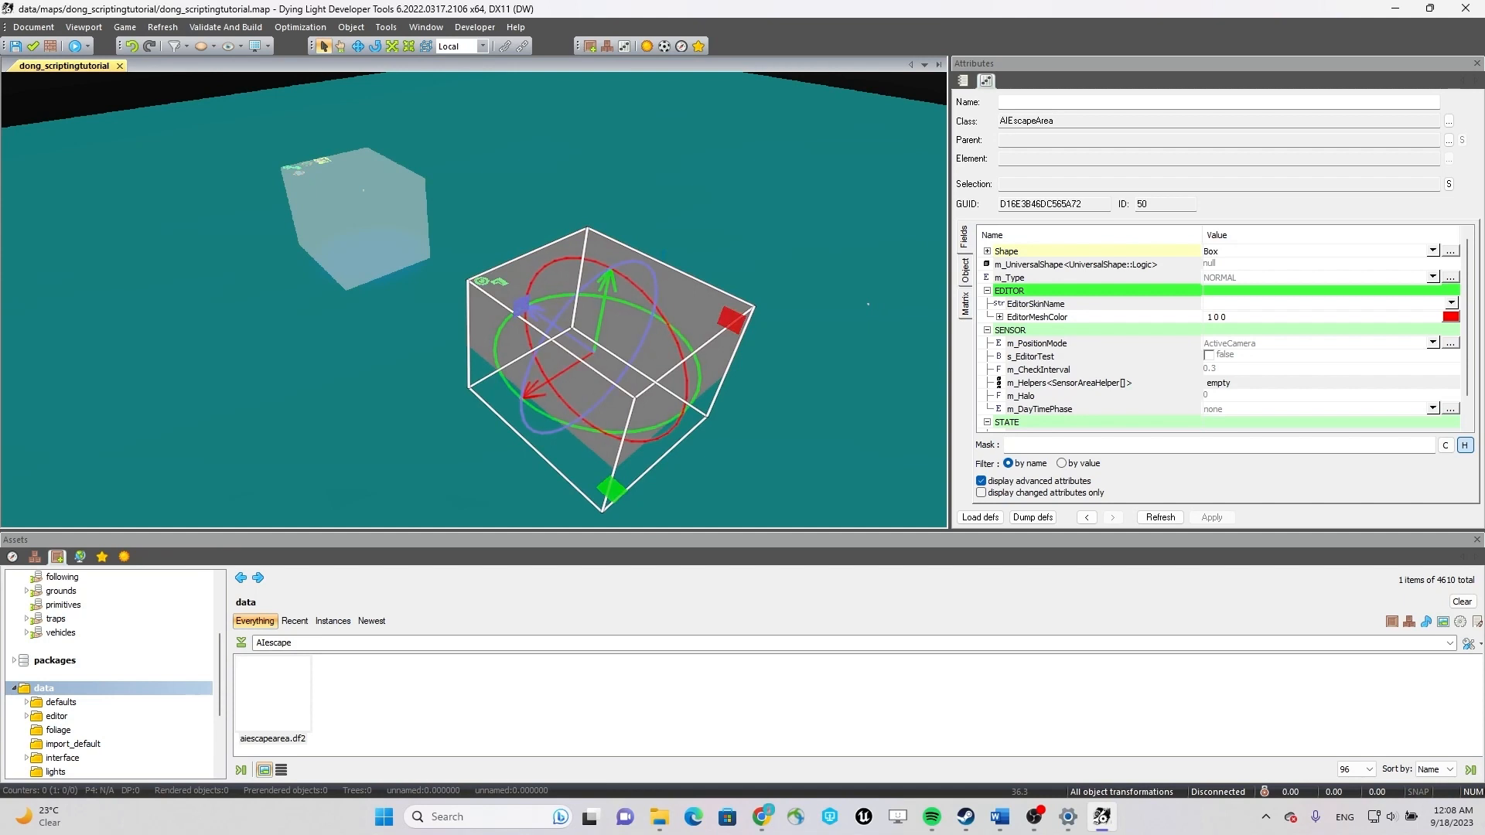
Search the assets for "barrel" and pick barrel_a.df2 as the object to place.
click(34, 558)
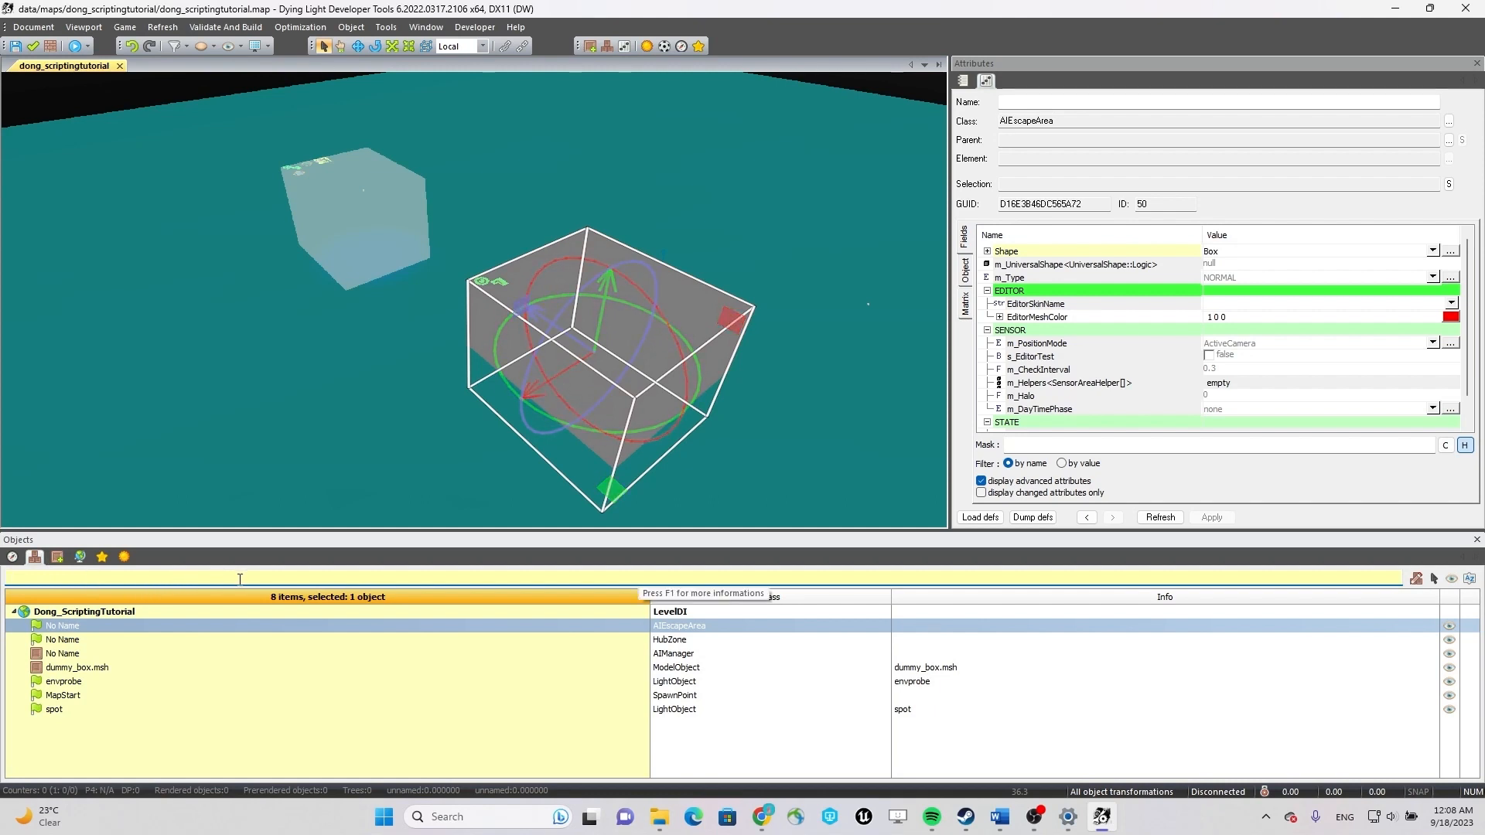
click(57, 559)
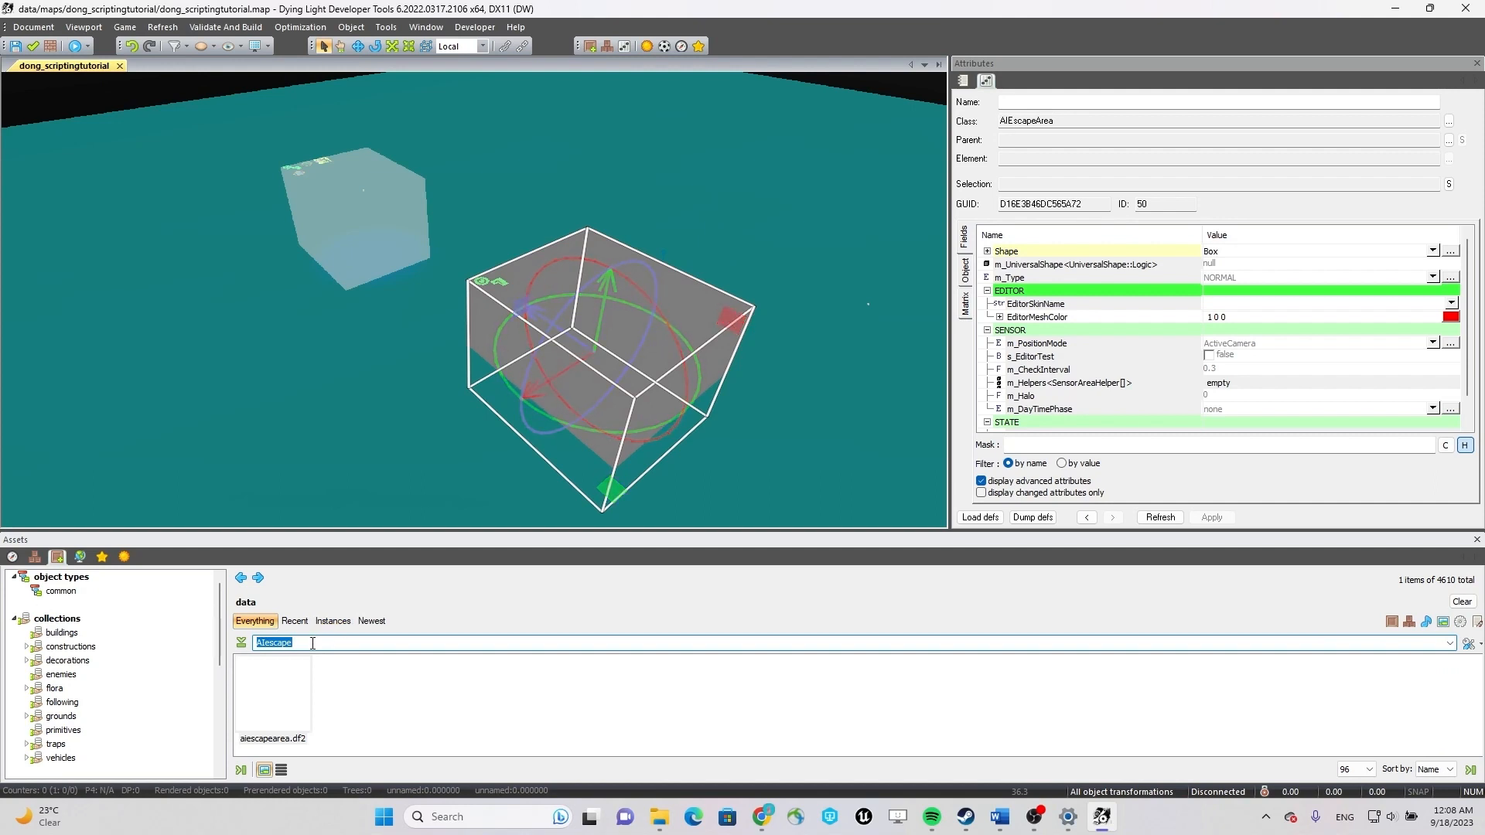
text(bare)
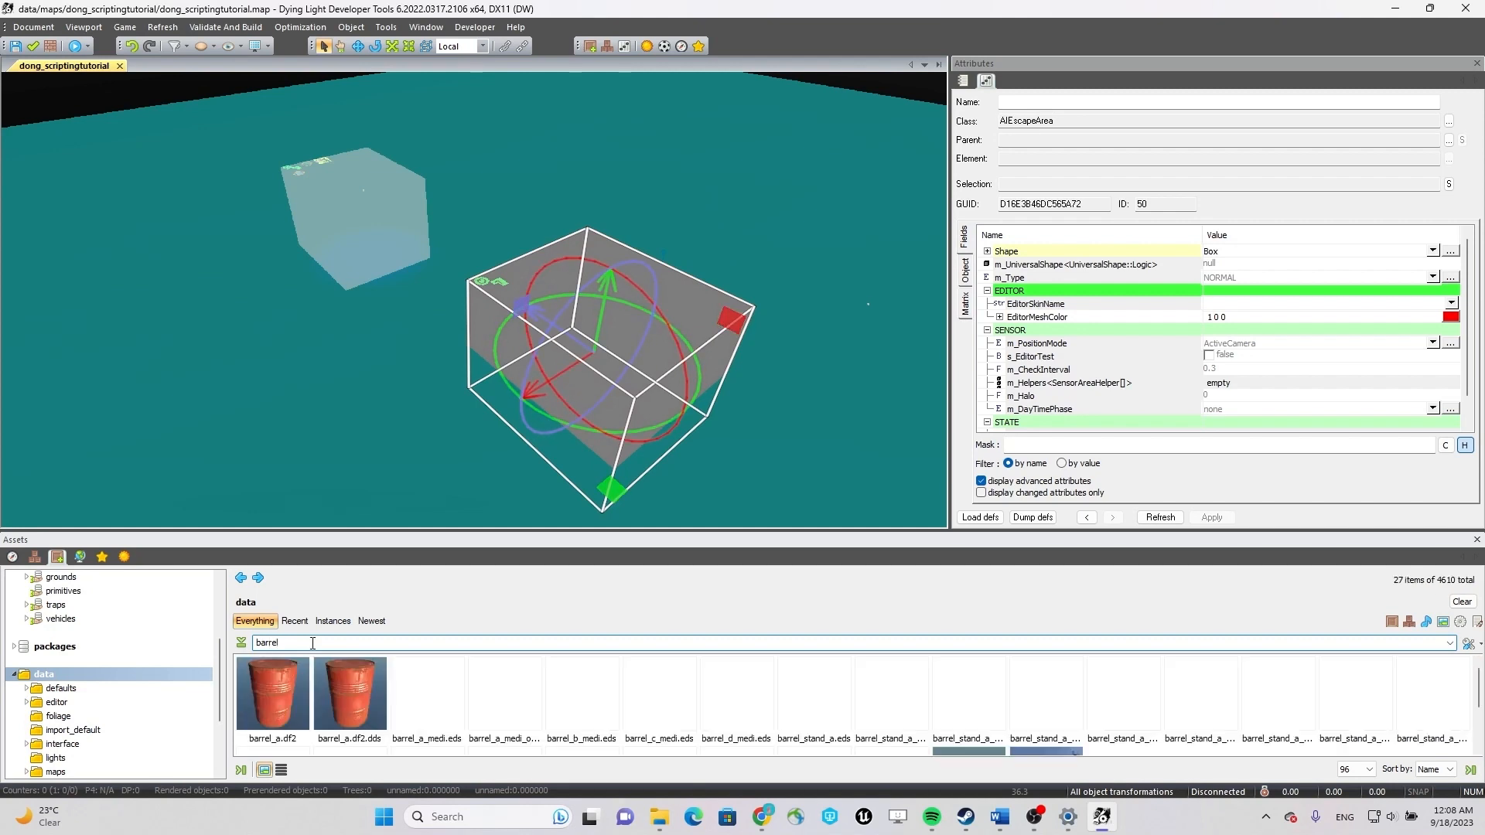
click(277, 685)
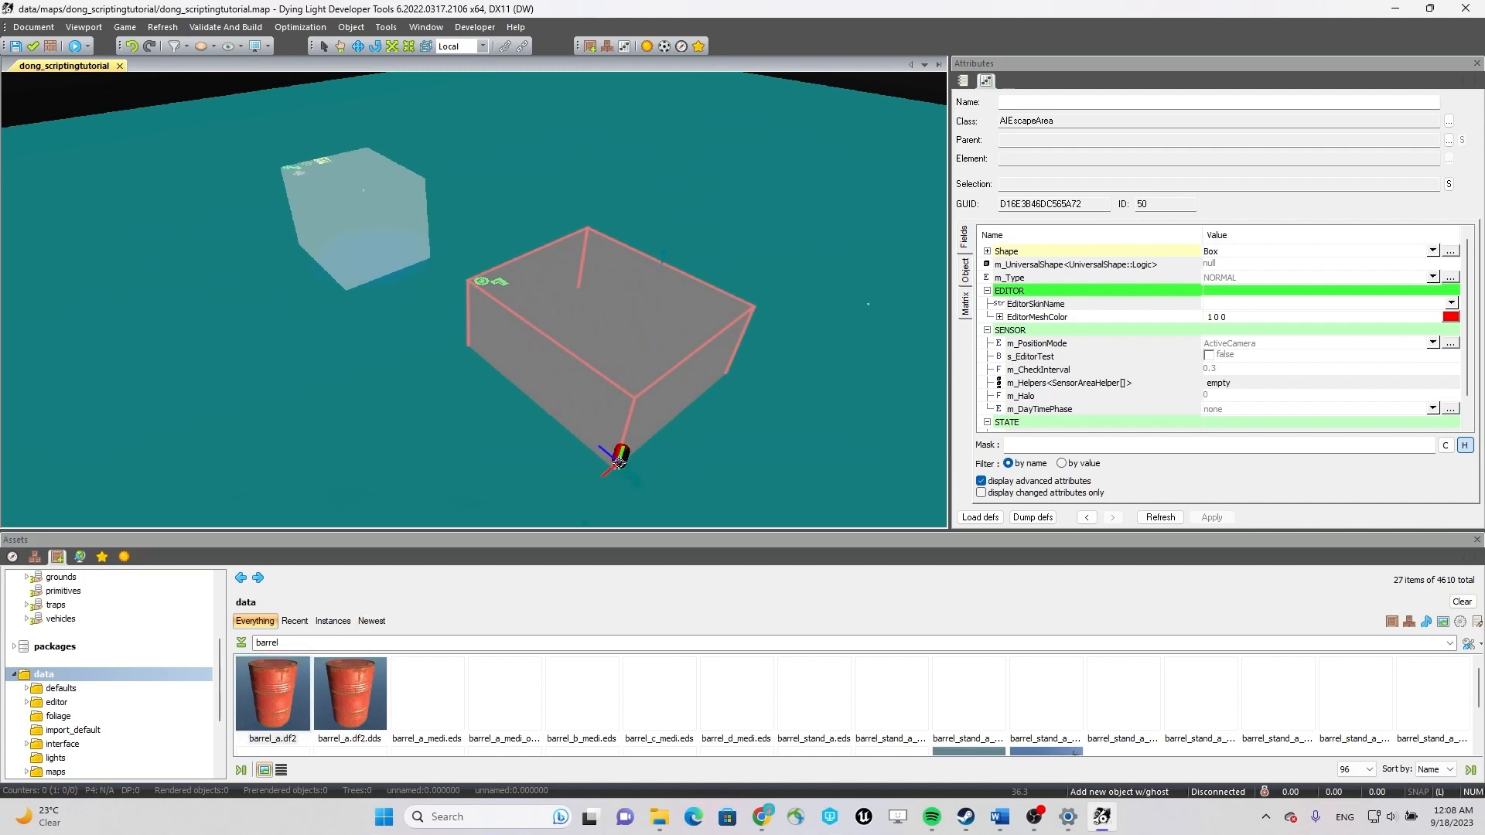
Place barrel_a barrels at the four corners of the AI escape area.
click(615, 466)
click(728, 369)
click(467, 342)
right_drag(631, 322, 77, 290)
key(Escape)
key(l)
key(l)
shift+drag(615, 228, 311, 355)
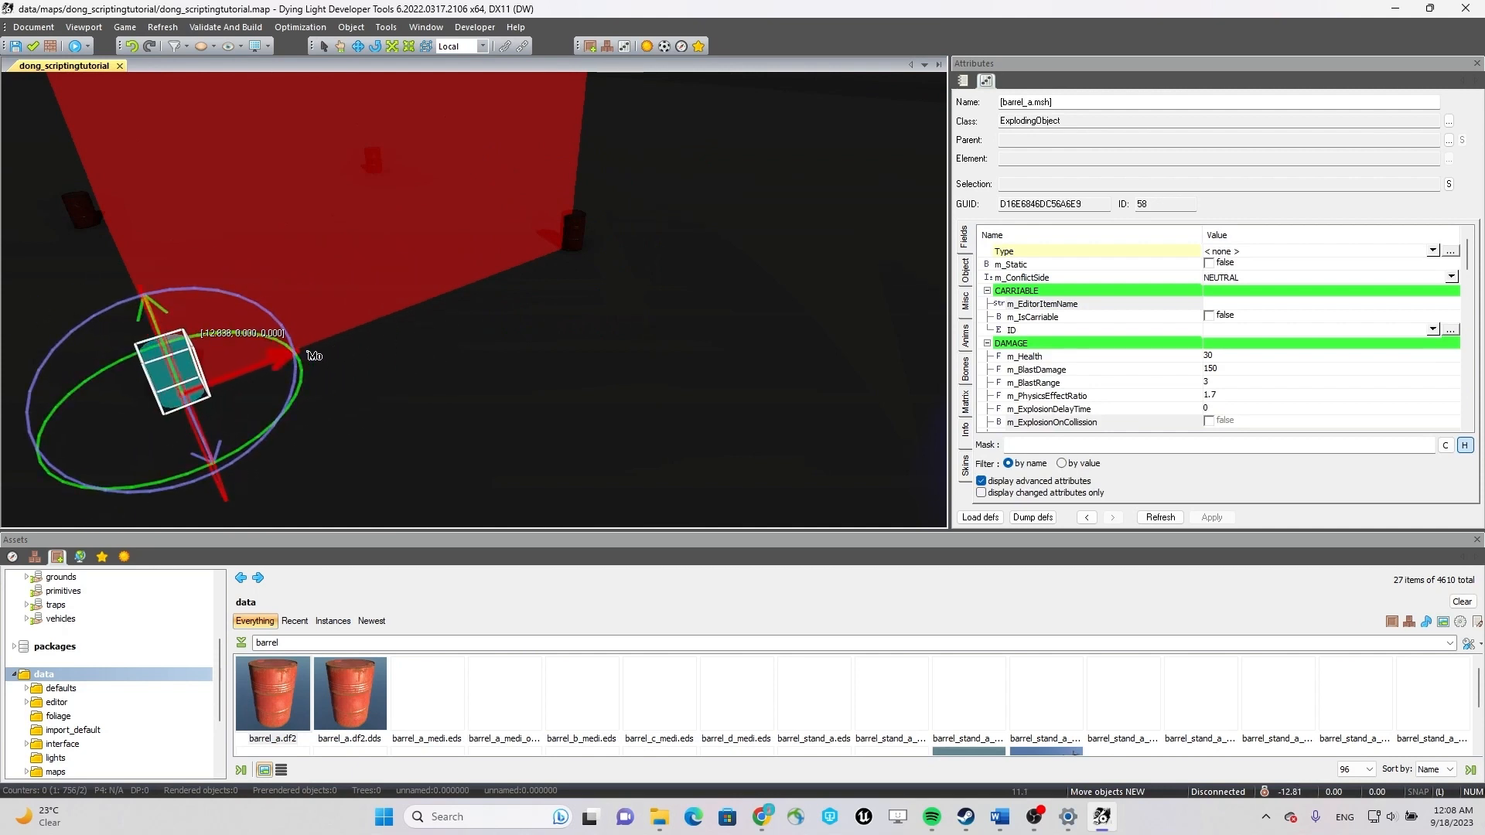
key(l)
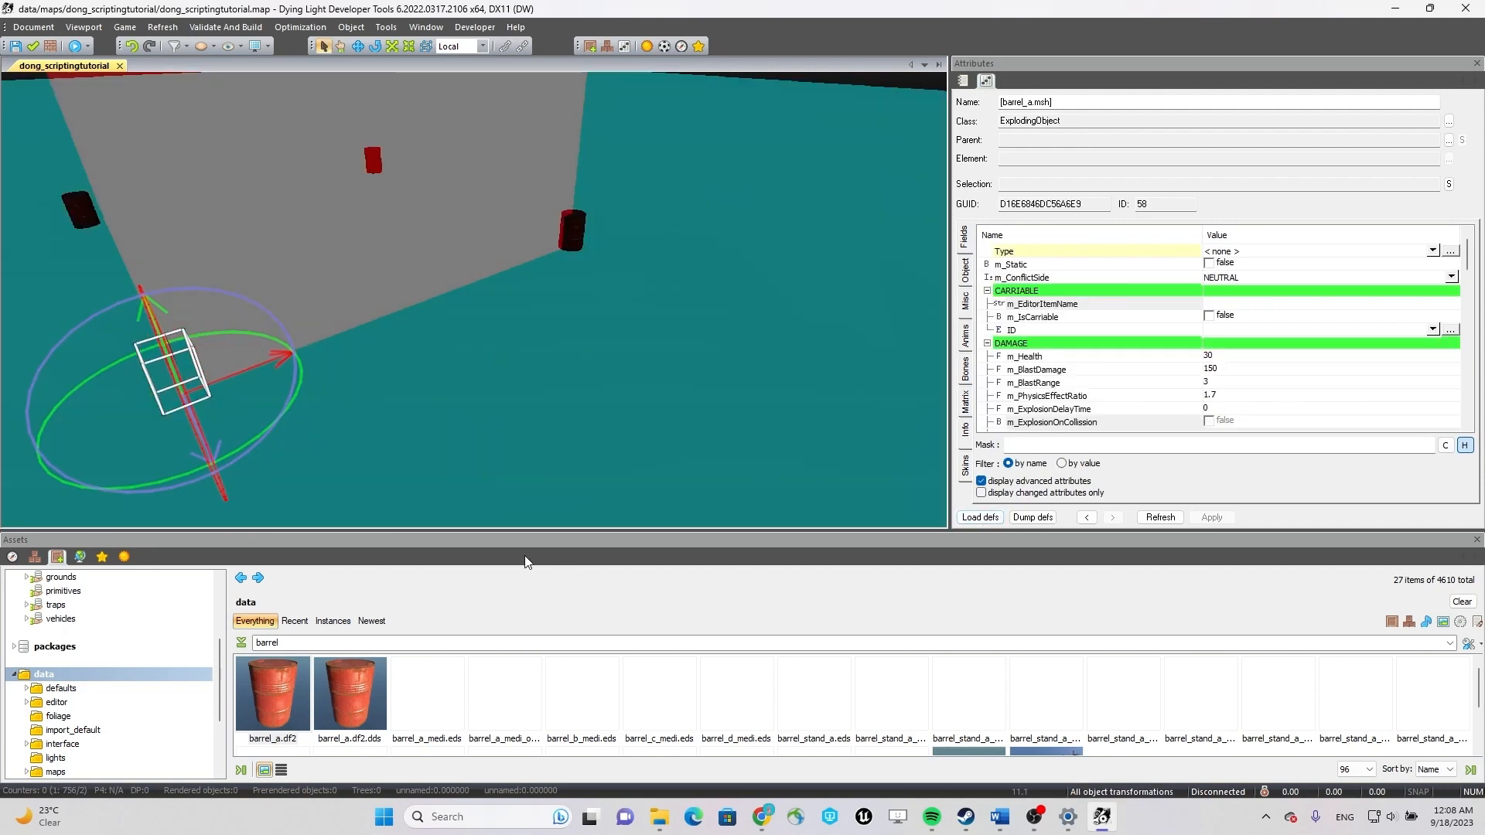
Find the FX object among the common object types and place one on top of a corner barrel.
double_click(286, 640)
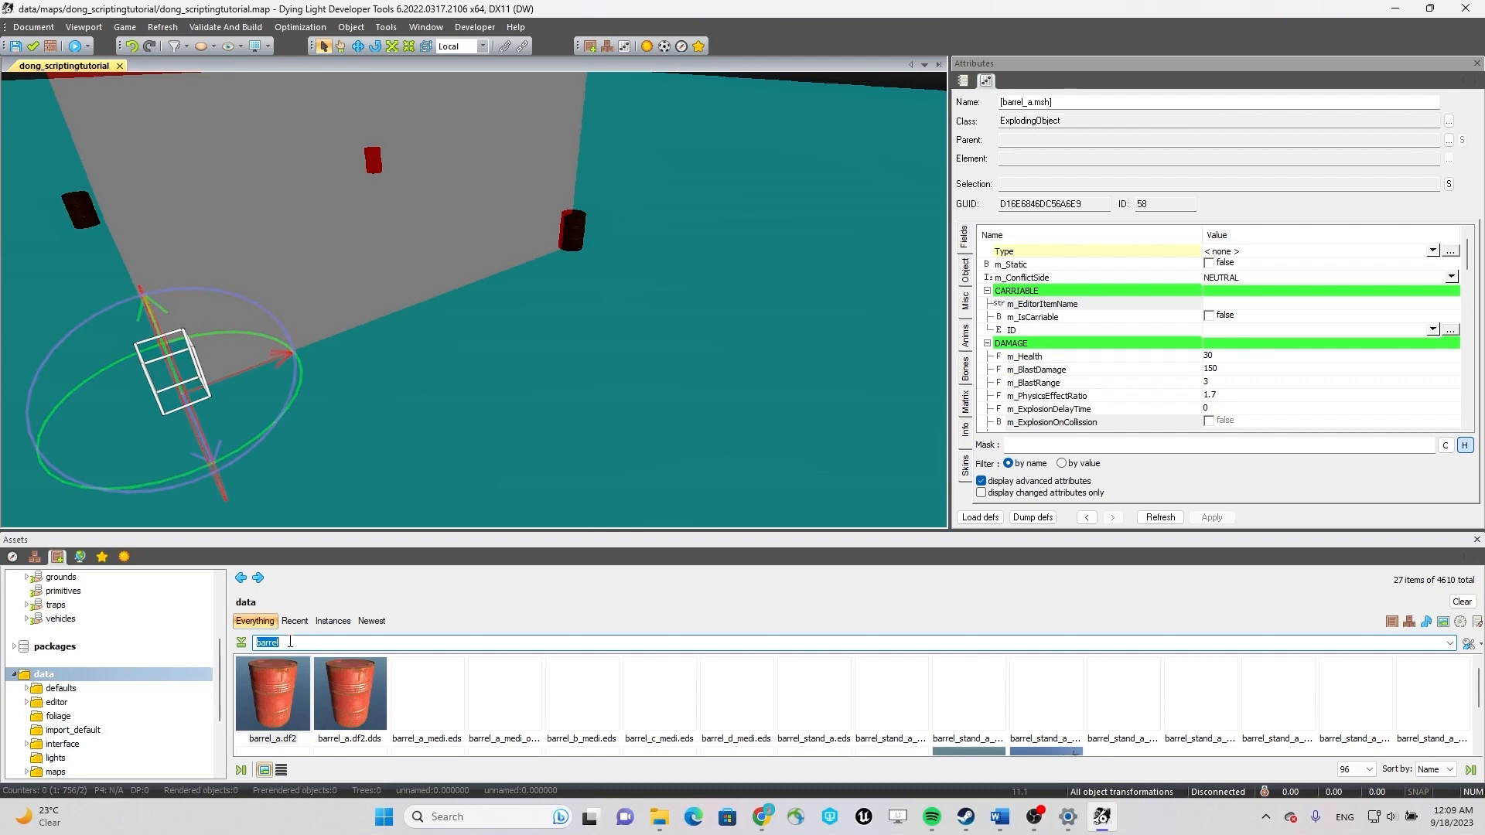
text(fx)
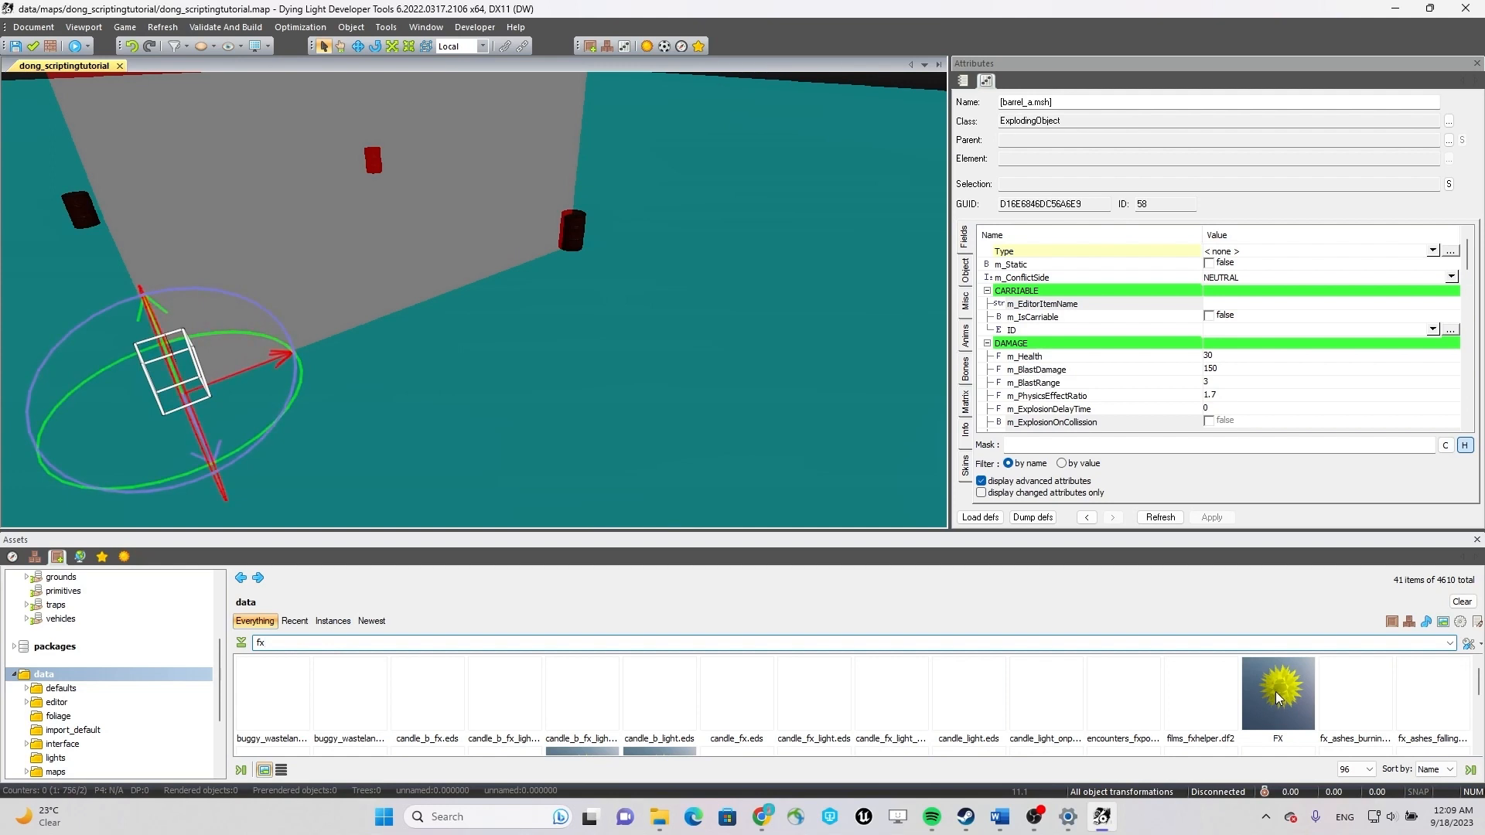
scroll(203, 692, up, 4)
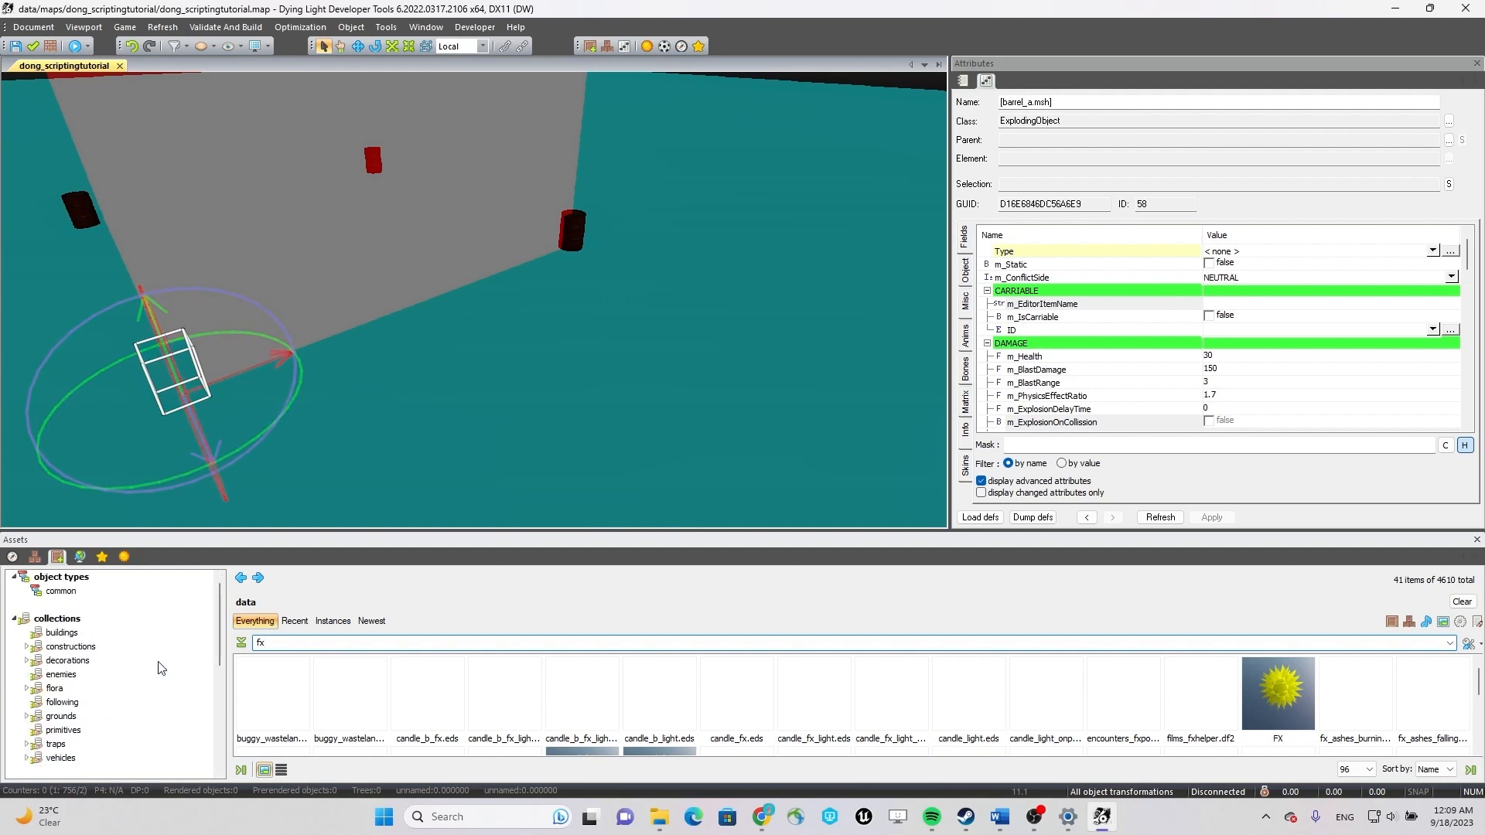
click(95, 589)
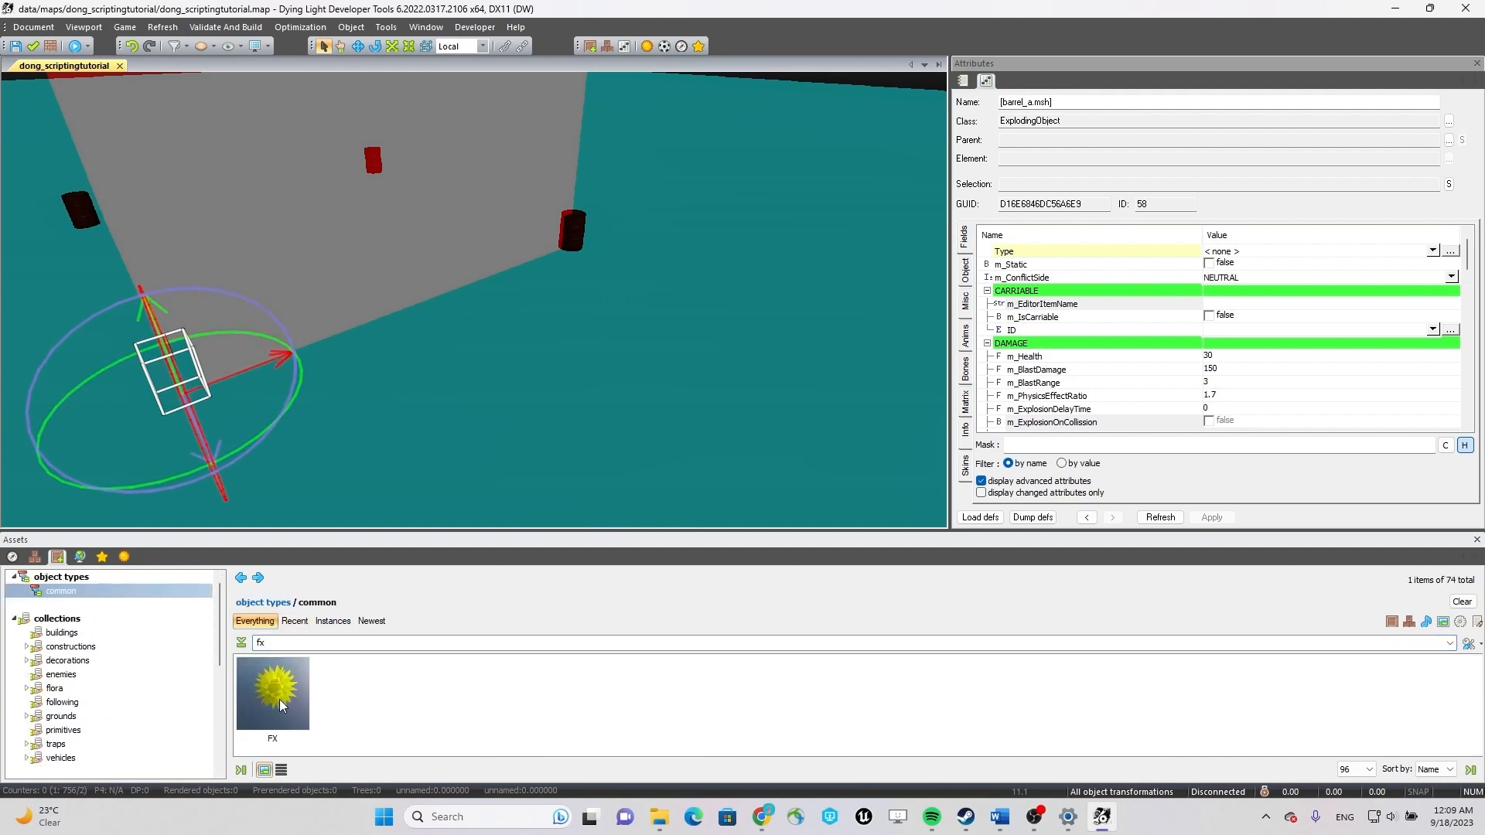
click(299, 683)
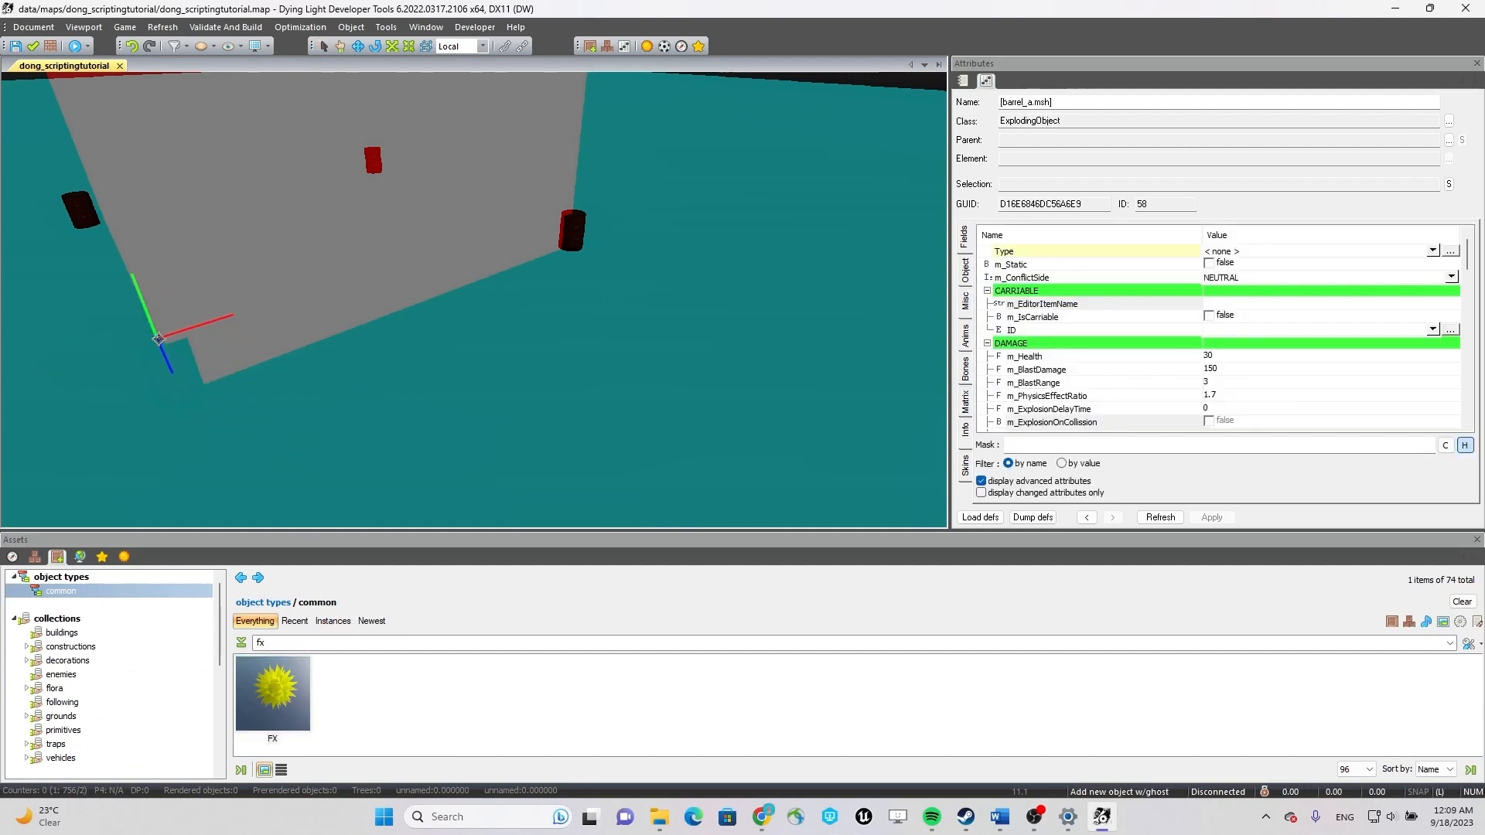
click(577, 214)
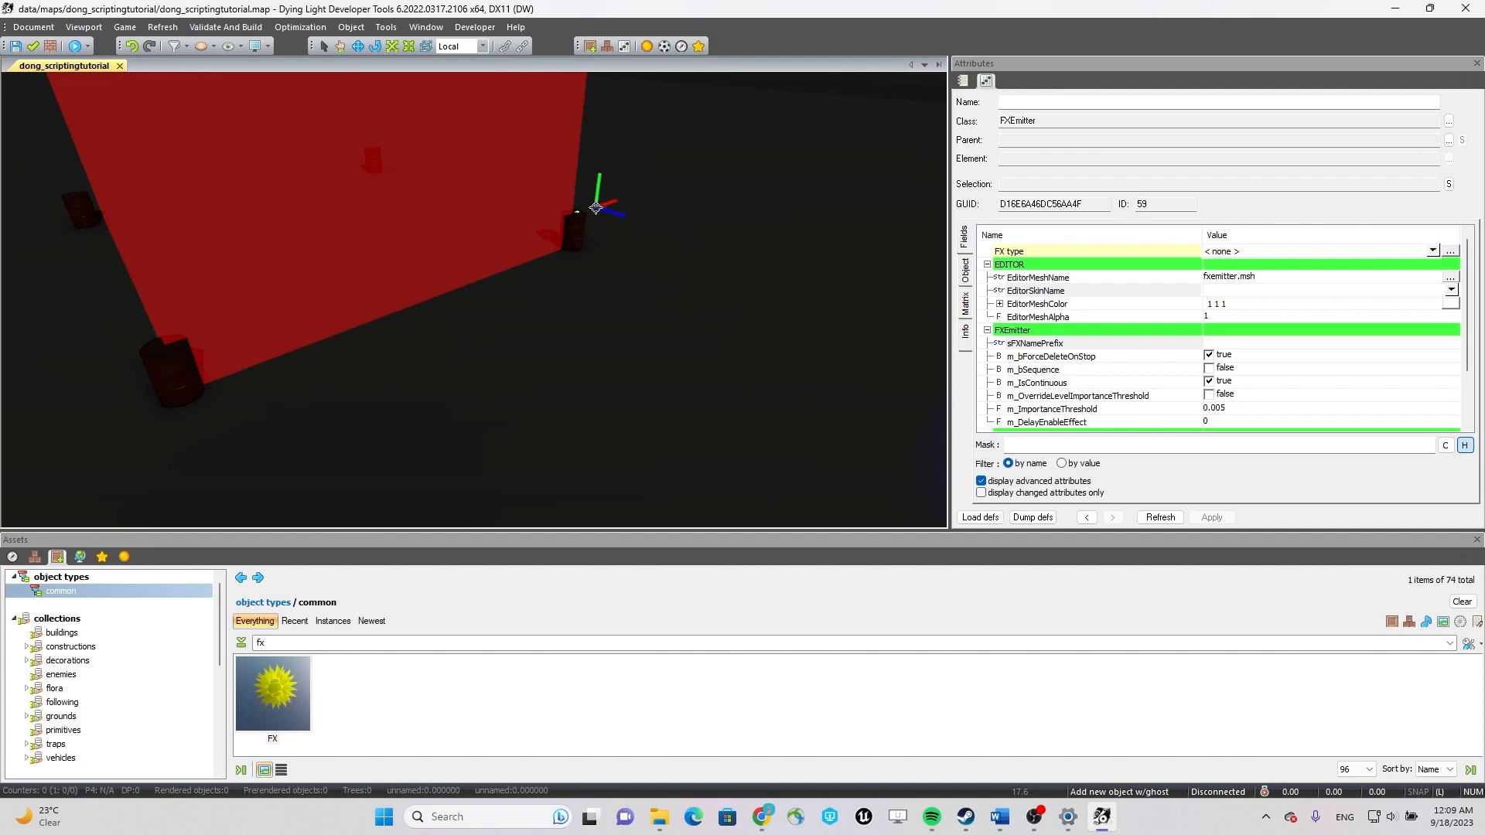
click(596, 207)
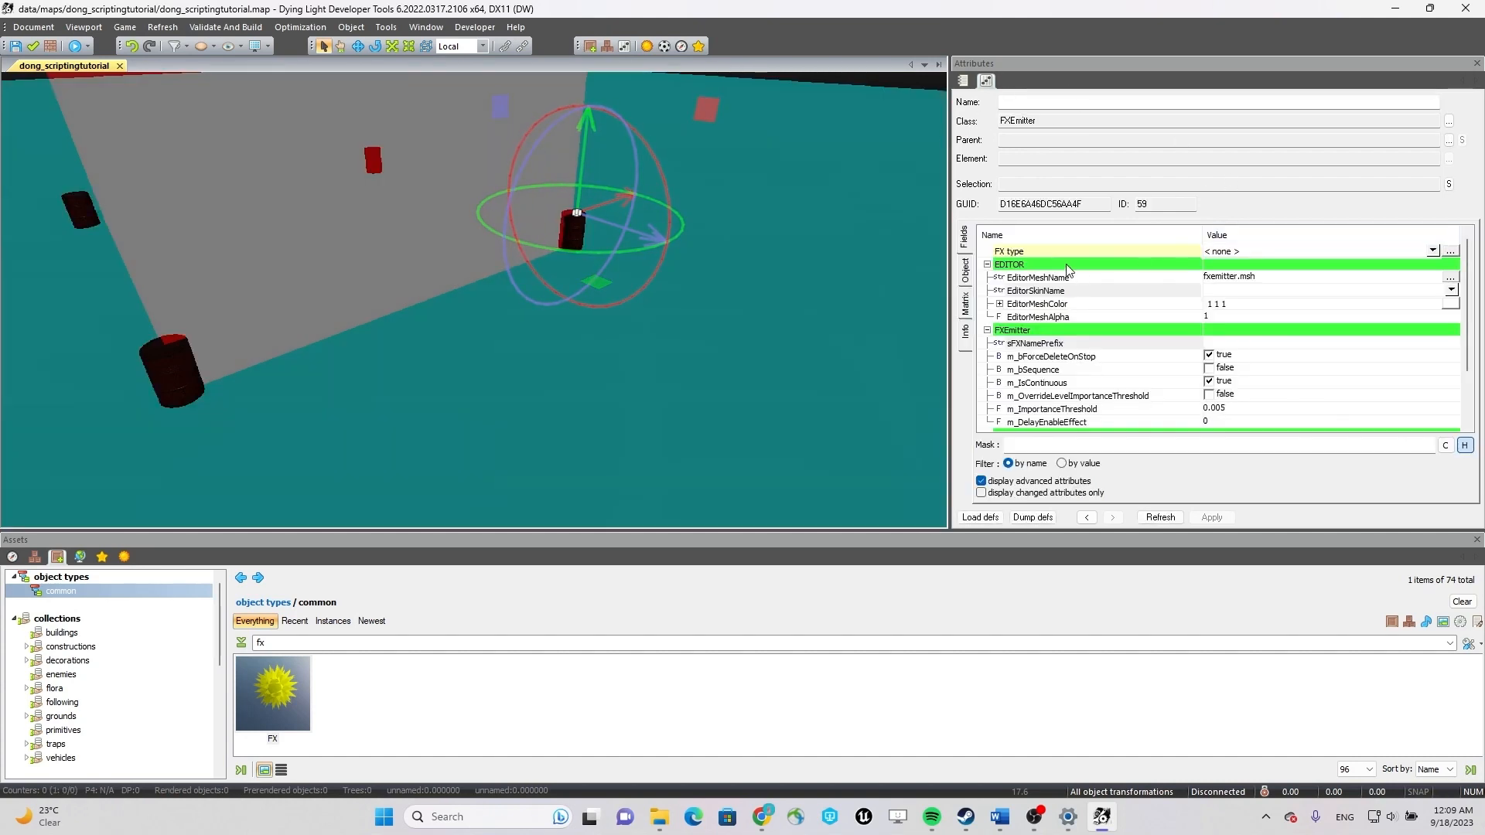
Set the emitter's FX type to Burning camp fire 02 and check the flame on the barrel up close.
click(1419, 251)
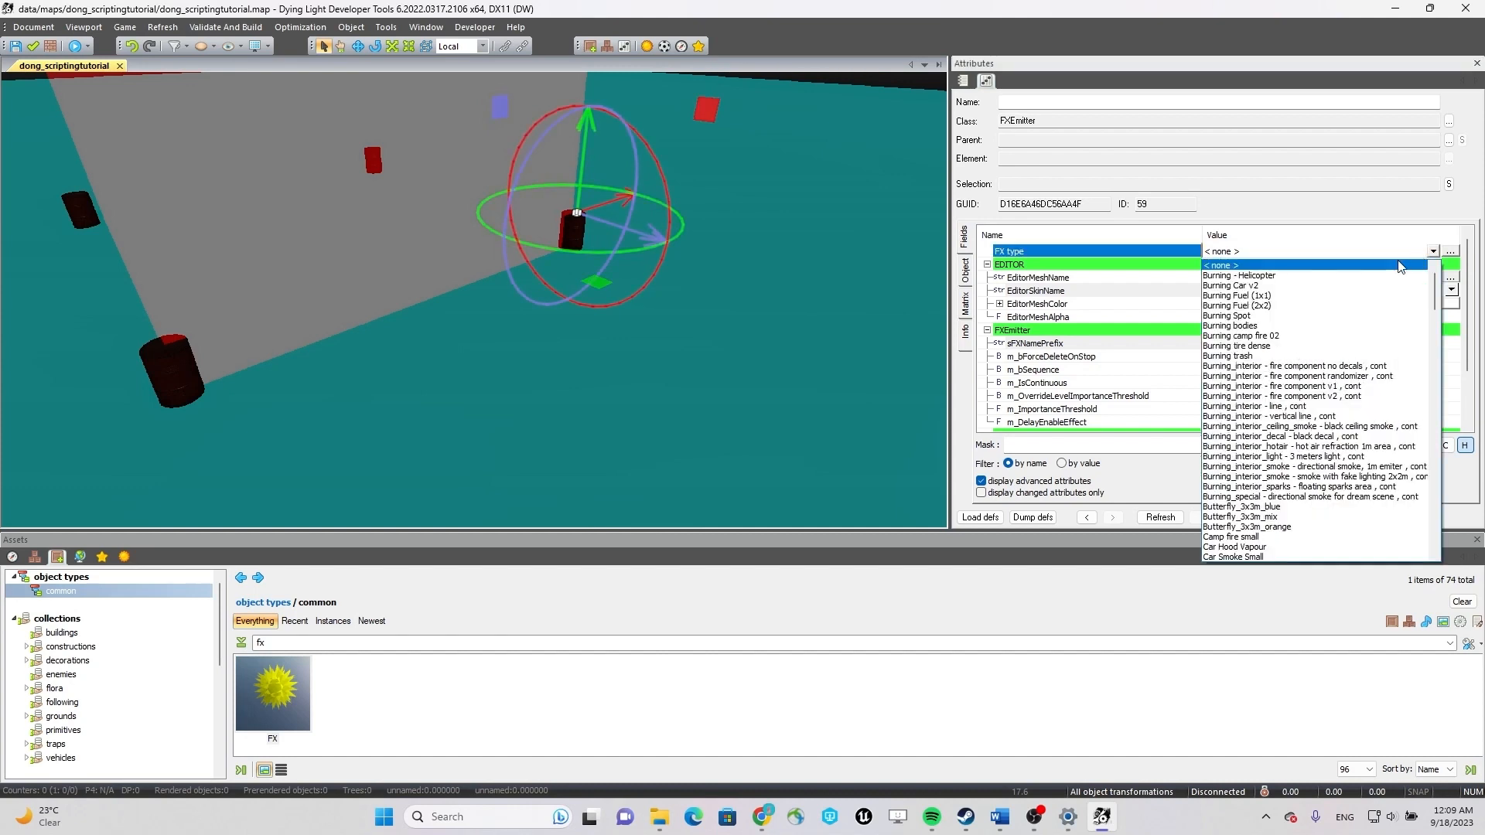
click(1283, 342)
mouse_move(682, 259)
right_down()
mouse_move(686, 225)
mouse_move(658, 175)
mouse_move(597, 218)
mouse_move(481, 144)
mouse_move(649, 100)
mouse_move(651, 213)
mouse_move(628, 186)
right_up()
key(w)
key(a)
key(w)
key(s)
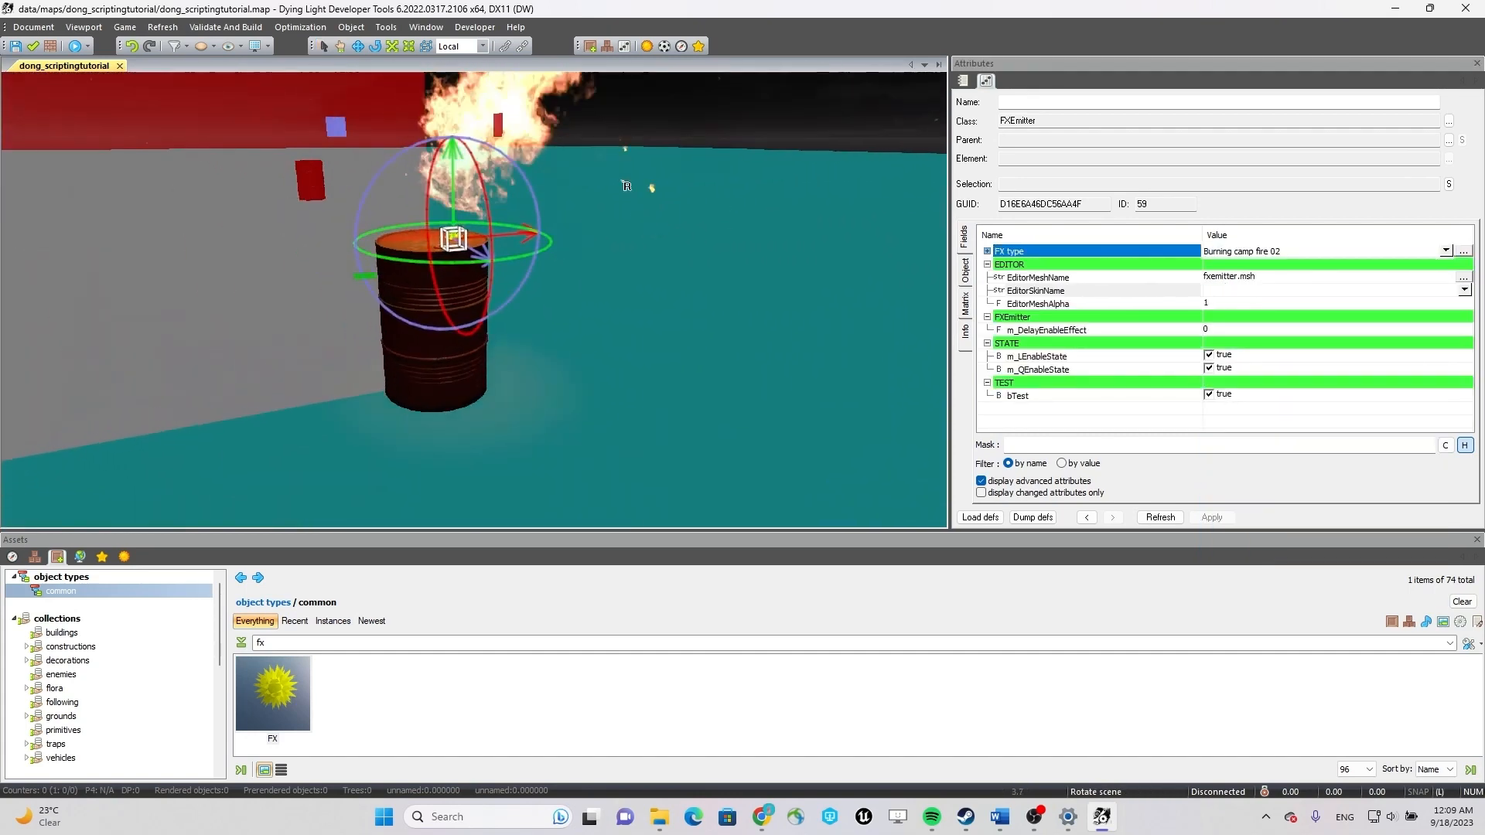
right_drag(568, 232, 529, 333)
key(w)
key(s)
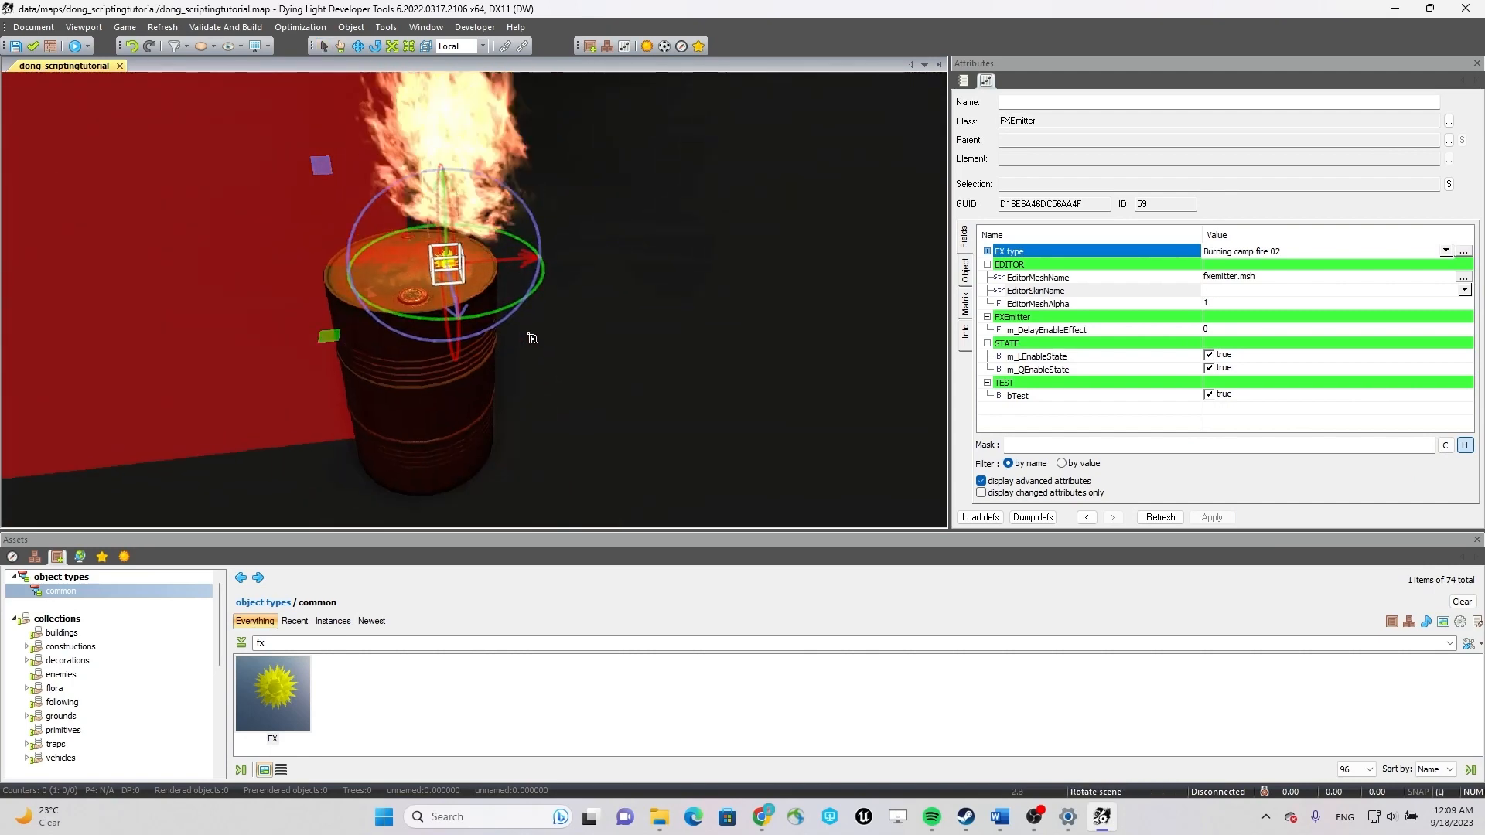
Copy the fire emitter along its X axis onto the barrel at the neighbouring corner.
mouse_move(526, 261)
right_down()
mouse_move(627, 266)
mouse_move(726, 206)
mouse_move(696, 196)
mouse_move(663, 146)
mouse_move(613, 199)
mouse_move(355, 215)
mouse_move(362, 192)
mouse_move(587, 242)
right_up()
key(w)
key(w)
key(s)
key(w)
key(d)
key(w)
key(s)
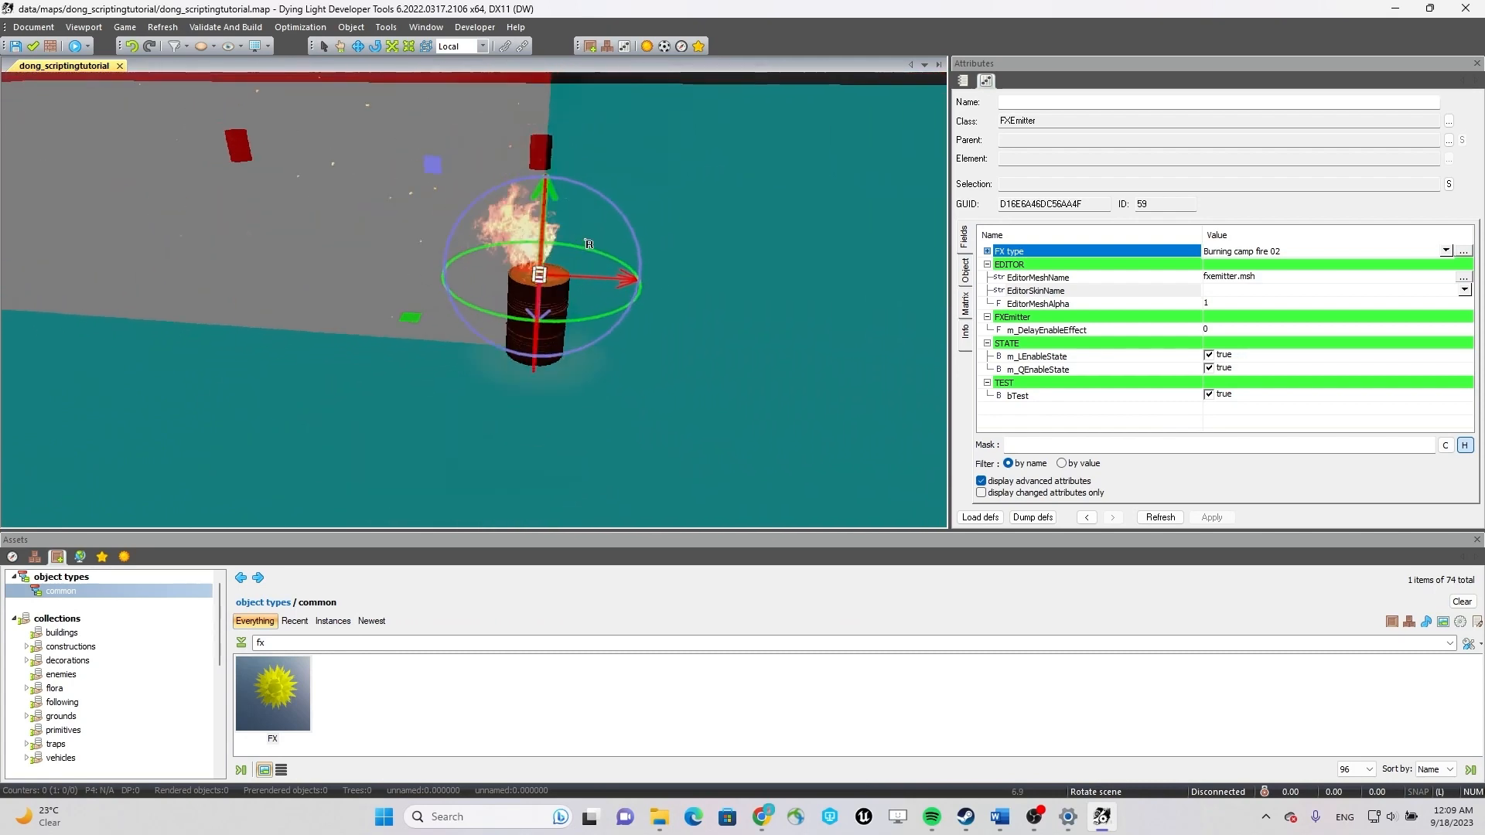
key(l)
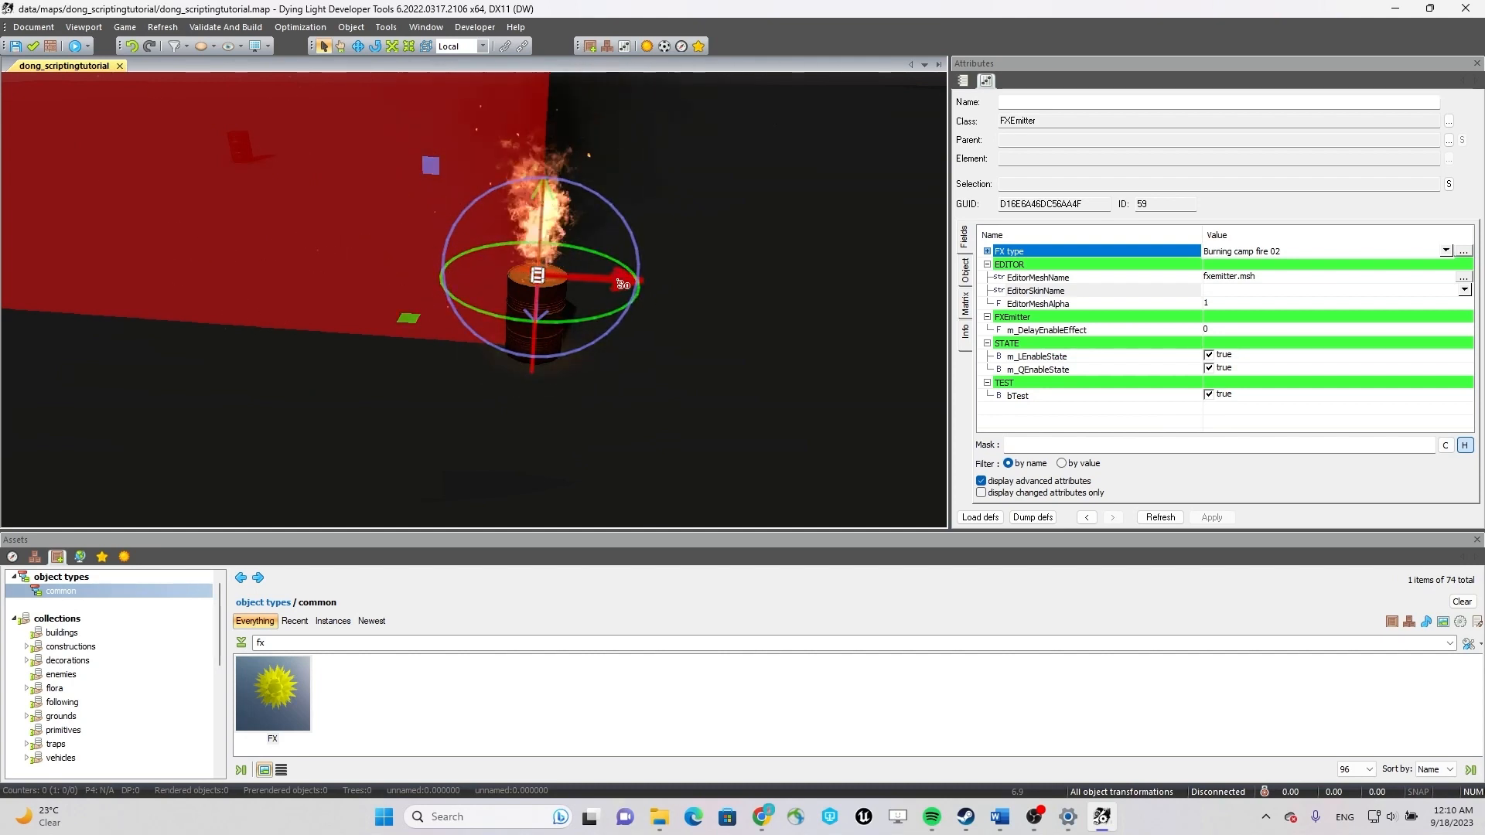
drag(623, 285, 550, 284)
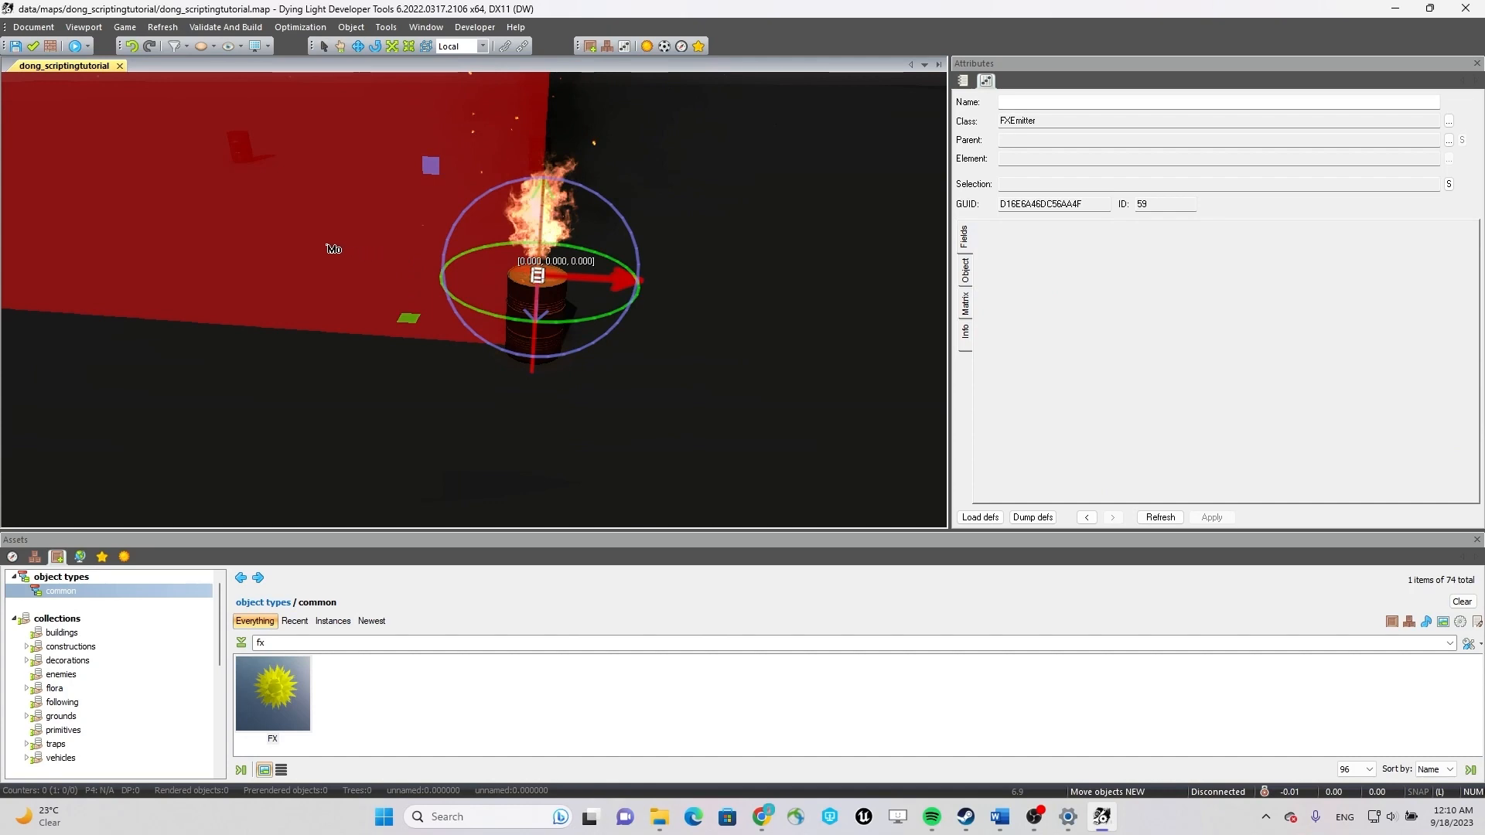
shift+drag(290, 243, 203, 257)
middle_drag(202, 257, 376, 285)
Copy the second fire emitter along its Z axis to the third corner barrel.
drag(828, 389, 458, 376)
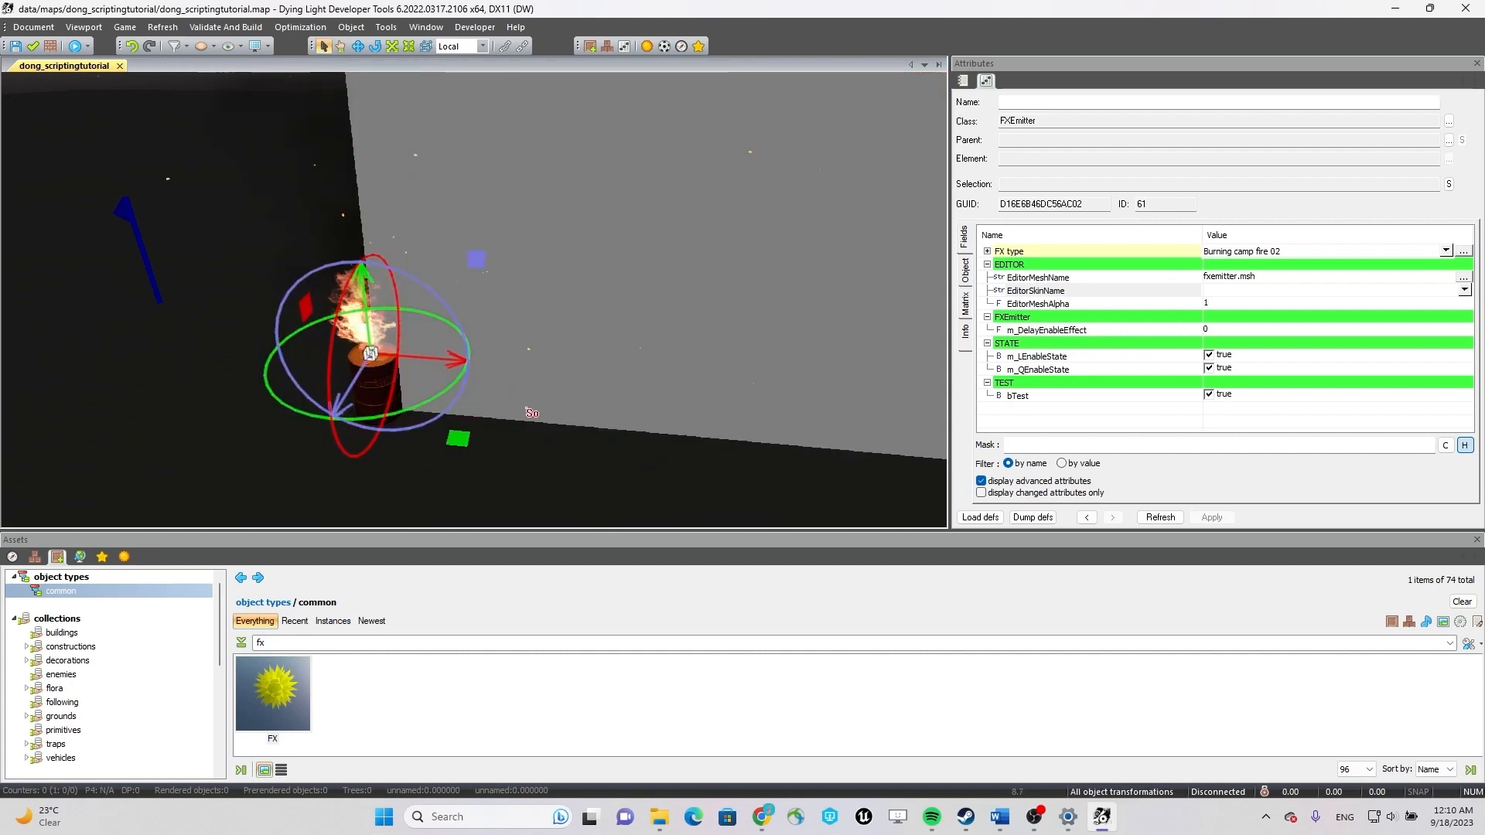
middle_drag(607, 406, 874, 396)
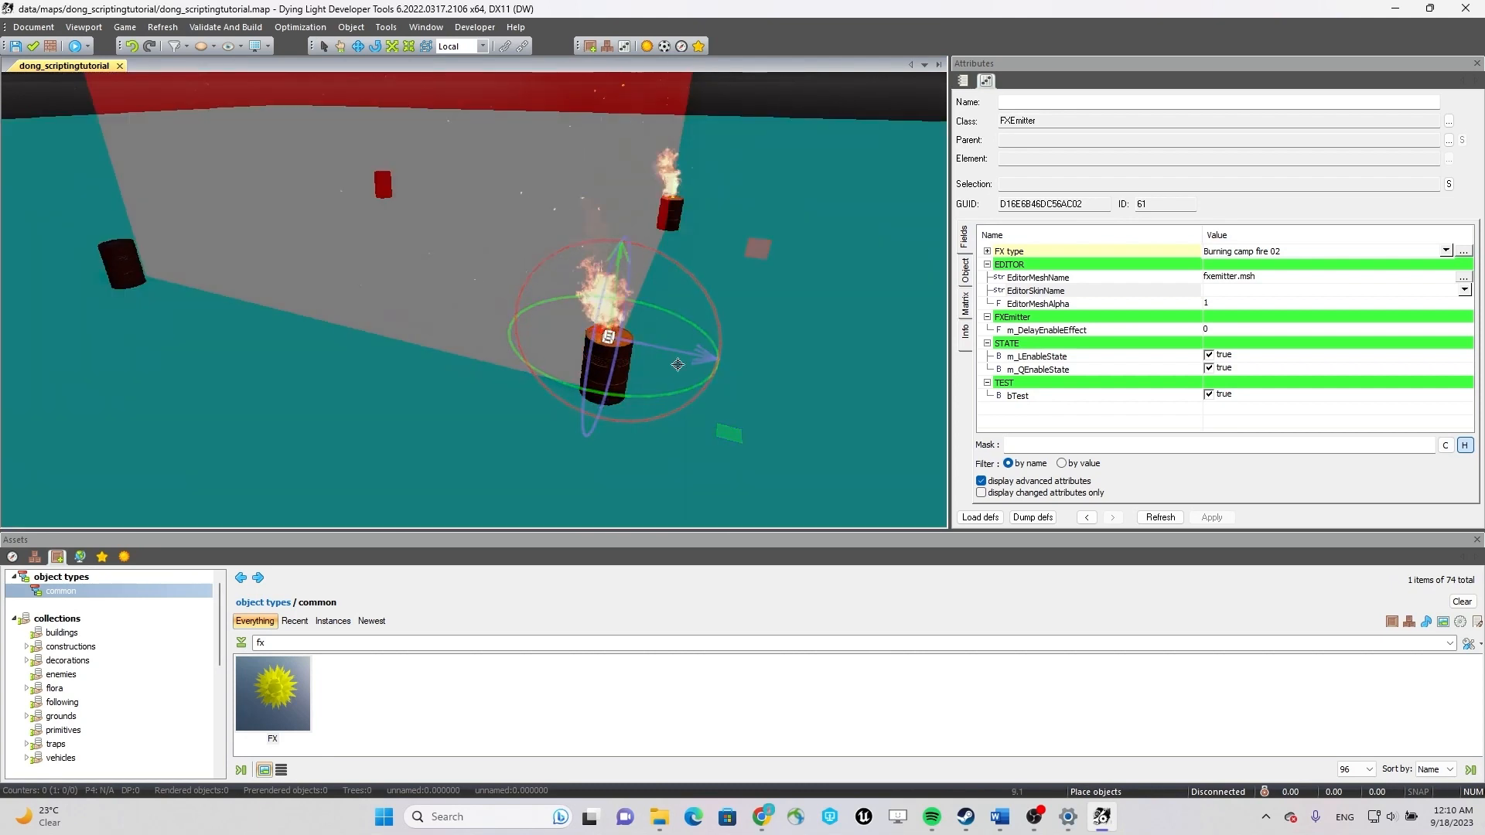
drag(682, 358, 682, 358)
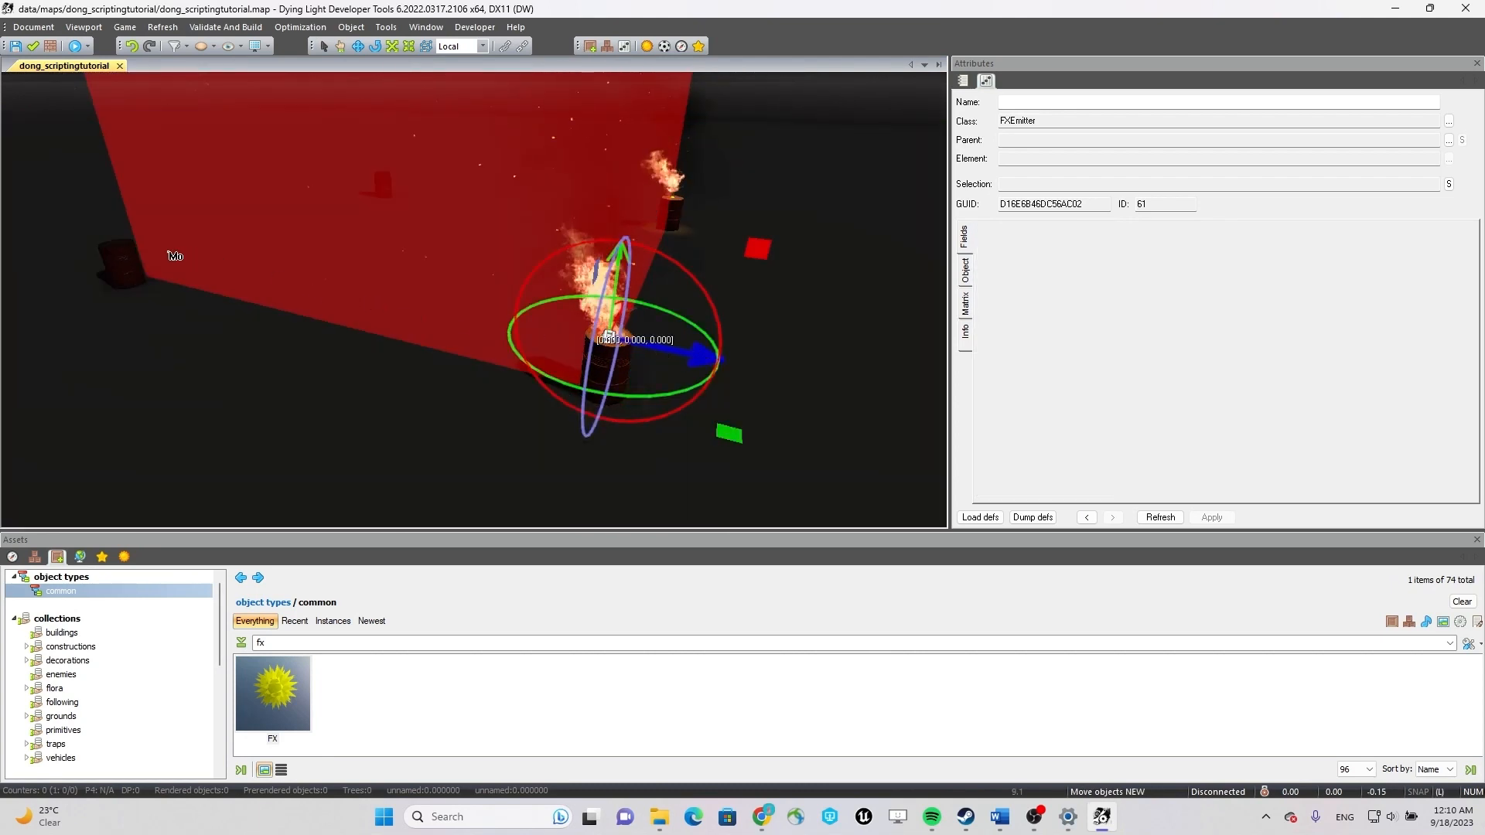
shift+drag(175, 256, 160, 253)
Reposition the third fire emitter so that it sits on the top of its barrel.
middle_drag(287, 317, 334, 267)
key(w)
key(a)
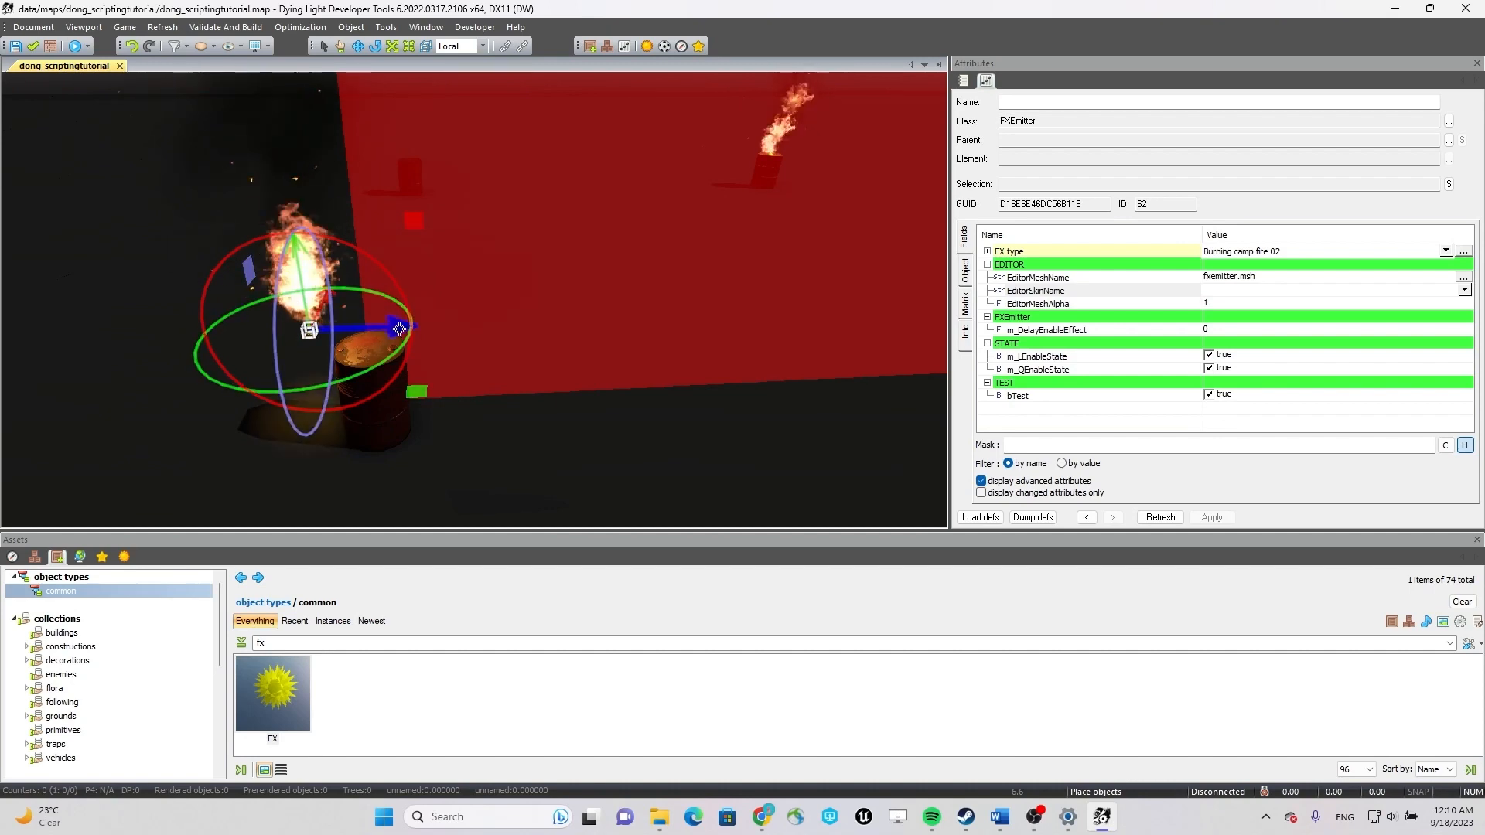
drag(399, 329, 465, 328)
middle_drag(467, 334, 727, 372)
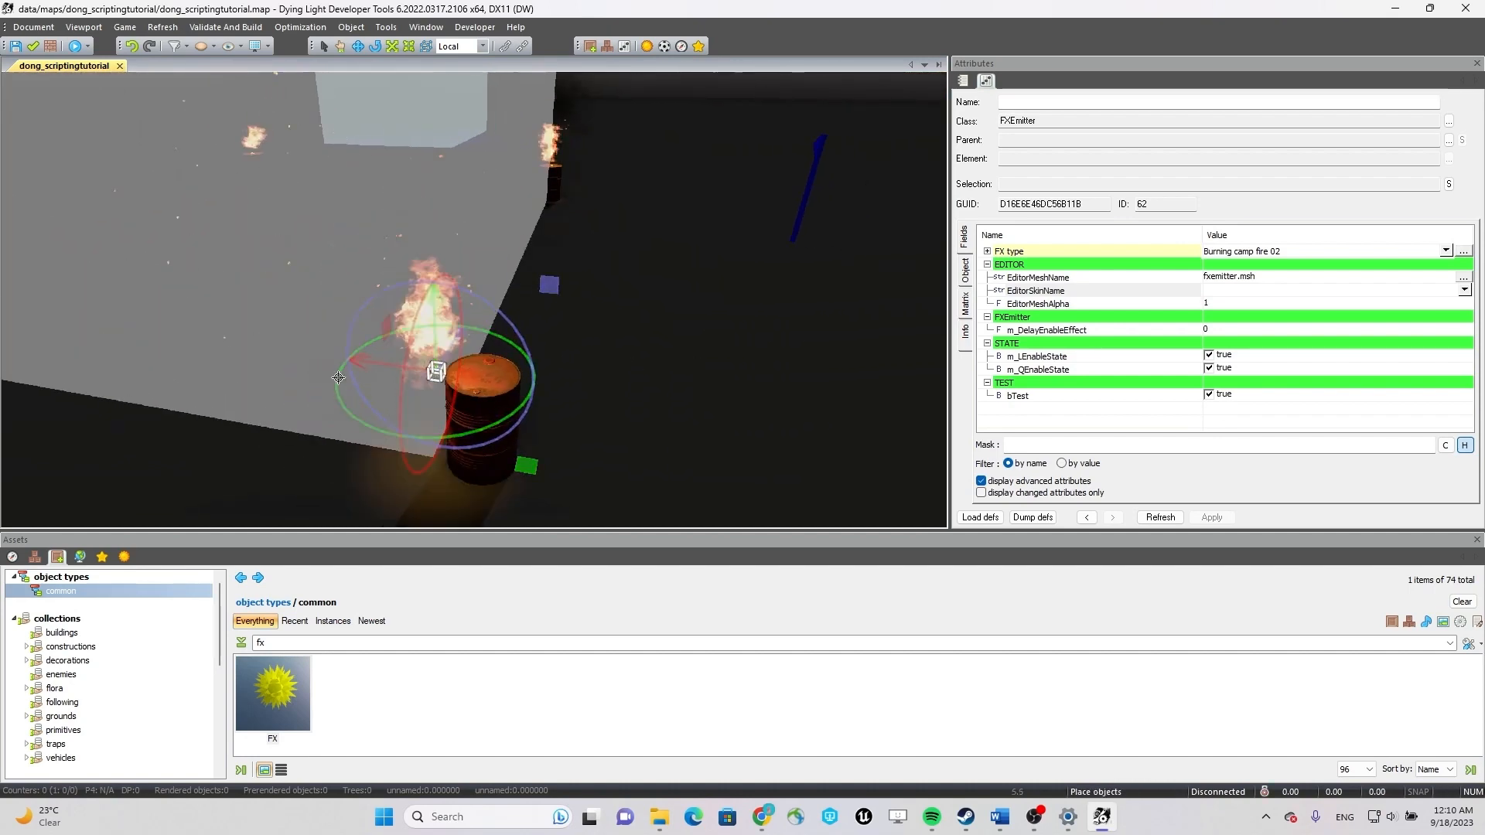
click(501, 380)
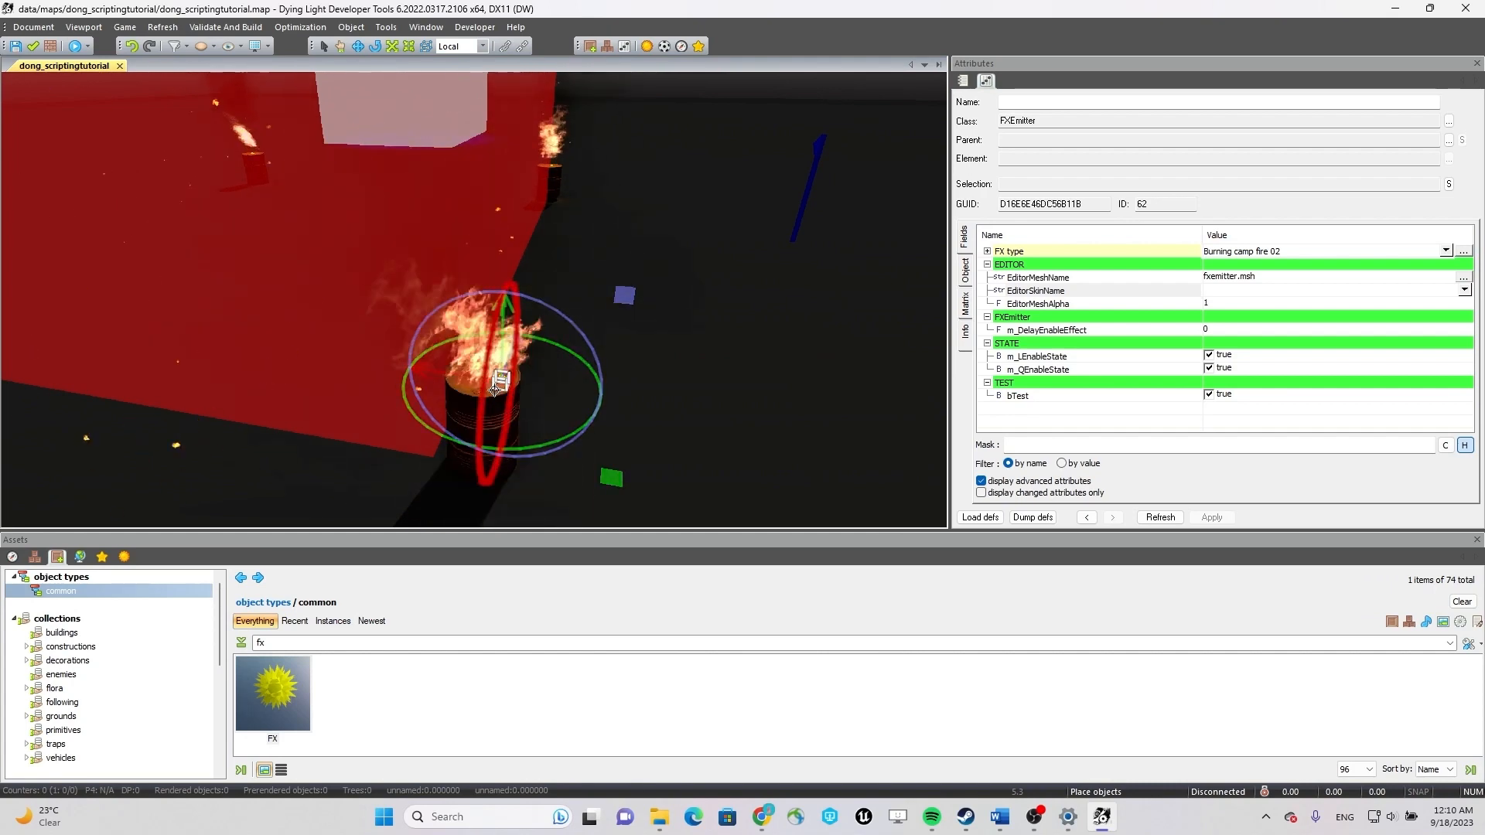
click(436, 372)
key(Escape)
Copy the first fire emitter along its Z axis toward the one barrel still without a flame.
click(445, 395)
drag(424, 446, 377, 436)
right_drag(576, 388, 370, 261)
click(369, 252)
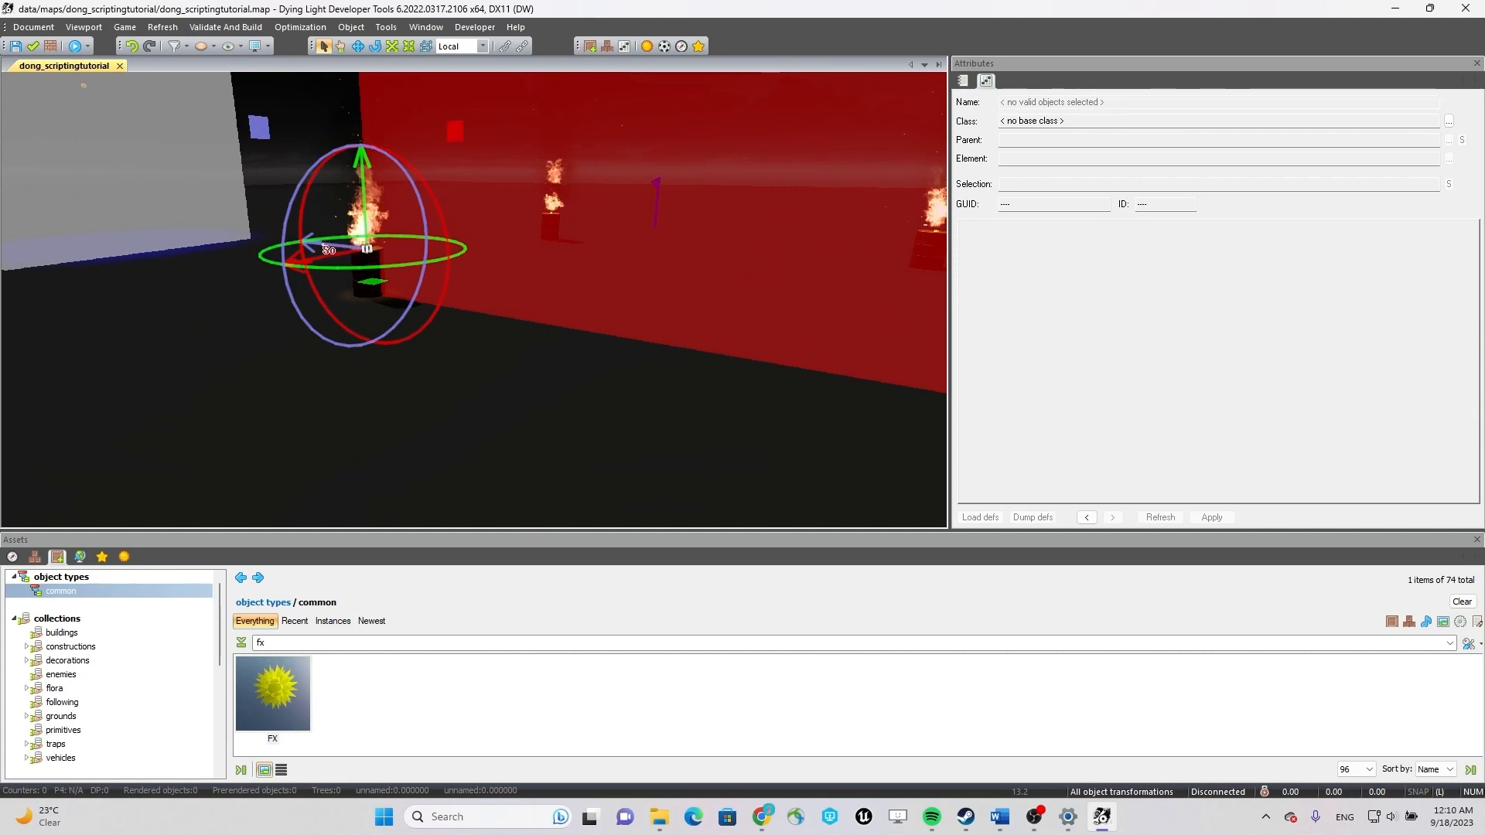
click(326, 249)
drag(326, 249, 376, 262)
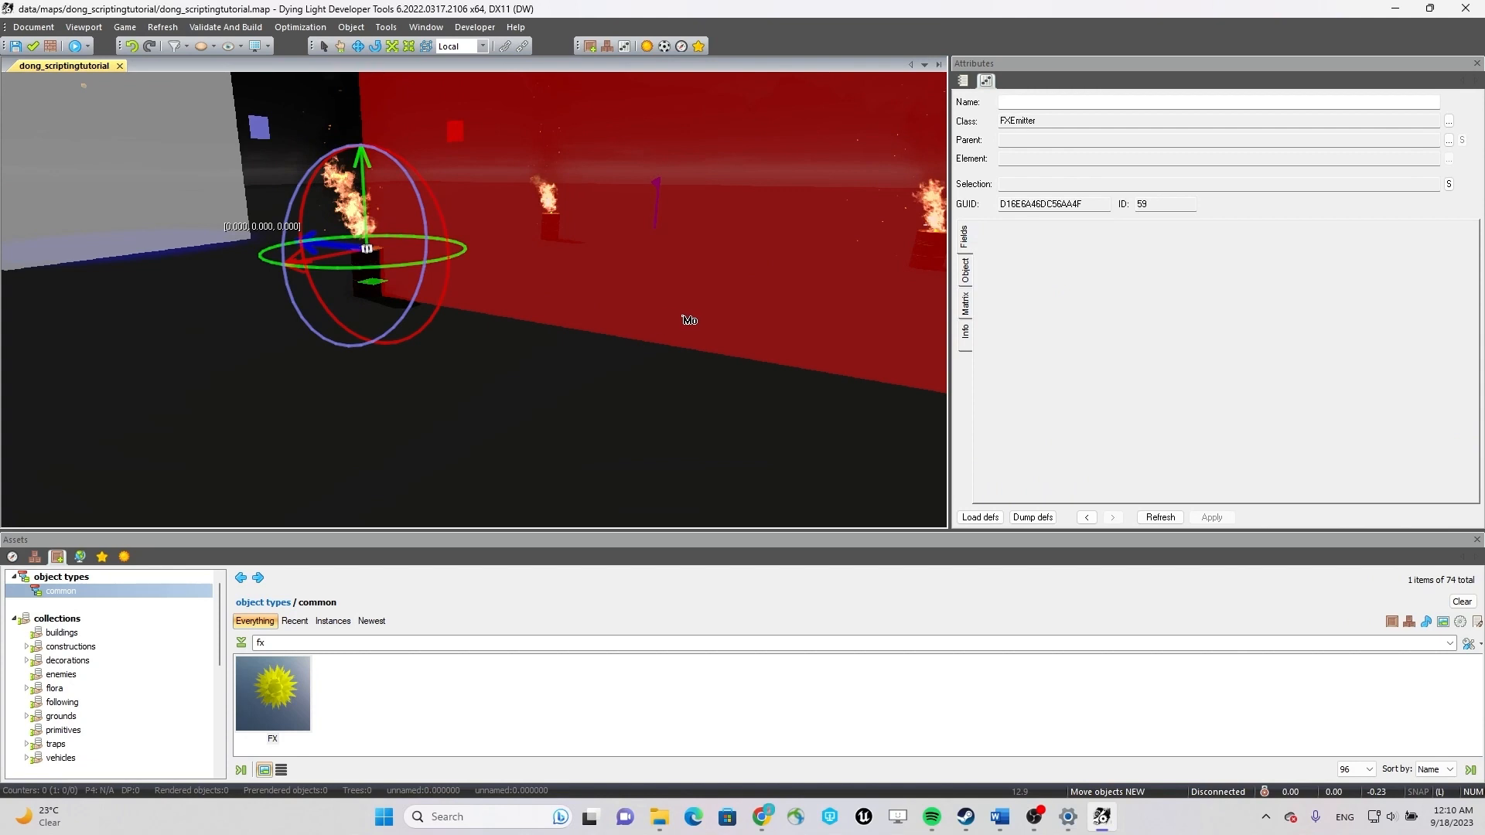
shift+drag(679, 313, 678, 314)
Bring the fourth fire emitter onto the remaining barrel and line the barrel up beneath the flame.
right_drag(653, 318, 712, 364)
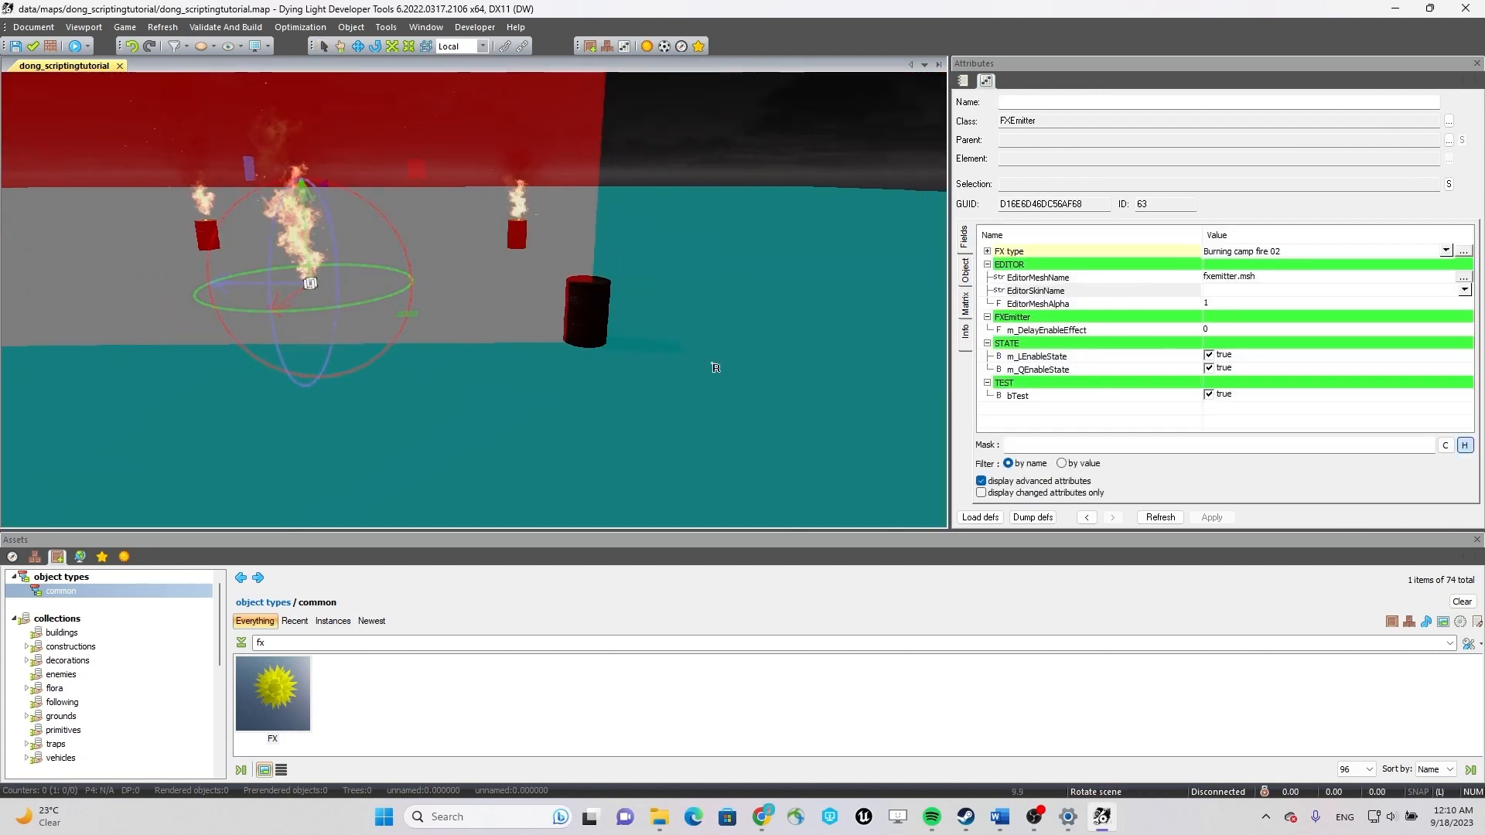
right_drag(276, 289, 573, 274)
click(309, 340)
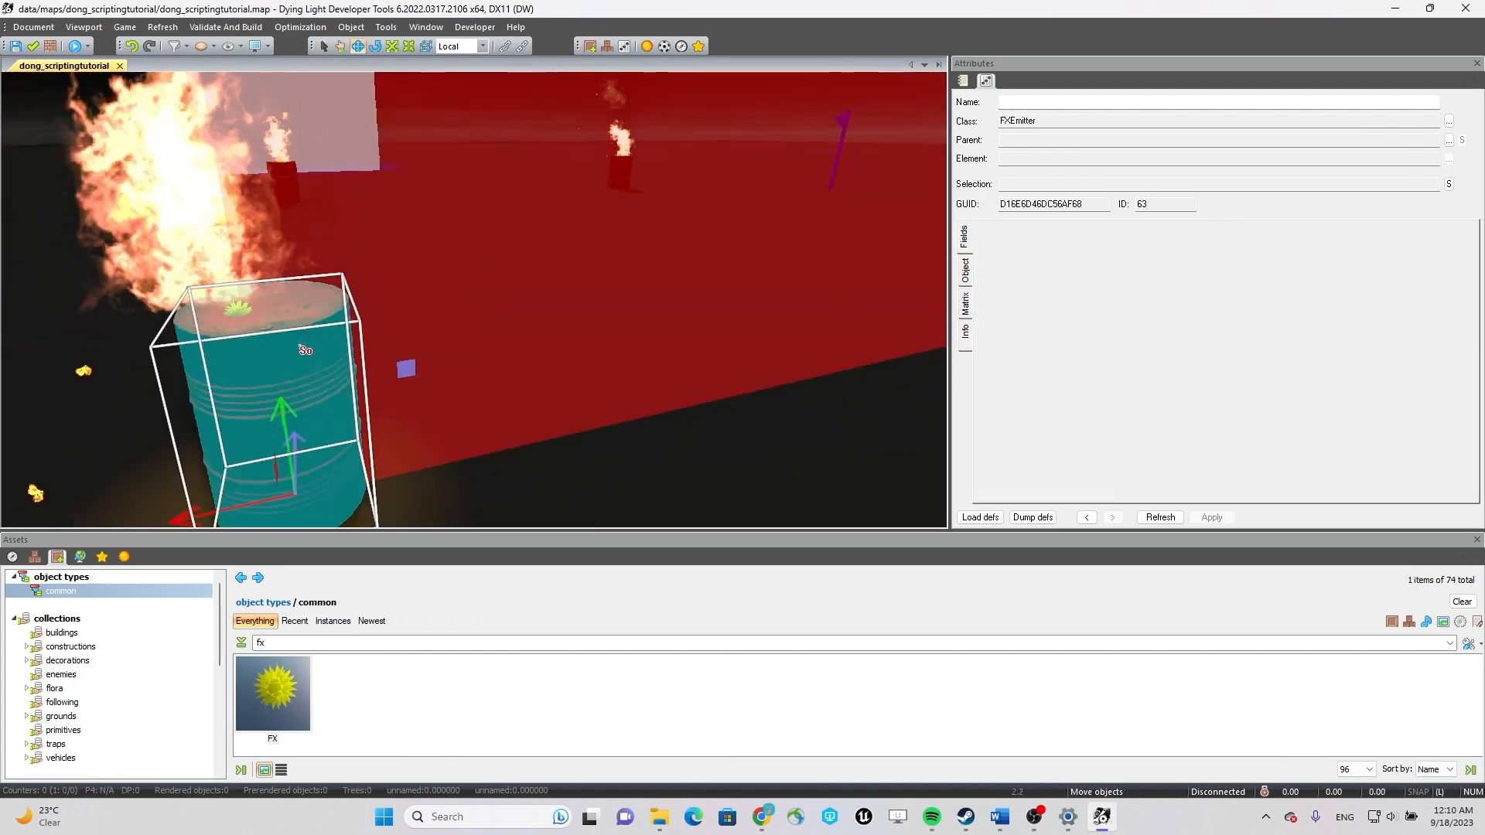
mouse_move(246, 515)
right_down()
mouse_move(378, 265)
mouse_move(376, 203)
mouse_move(456, 270)
mouse_move(418, 294)
right_up()
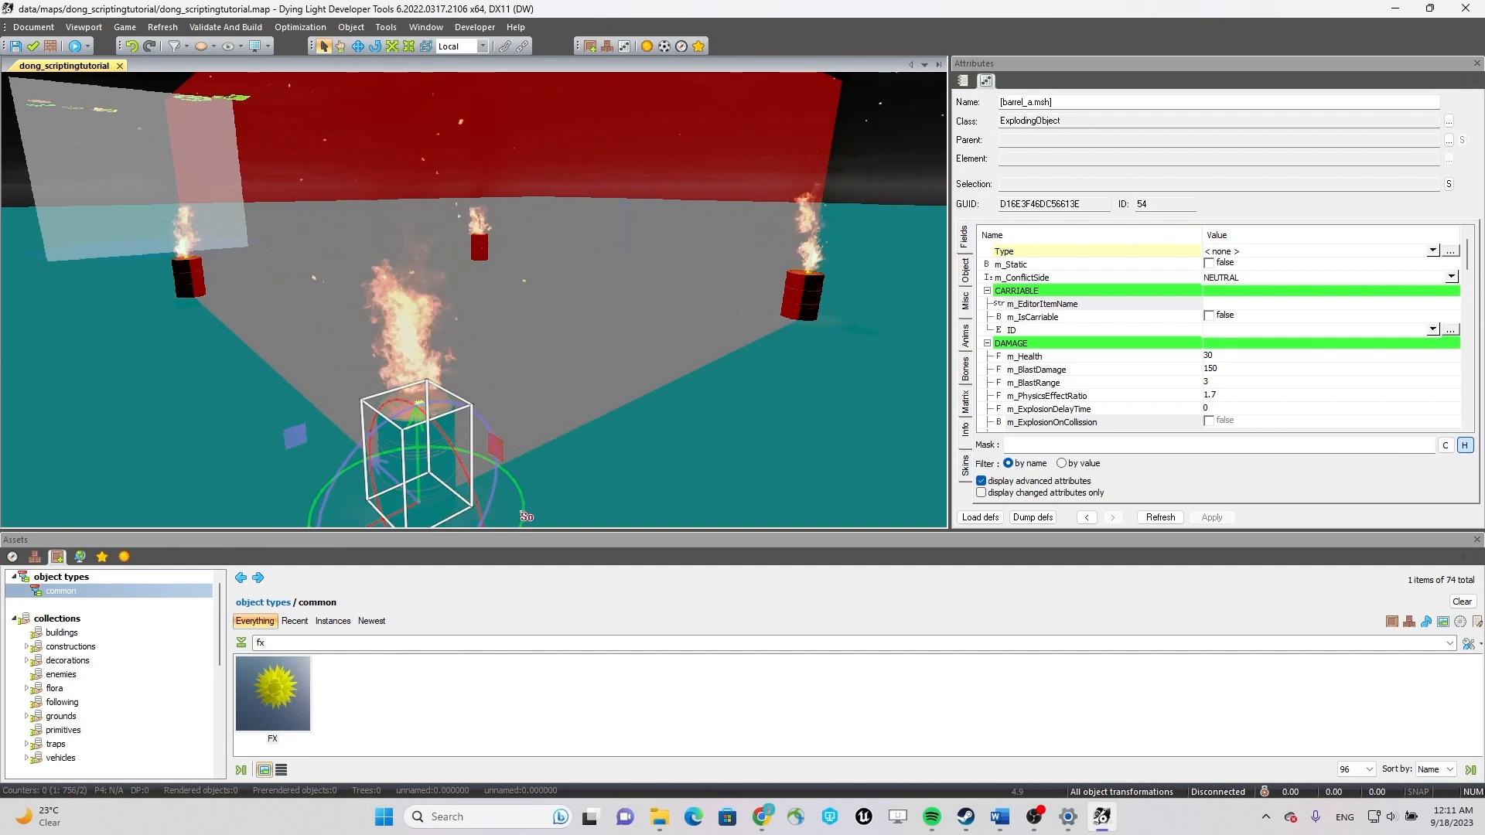
Select the fourth fire emitter on its barrel and disable its m_LEnableState.
drag(574, 334, 514, 282)
key(w)
key(s)
mouse_move(511, 283)
right_down()
mouse_move(535, 311)
mouse_move(529, 358)
right_up()
key(w)
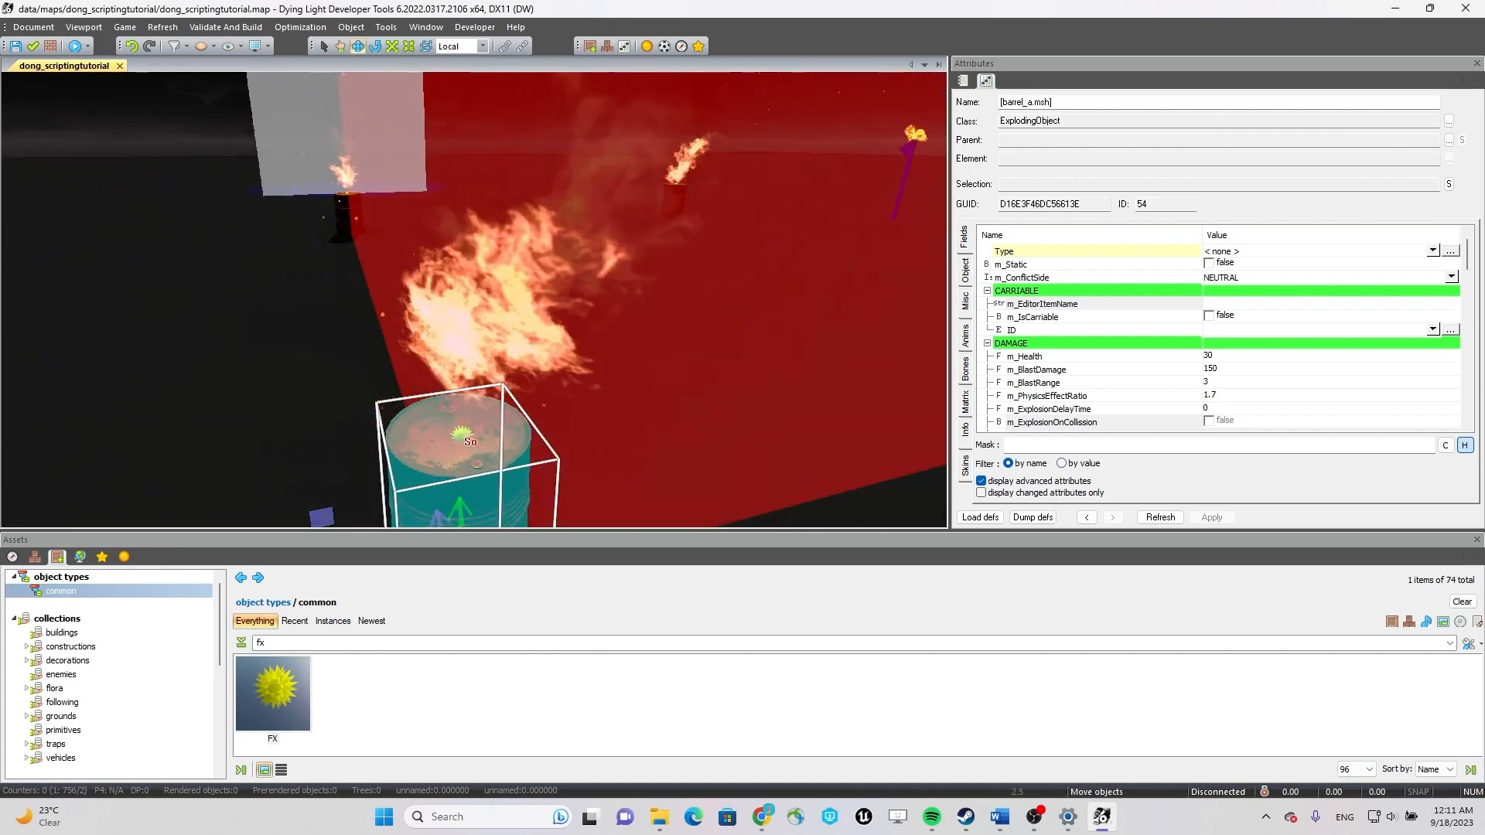
key(Escape)
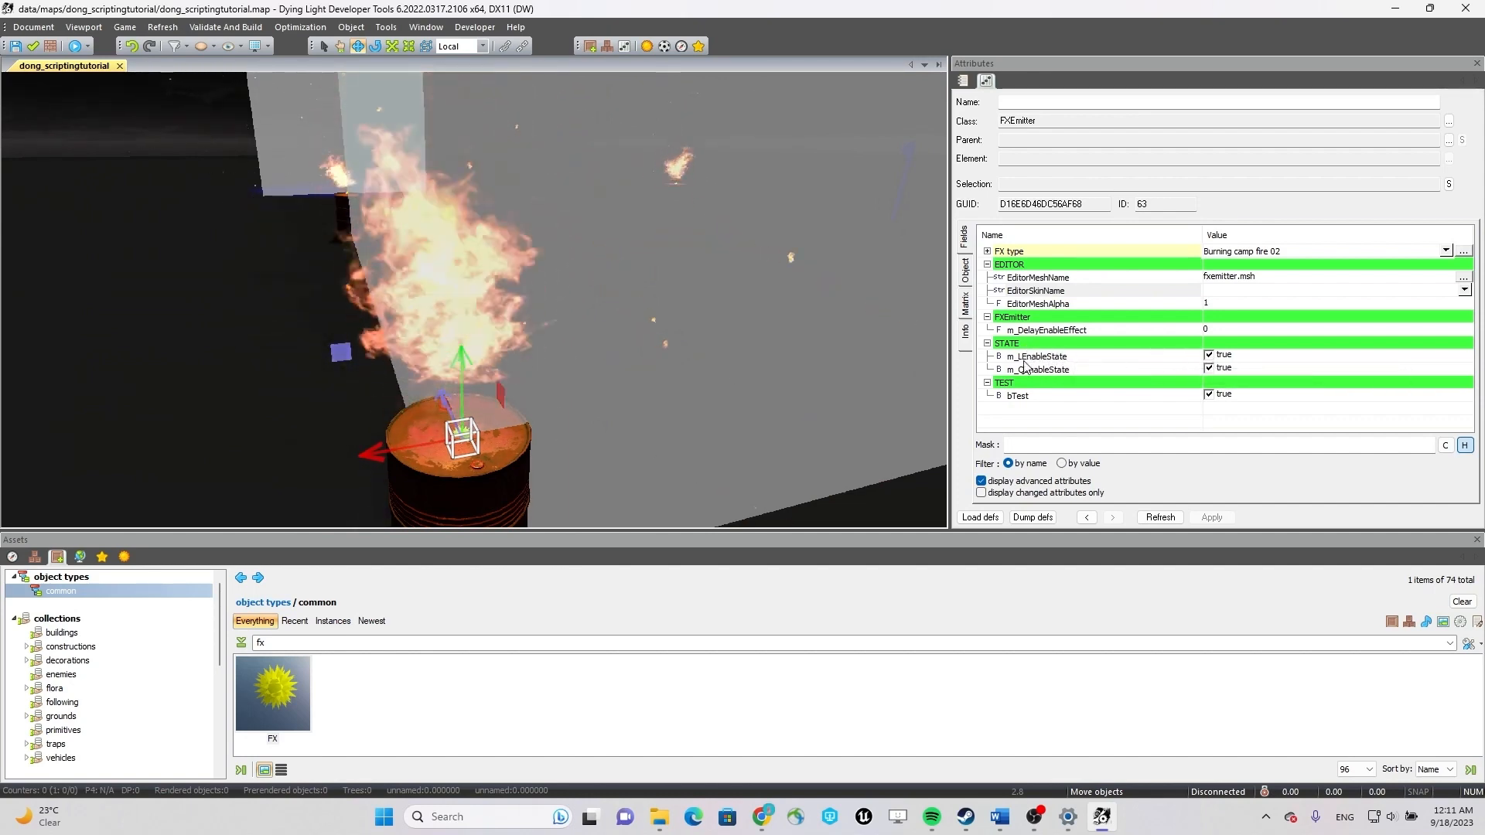
click(1209, 355)
Disable m_LEnableState on the first fire emitter as well.
mouse_move(657, 349)
right_down()
mouse_move(615, 240)
mouse_move(614, 272)
right_up()
key(w)
click(530, 378)
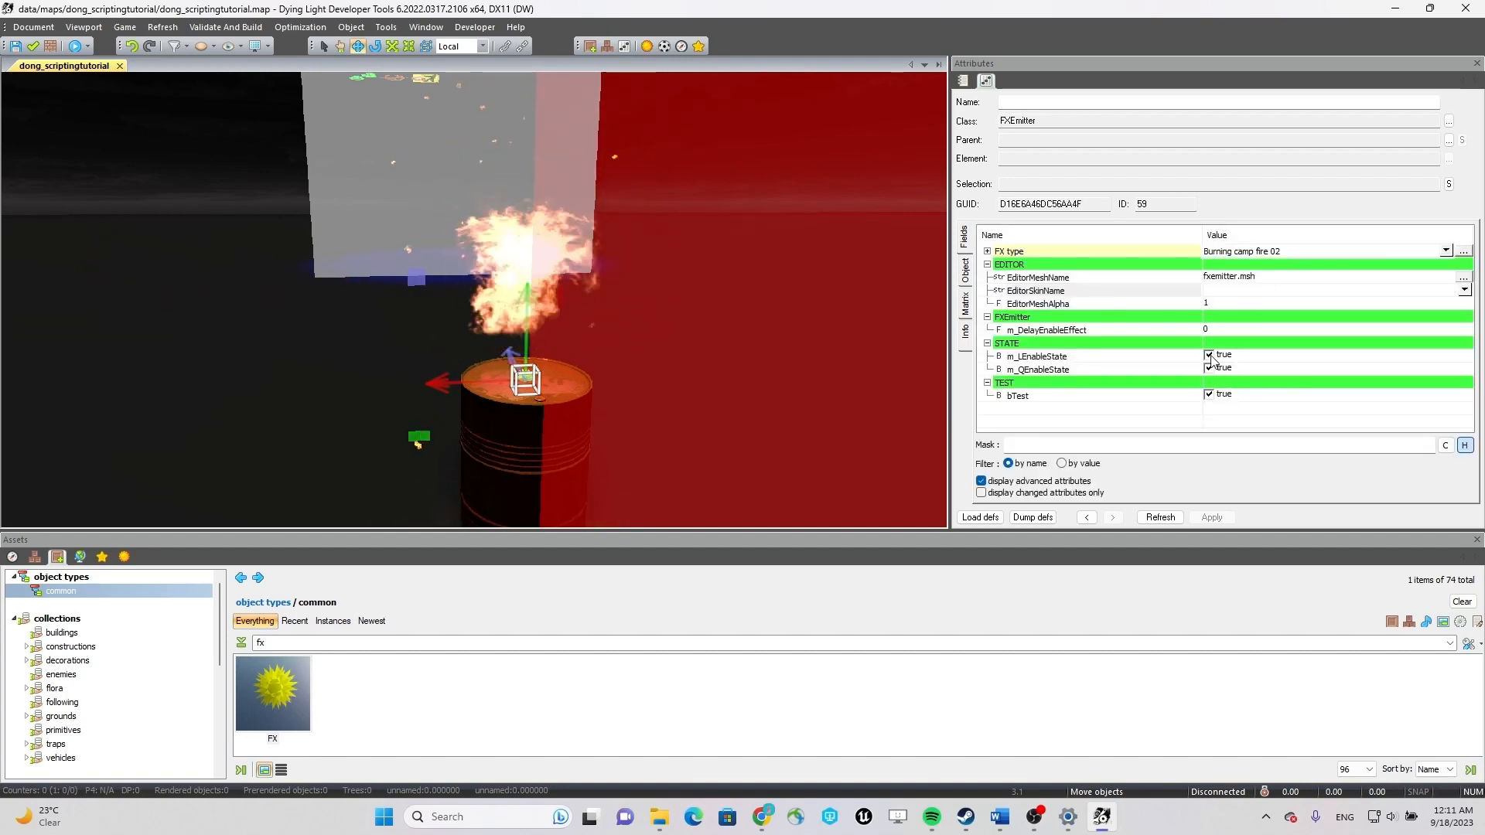
click(1209, 357)
Disable m_LEnableState on the two remaining fire emitters.
mouse_move(671, 241)
right_down()
mouse_move(707, 207)
mouse_move(919, 229)
right_up()
key(s)
key(w)
click(477, 326)
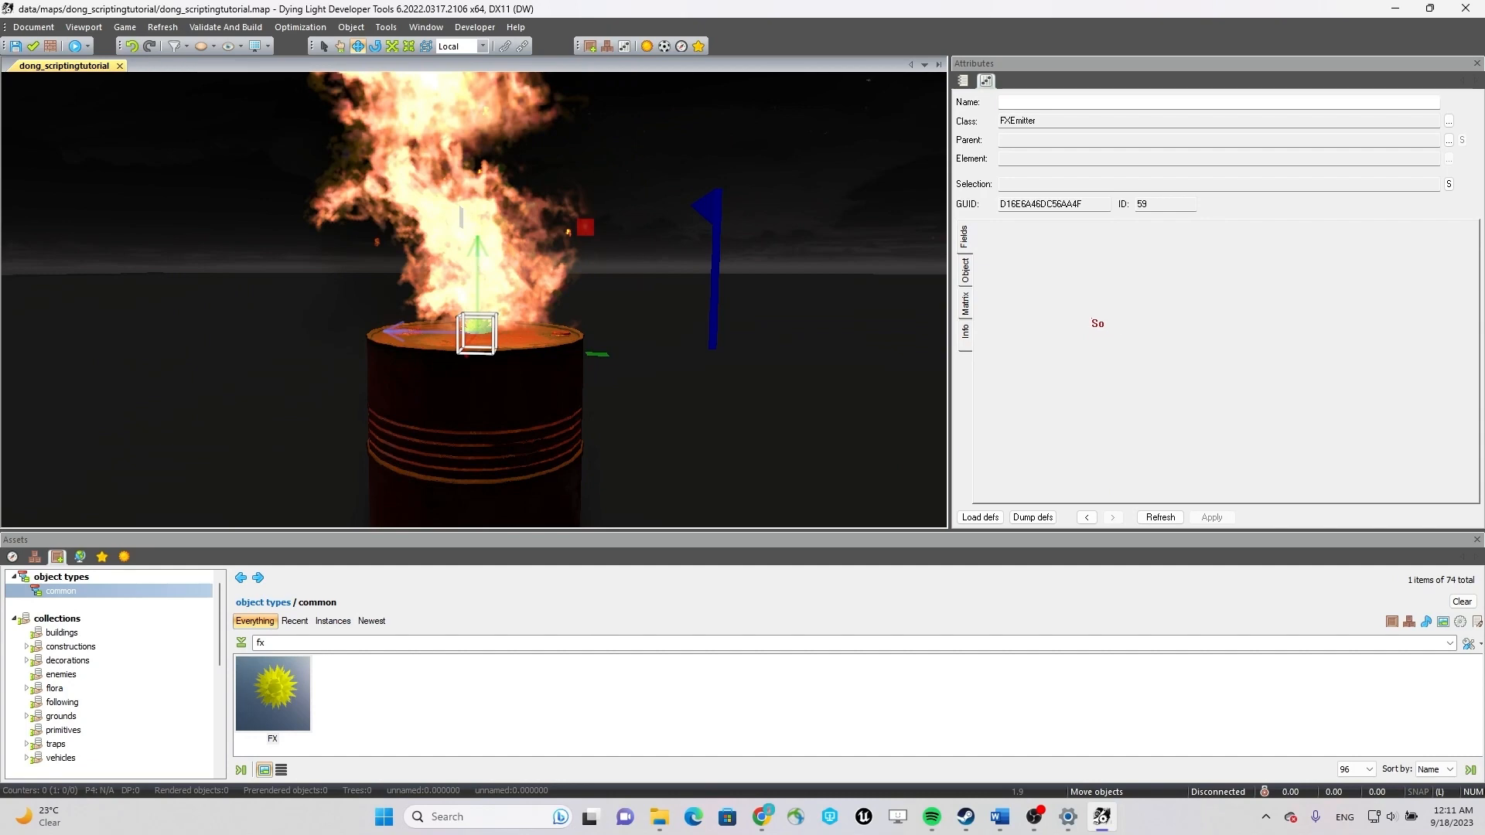
right_drag(718, 302, 909, 319)
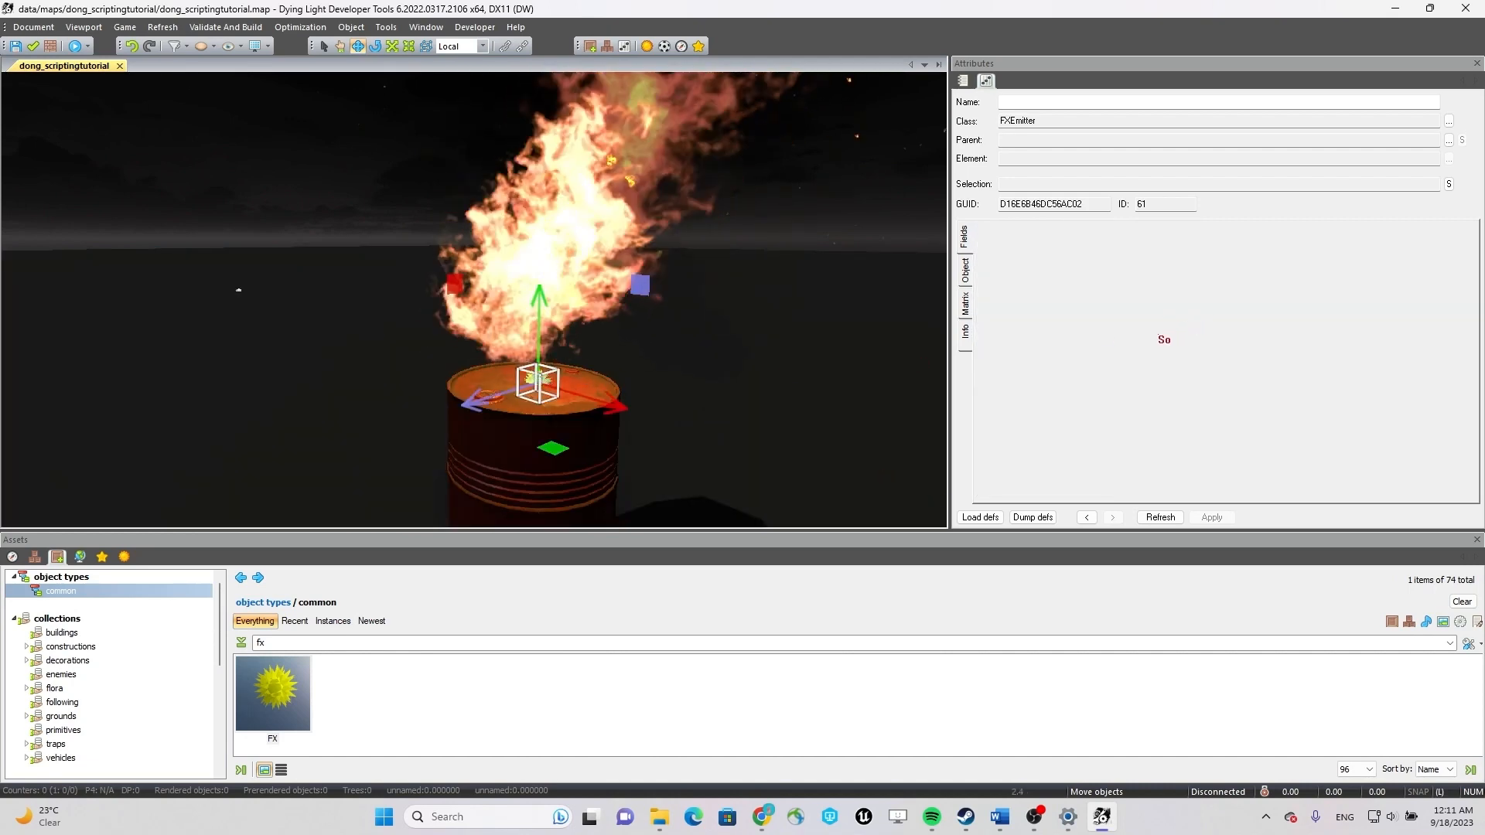
click(1209, 355)
Select the AIEscapeArea box between the burning barrels and disable its m_LEnableState.
mouse_move(750, 339)
right_down()
mouse_move(618, 330)
mouse_move(182, 358)
right_up()
click(641, 218)
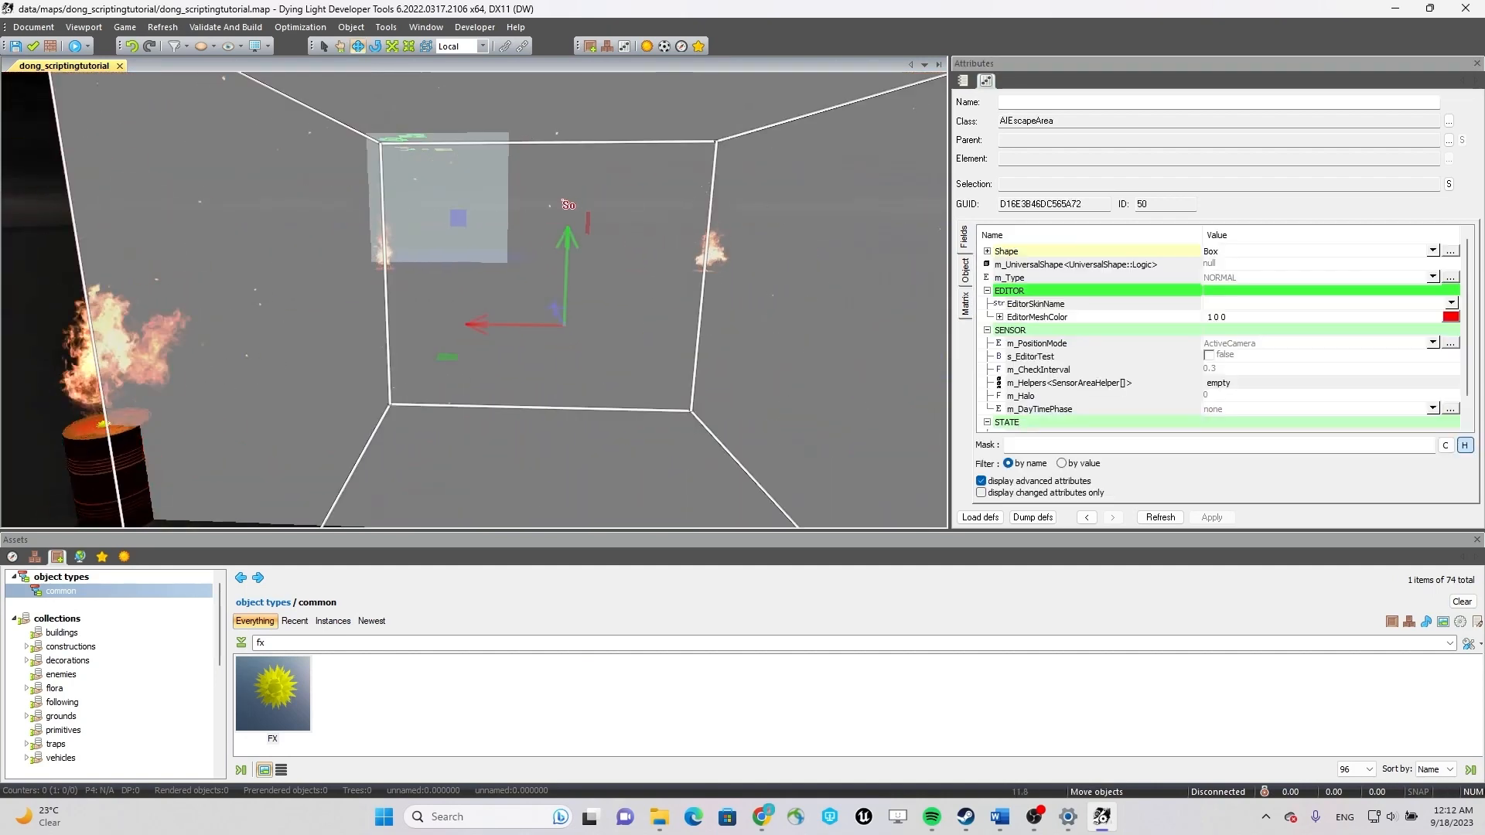
scroll(641, 218, down, 4)
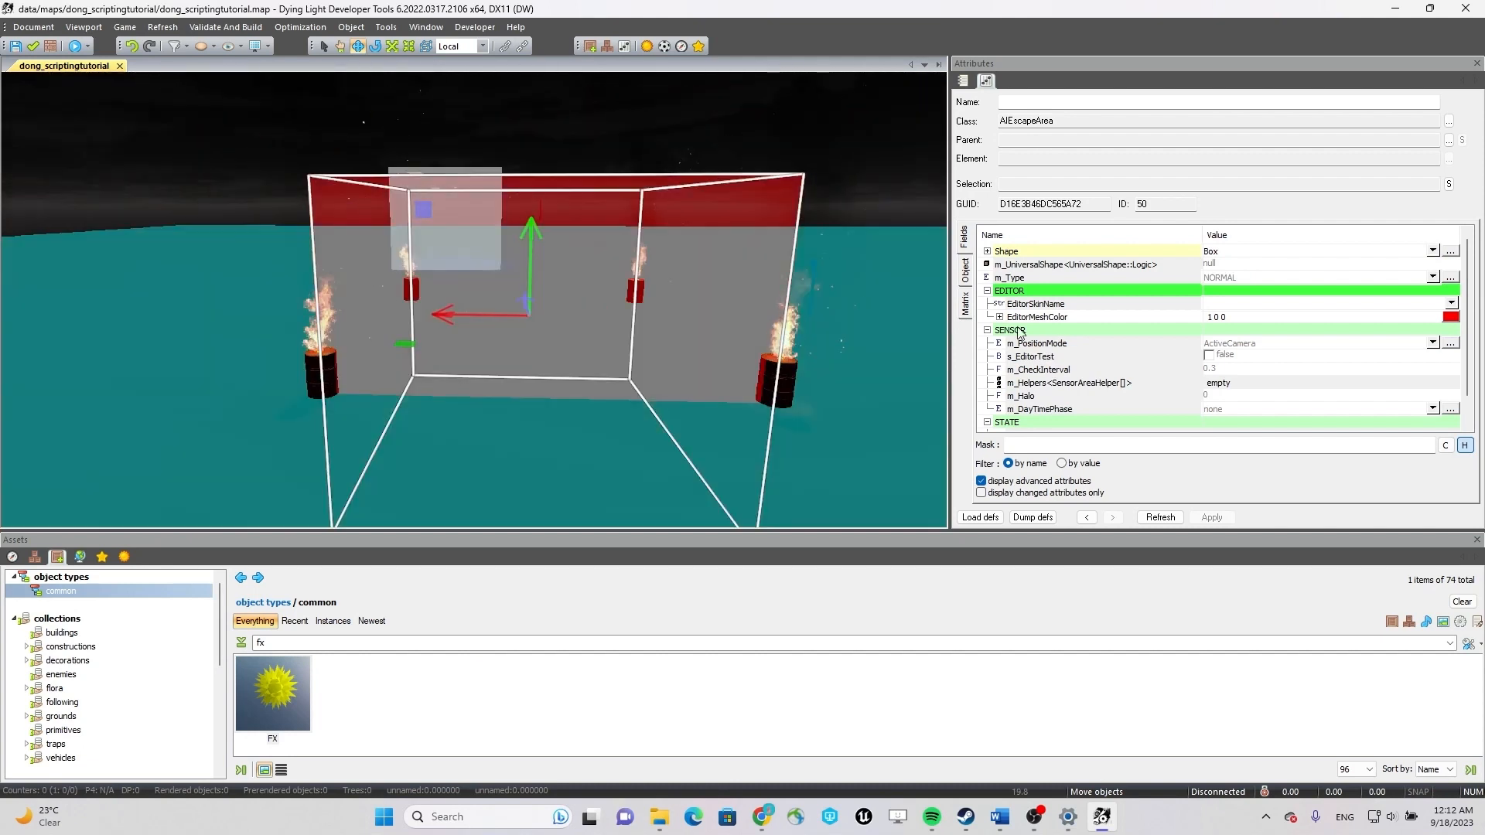
drag(1468, 298, 1468, 323)
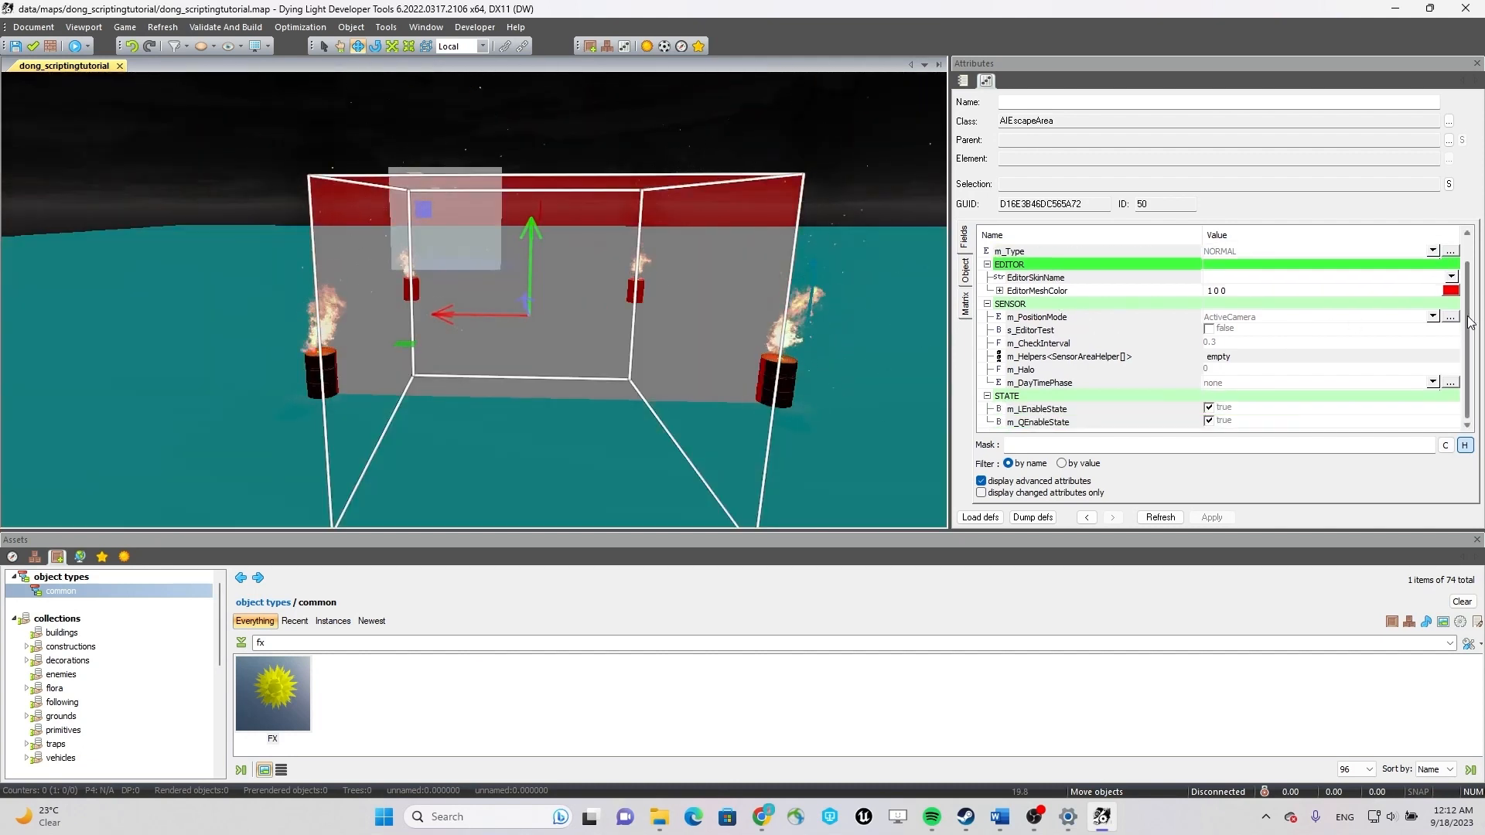
click(1209, 408)
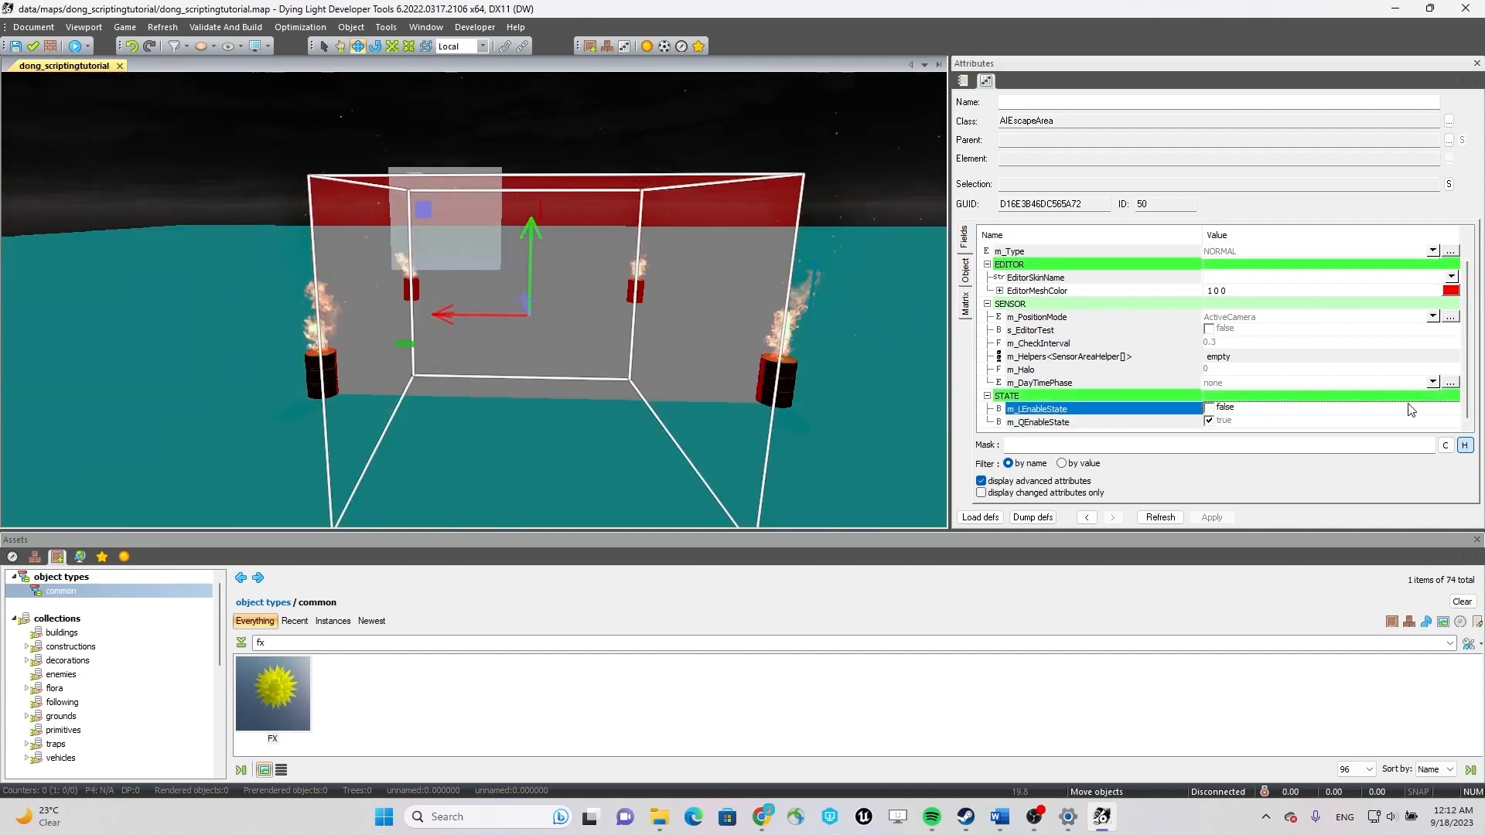
Select the HubZone box and disable its m_LEnableState.
key(w)
right_drag(864, 377, 757, 365)
click(717, 354)
right_drag(594, 354, 910, 390)
key(s)
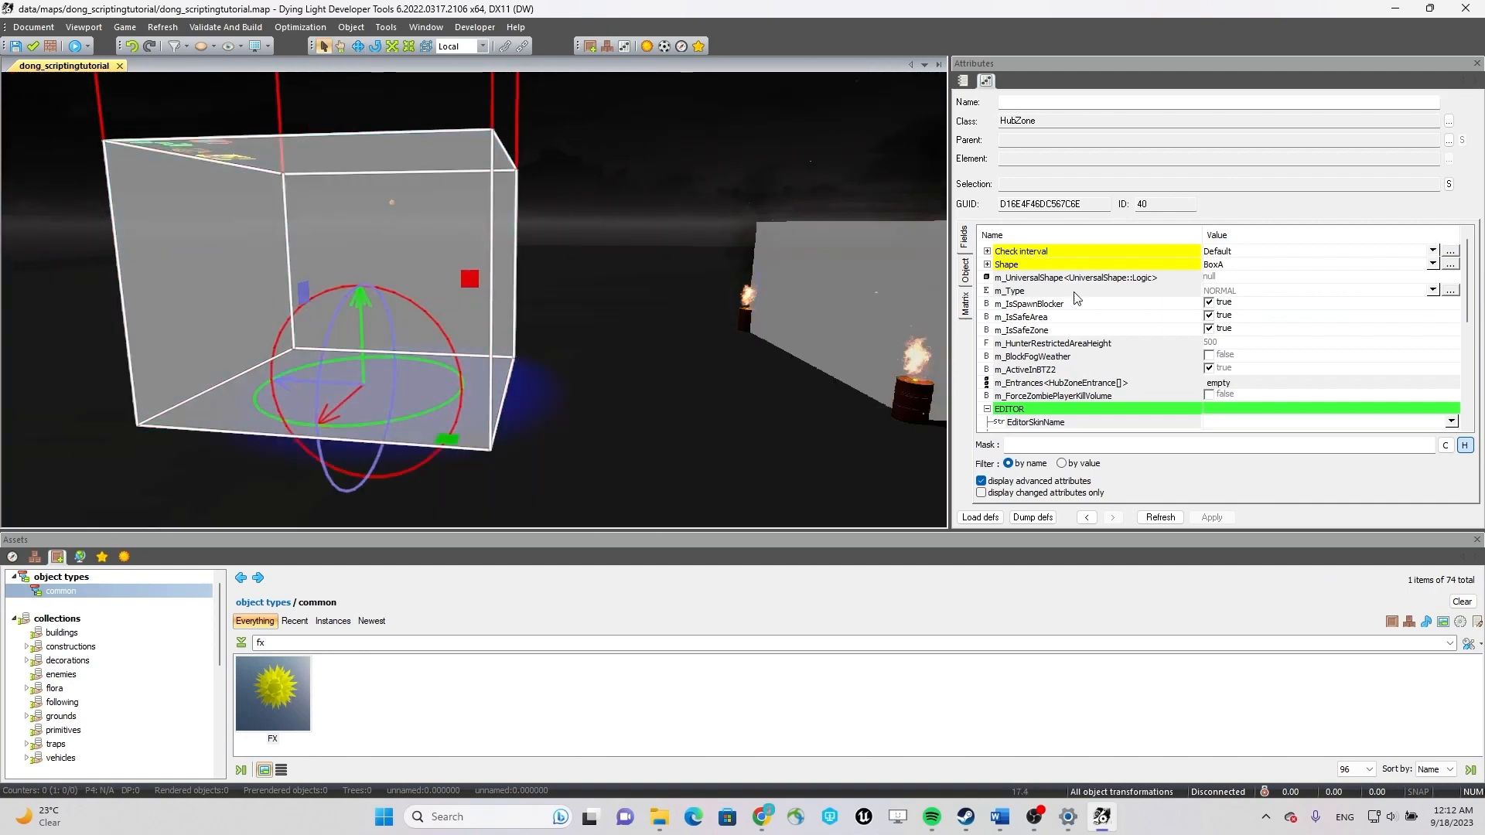
scroll(1233, 384, down, 1)
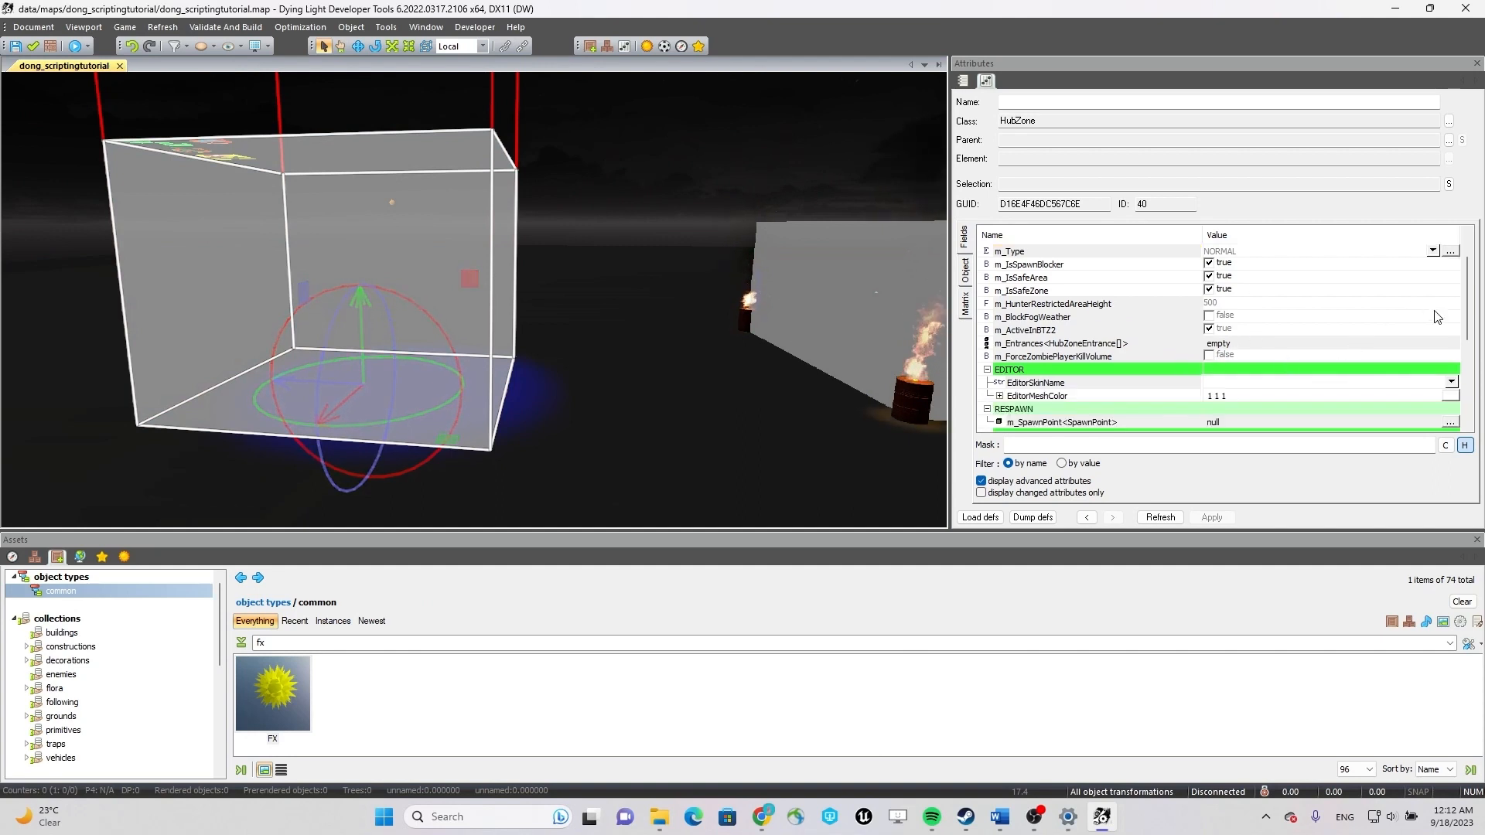
drag(1472, 323, 1473, 412)
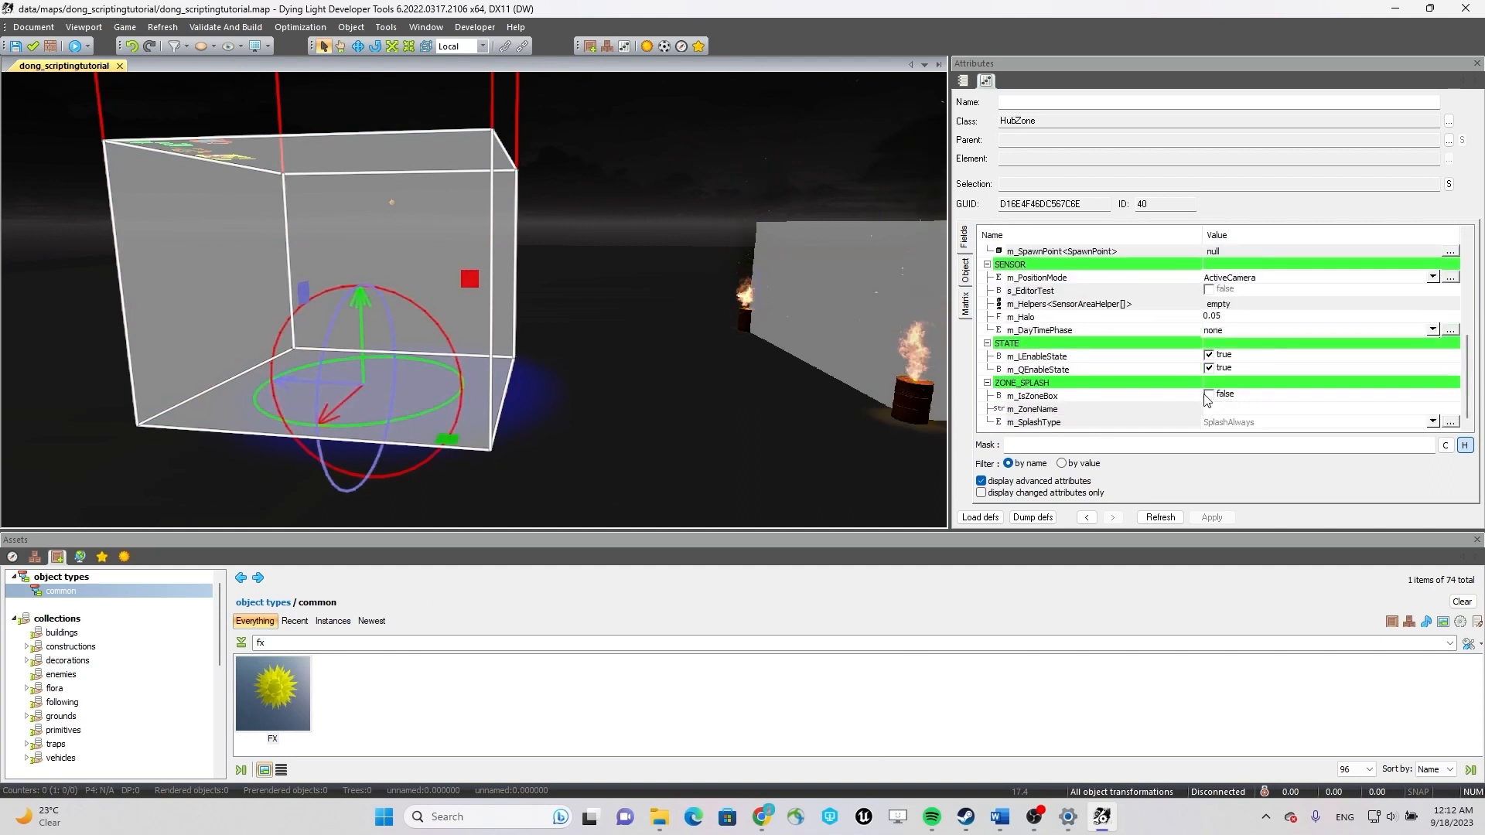
click(1208, 355)
Select the light object inside the hub zone and disable its m_LEnableState.
right_drag(652, 328, 631, 357)
key(w)
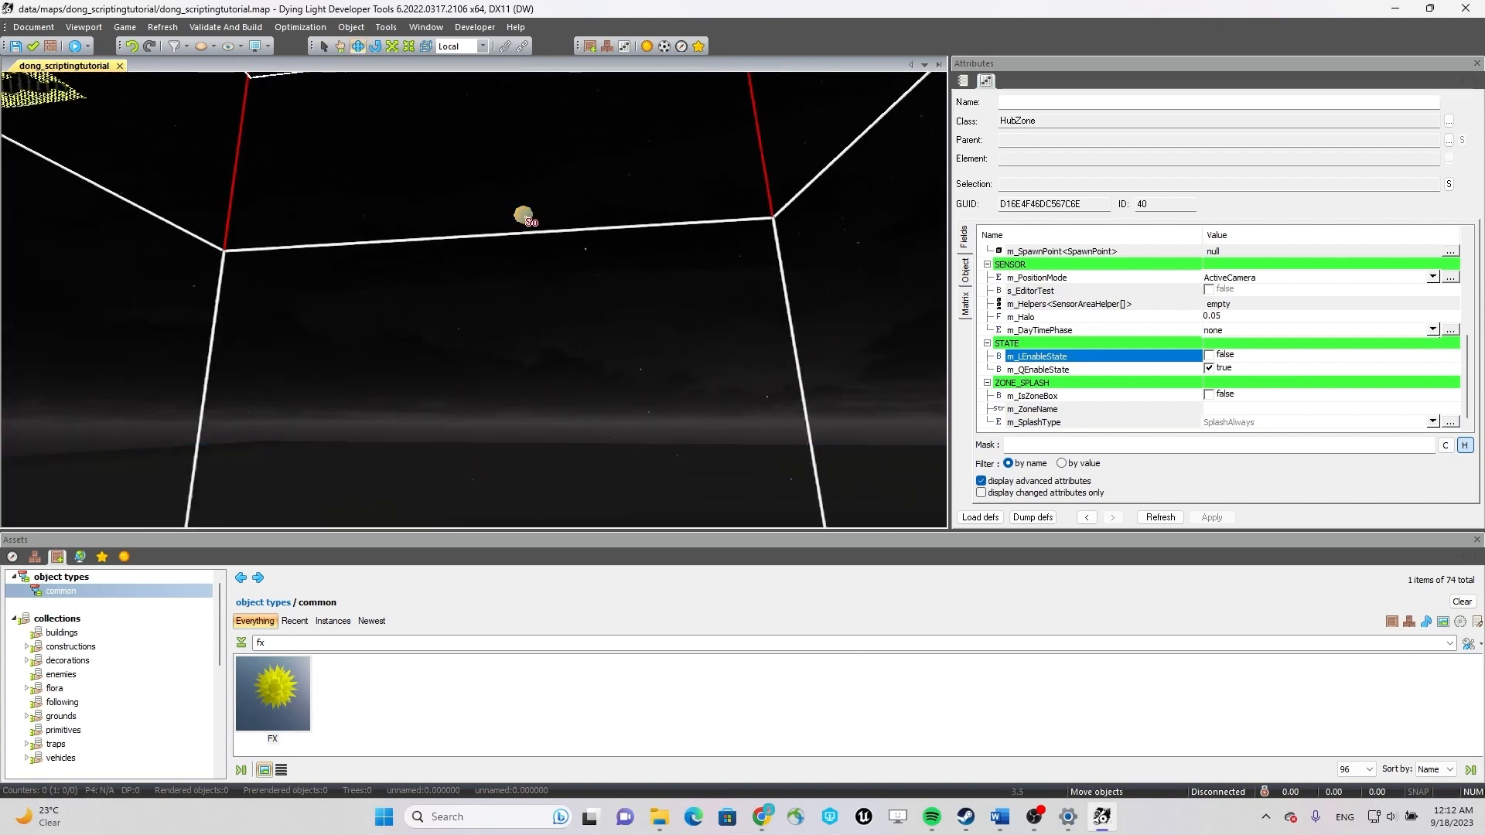
click(526, 217)
click(1220, 332)
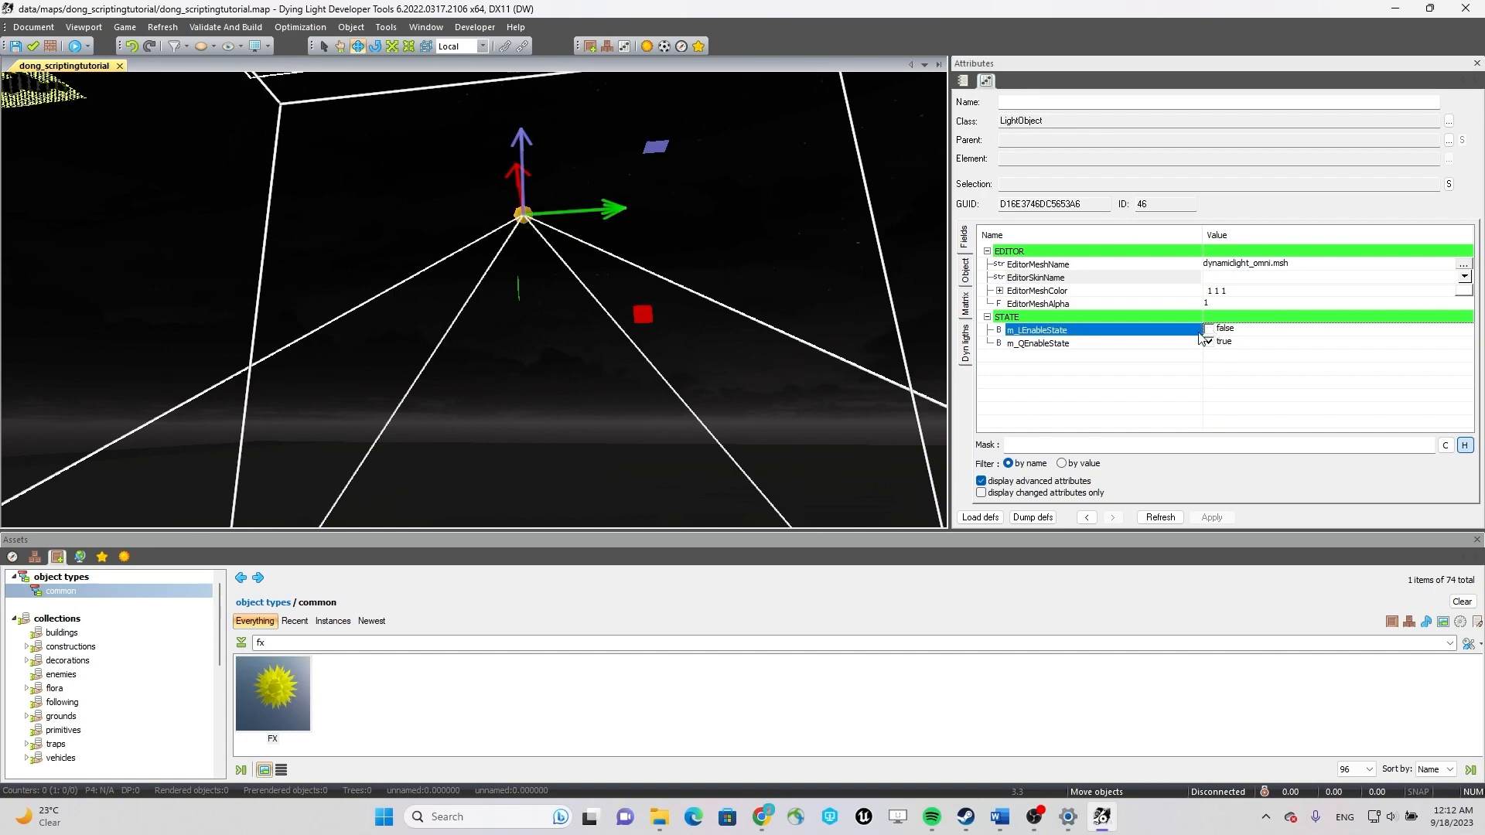
Try to move the hub zone and its light together along their Local axes.
mouse_move(695, 309)
right_down()
mouse_move(694, 493)
mouse_move(597, 549)
mouse_move(659, 545)
right_up()
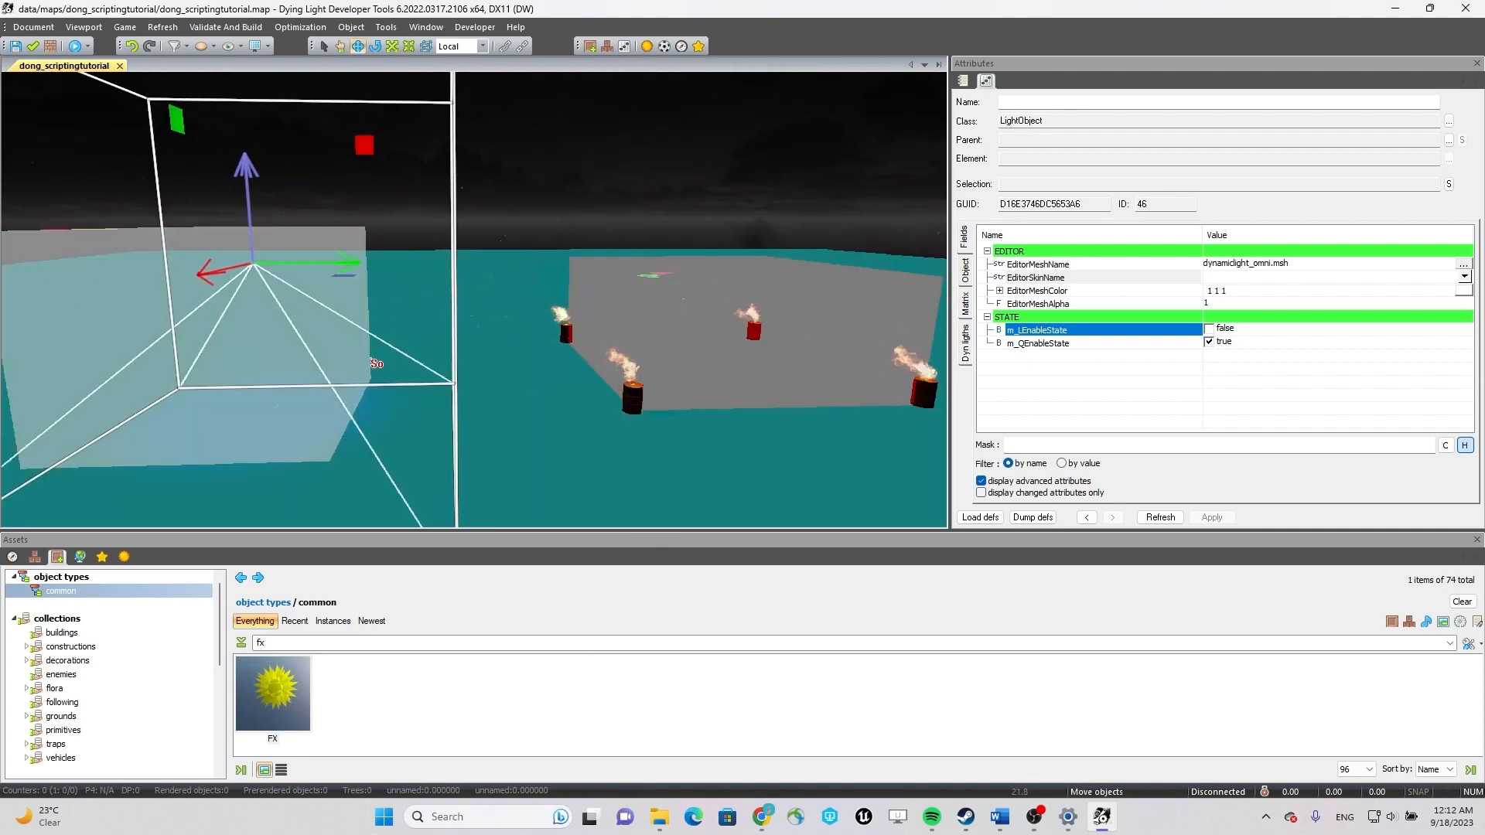
scroll(371, 361, down, 4)
ctrl+click(172, 266)
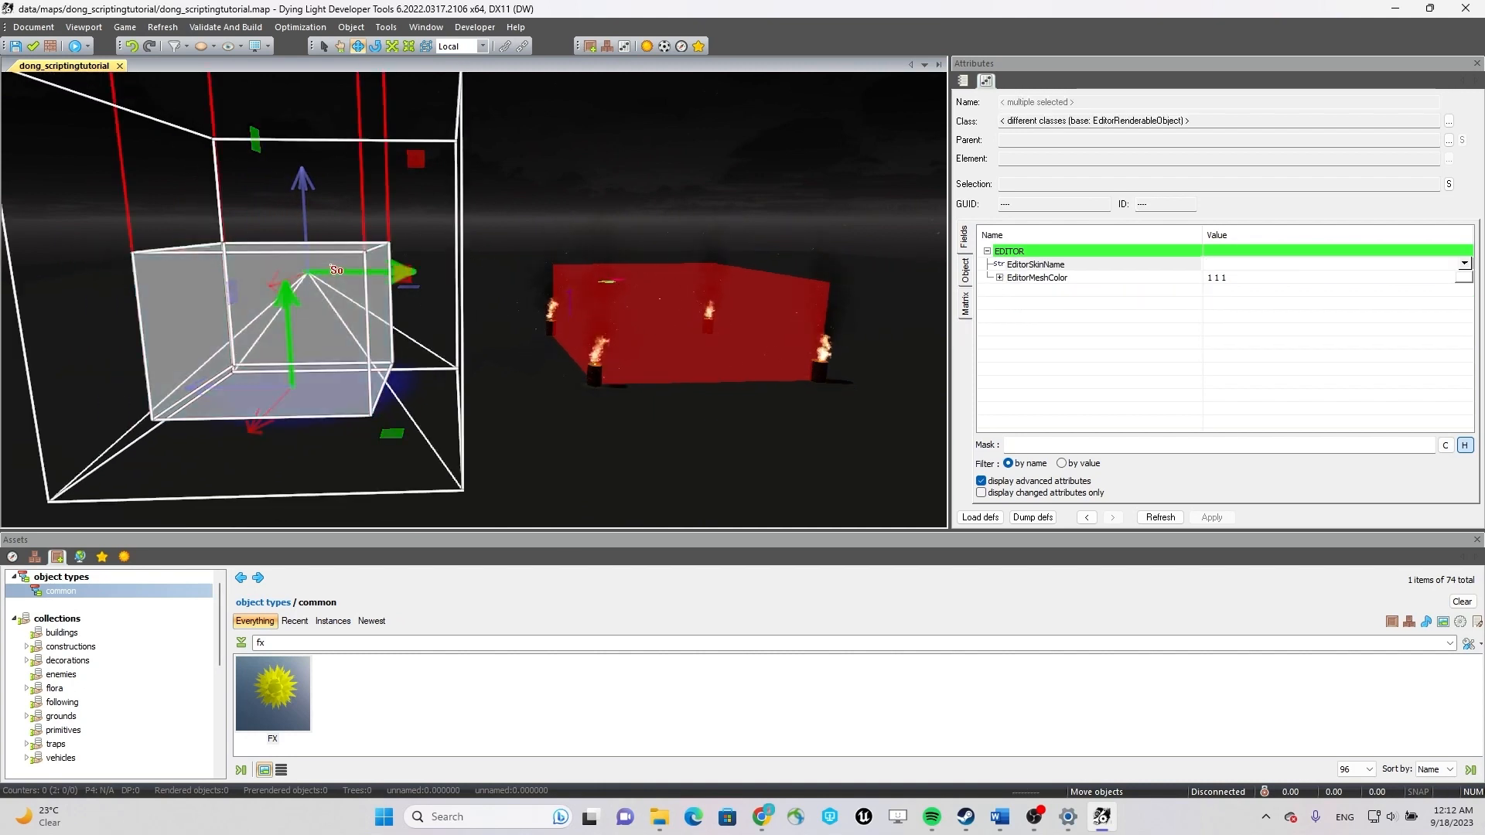
drag(290, 280, 389, 245)
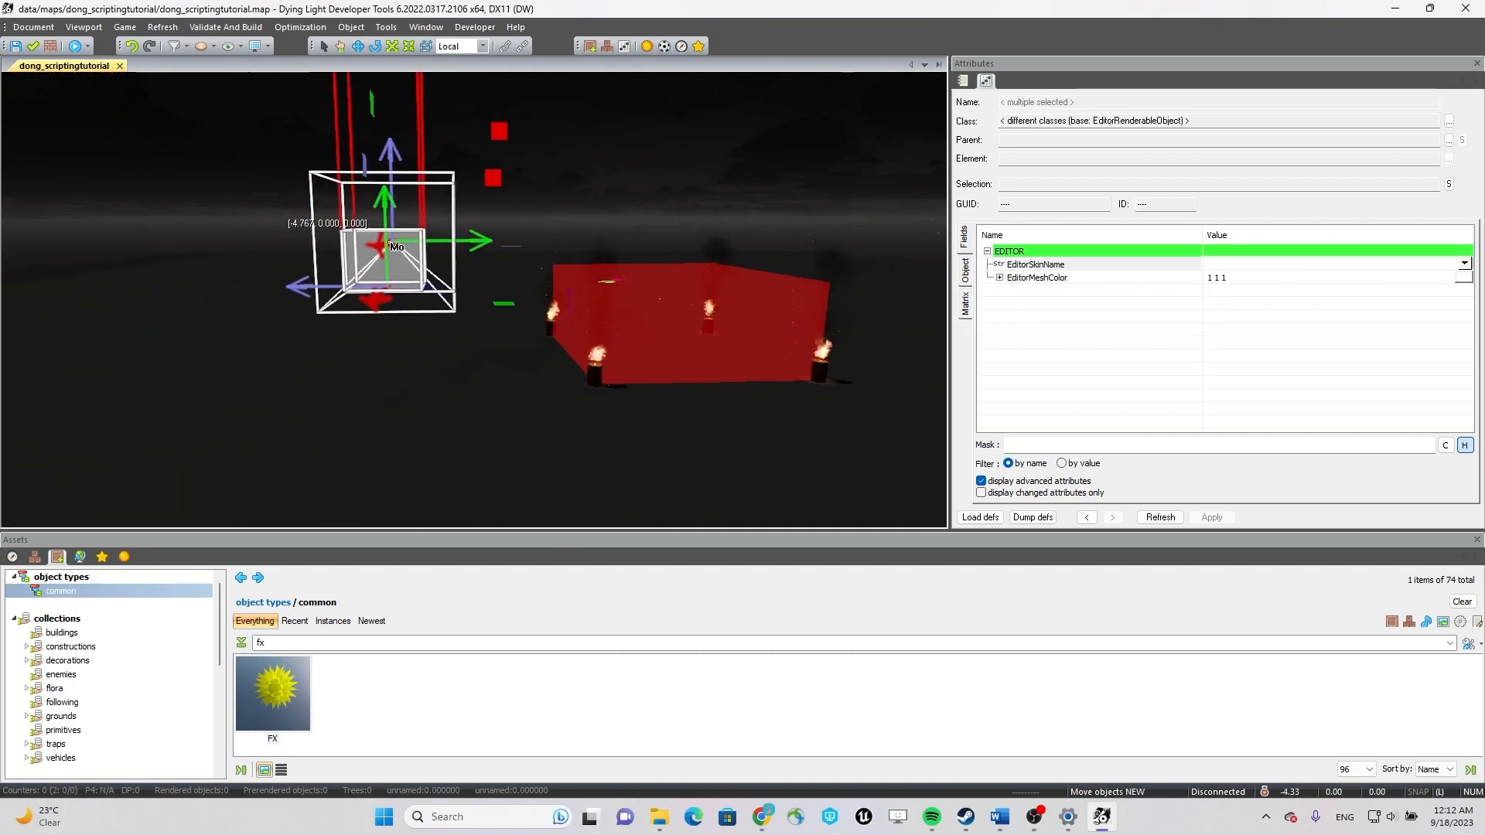
drag(364, 297, 360, 304)
right_drag(387, 303, 489, 319)
drag(347, 222, 455, 231)
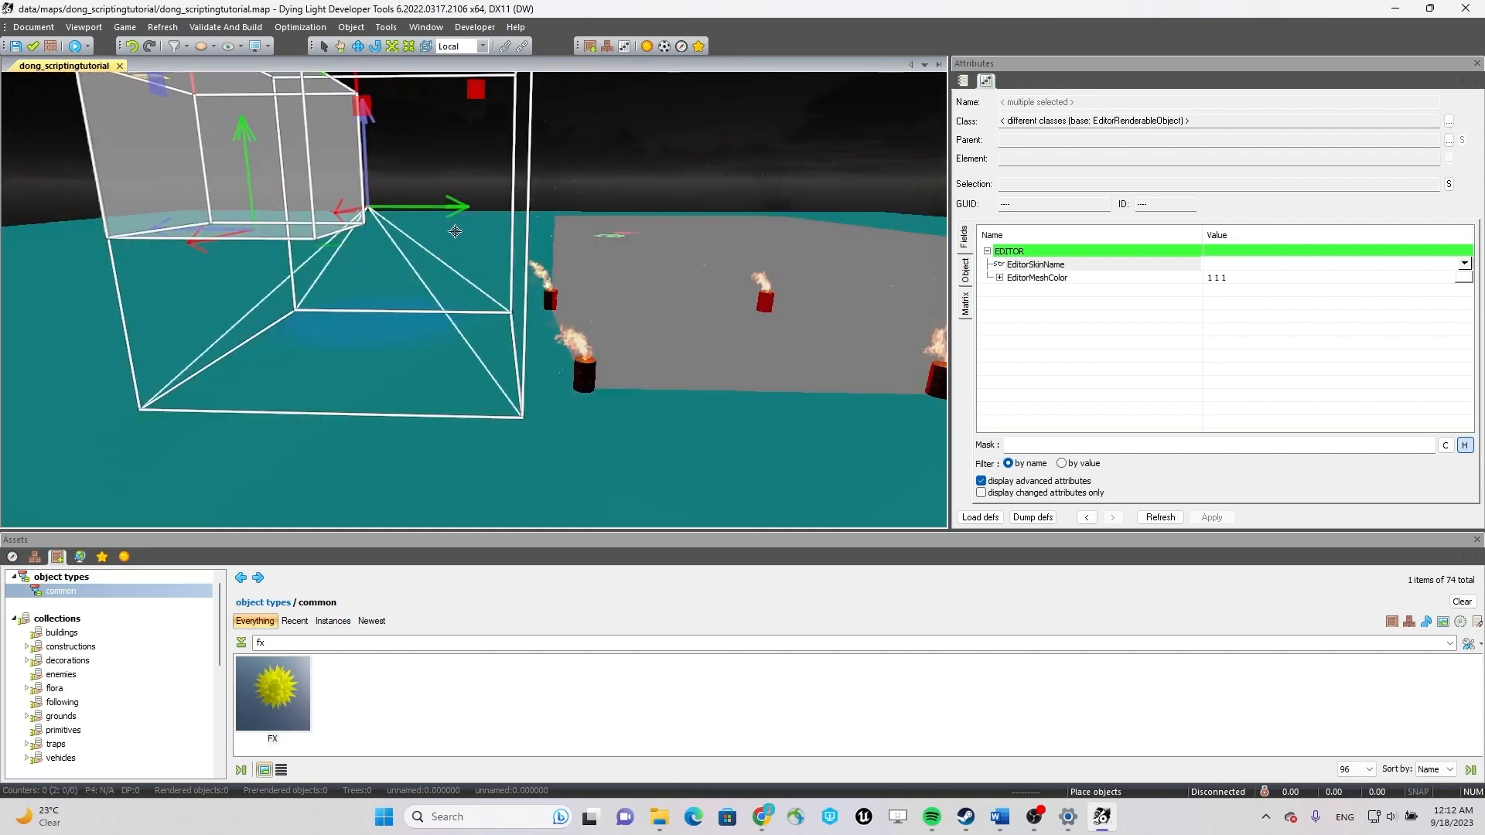
key(ctrl+z)
Shift the hub zone and its light together toward the AI escape area in World space, and return to Local space.
click(476, 46)
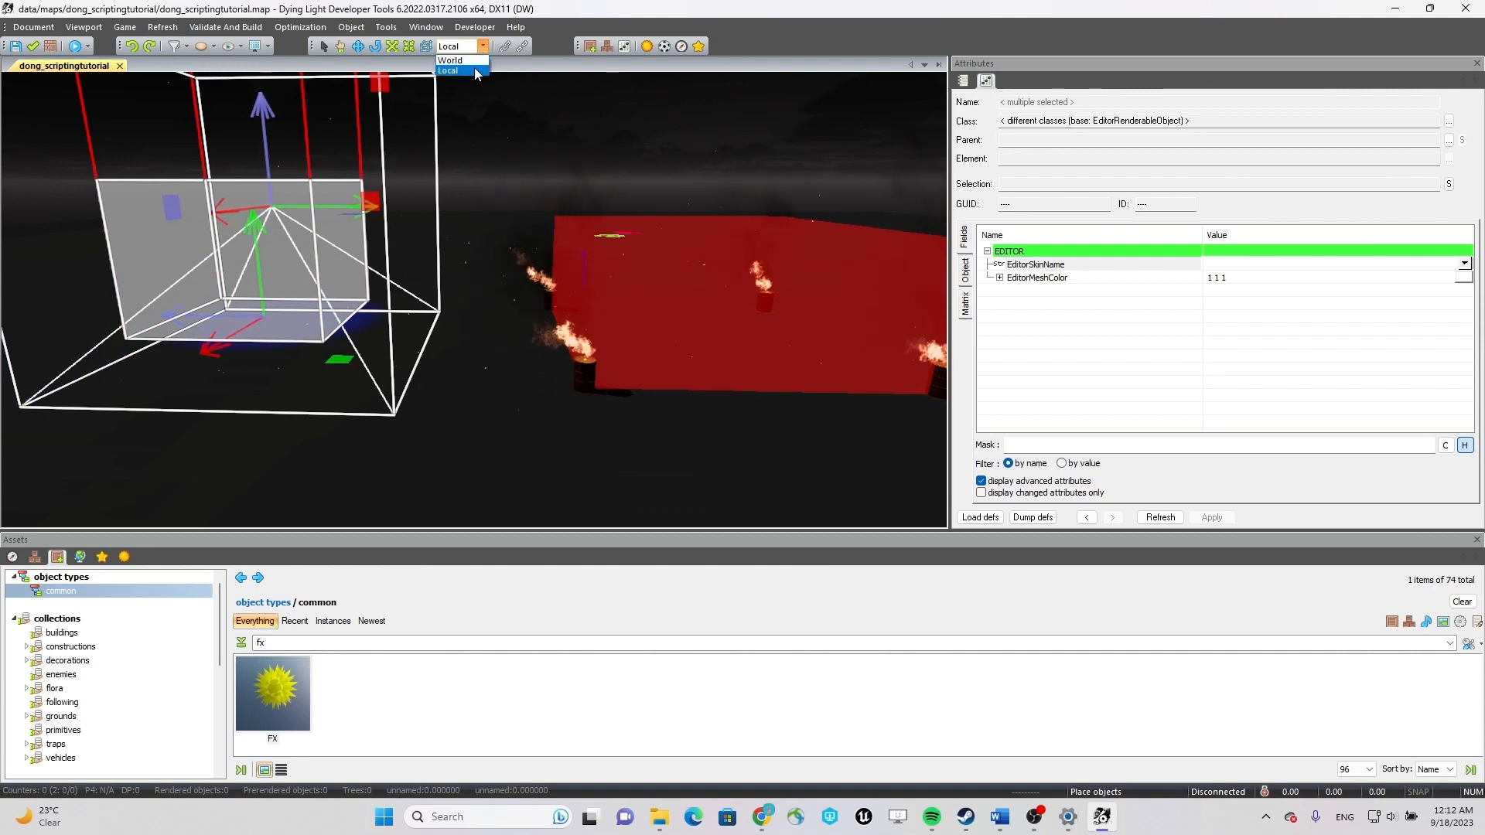
click(469, 62)
drag(229, 276, 341, 279)
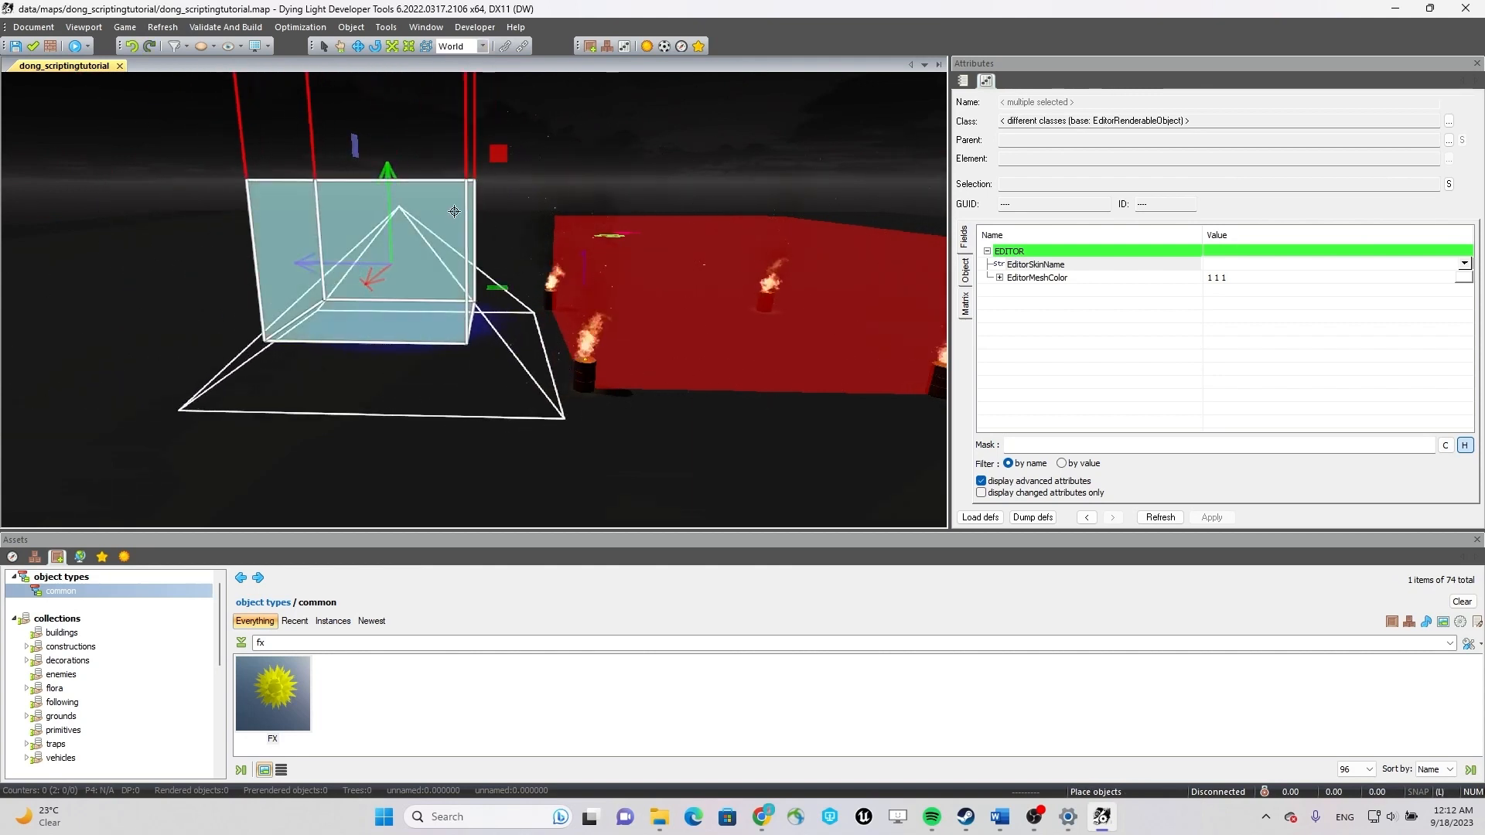
click(473, 70)
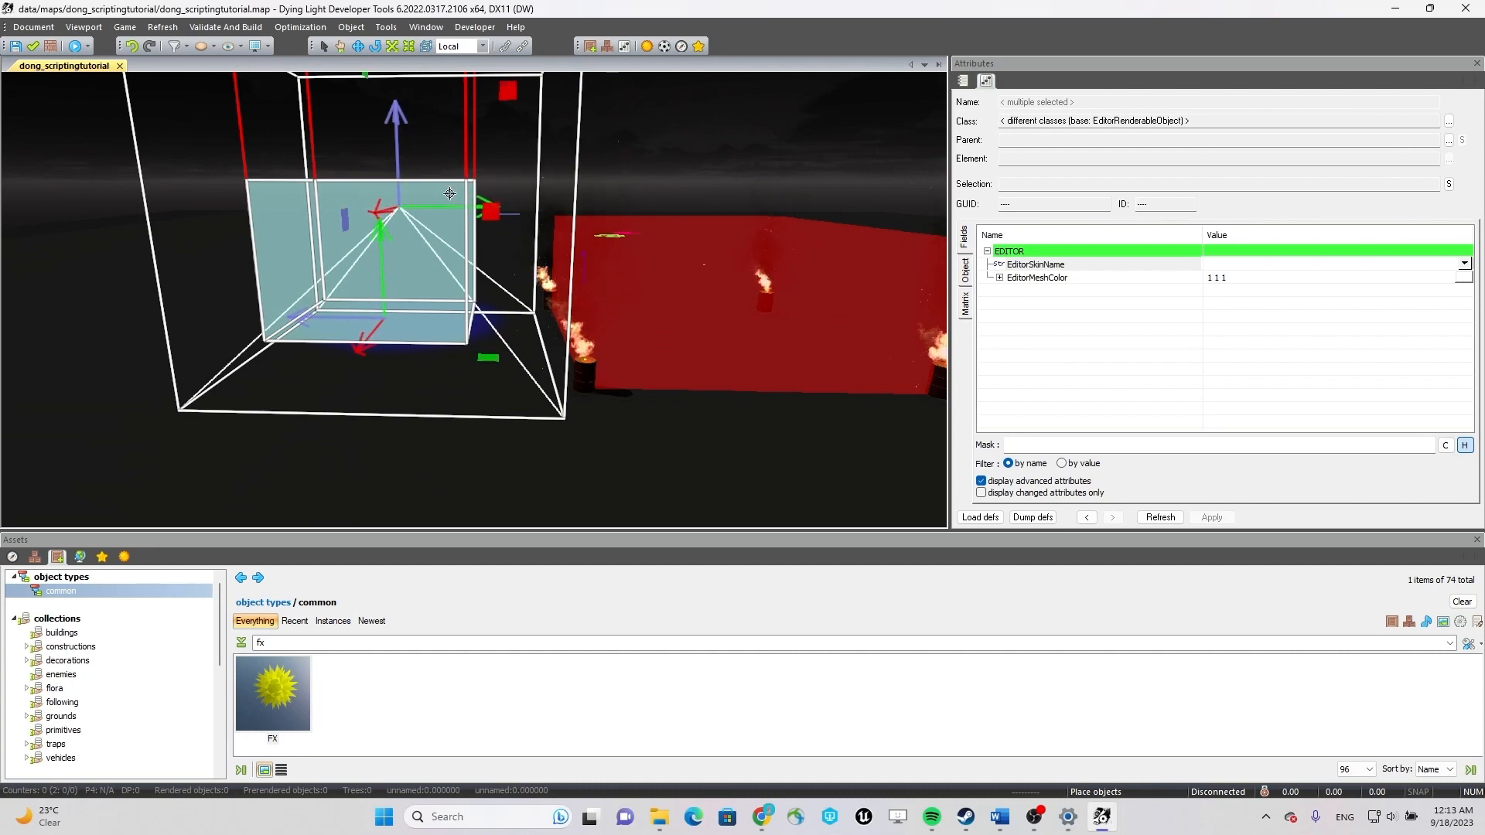
key(ctrl+z)
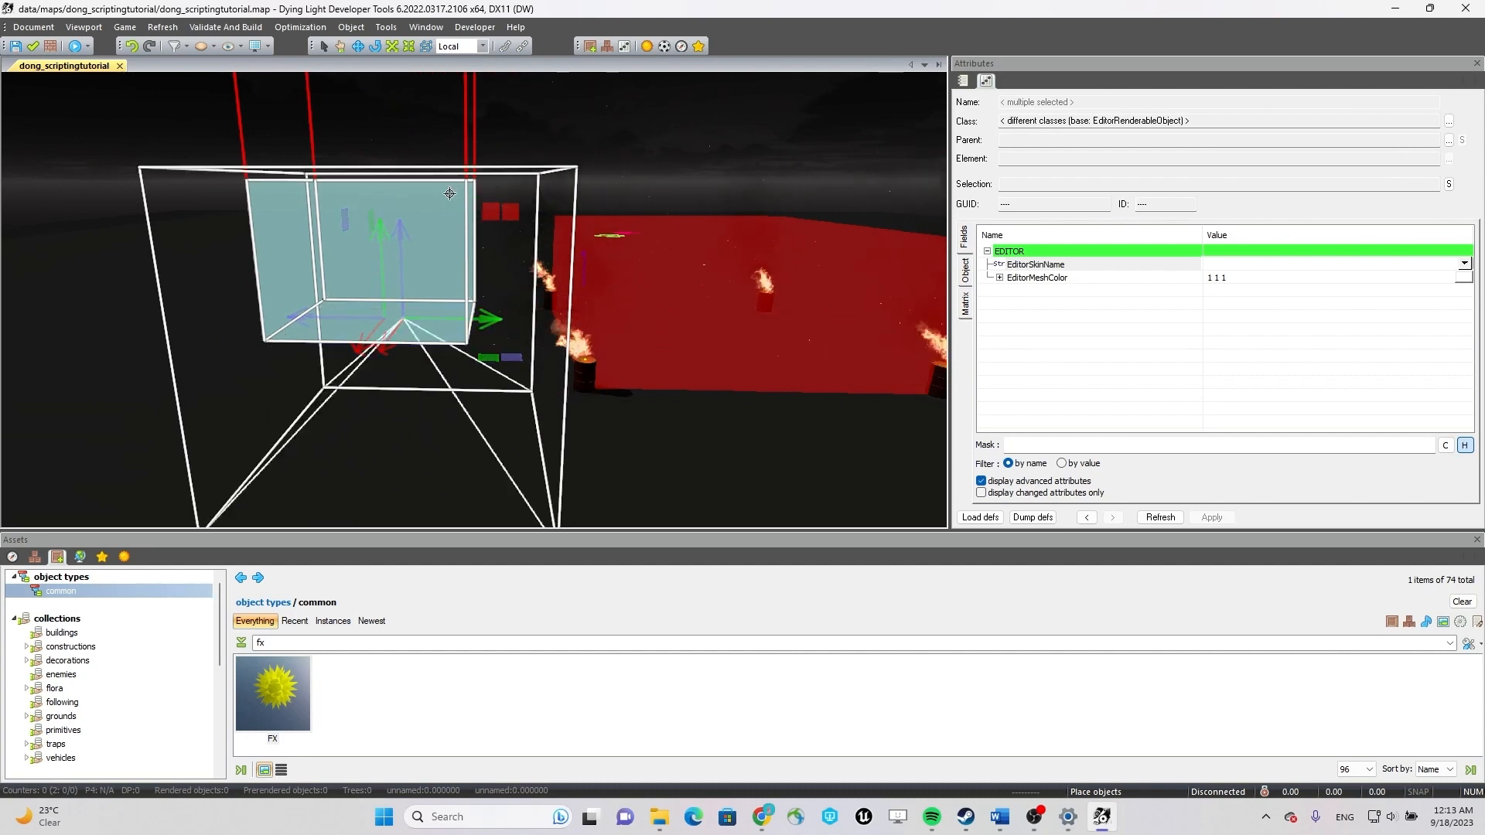
key(ctrl+y)
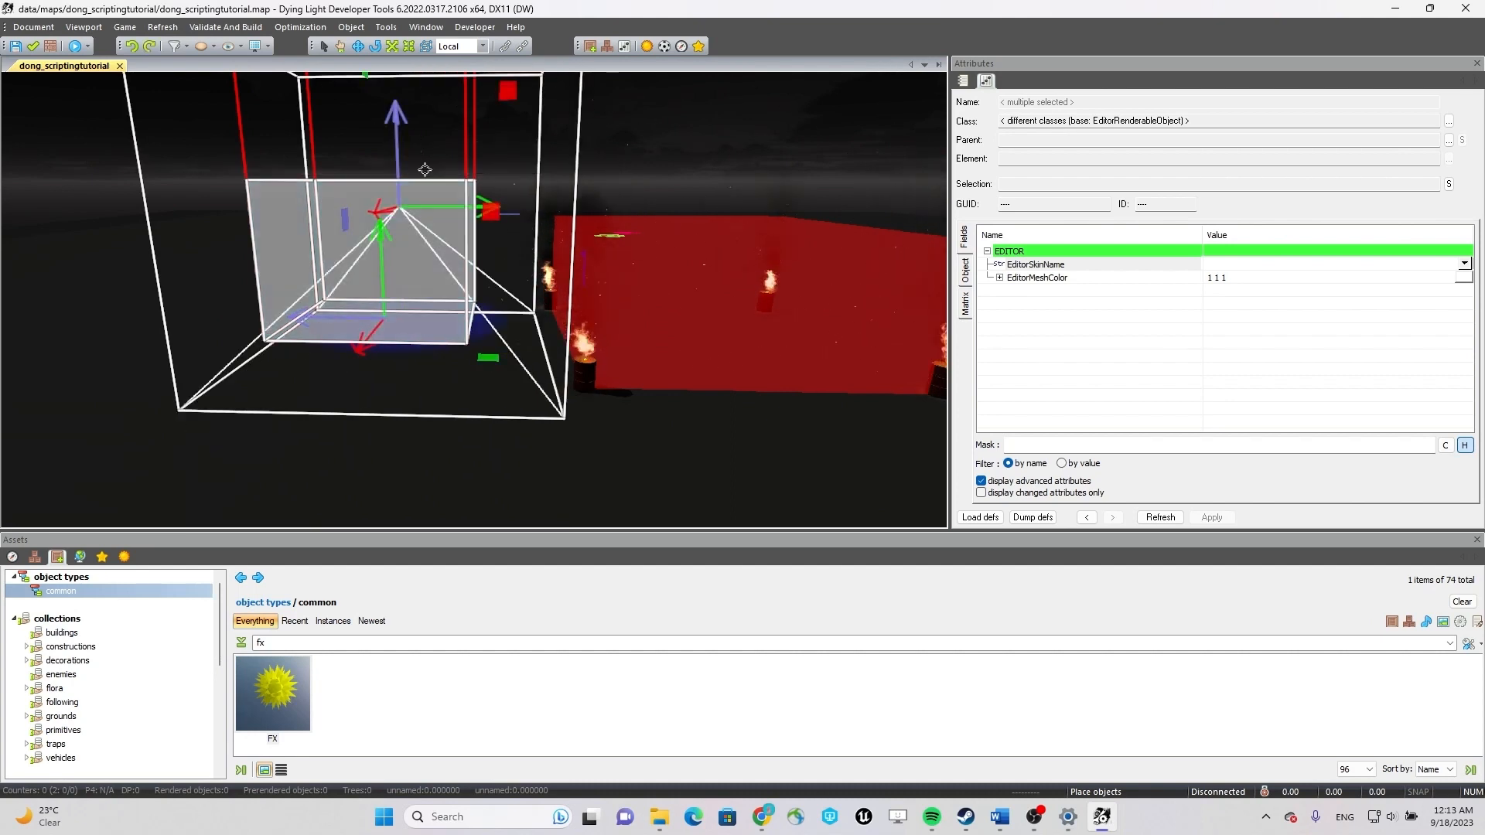
key(w)
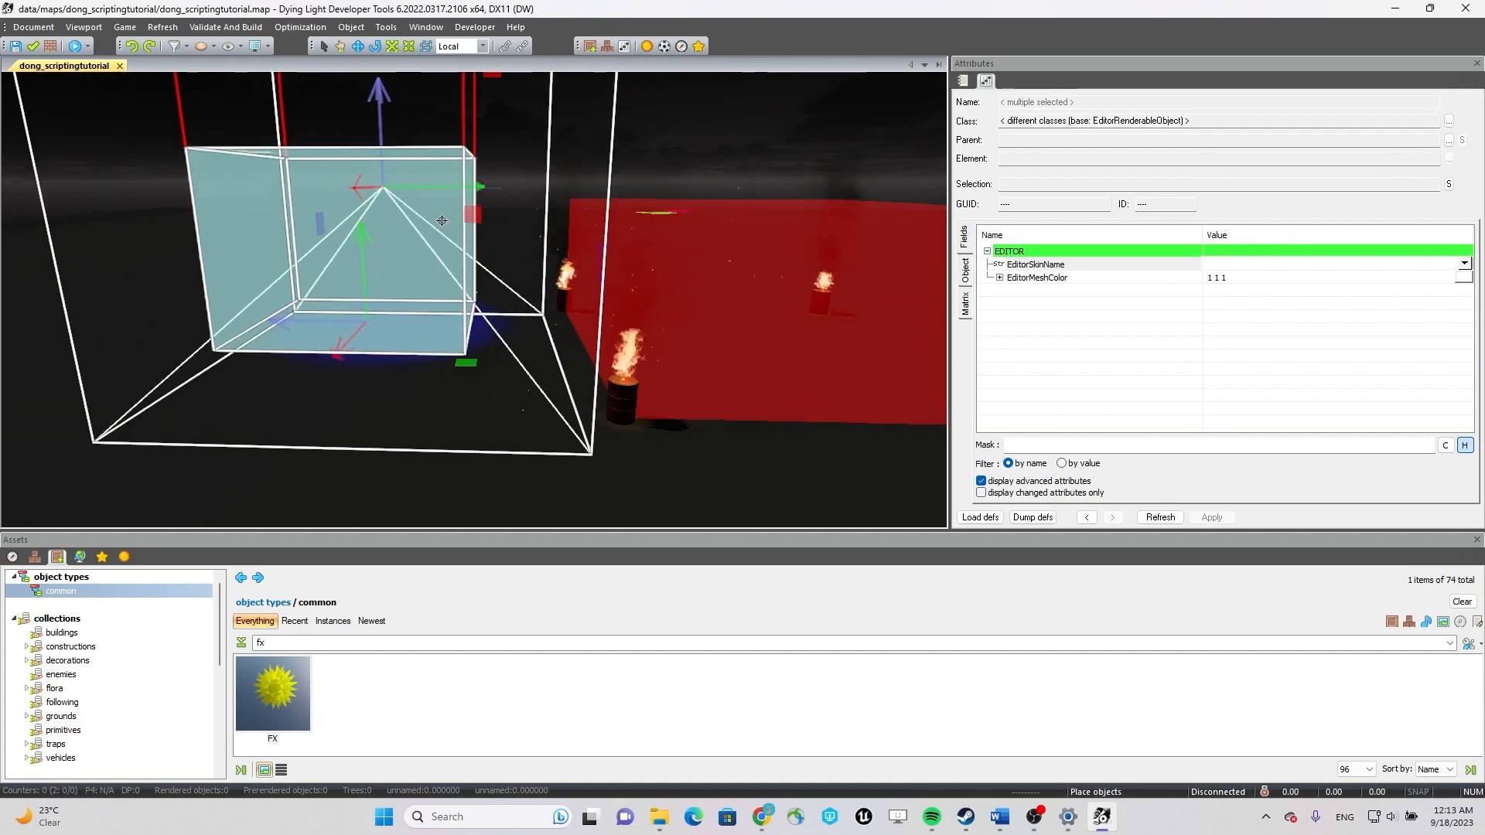
key(a)
right_drag(447, 222, 418, 199)
key(w)
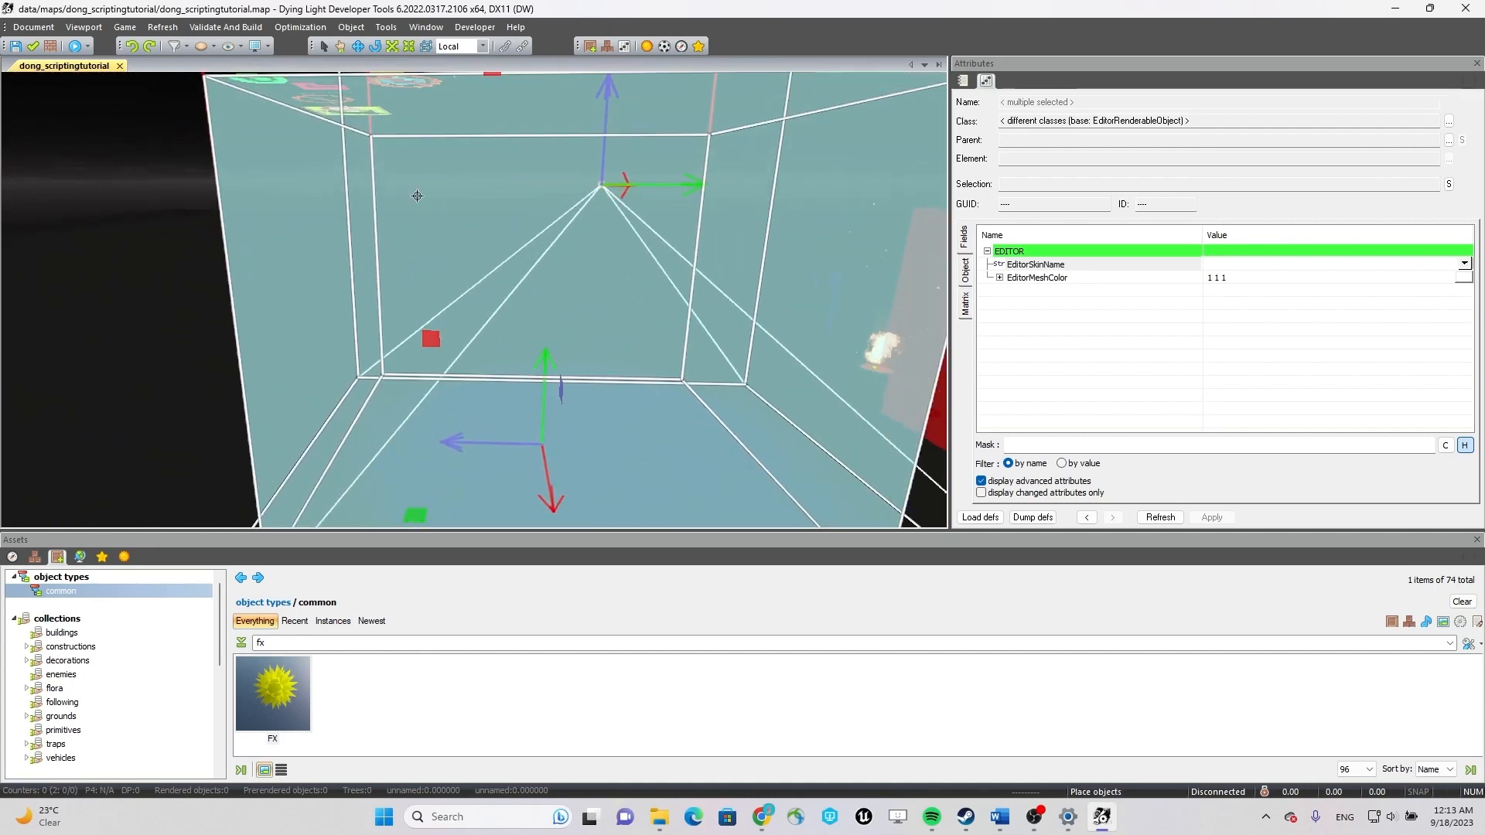
key(s)
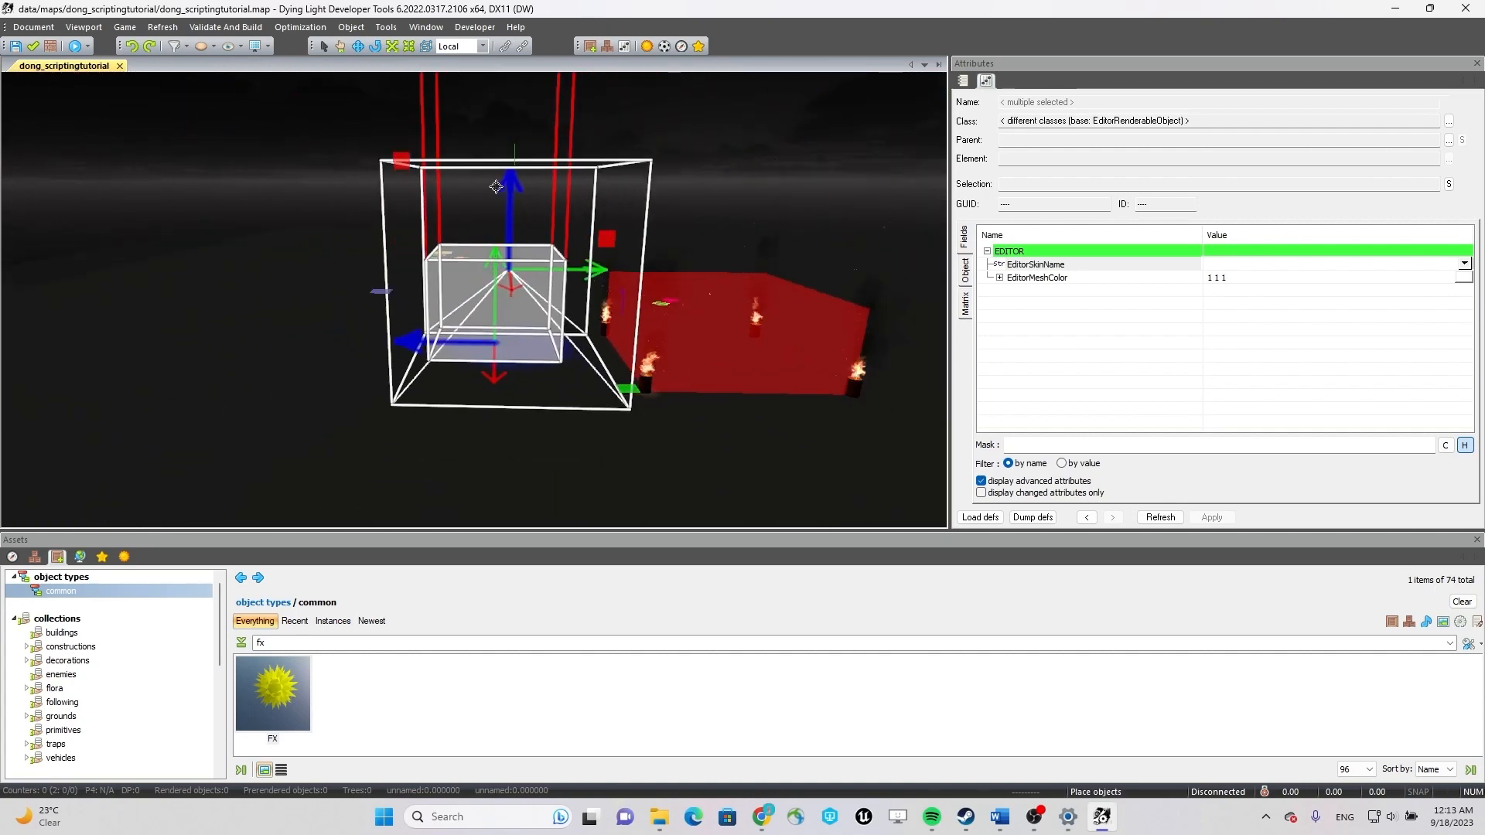
key(w)
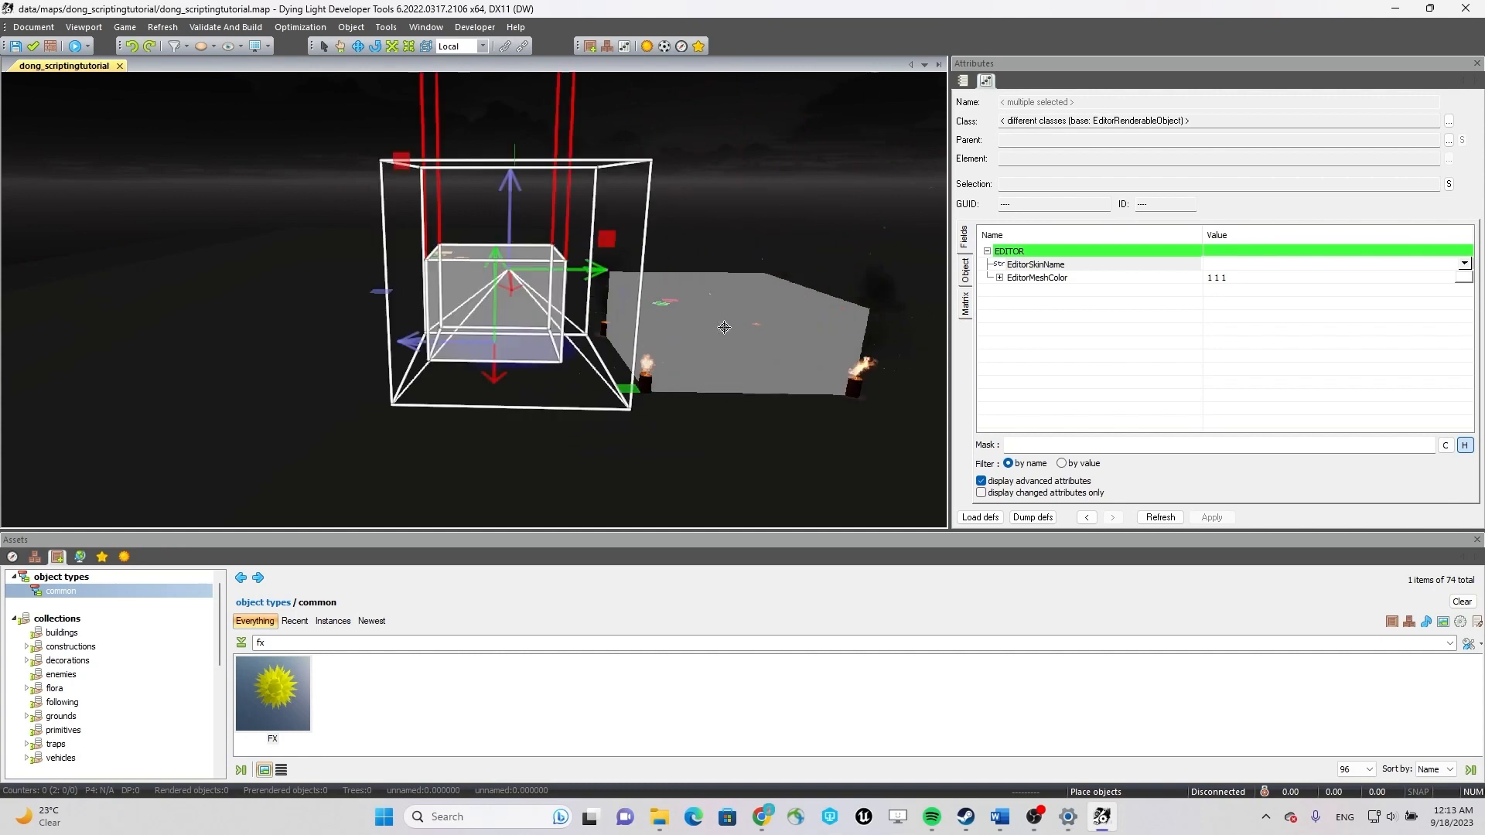
Select the hub zone together with its light and reposition both along the World axes.
click(505, 271)
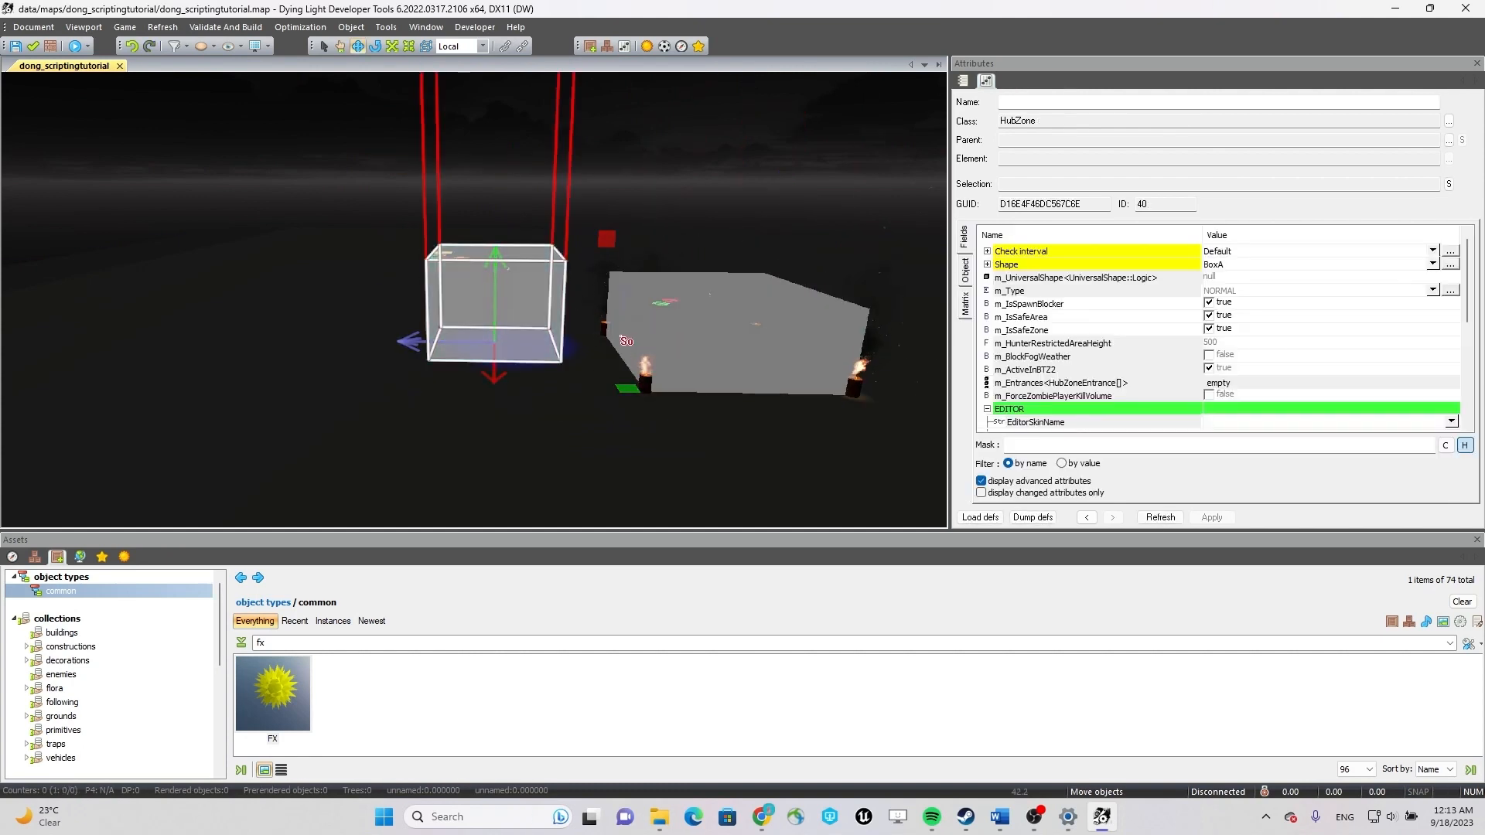
right_drag(687, 307, 622, 406)
key(w)
key(s)
scroll(645, 220, up, 3)
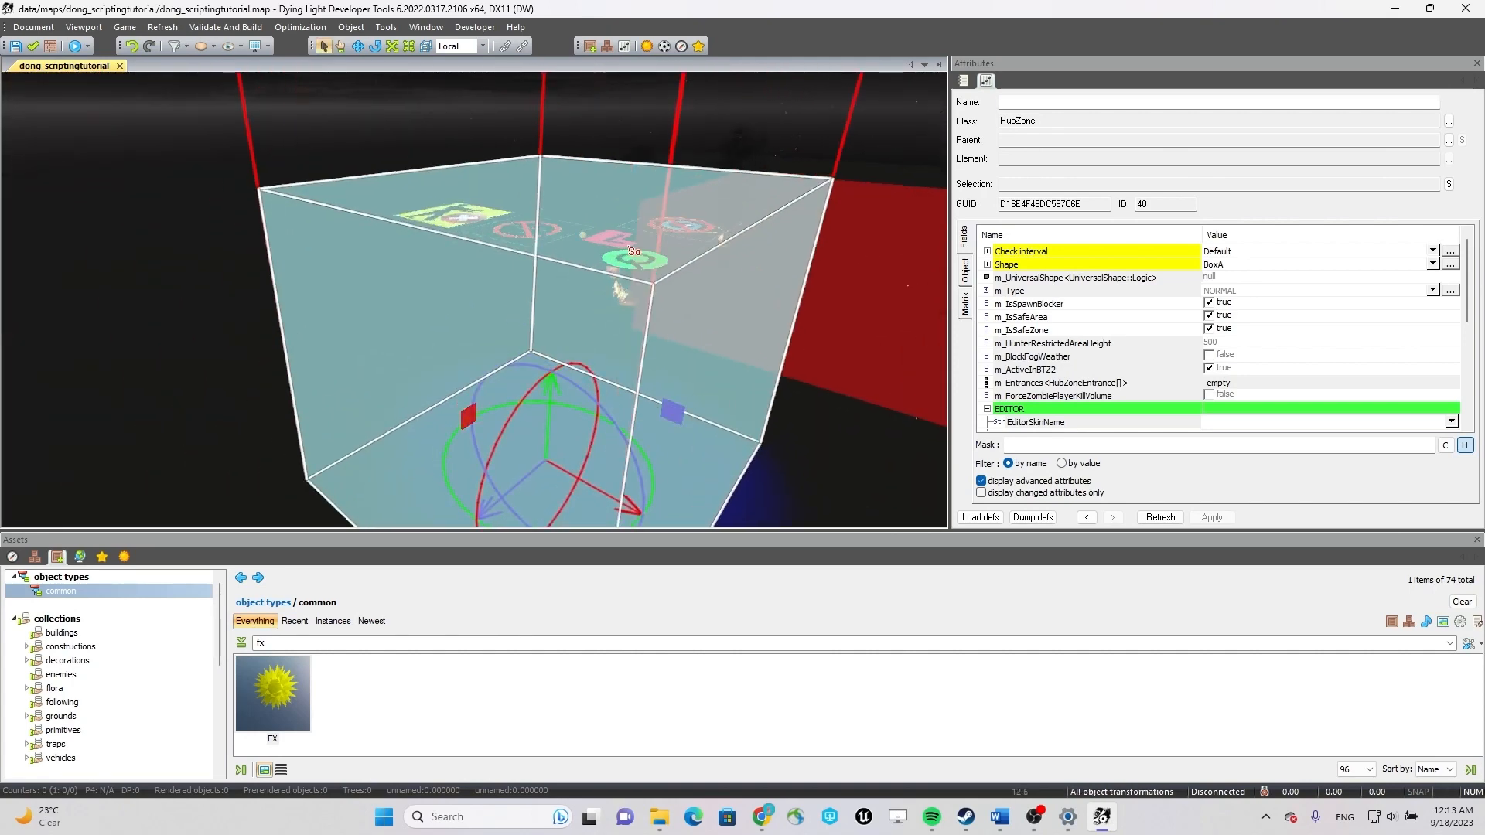
scroll(646, 215, up, 2)
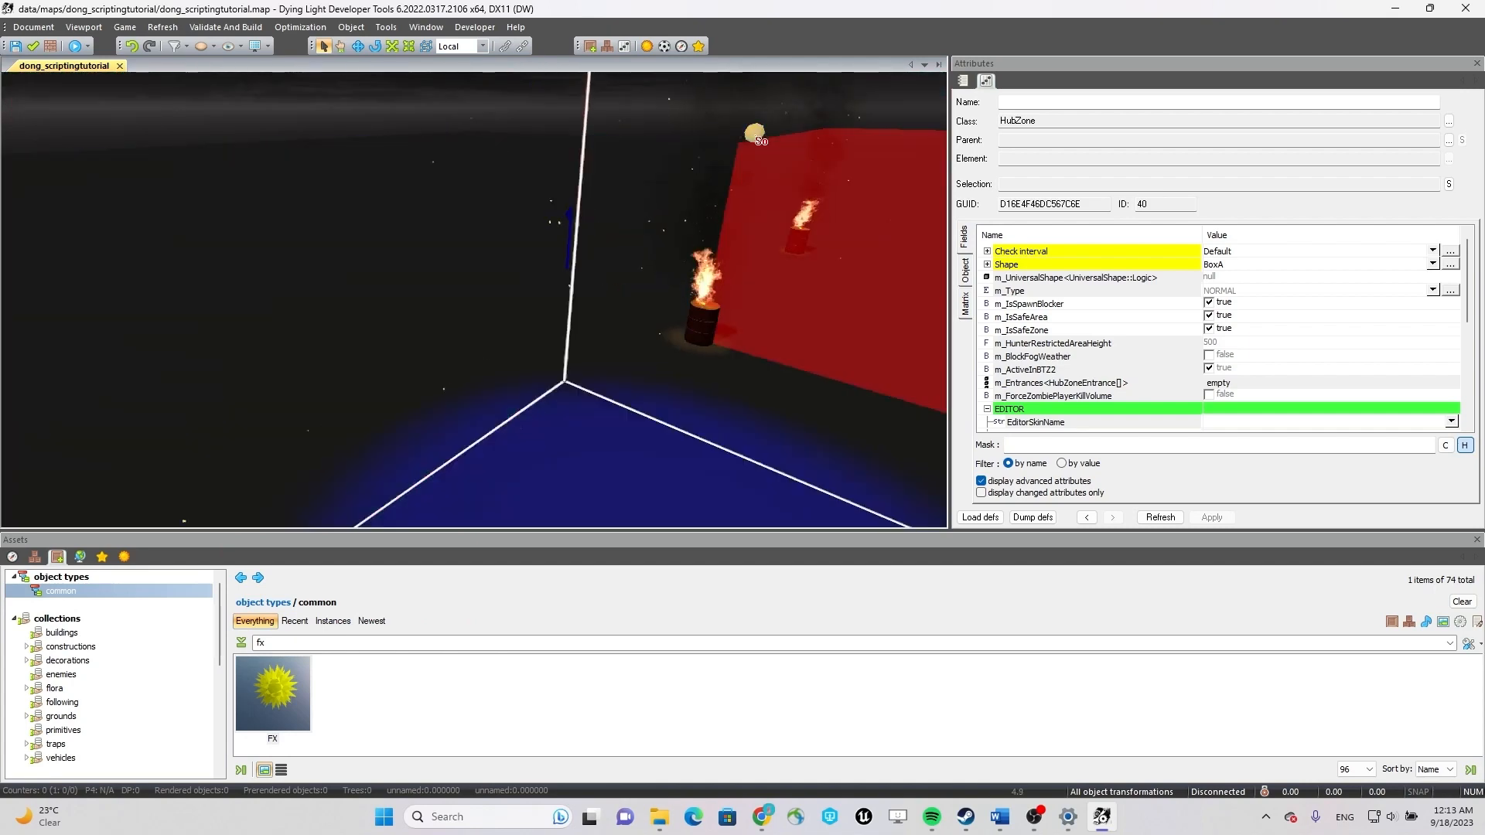
ctrl+click(621, 267)
scroll(620, 269, down, 6)
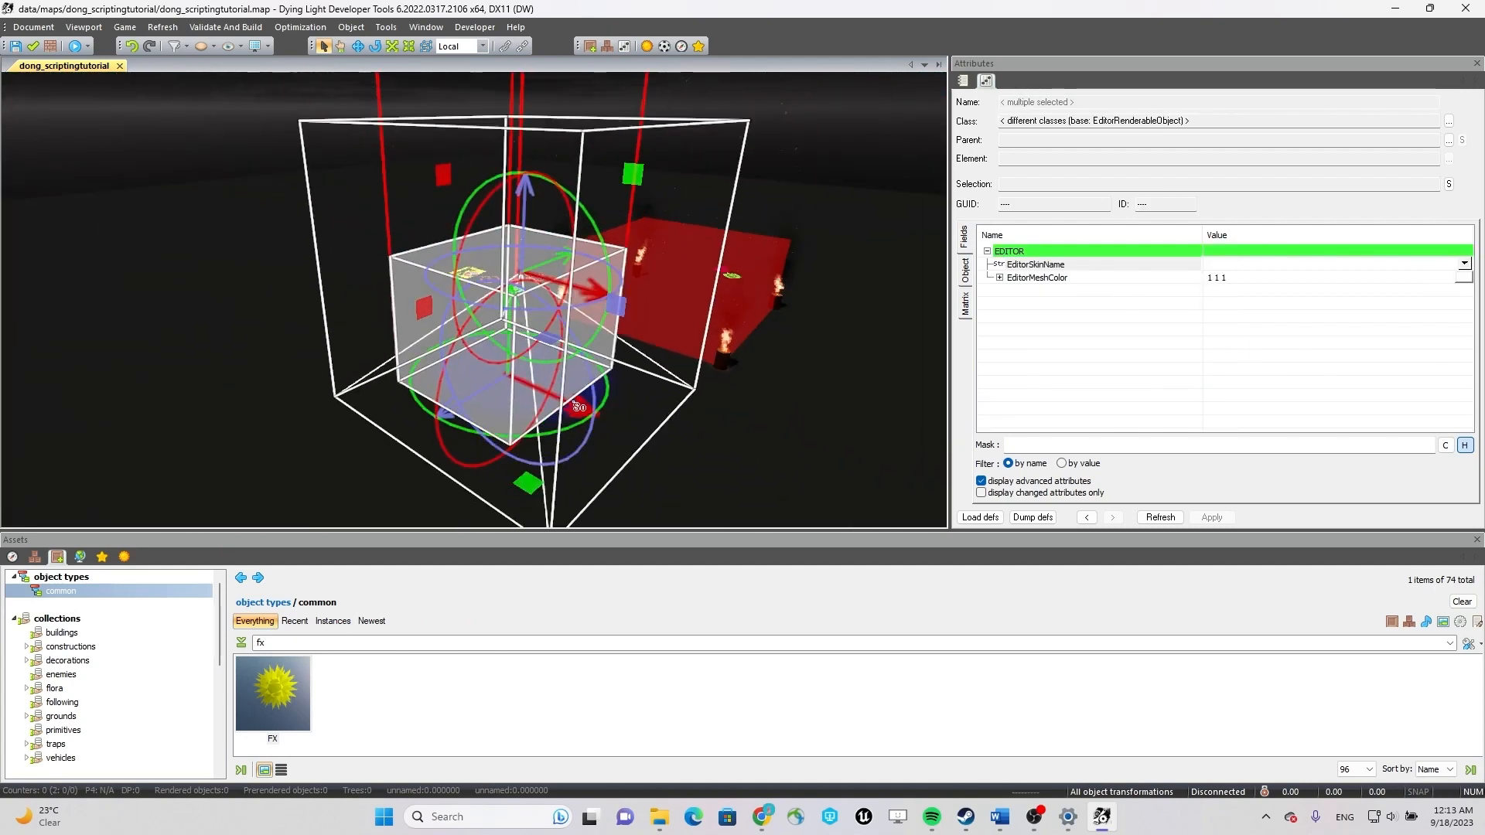
click(470, 61)
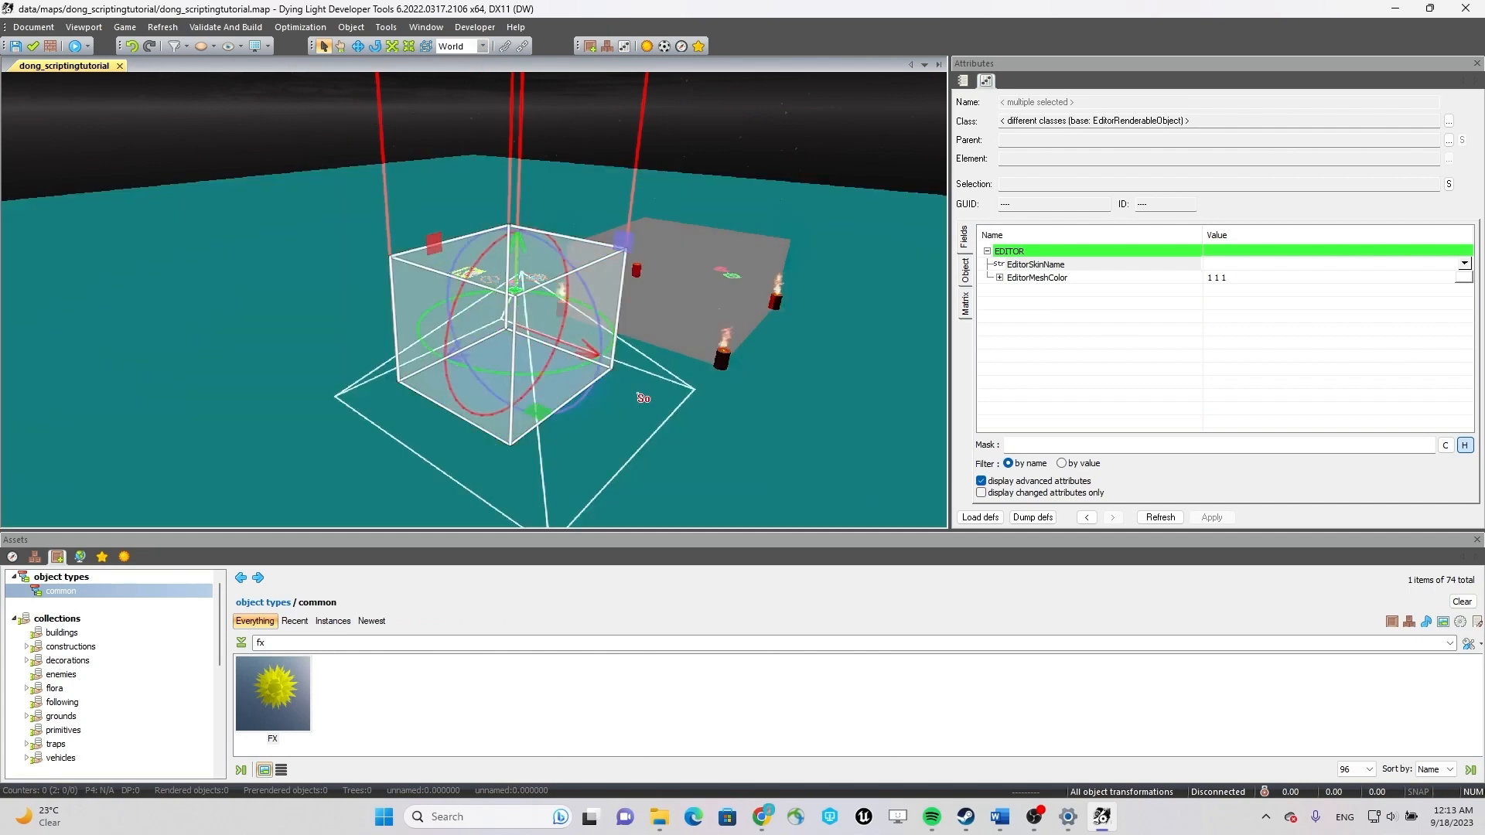
drag(587, 348, 609, 360)
drag(493, 352, 512, 341)
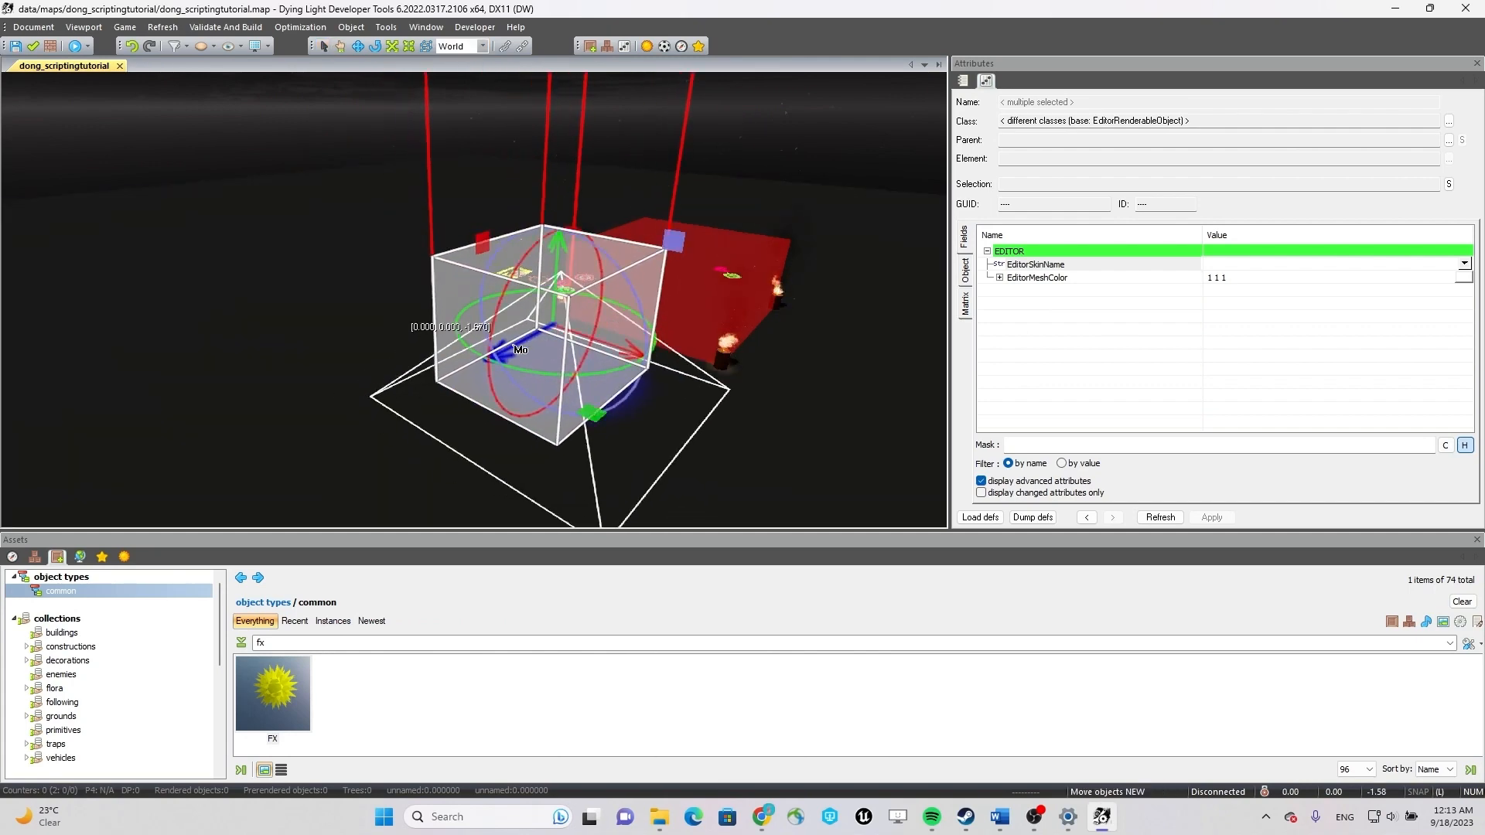
Restore the Local transform space and select only the hub zone to review its STATE fields.
mouse_move(783, 364)
alt+mouse_down()
mouse_move(806, 361)
mouse_move(786, 365)
alt+mouse_up()
right_drag(785, 365, 628, 403)
key(s)
key(w)
key(s)
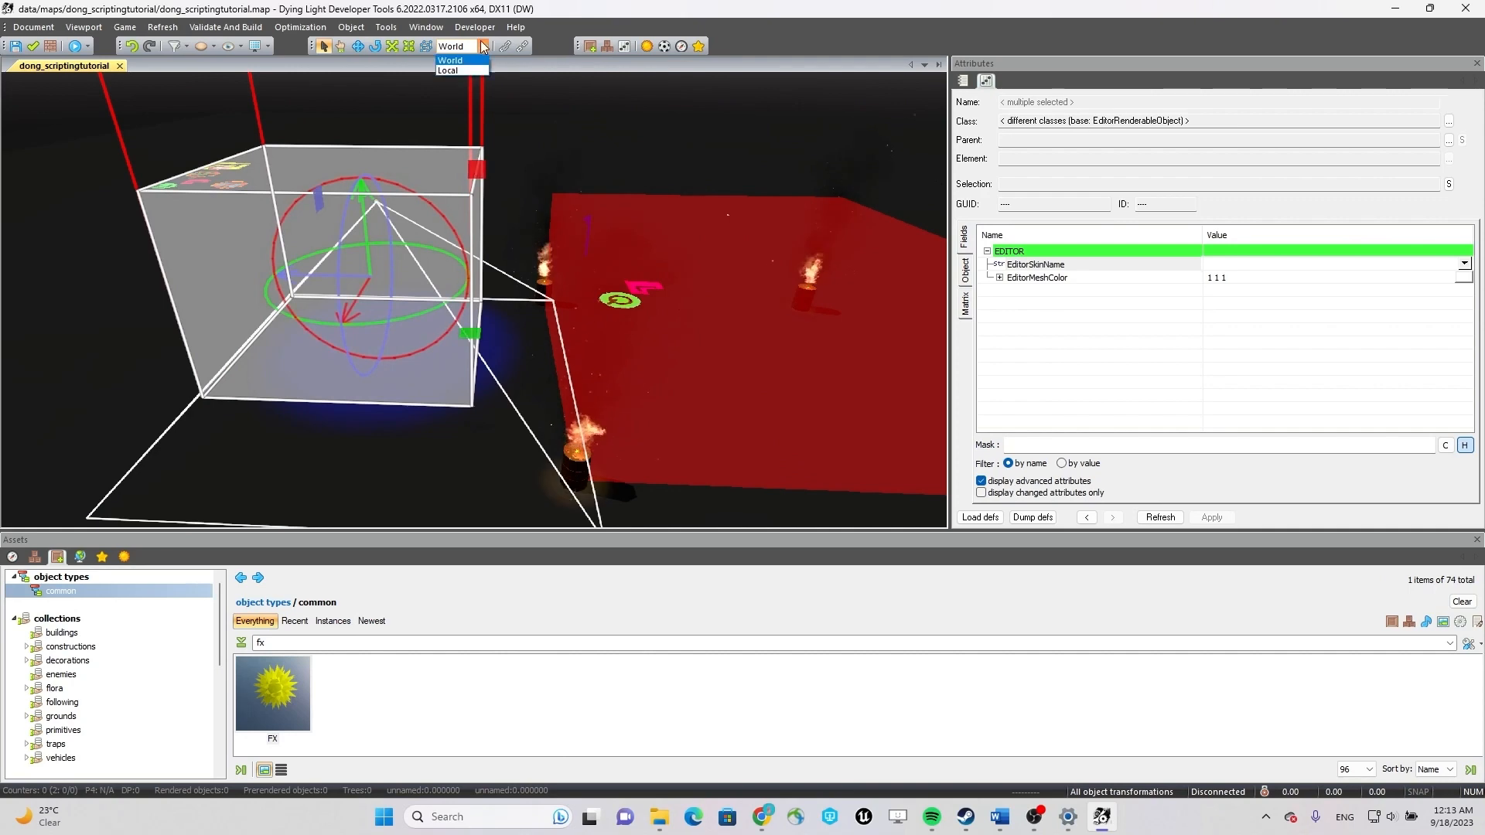
click(453, 70)
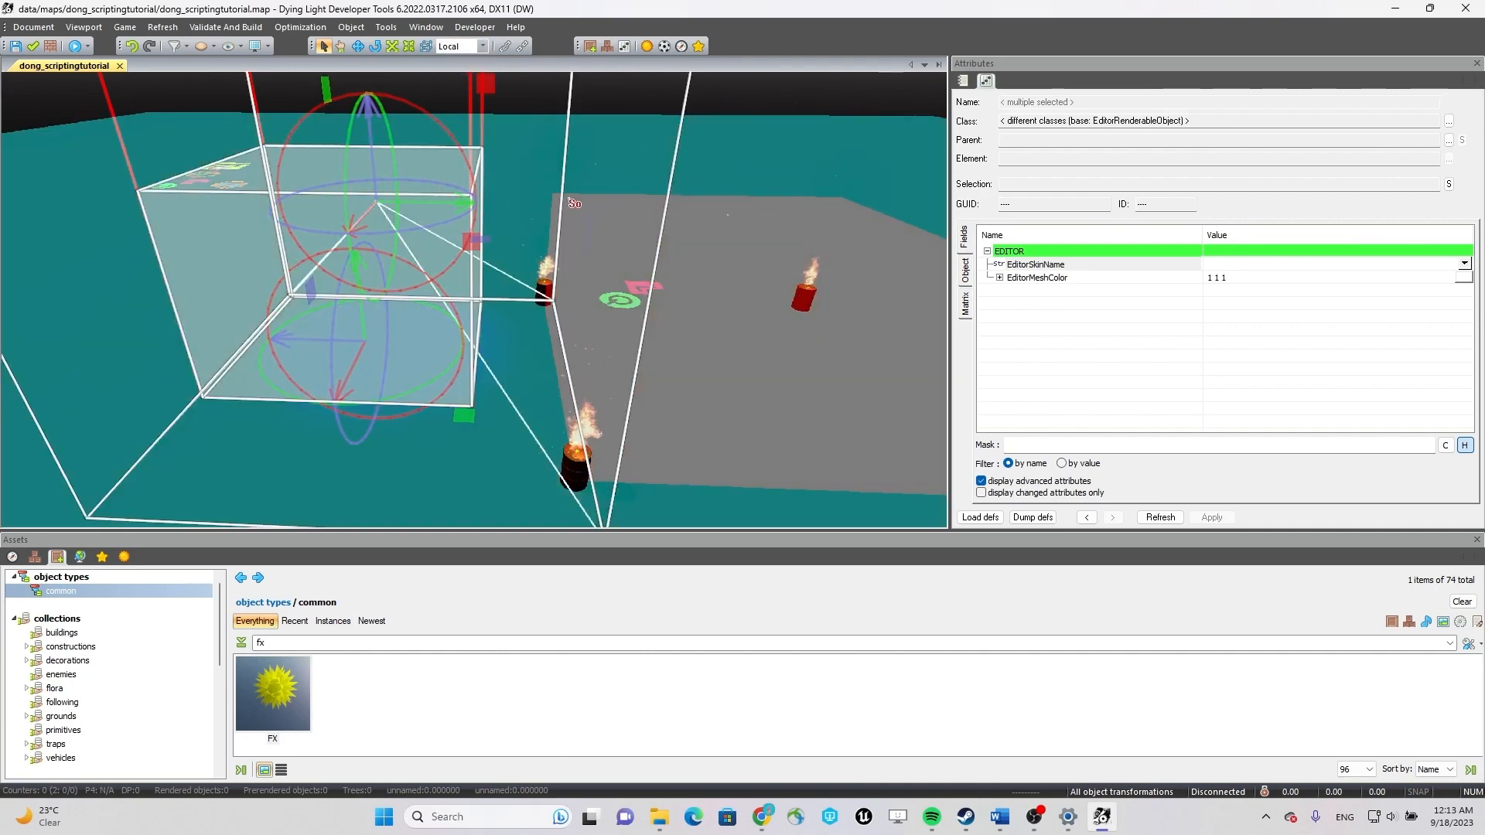
click(573, 203)
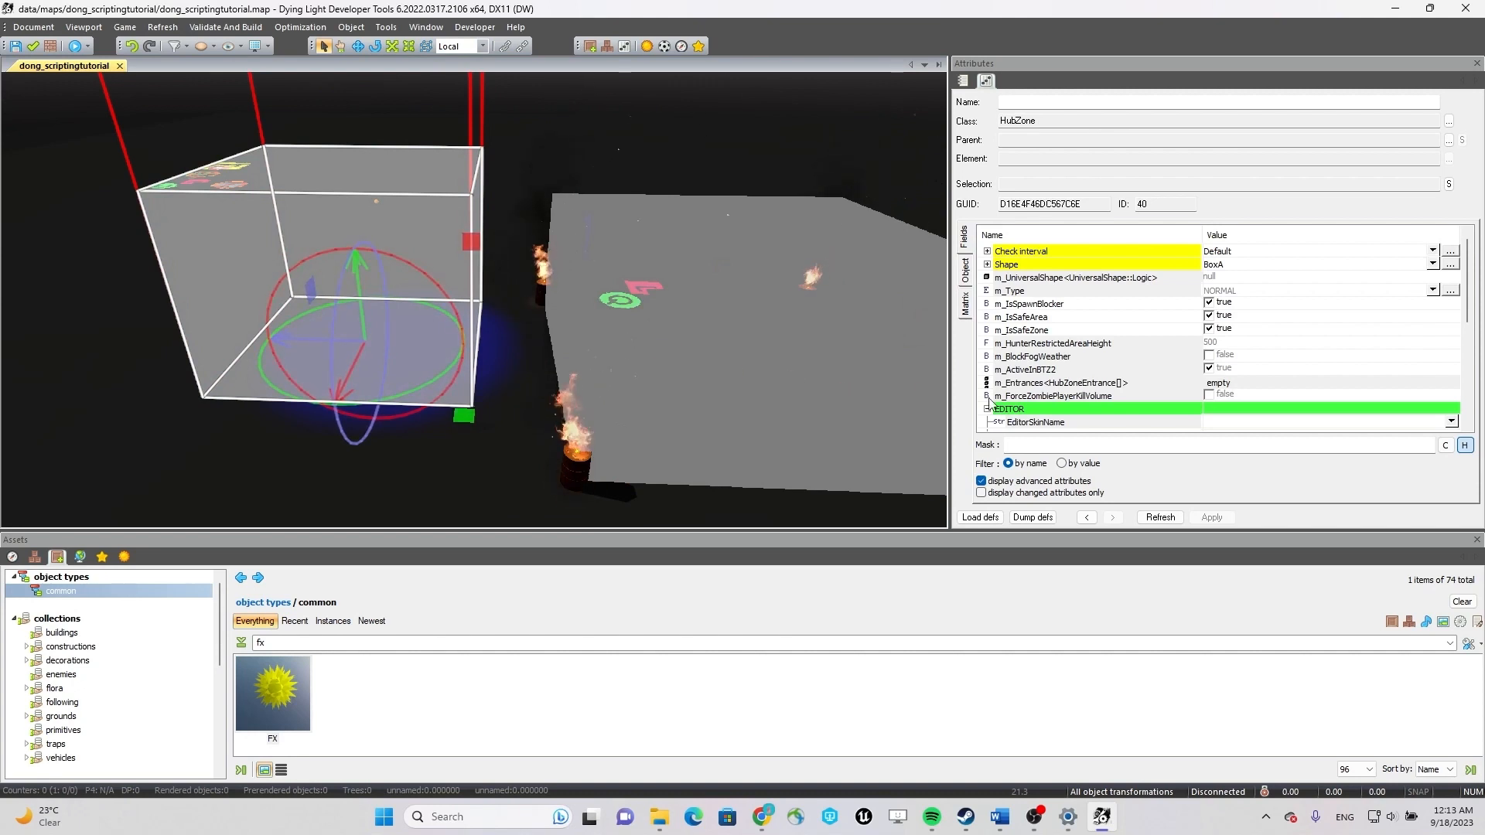
drag(1471, 307, 1470, 396)
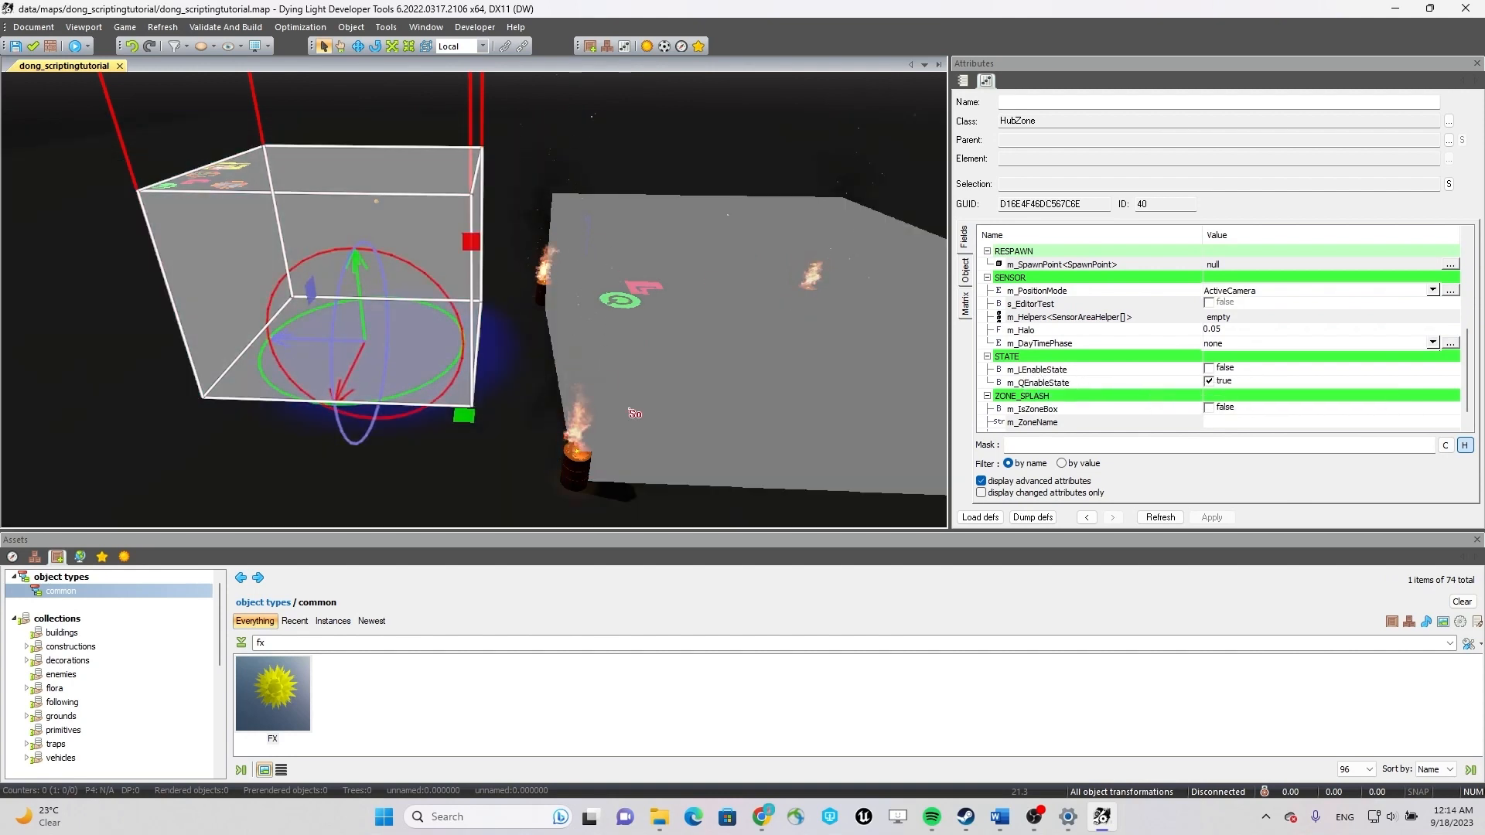
Search the common object types for "trigger" and place a Trigger on the ground between the hub zone and the AI escape area.
click(339, 645)
text(trii)
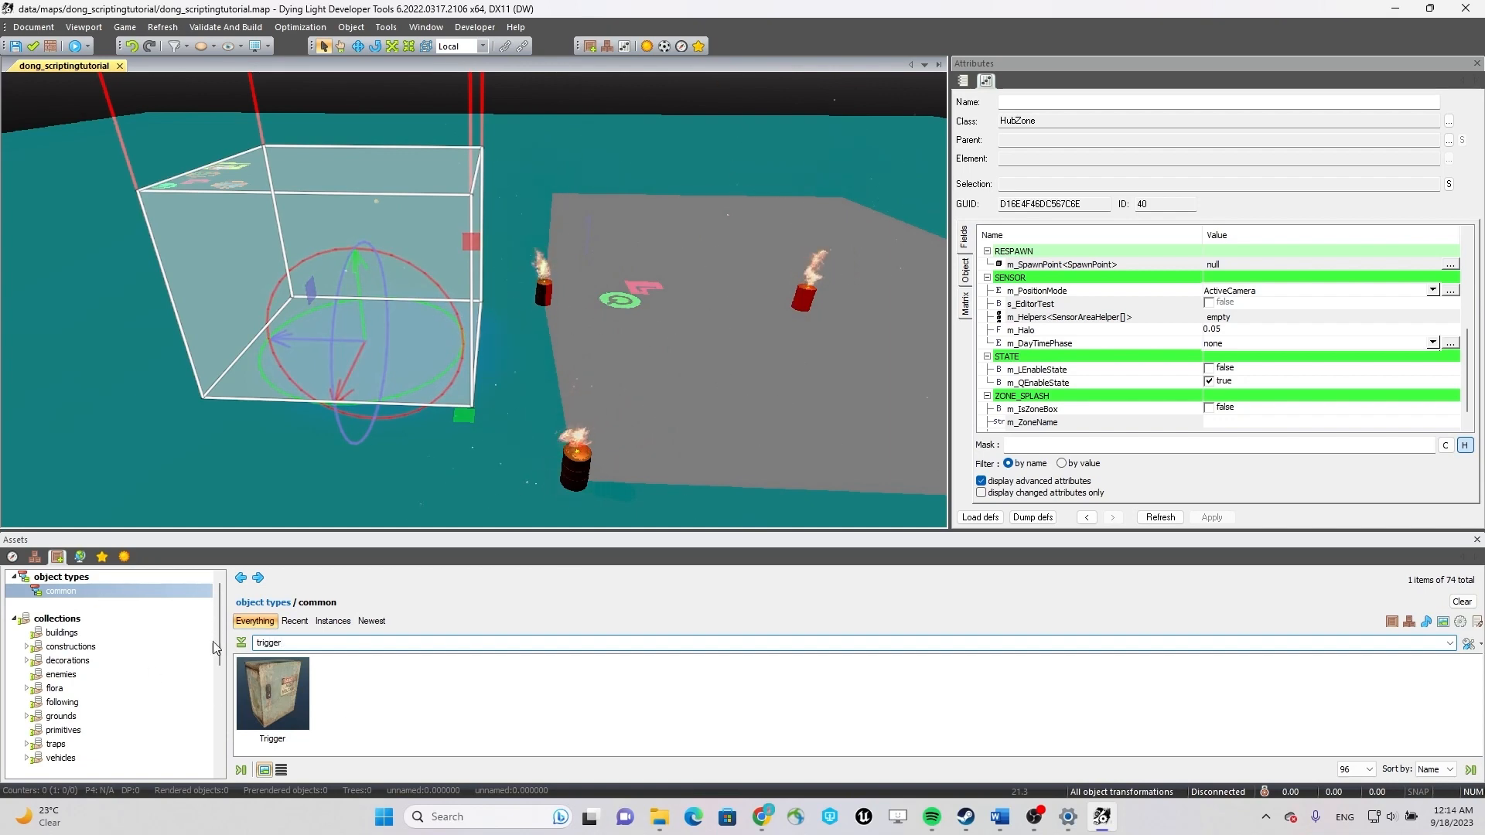
click(281, 685)
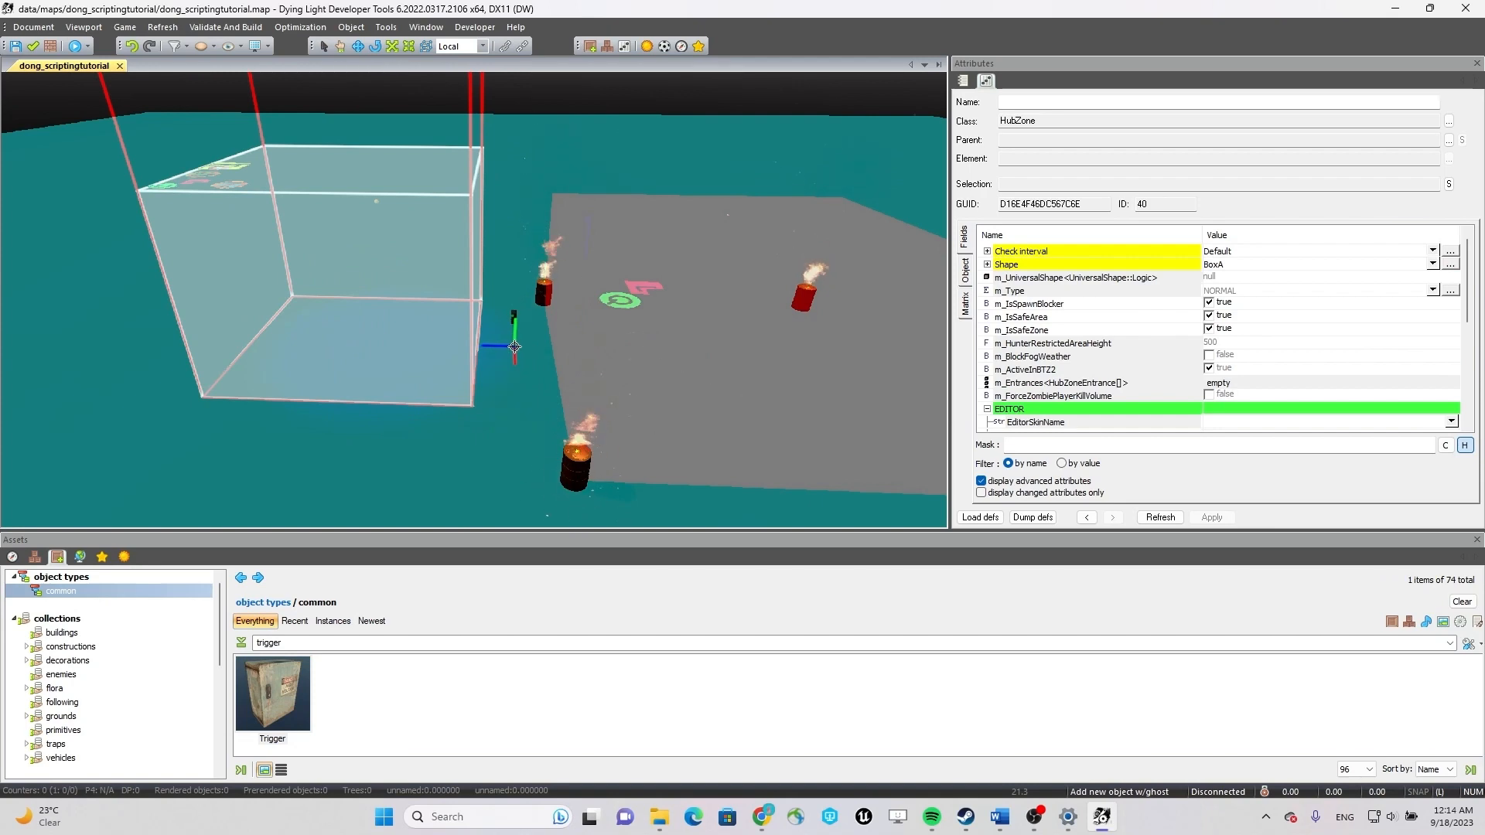
click(514, 346)
key(Escape)
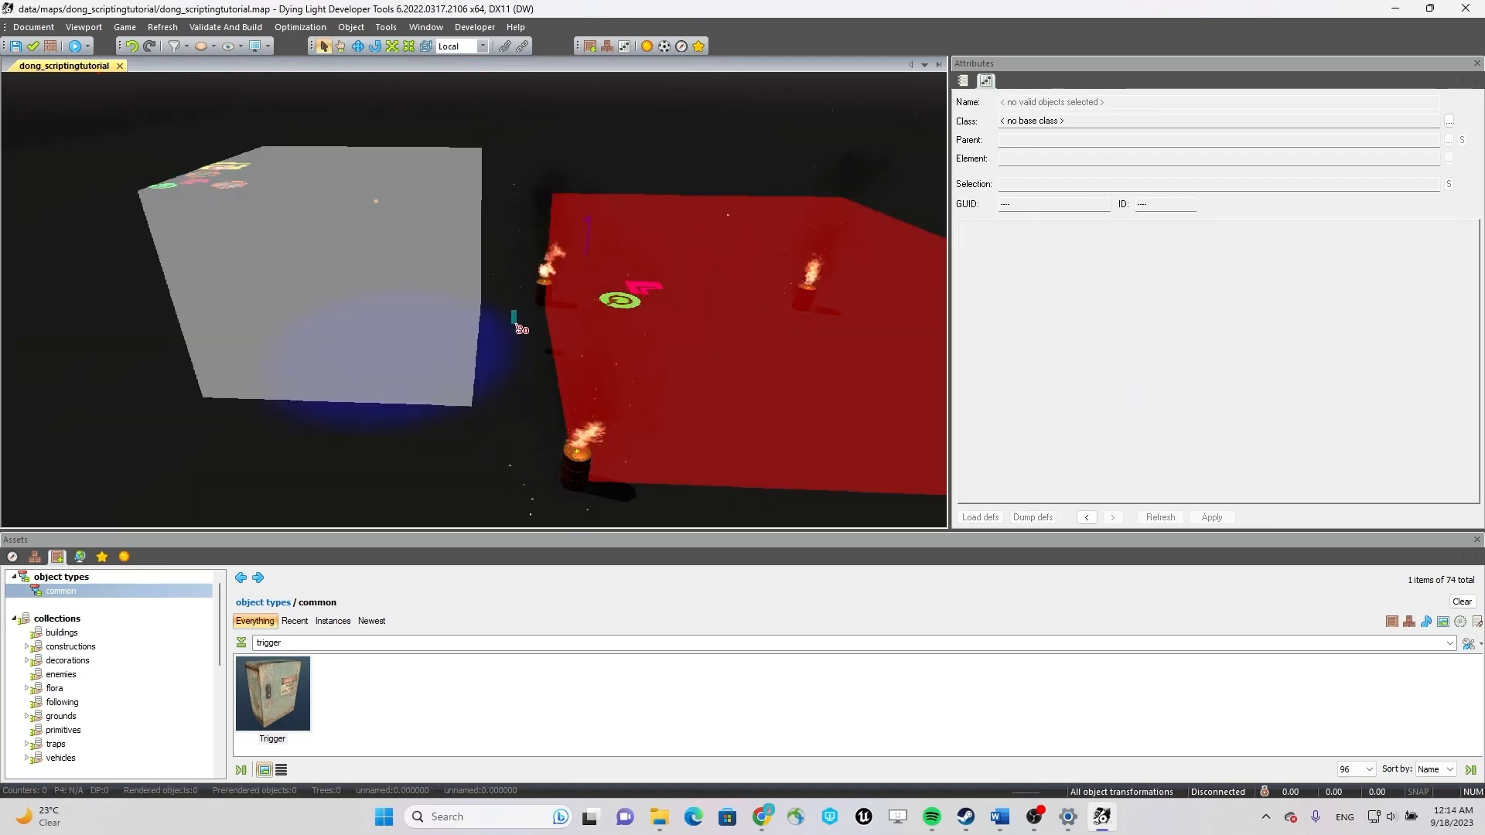
Select the electric switch box between the hub zone and the AI escape area and locate its m_Targets field.
click(514, 319)
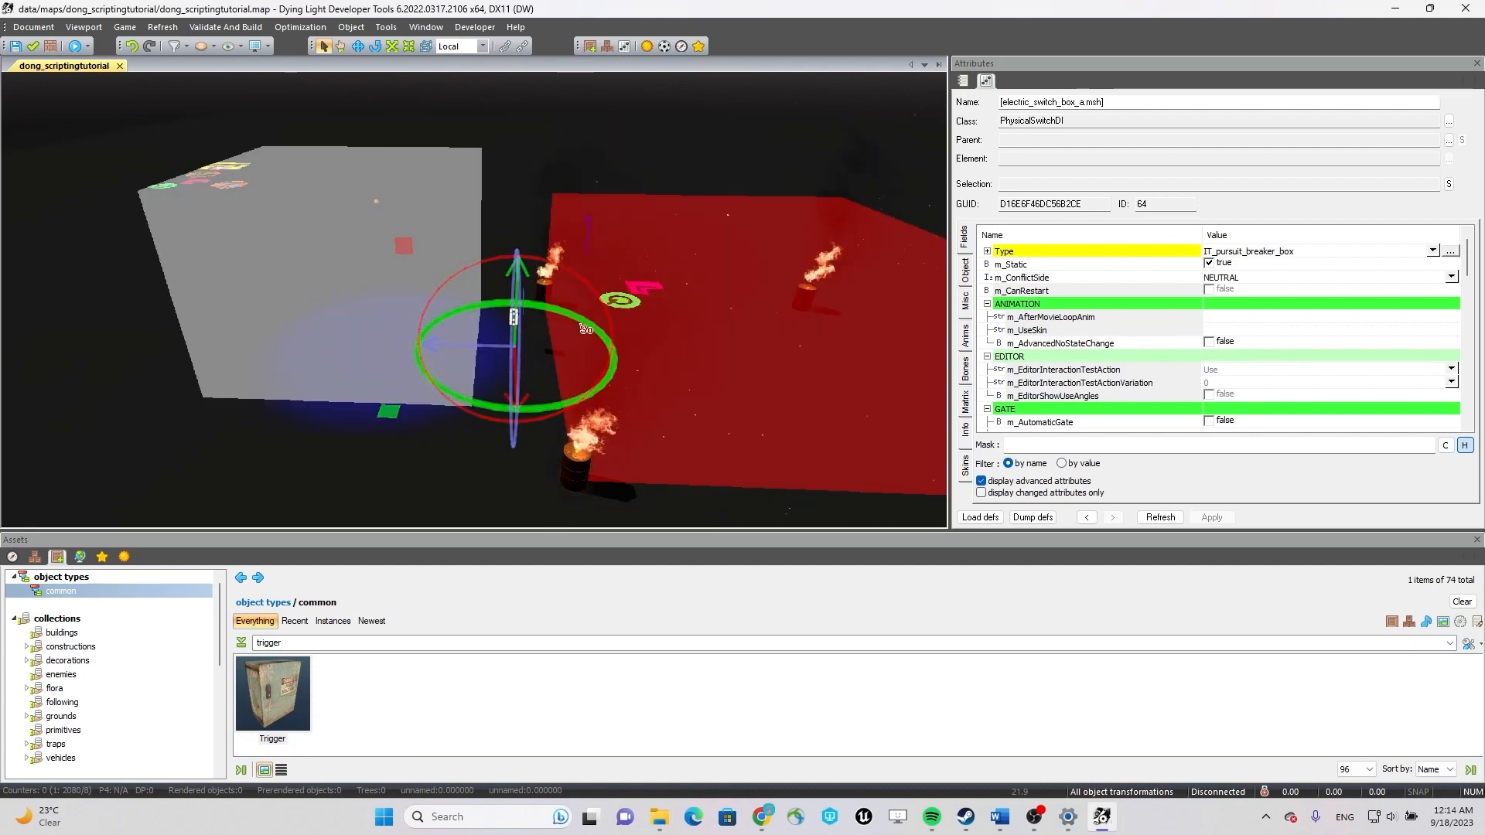
mouse_move(681, 379)
right_down()
mouse_move(631, 379)
mouse_move(769, 389)
mouse_move(729, 341)
mouse_move(660, 353)
right_up()
key(w)
key(w)
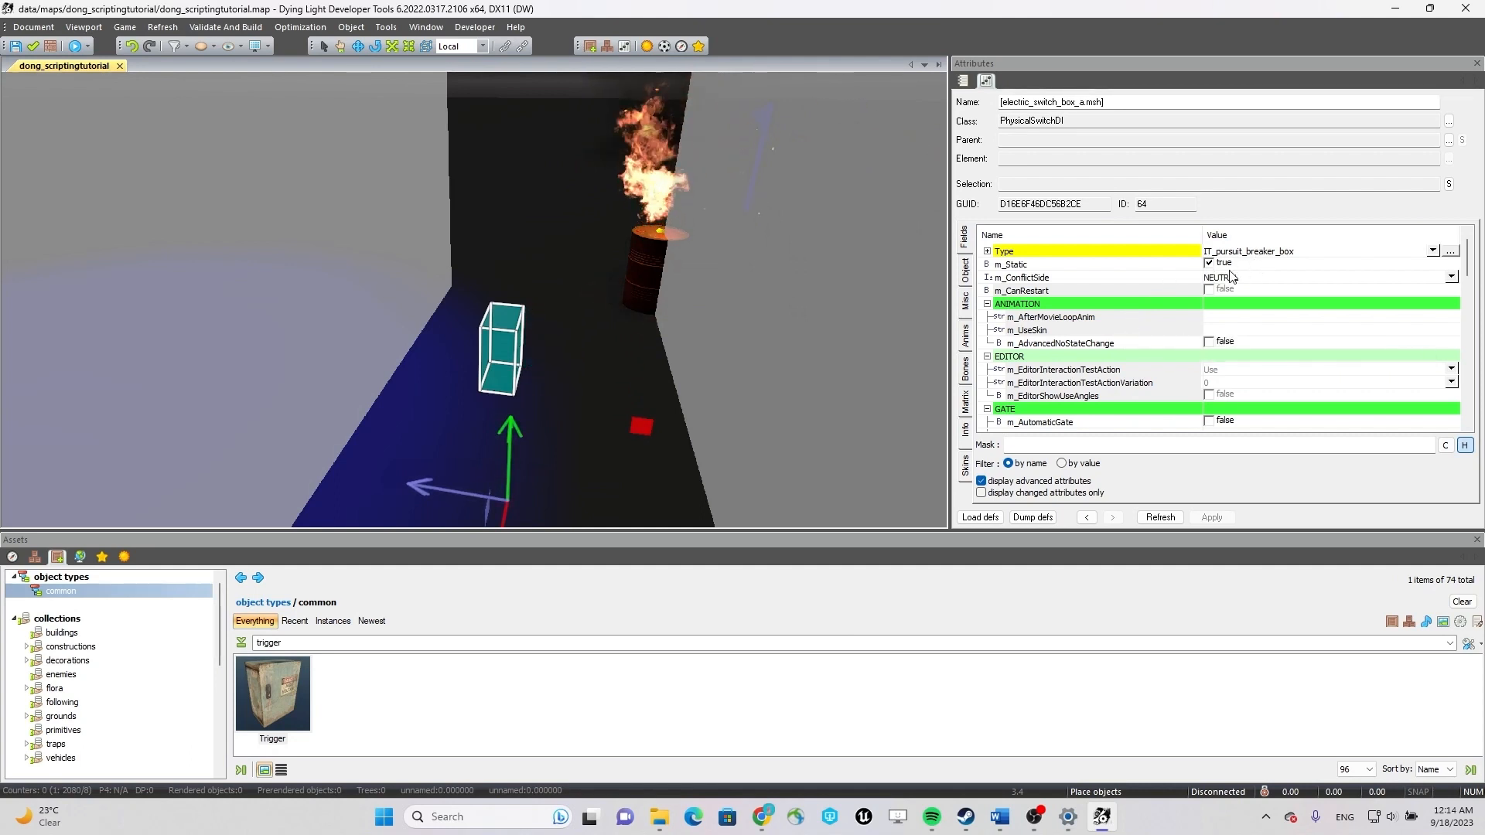
drag(1464, 283, 1468, 341)
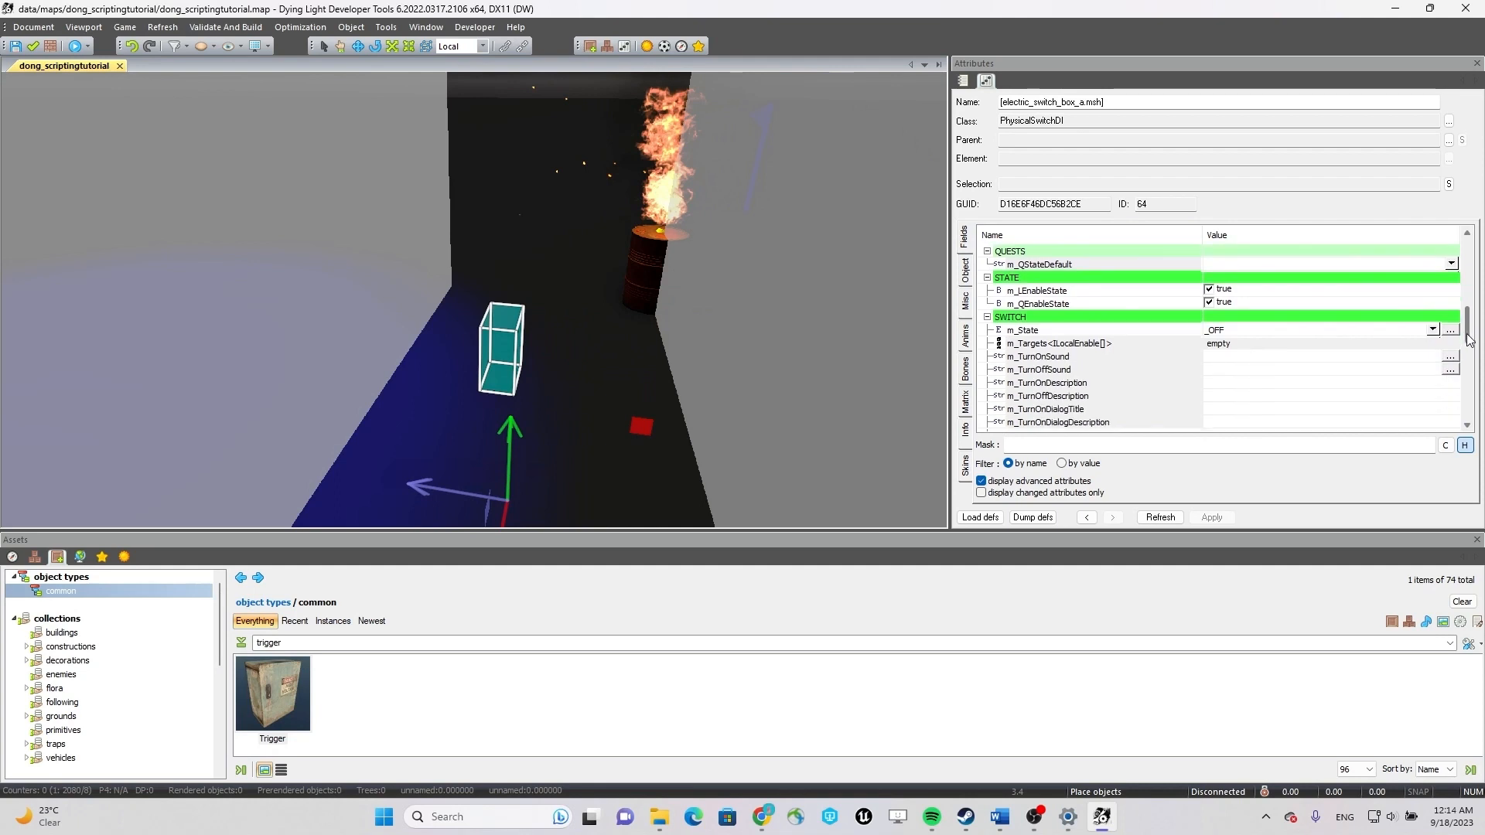
click(1274, 346)
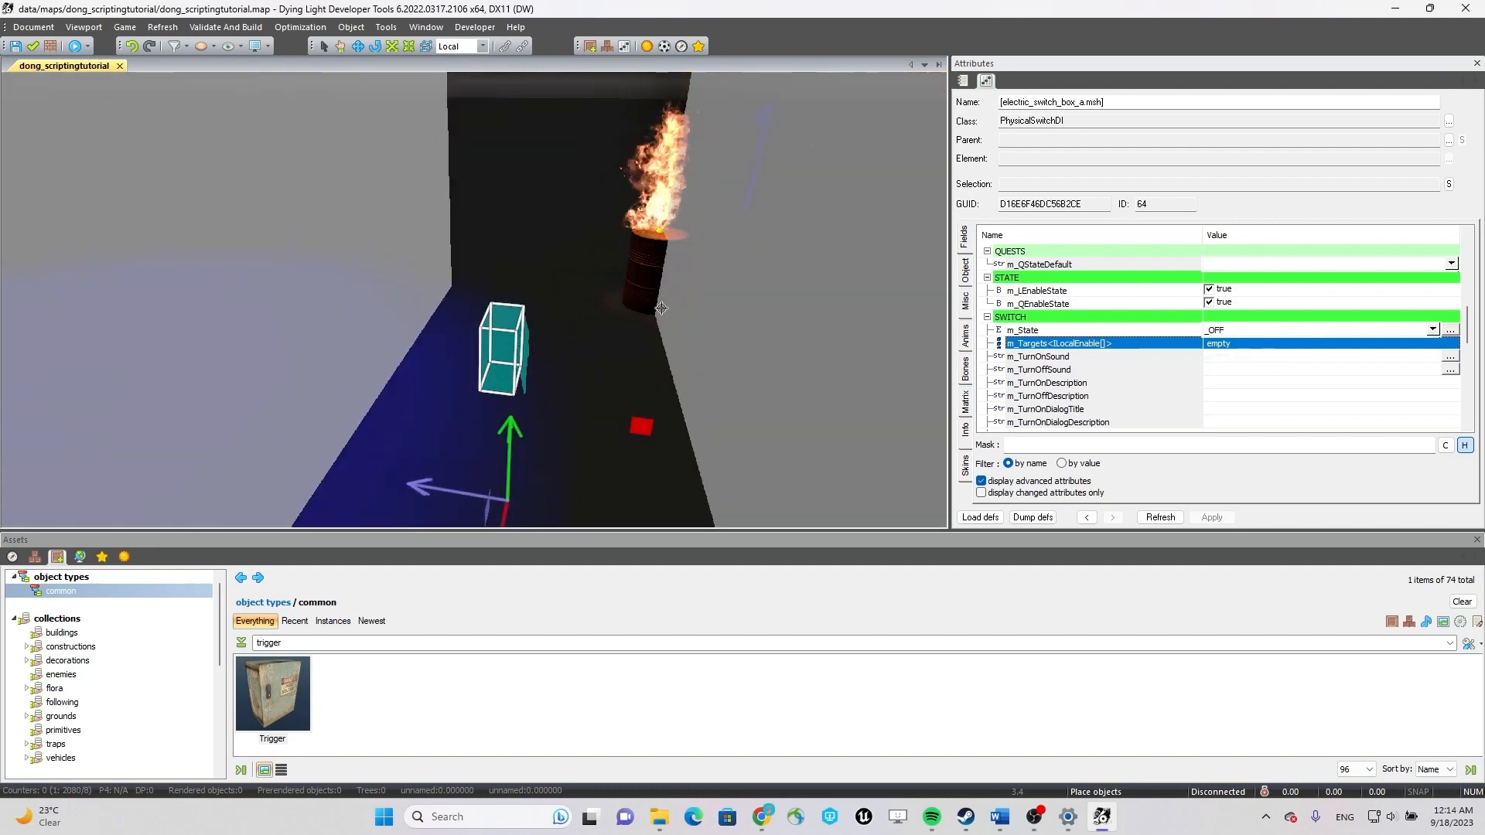
Change the class of the hub zone's light to LightDI, filtering the class list by "light".
right_drag(552, 228, 542, 313)
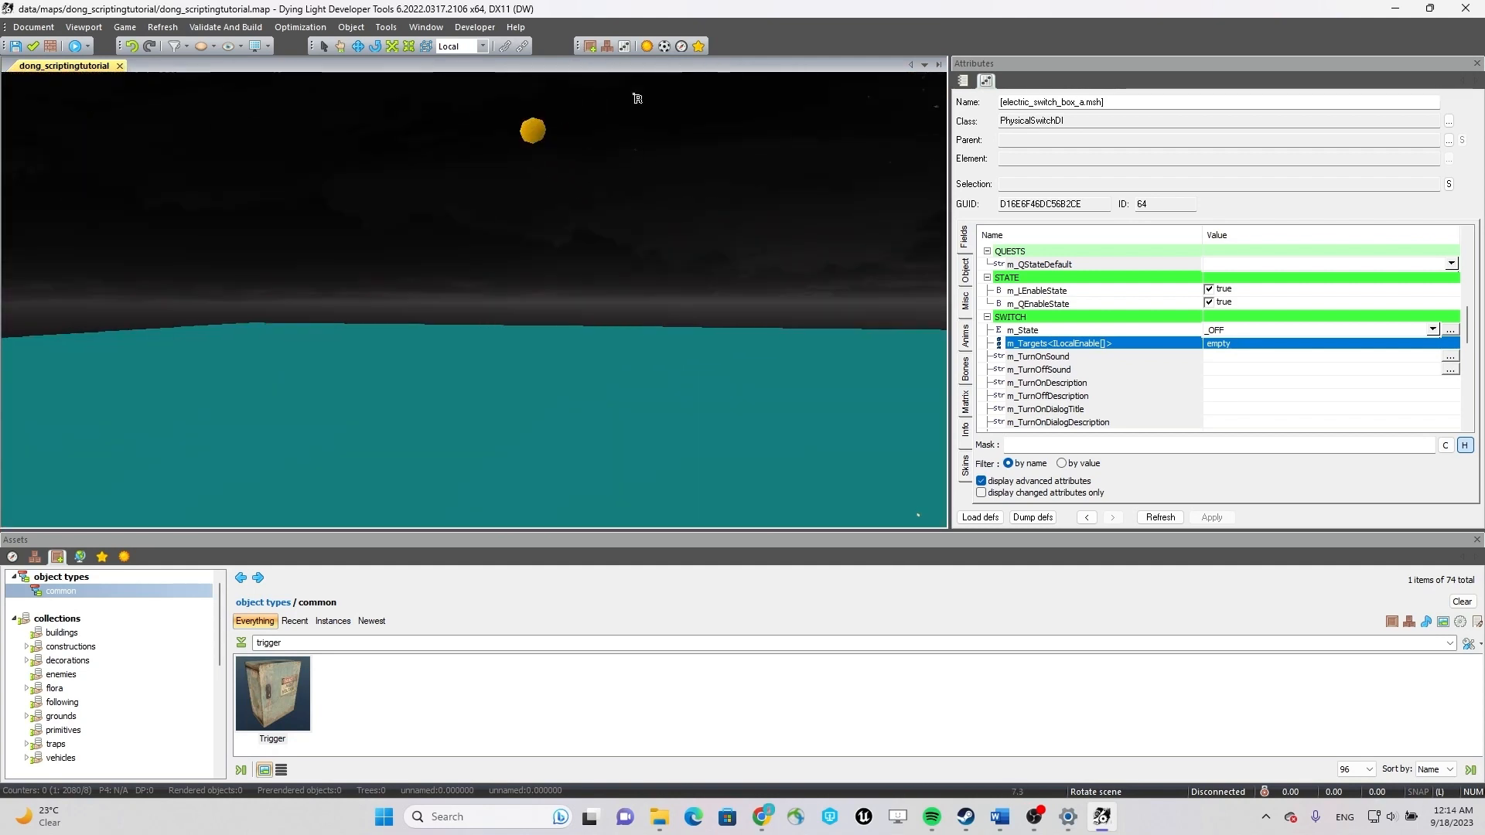
click(534, 133)
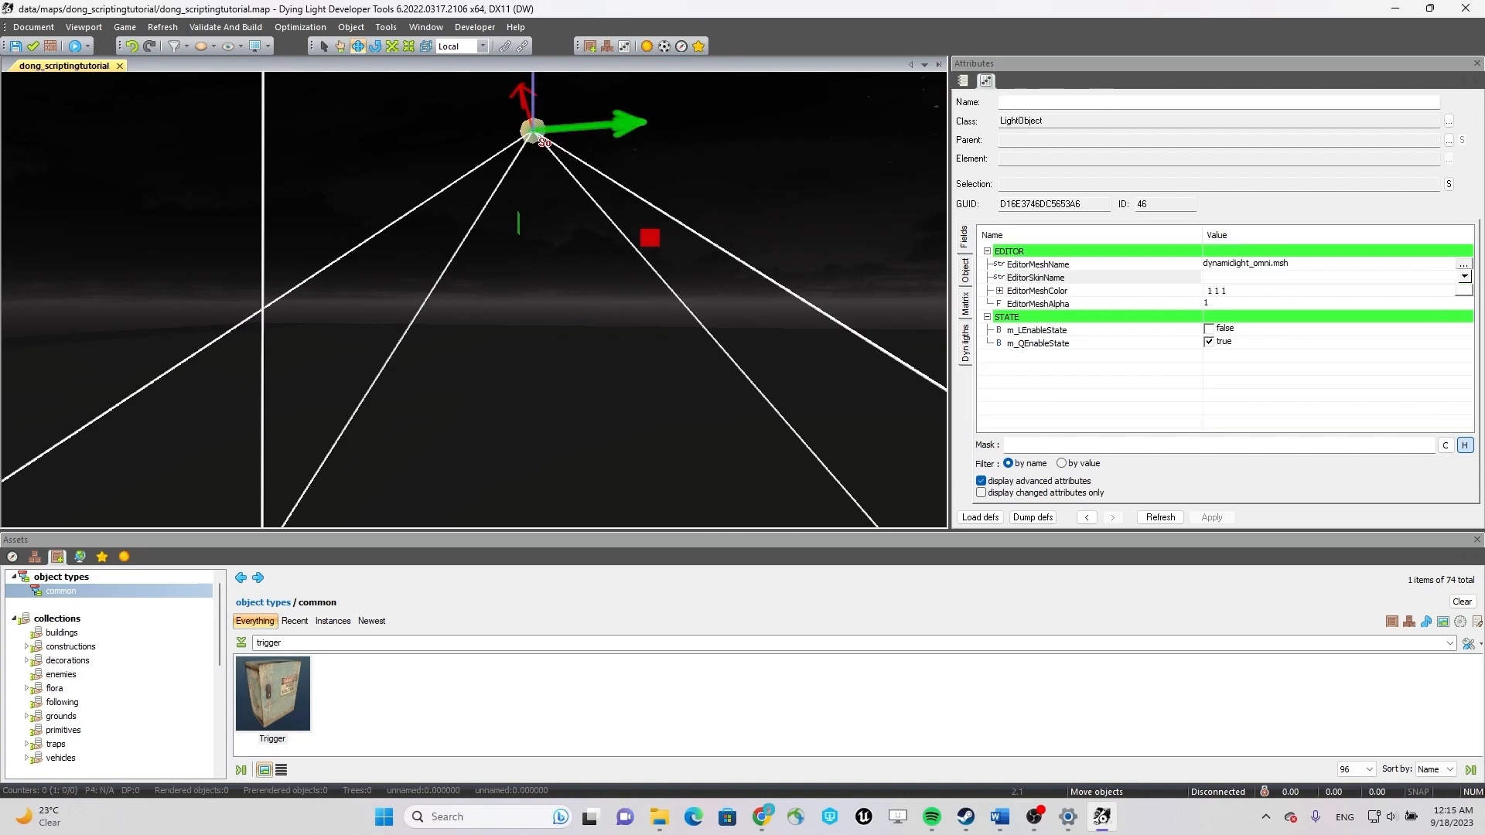
click(1449, 122)
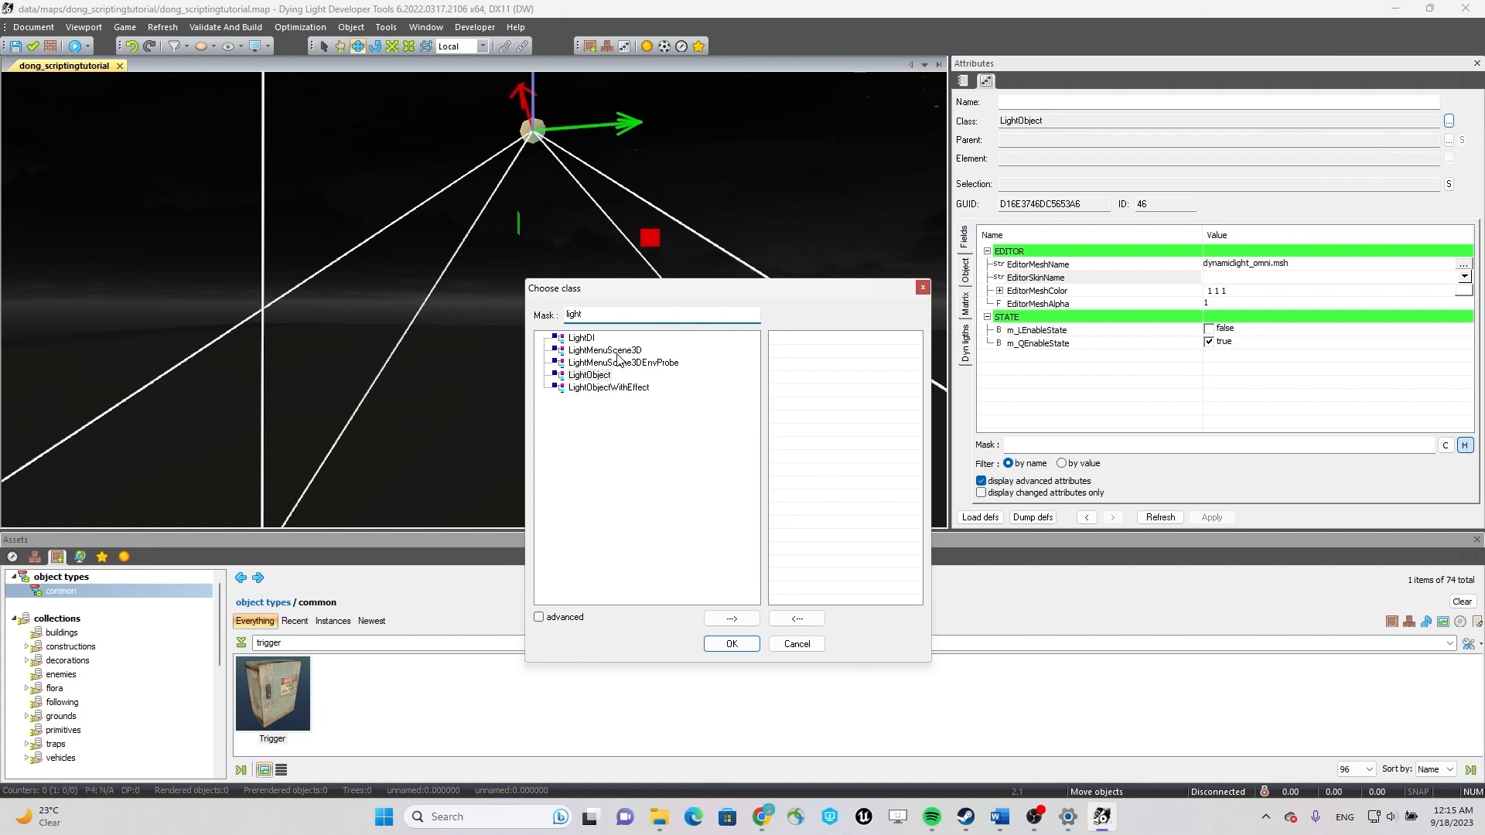
click(731, 644)
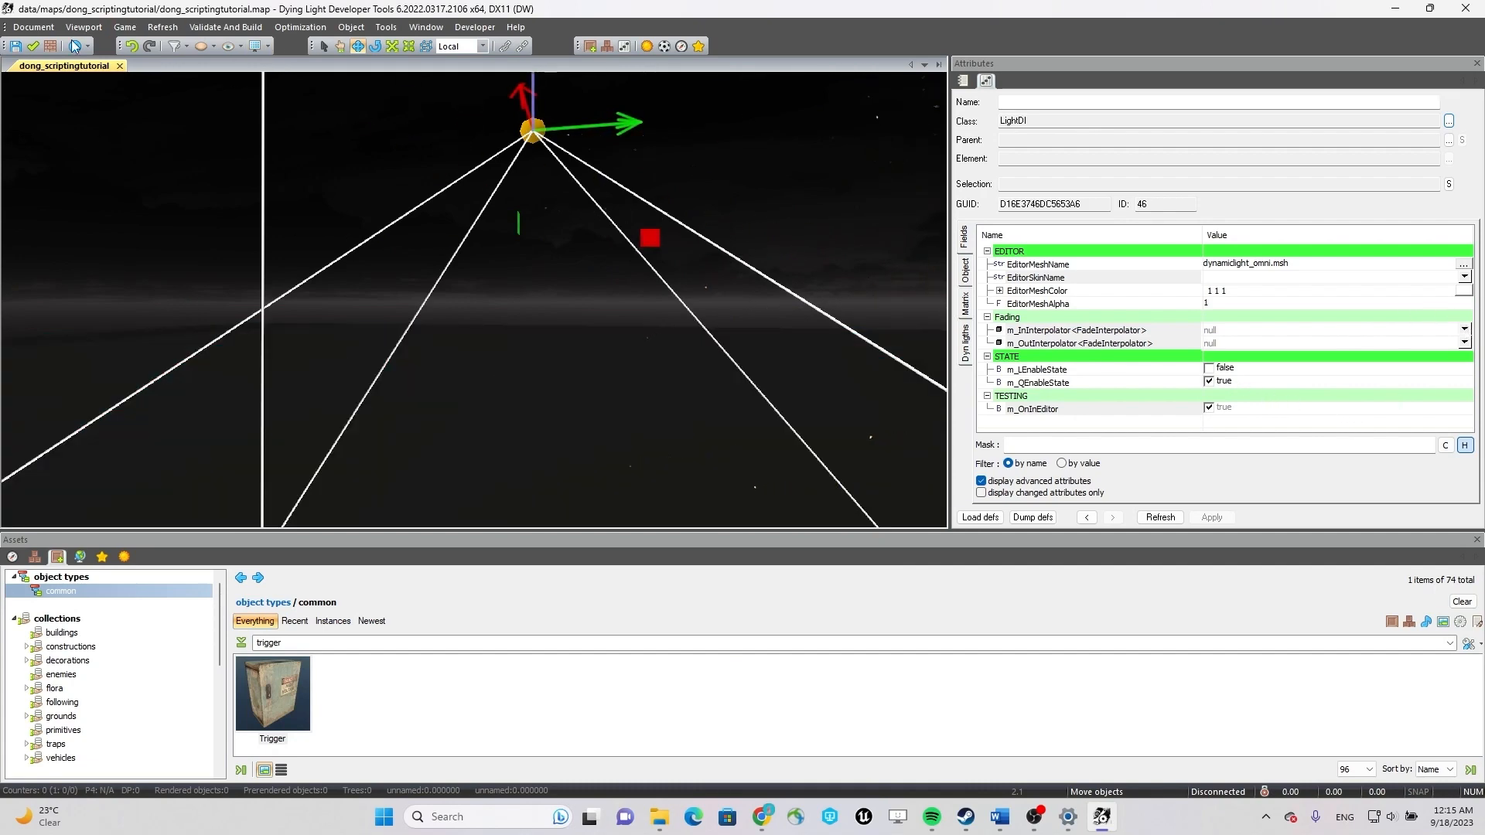
Reselect the electric switch box and add the AI escape area to its m_Targets field.
right_drag(594, 258, 554, 340)
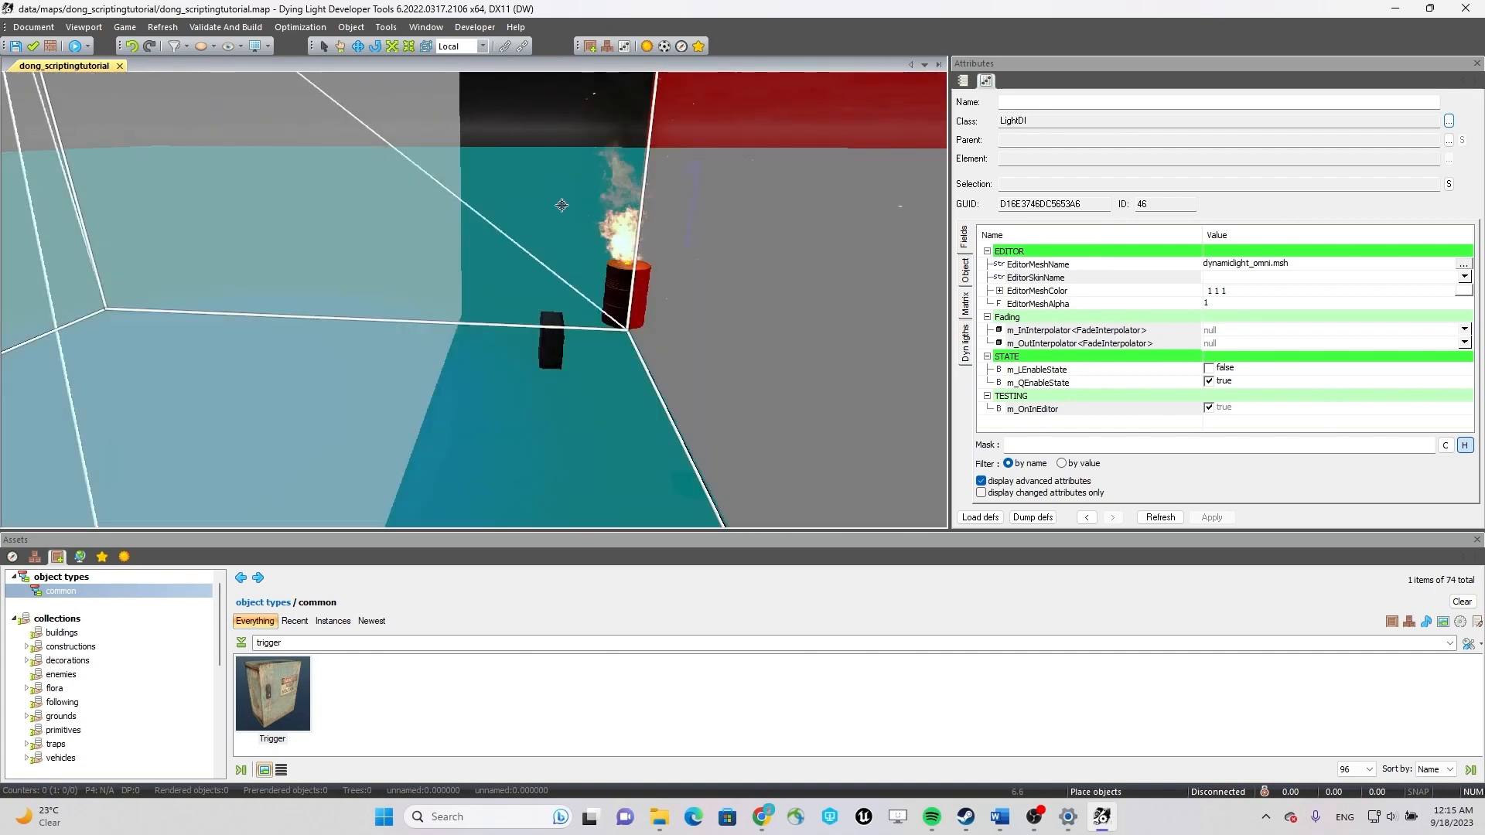
click(549, 353)
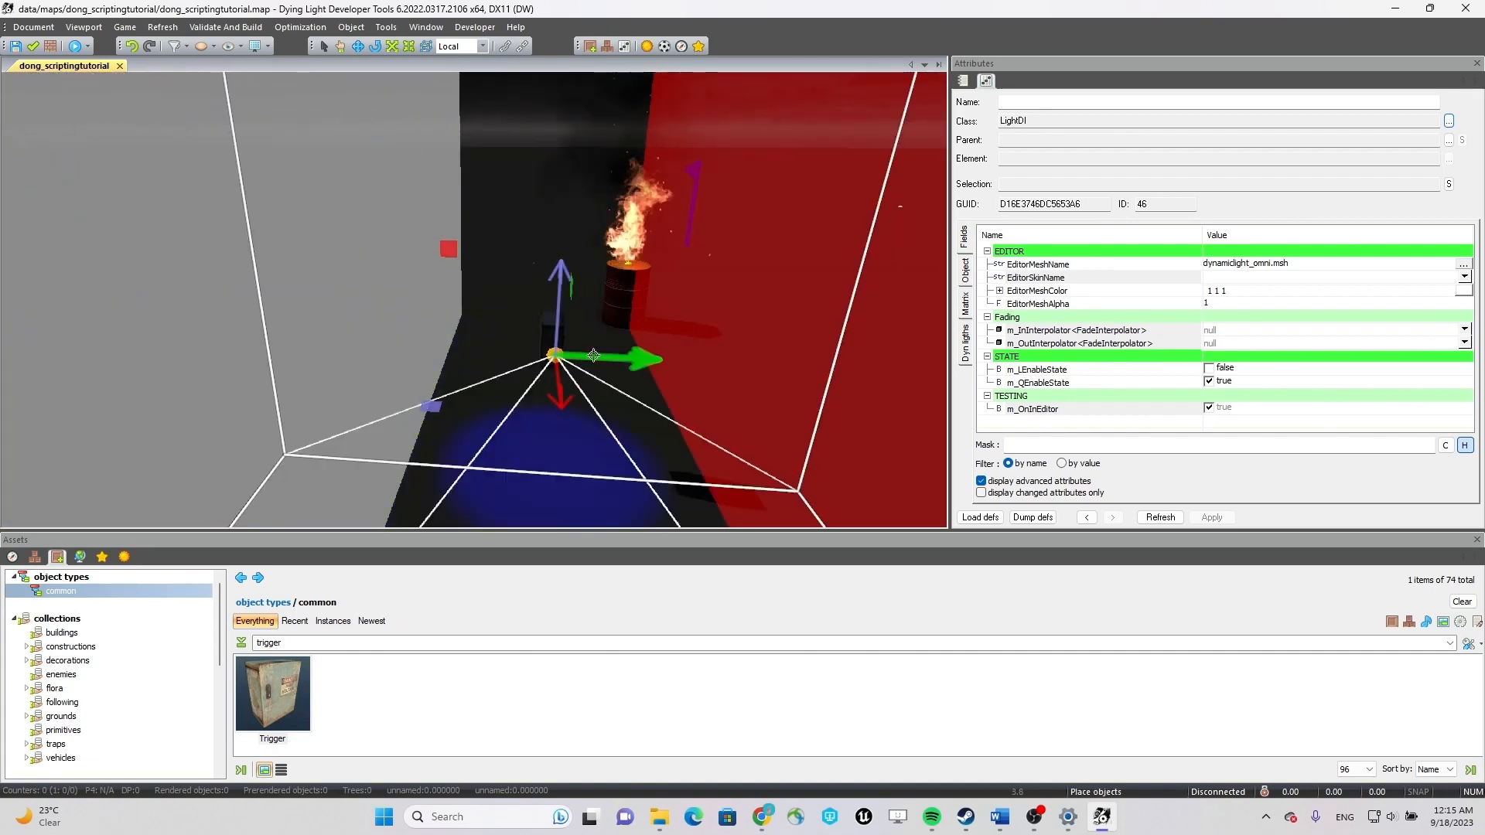
key(Escape)
key(Escape)
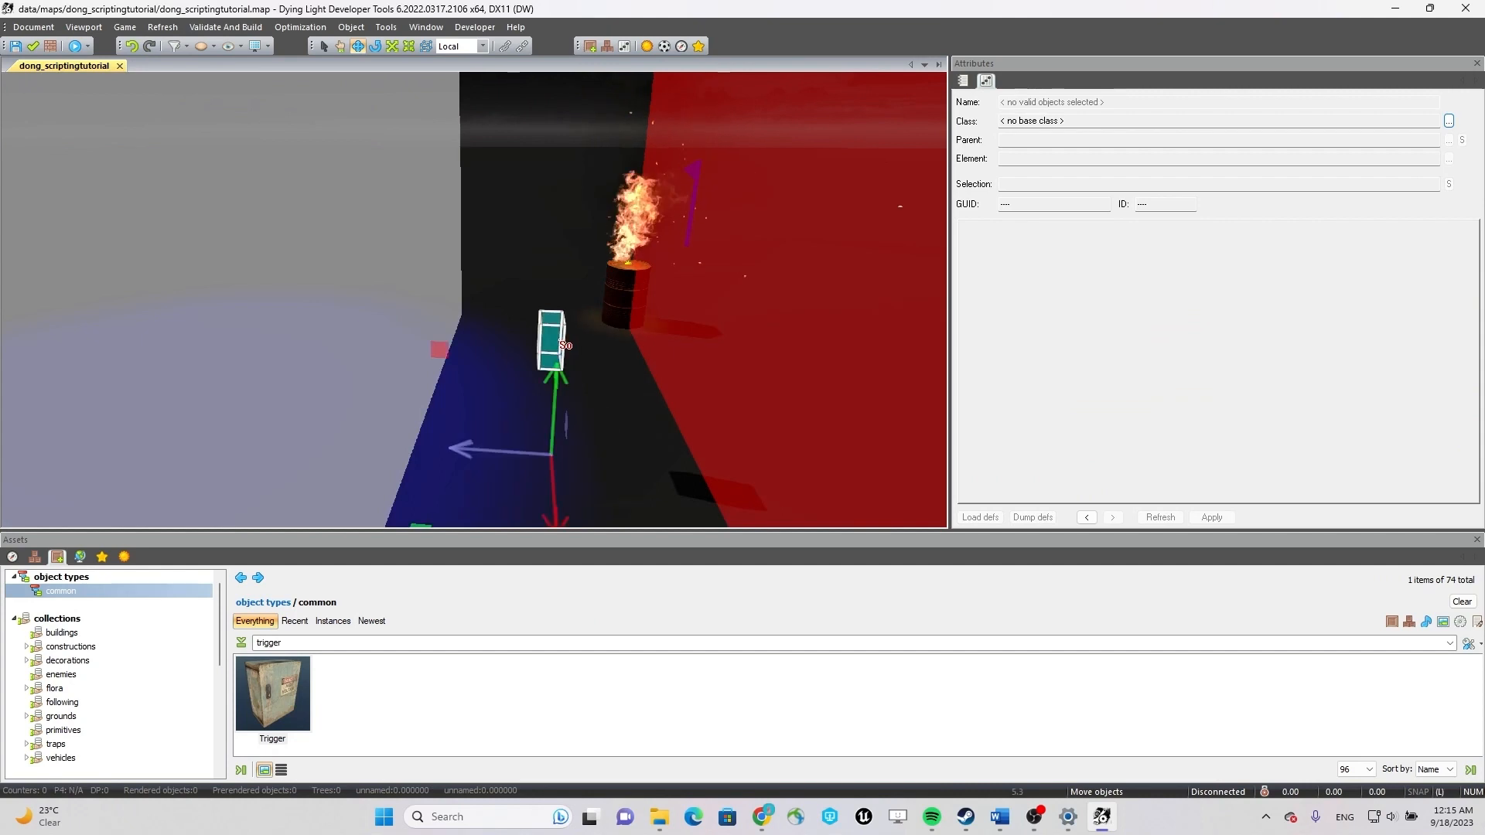
click(564, 346)
drag(1467, 259, 1481, 333)
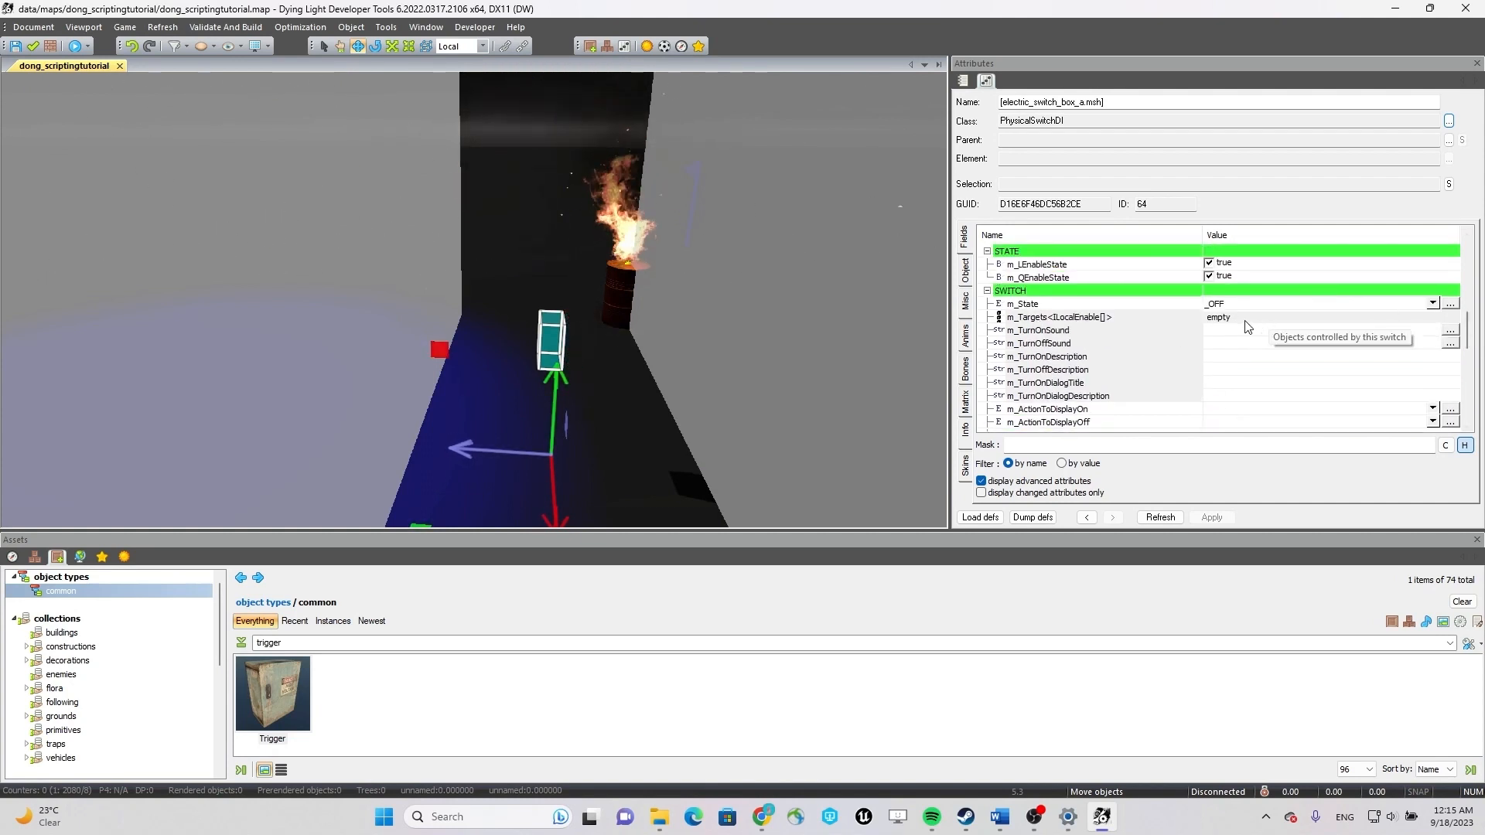
click(1145, 321)
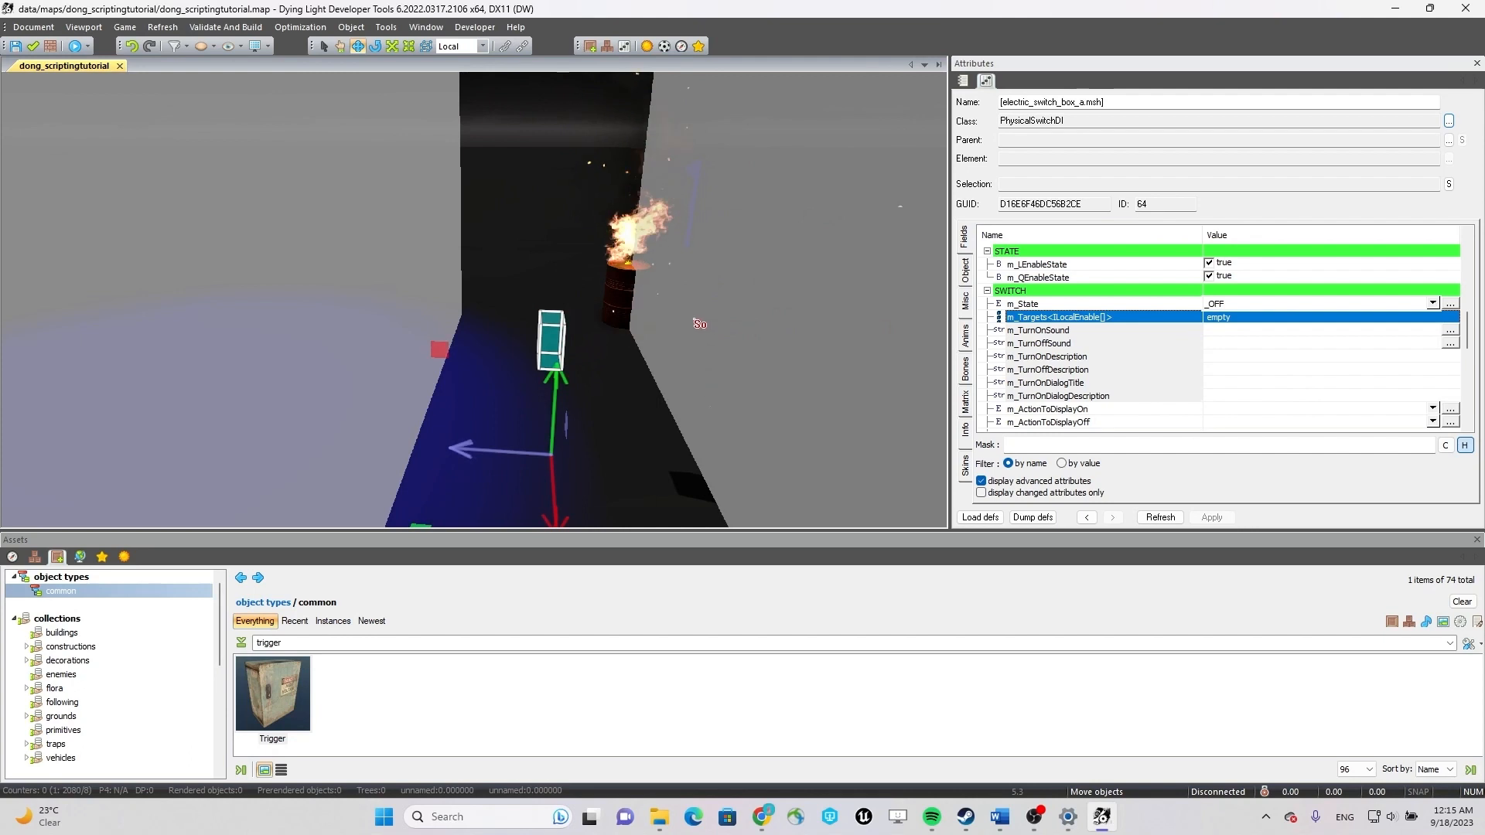
right_drag(662, 318, 686, 269)
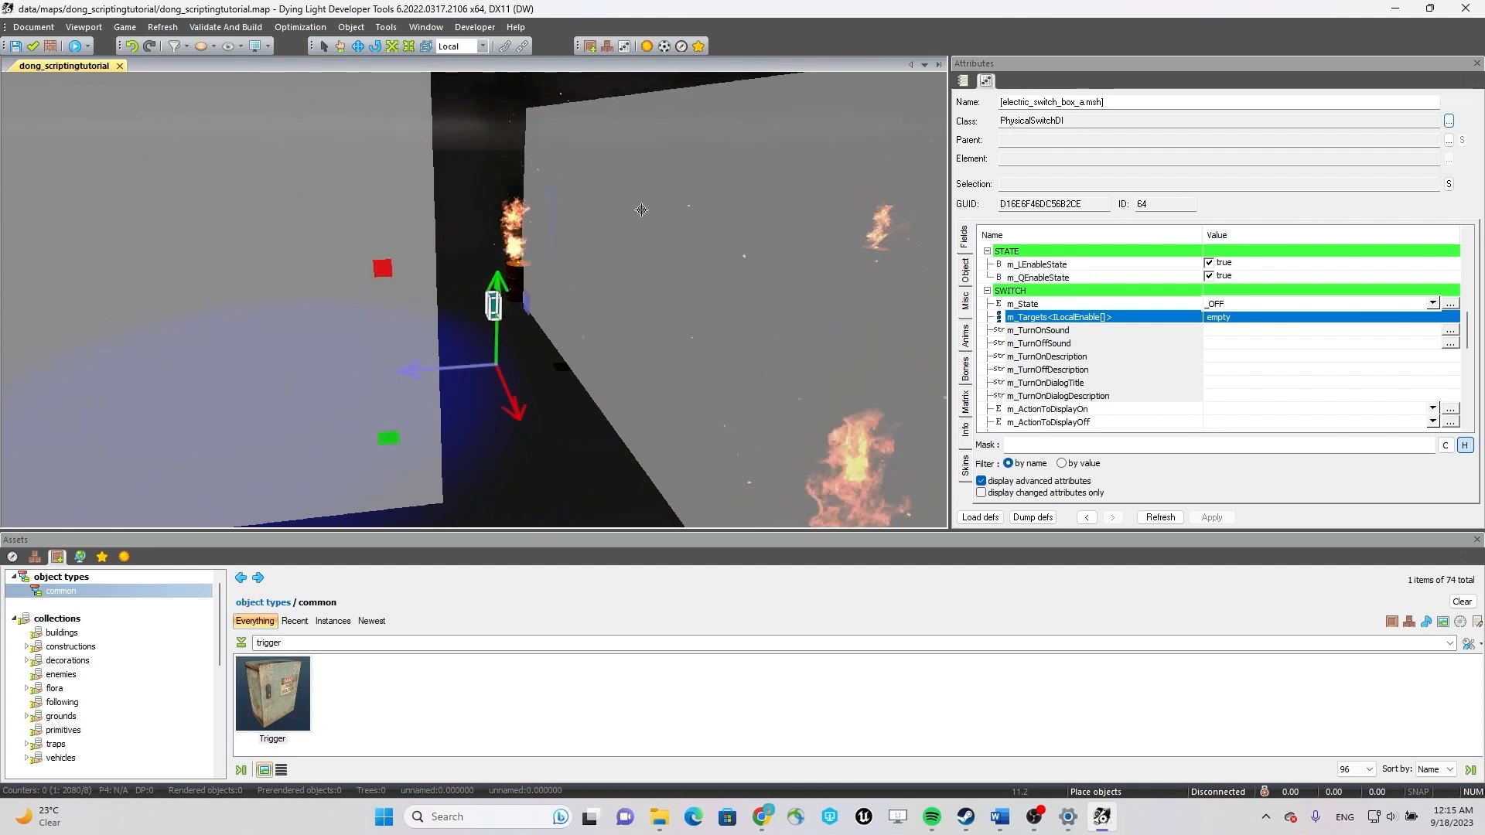
right_click(641, 210)
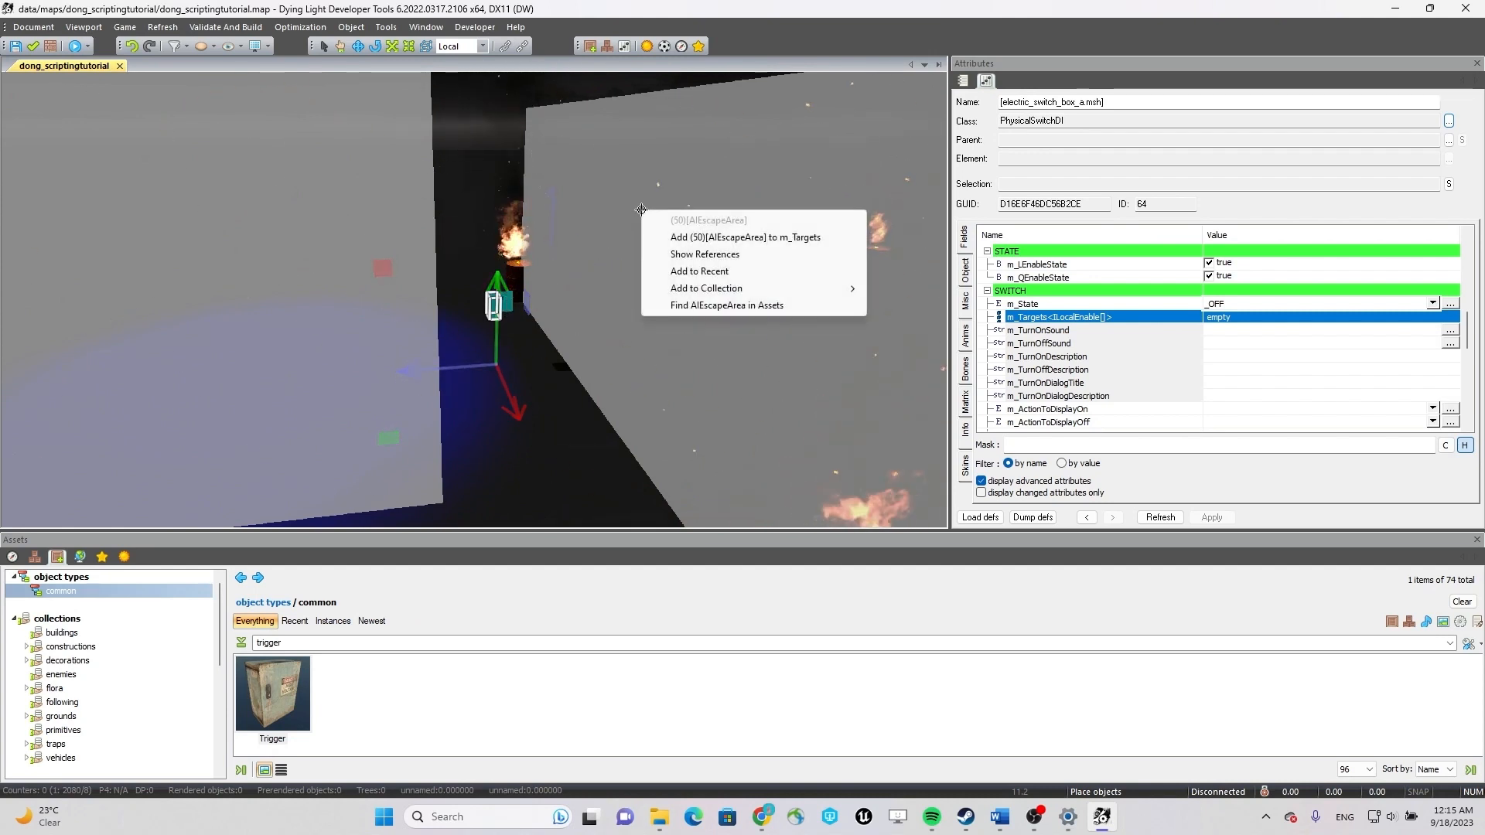
click(771, 238)
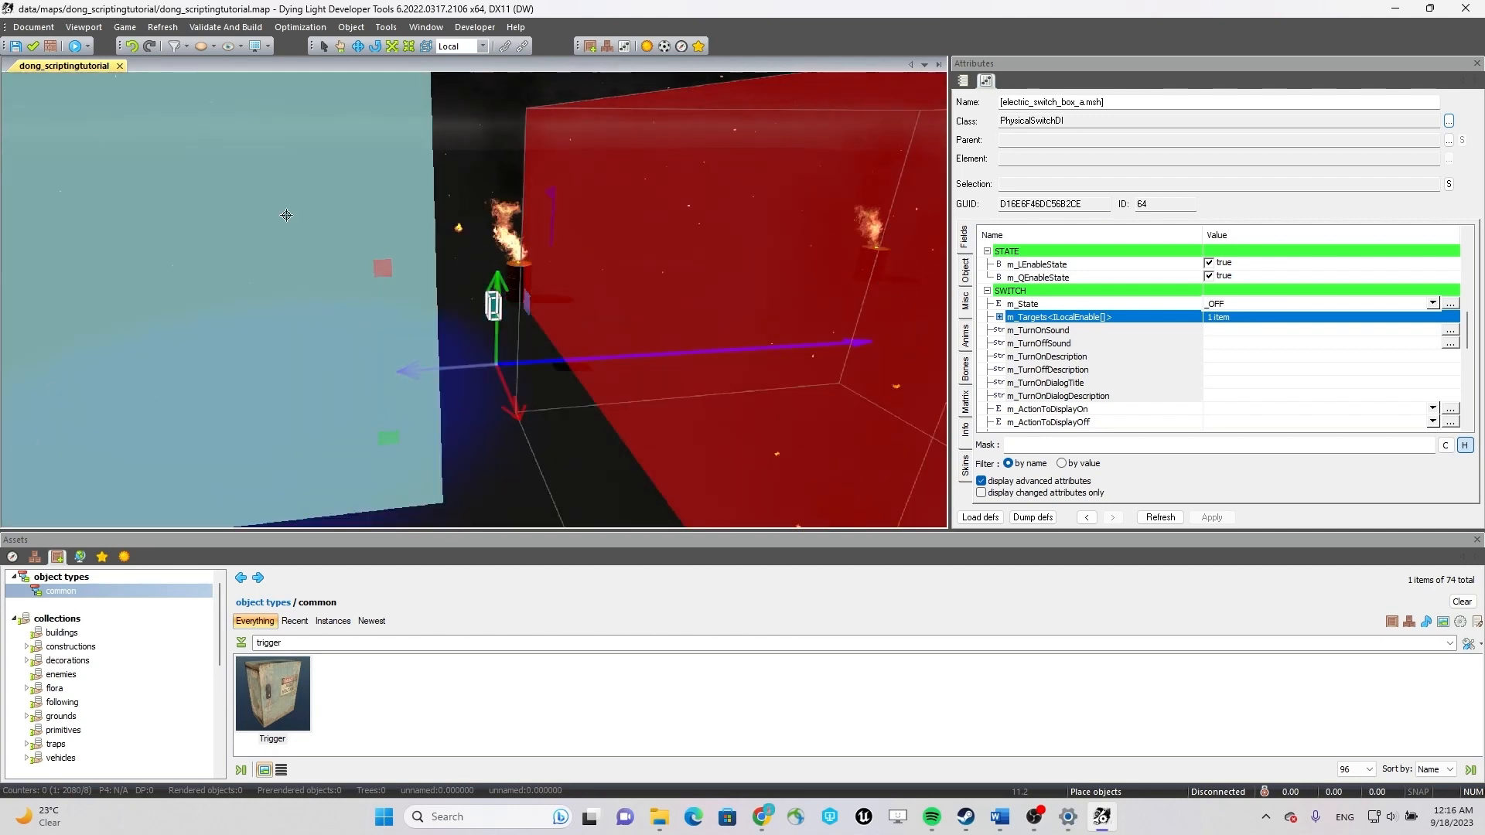
Add the hub zone and its LightDI spotlight to the switch box's m_Targets.
middle_drag(634, 289, 566, 290)
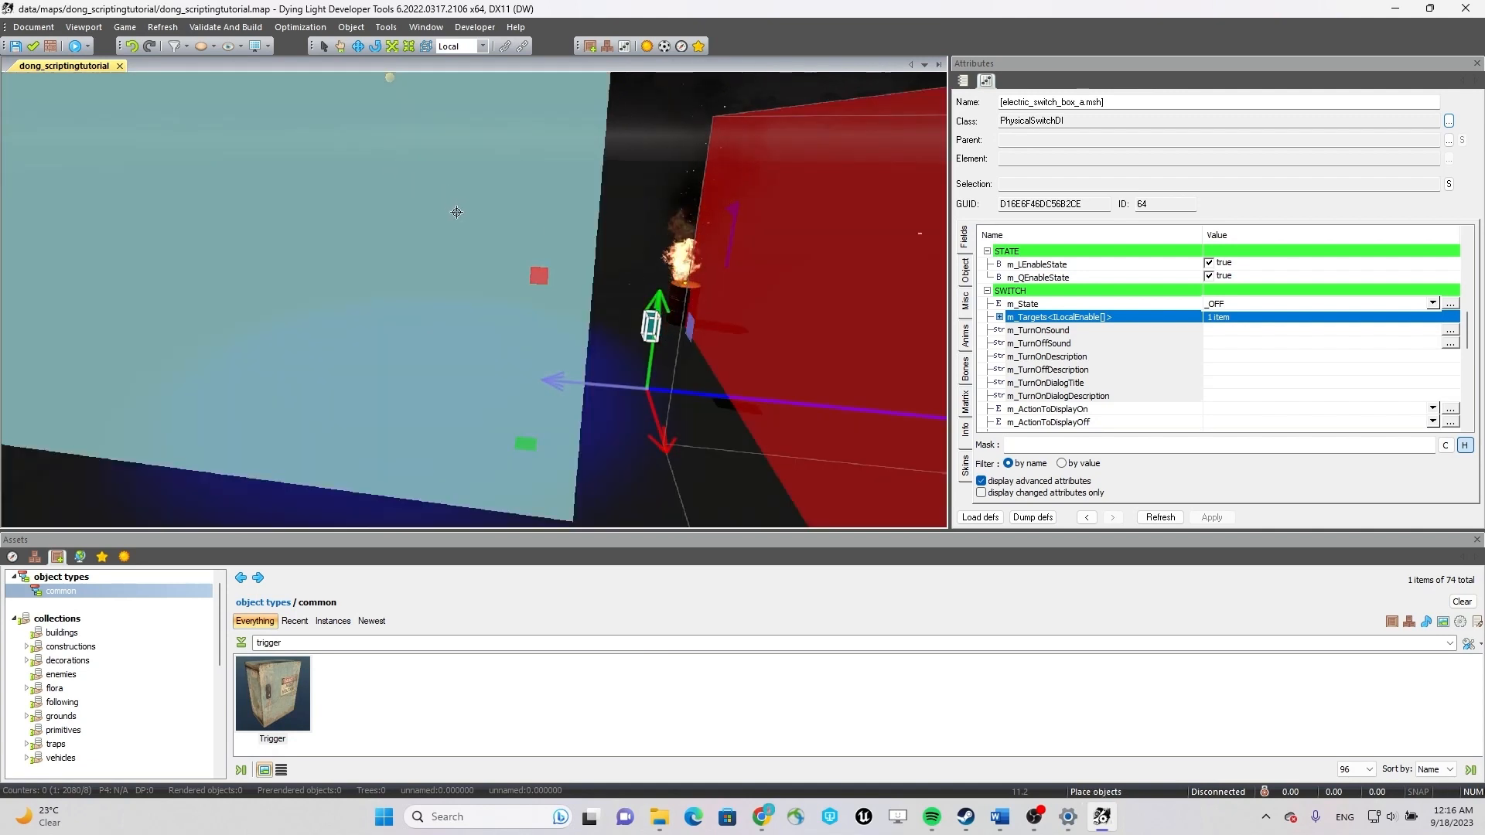
right_click(456, 212)
click(546, 239)
middle_drag(549, 244, 634, 331)
right_click(506, 153)
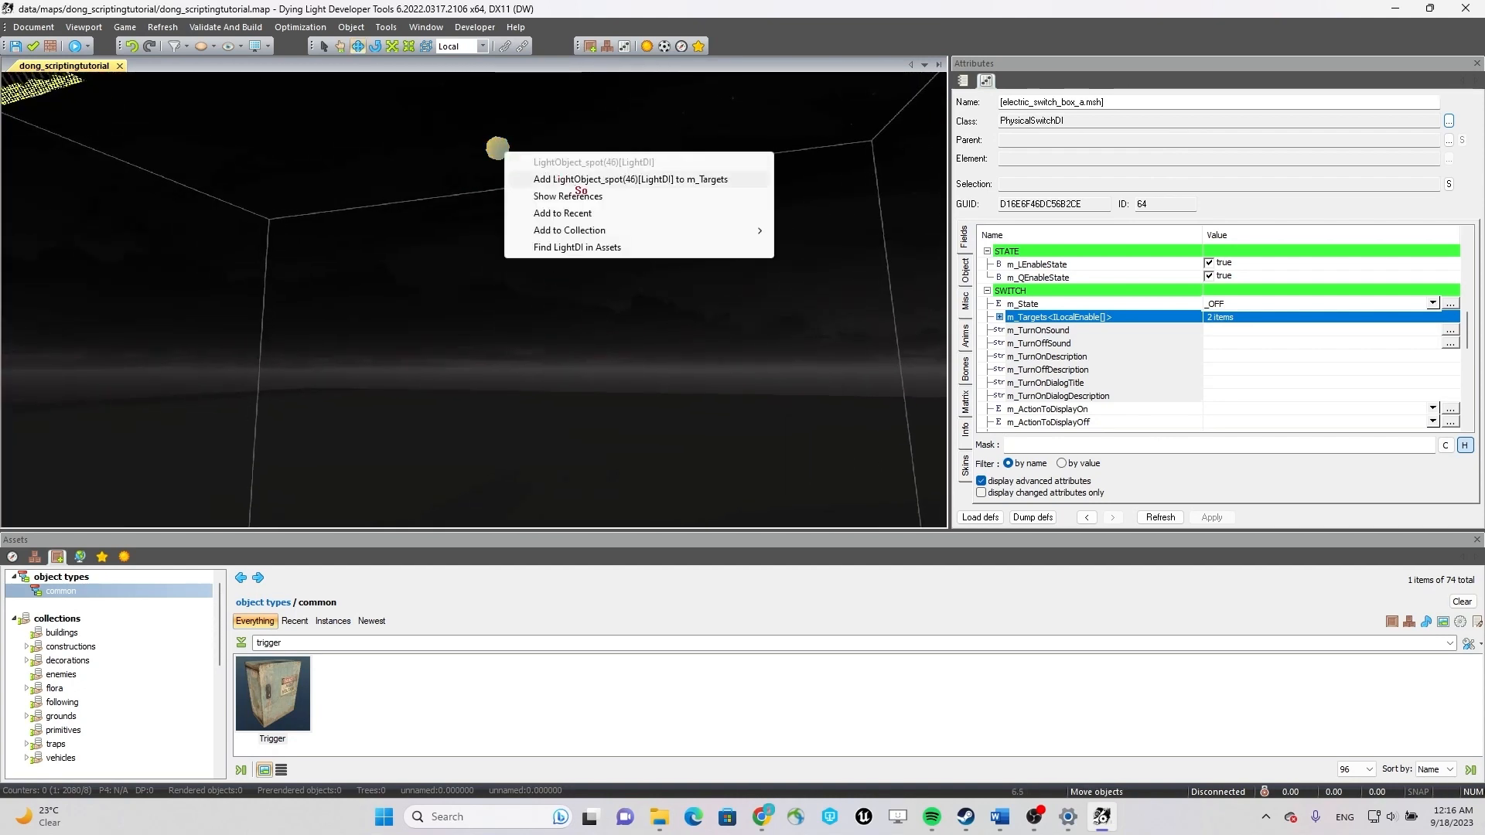
click(598, 184)
middle_drag(598, 184, 803, 453)
Add the fire effects of all four barrels around the AI escape area to the switch box's m_Targets.
mouse_move(837, 446)
right_down()
mouse_move(689, 514)
mouse_move(495, 494)
mouse_move(415, 269)
right_up()
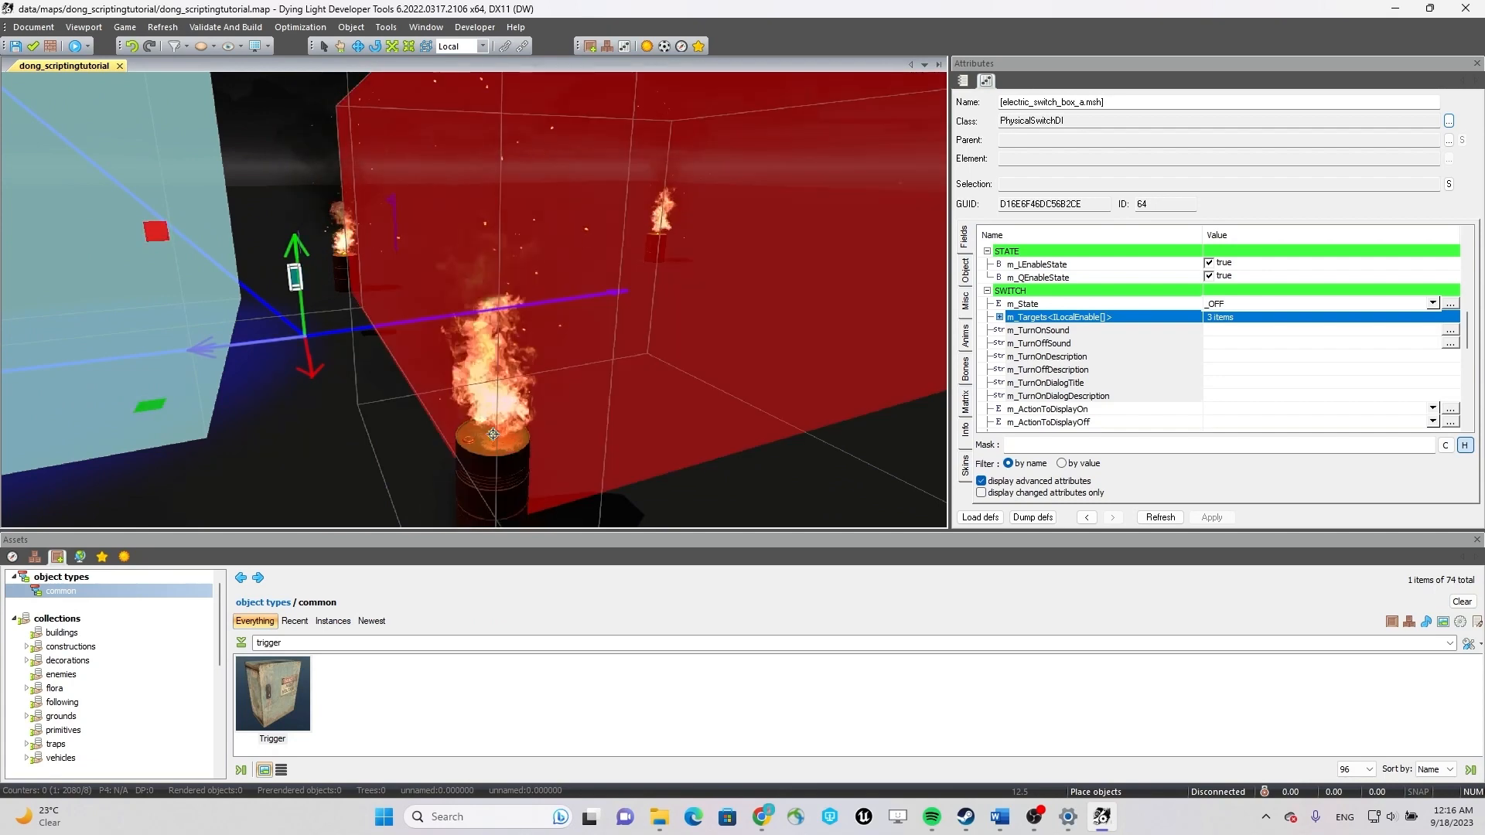
click(560, 461)
mouse_move(561, 462)
right_down()
mouse_move(437, 256)
mouse_move(352, 433)
mouse_move(472, 387)
mouse_move(626, 371)
mouse_move(735, 335)
mouse_move(770, 382)
right_up()
click(519, 408)
key(w)
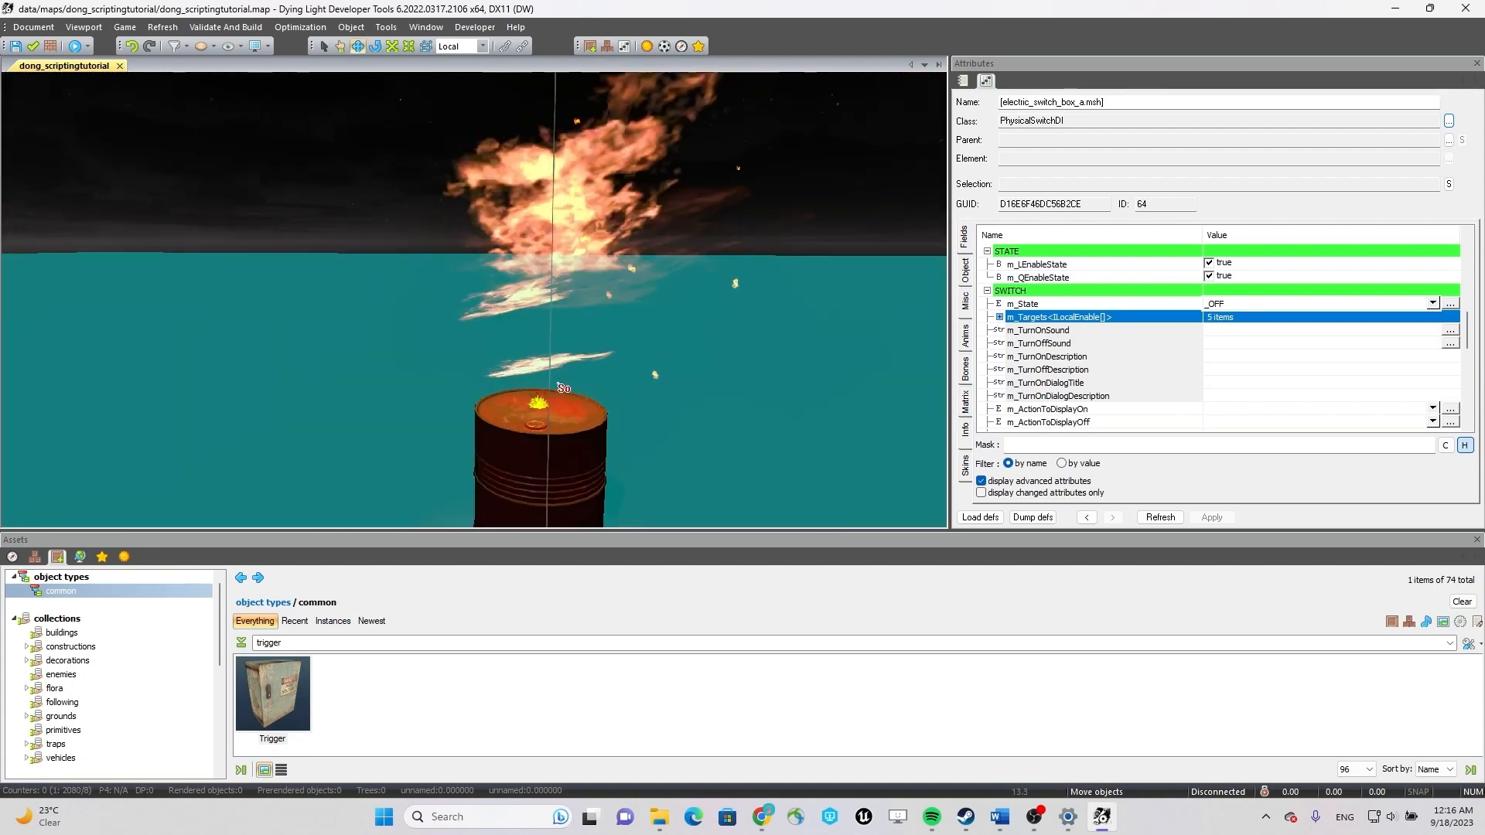
right_click(539, 405)
click(611, 434)
right_drag(665, 344, 787, 352)
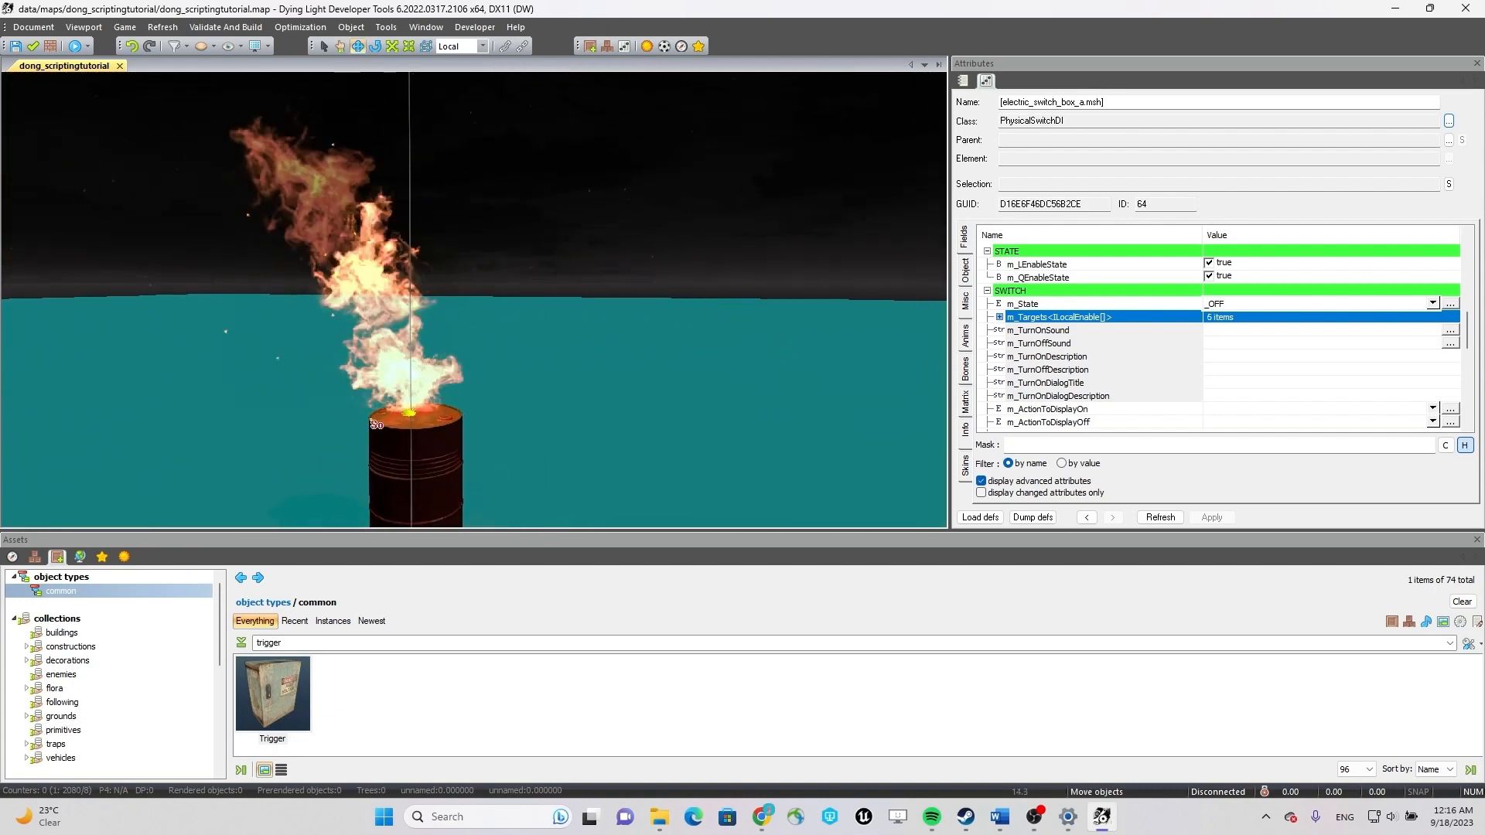
right_click(408, 413)
click(480, 439)
right_drag(495, 433, 533, 349)
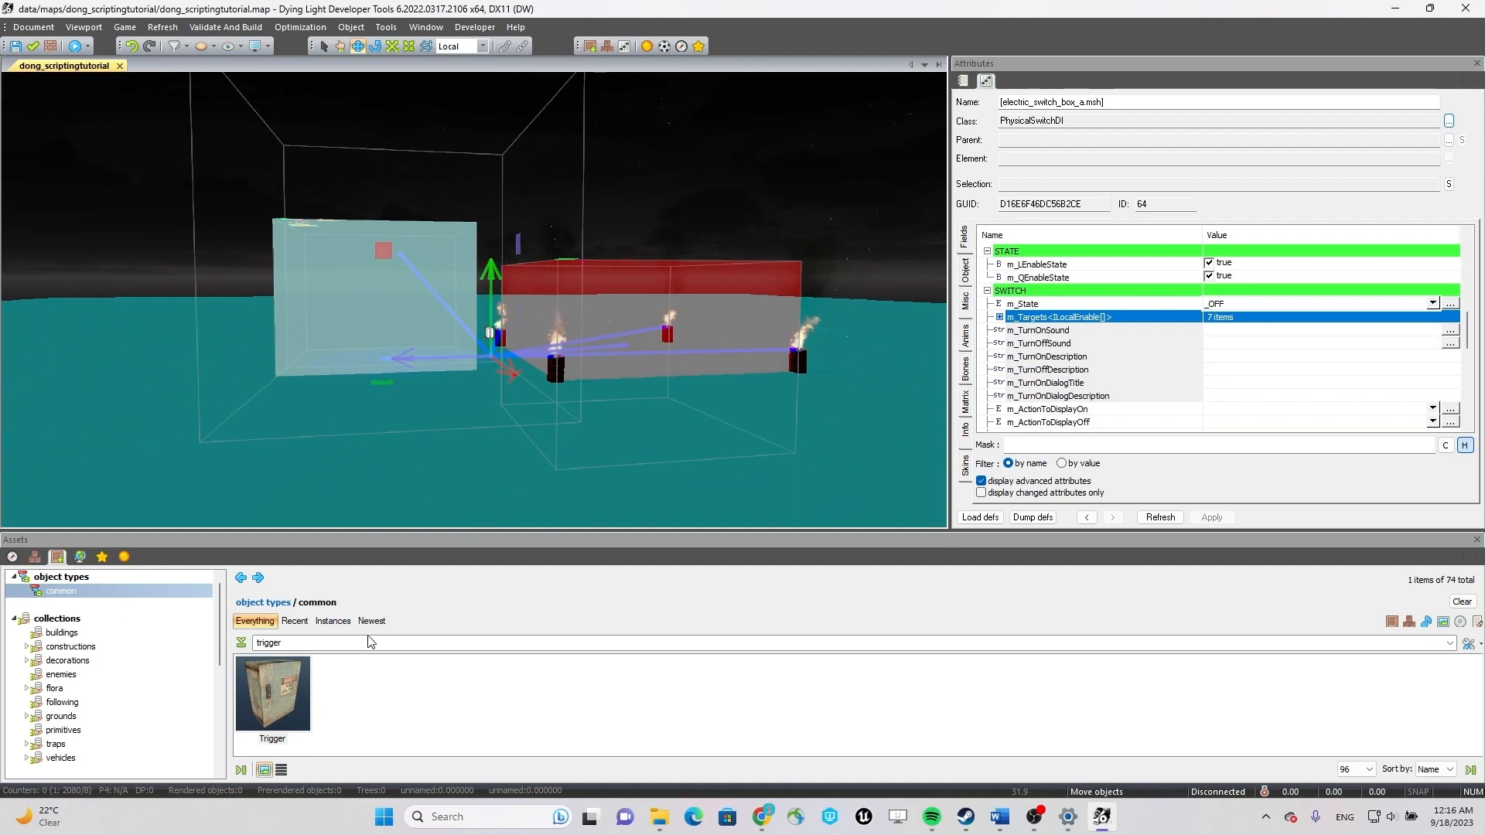
Search the common object types for "ai" and place an AI Spawner on the ground in front of the hub zone.
click(348, 641)
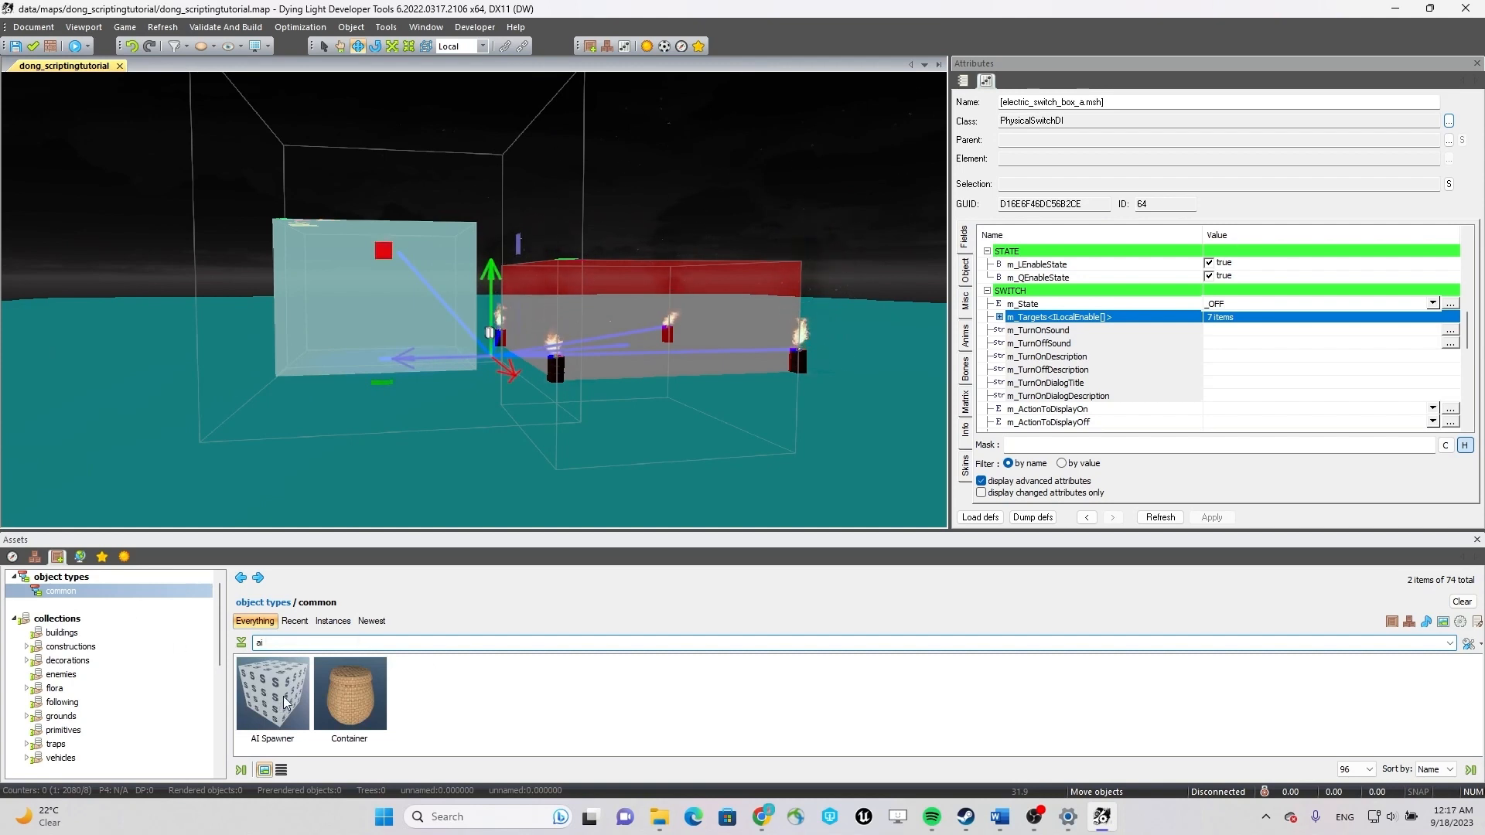
click(286, 700)
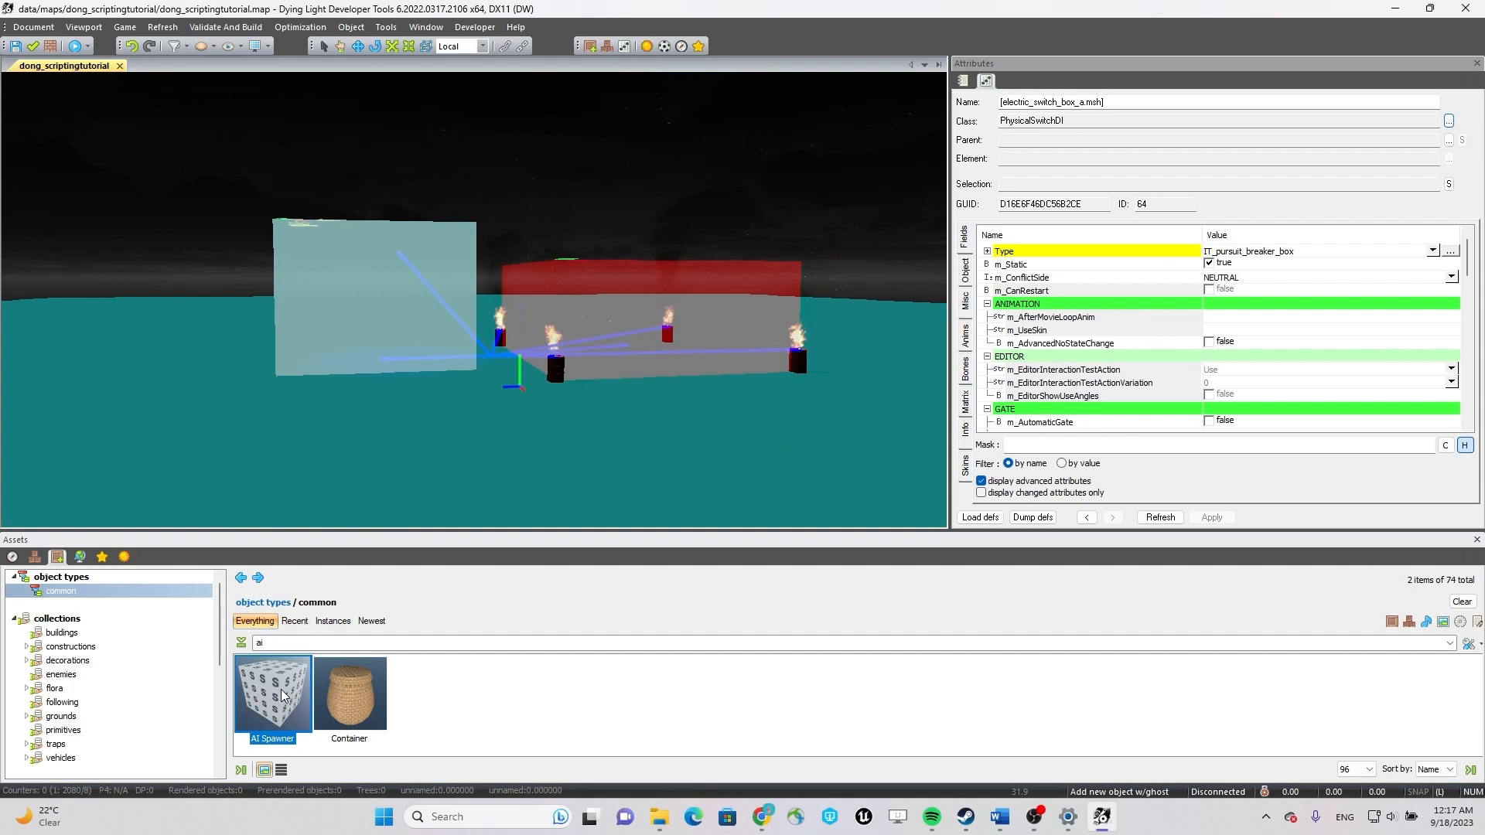
click(426, 416)
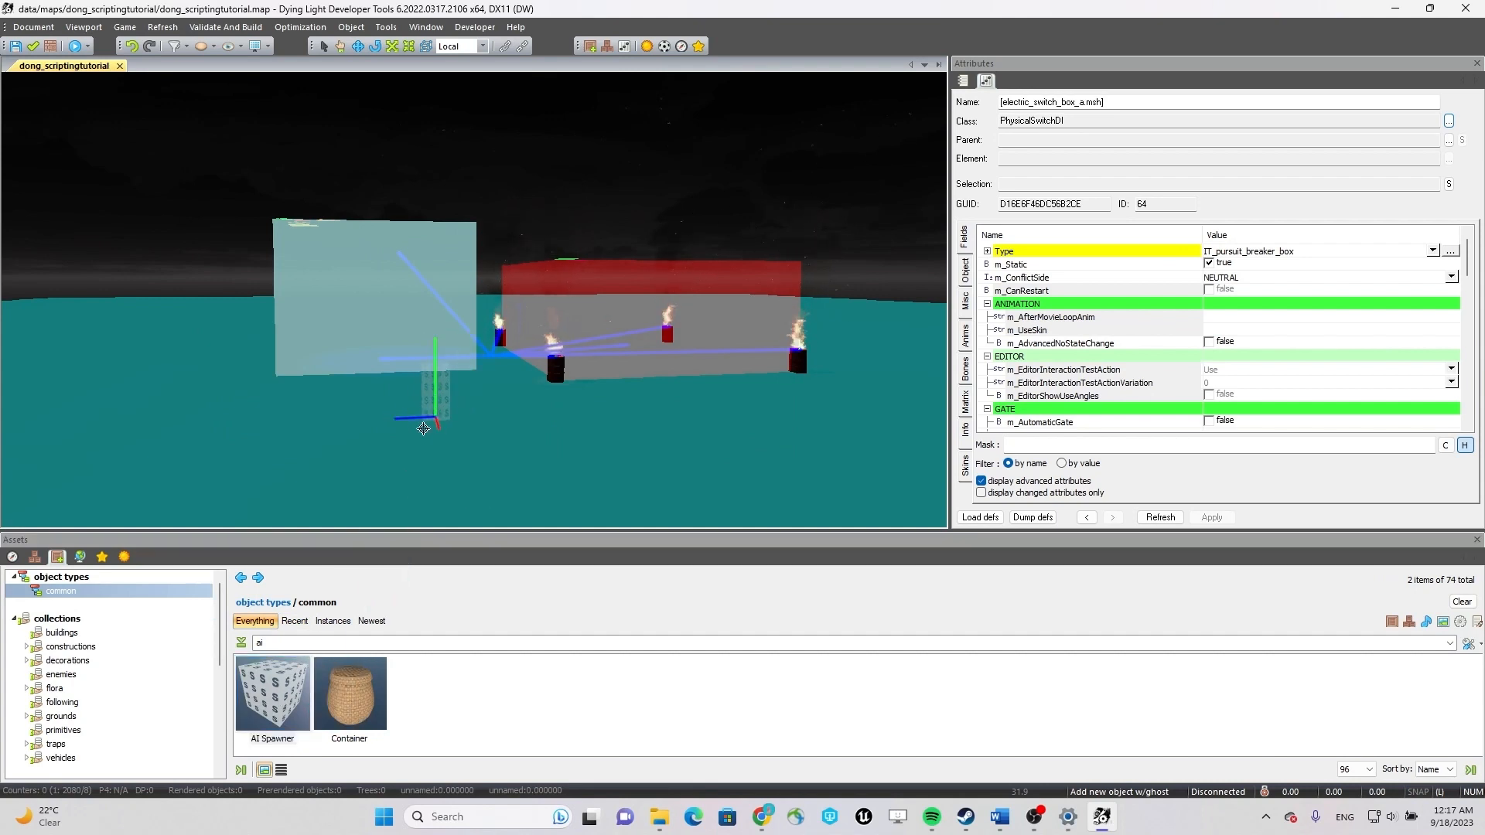
click(438, 415)
key(Escape)
click(448, 418)
right_drag(550, 449, 843, 529)
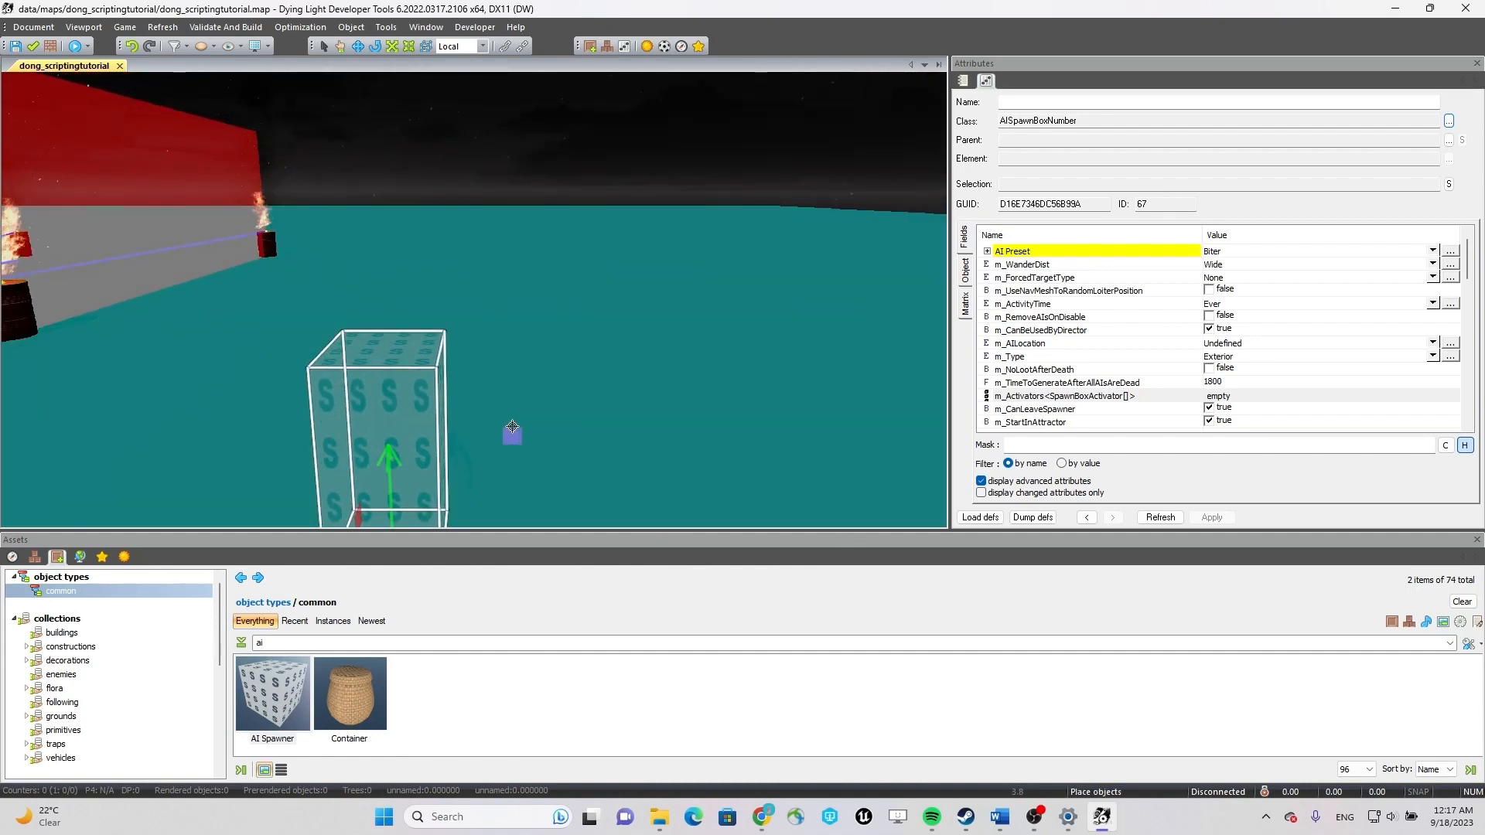
right_drag(511, 419, 355, 324)
key(ctrl+z)
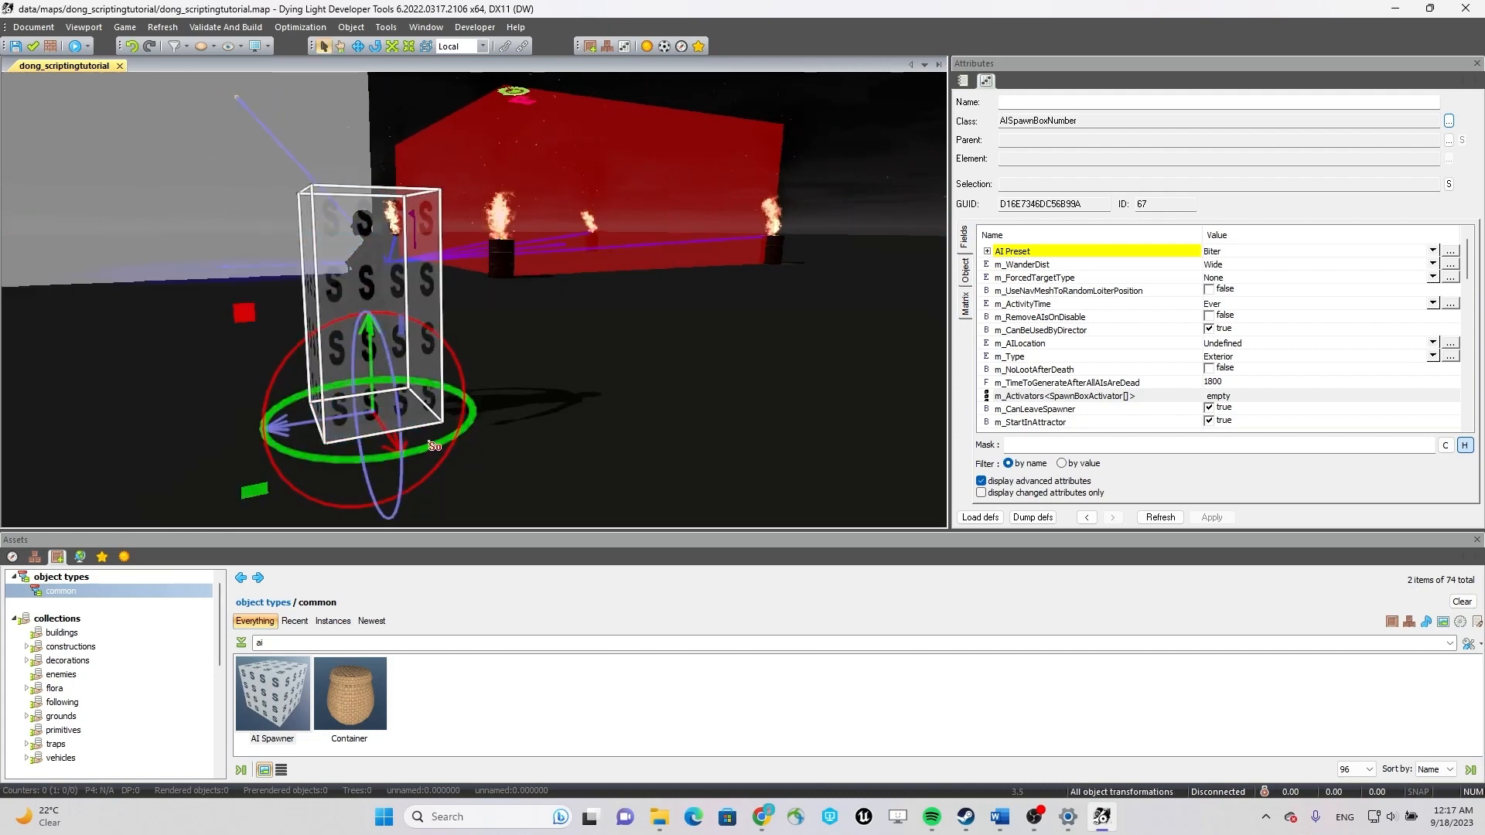
Duplicate the AI Spawner along its red axis so the copy stands in front of the AI escape area.
drag(433, 447, 198, 488)
key(w)
right_drag(352, 408, 386, 473)
key(s)
key(w)
key(s)
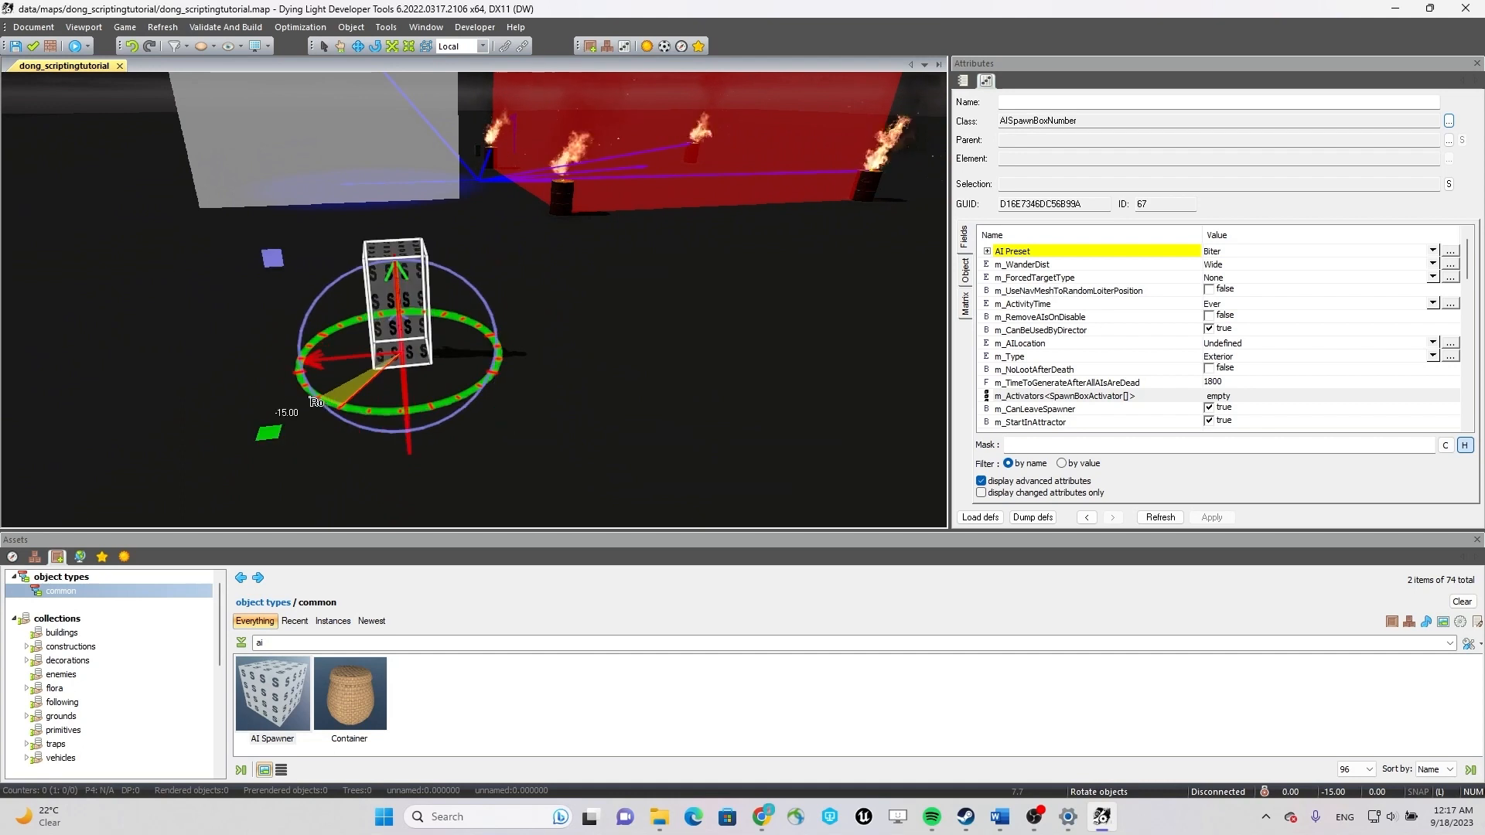
drag(311, 398, 313, 398)
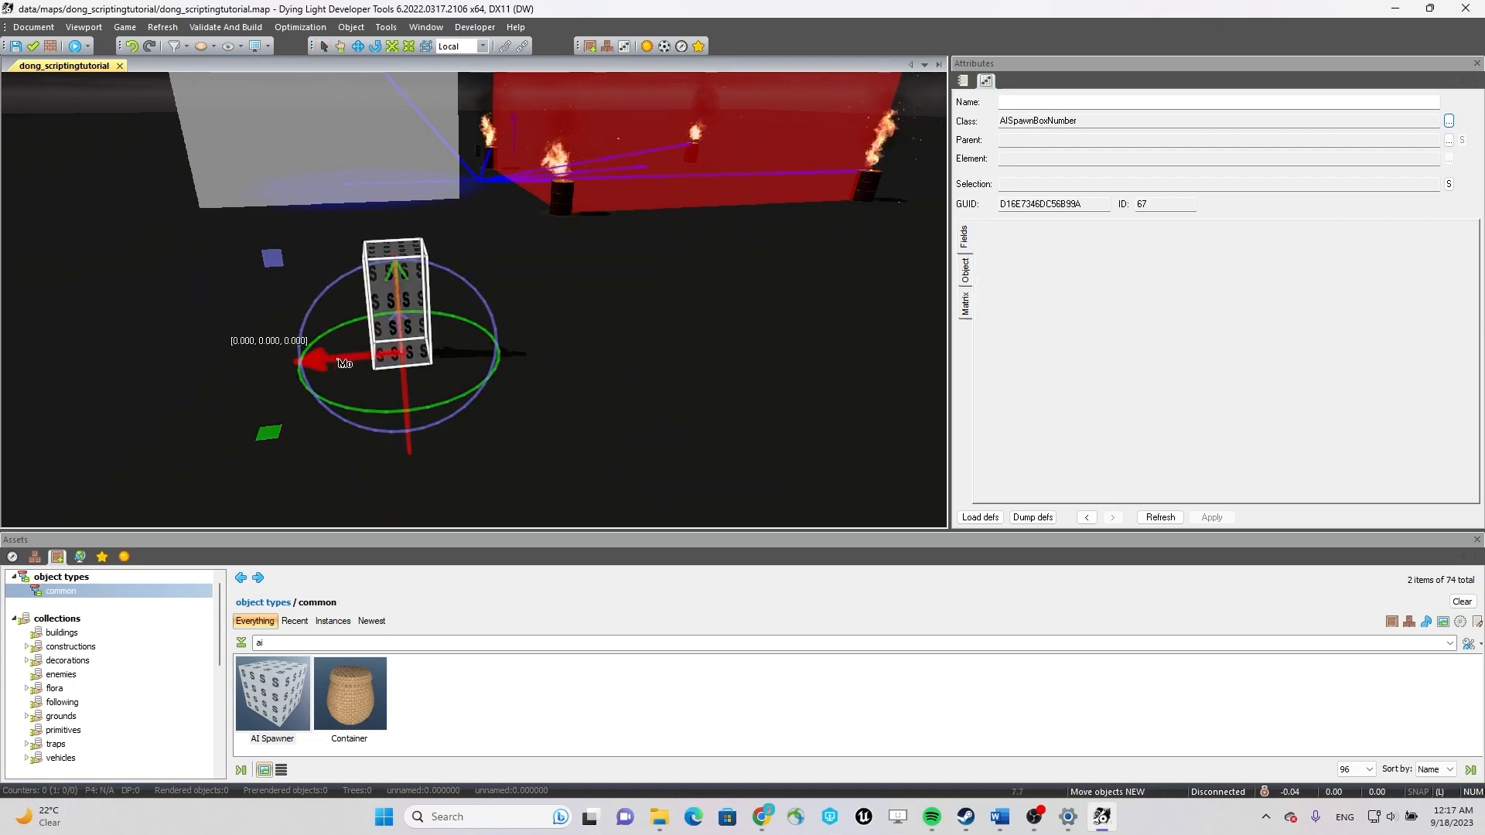
shift+drag(398, 361, 778, 351)
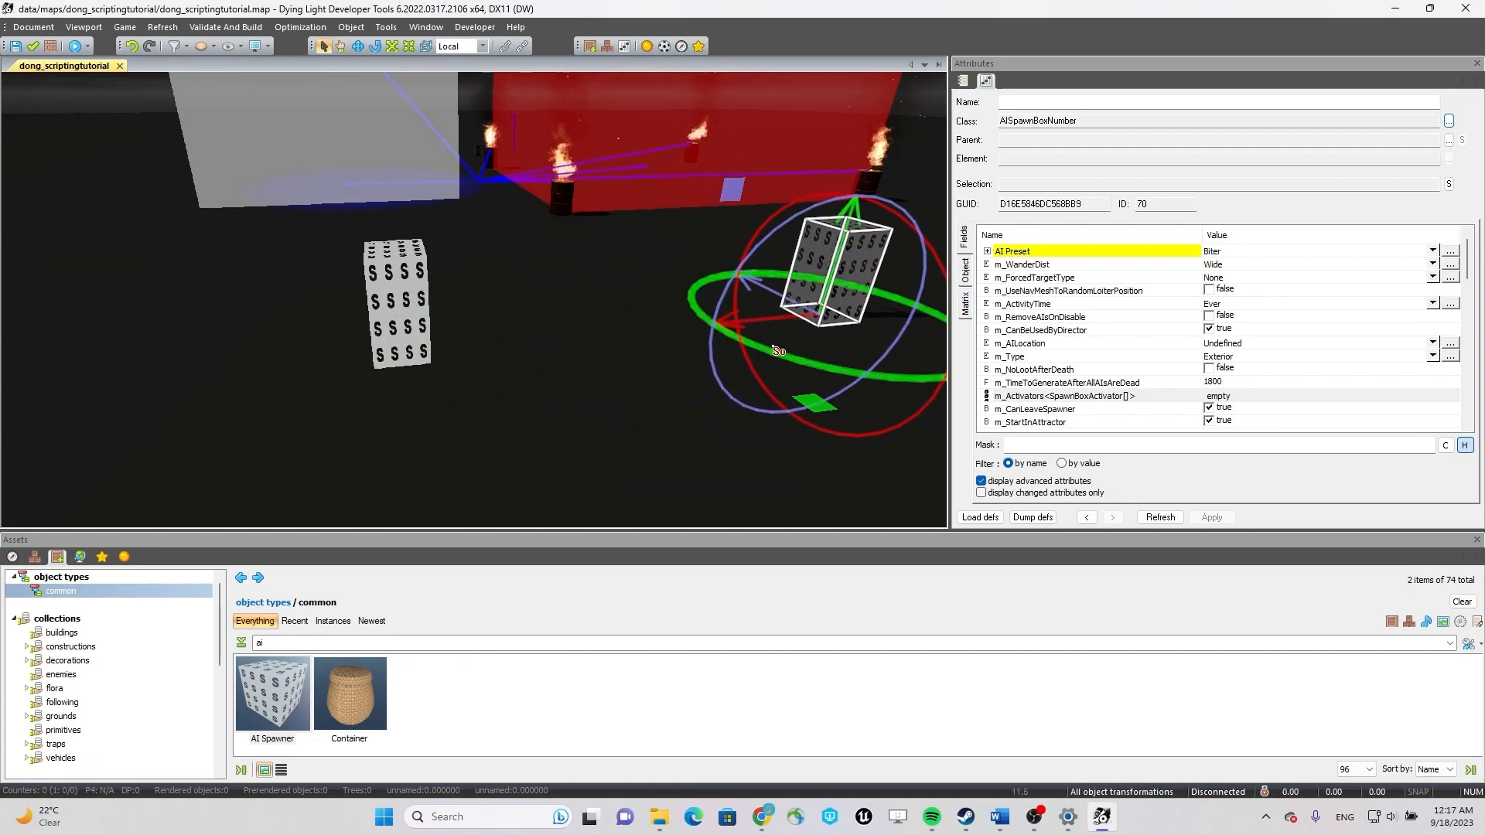
right_drag(845, 264, 787, 273)
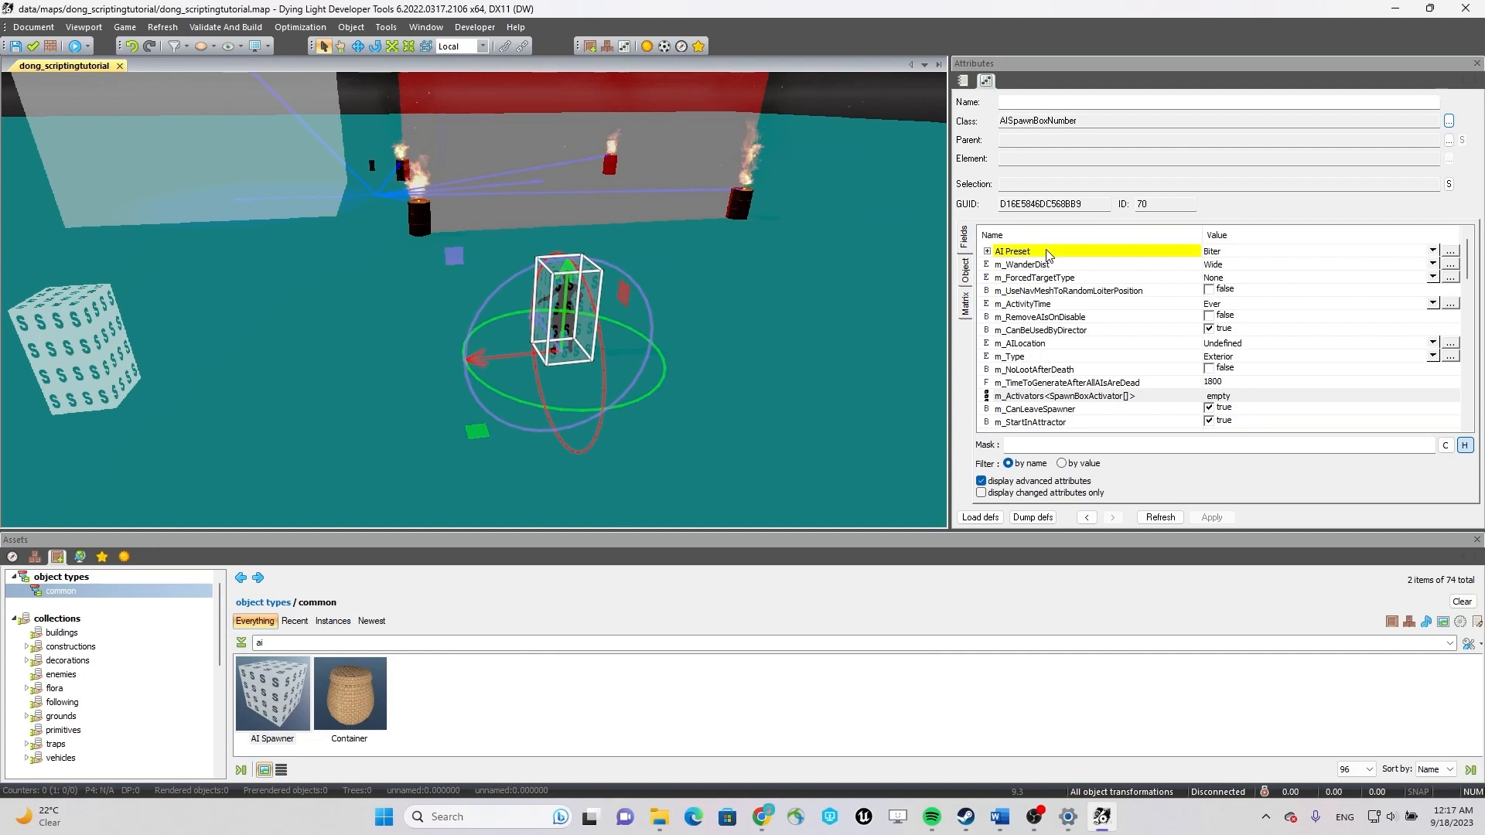
Set the duplicated spawner's AI Preset to Volatile after first trying Viral.
click(1432, 251)
key(v)
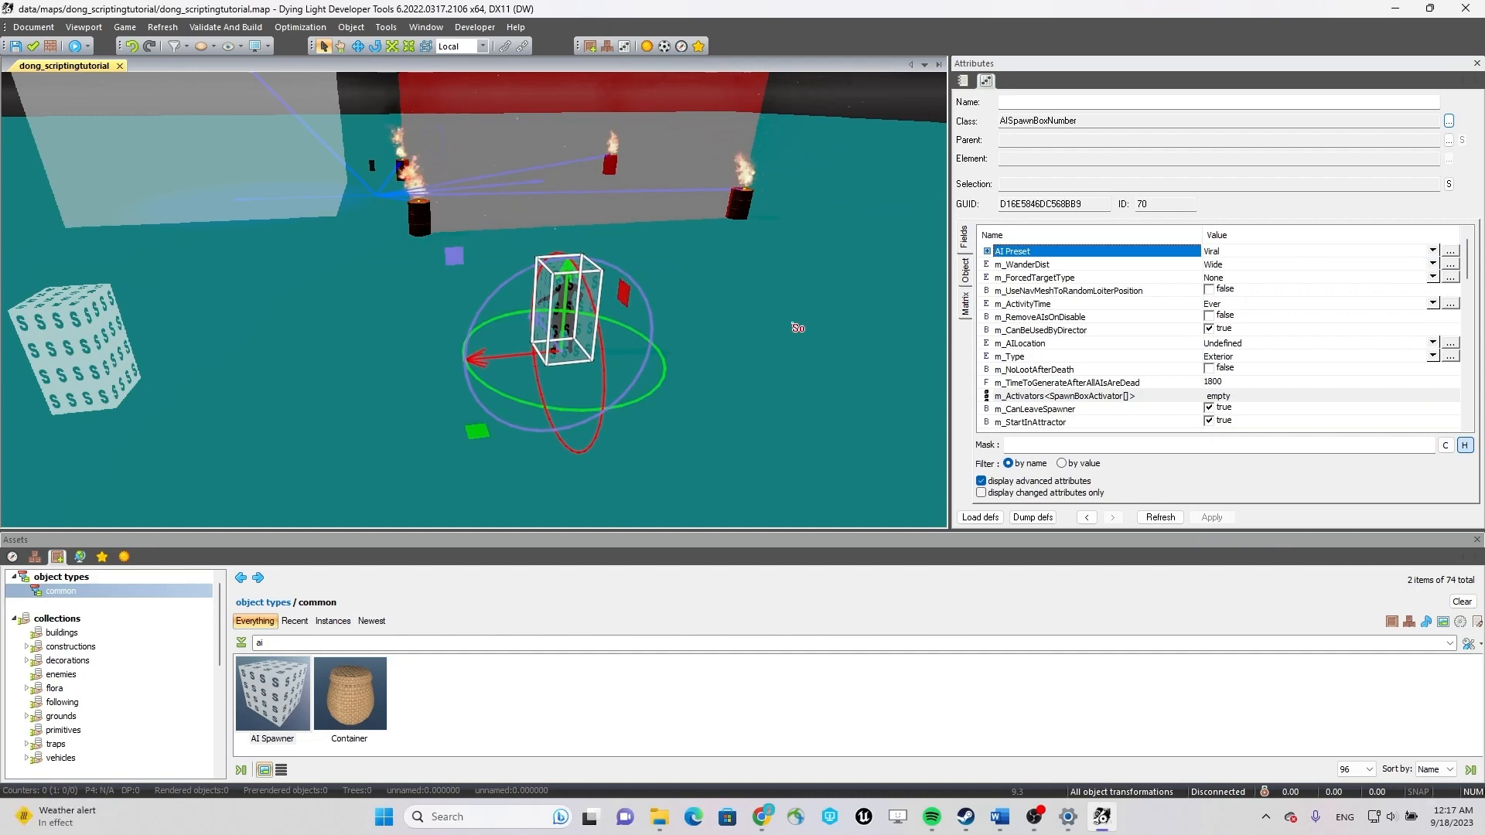
click(1323, 252)
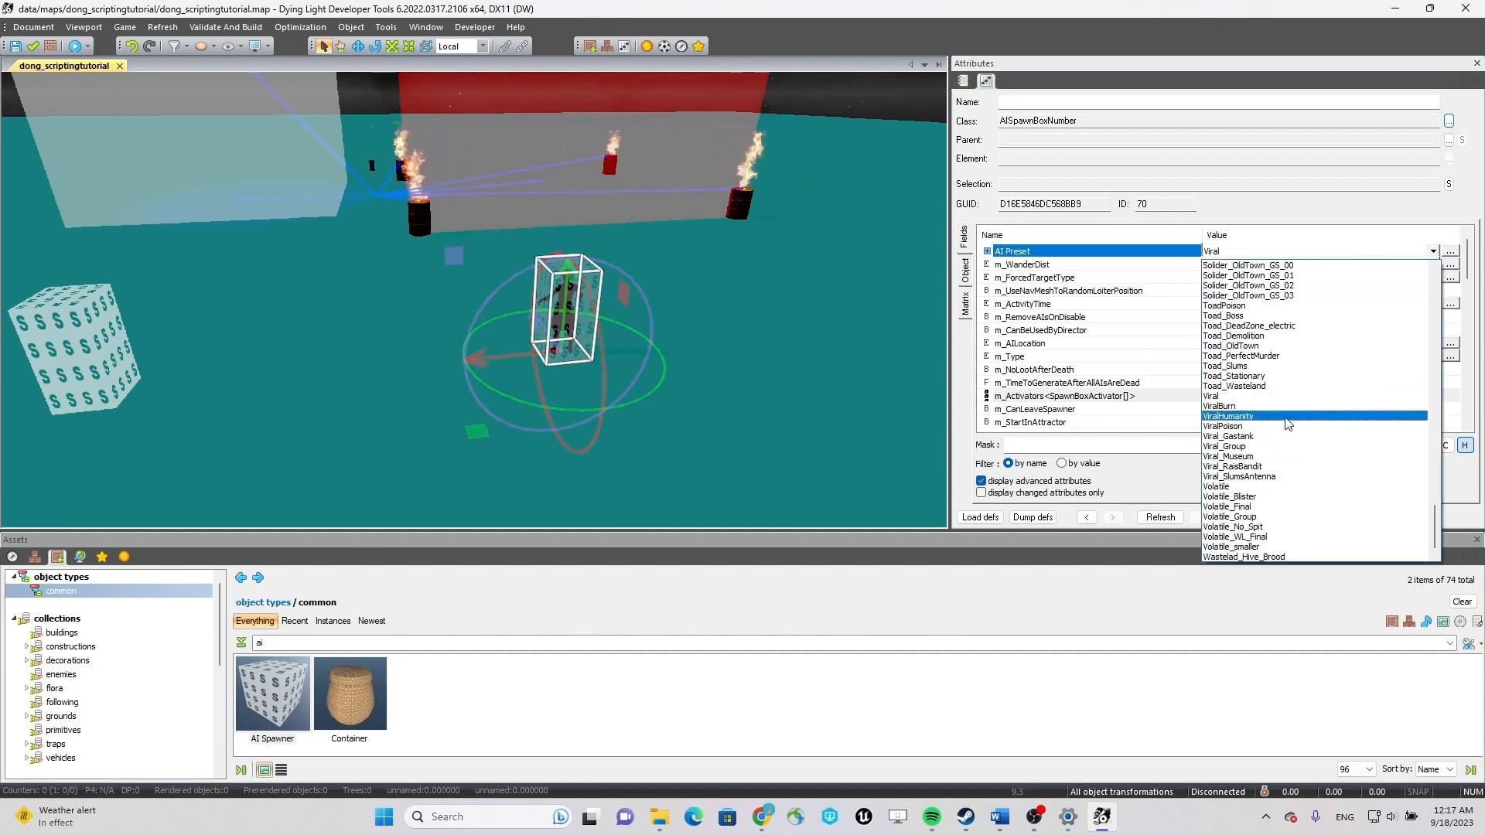
click(1269, 487)
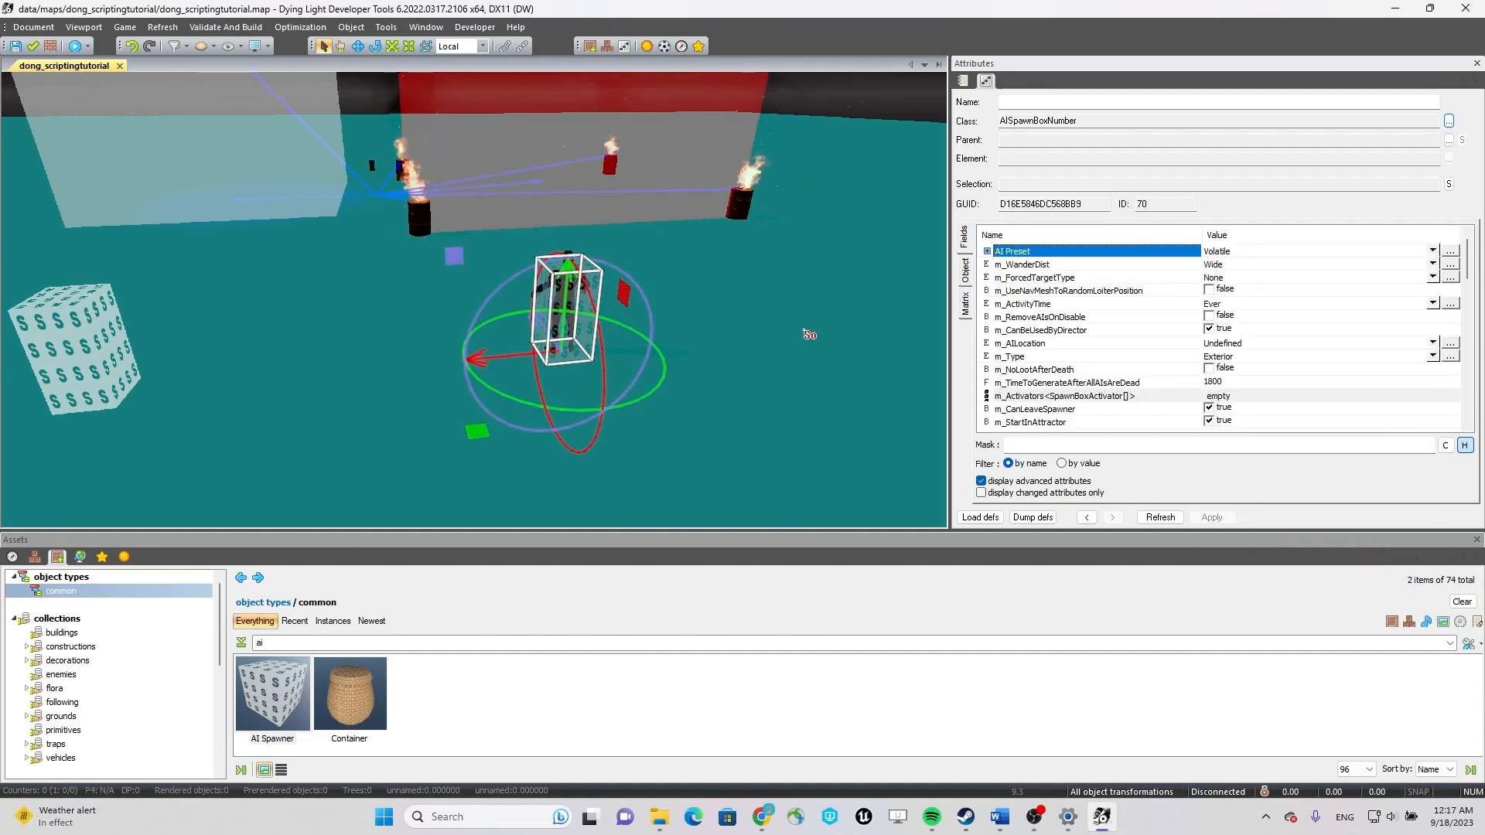
mouse_move(785, 288)
right_down()
mouse_move(706, 238)
mouse_move(687, 188)
mouse_move(809, 124)
right_up()
key(w)
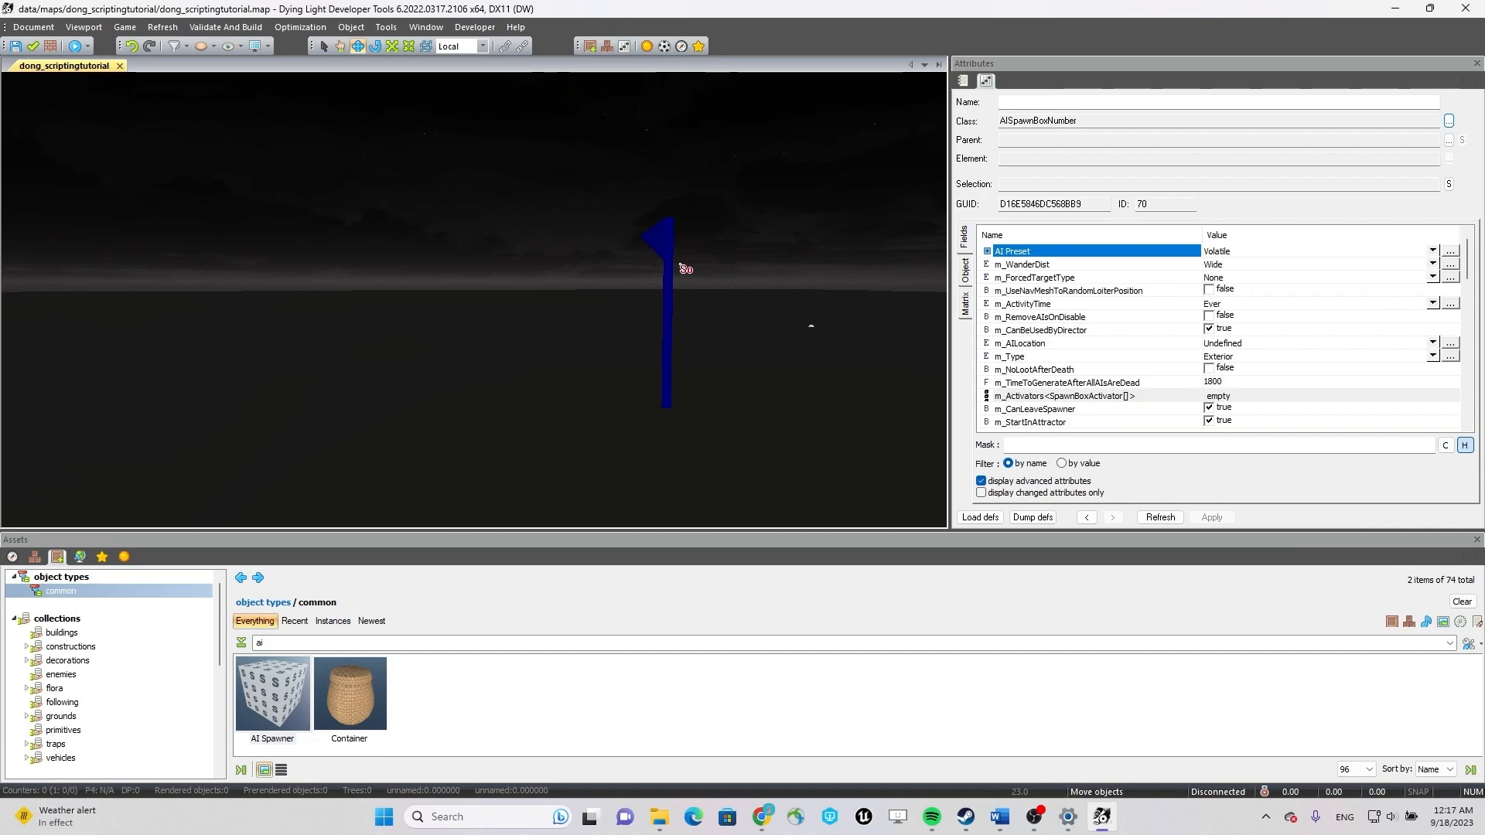
Move the MapStart spawn point along its blue axis so the player starts close to the switch box.
click(671, 265)
right_drag(631, 410, 915, 457)
key(s)
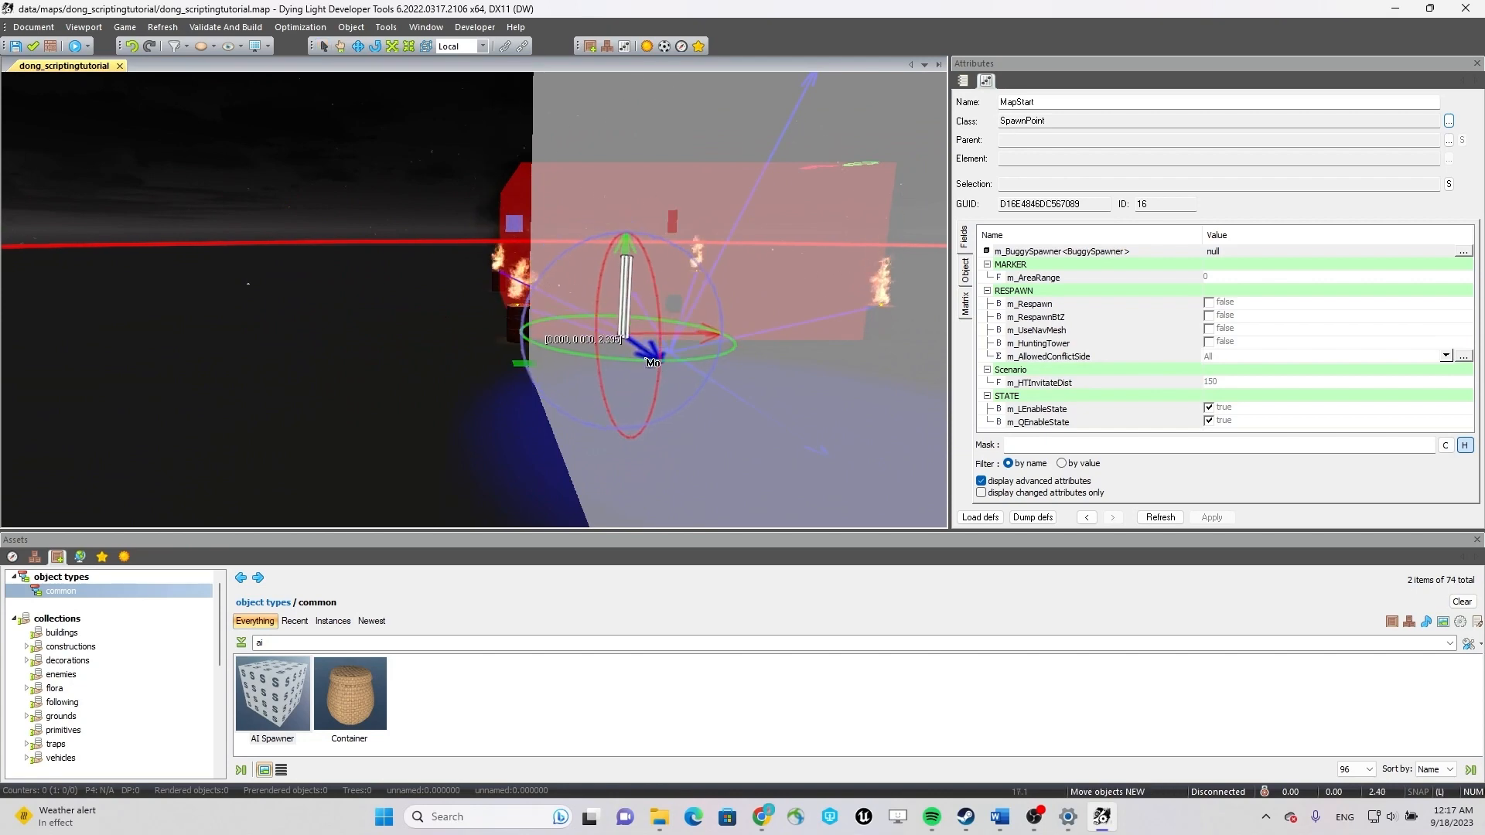
mouse_move(655, 368)
right_down()
mouse_move(689, 338)
mouse_move(769, 358)
mouse_move(479, 373)
right_up()
key(w)
drag(480, 376, 539, 427)
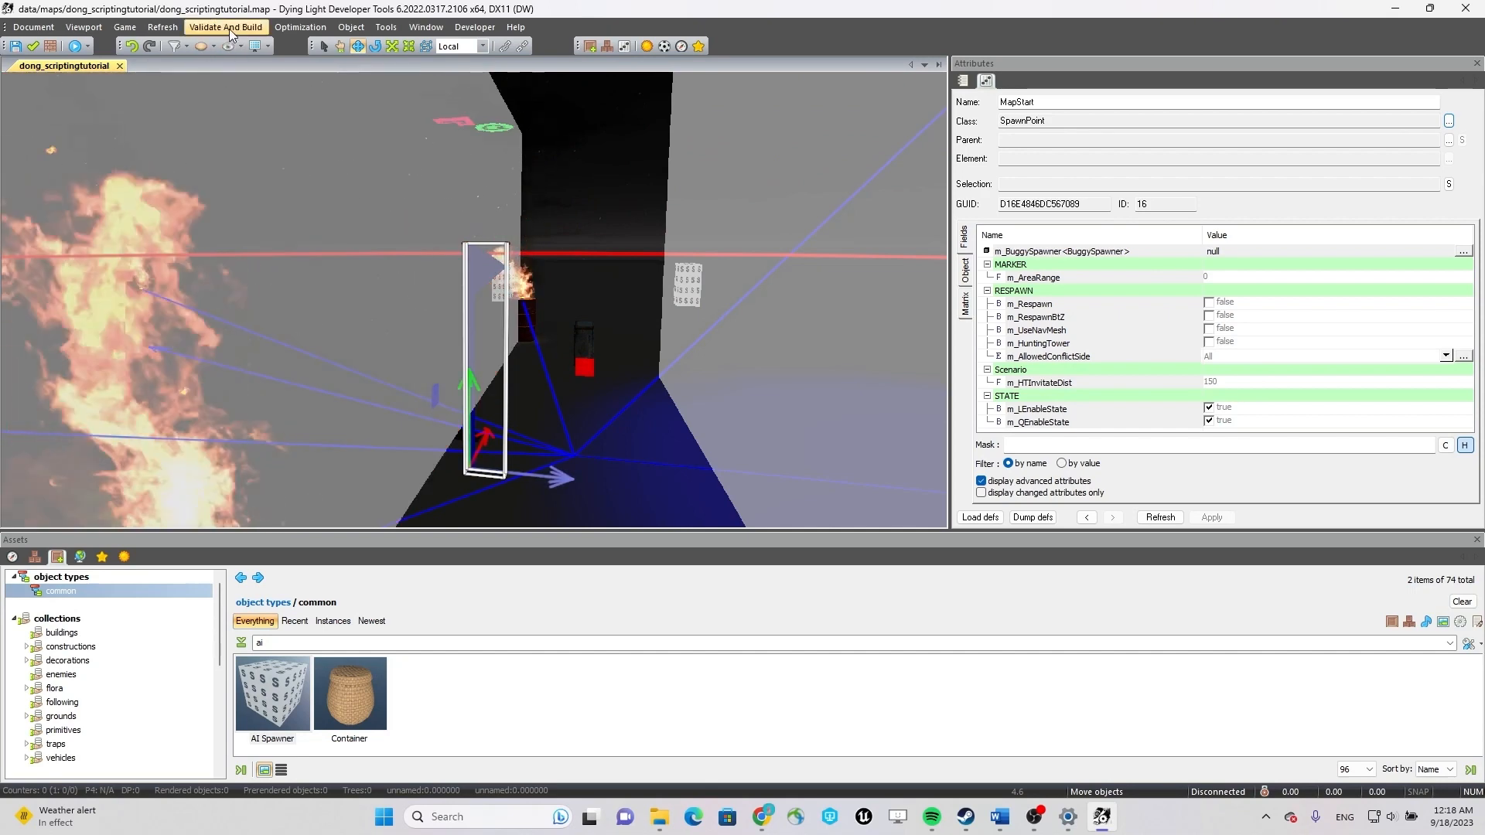
Generate the envprobes for the scripting tutorial map.
click(229, 30)
mouse_move(164, 28)
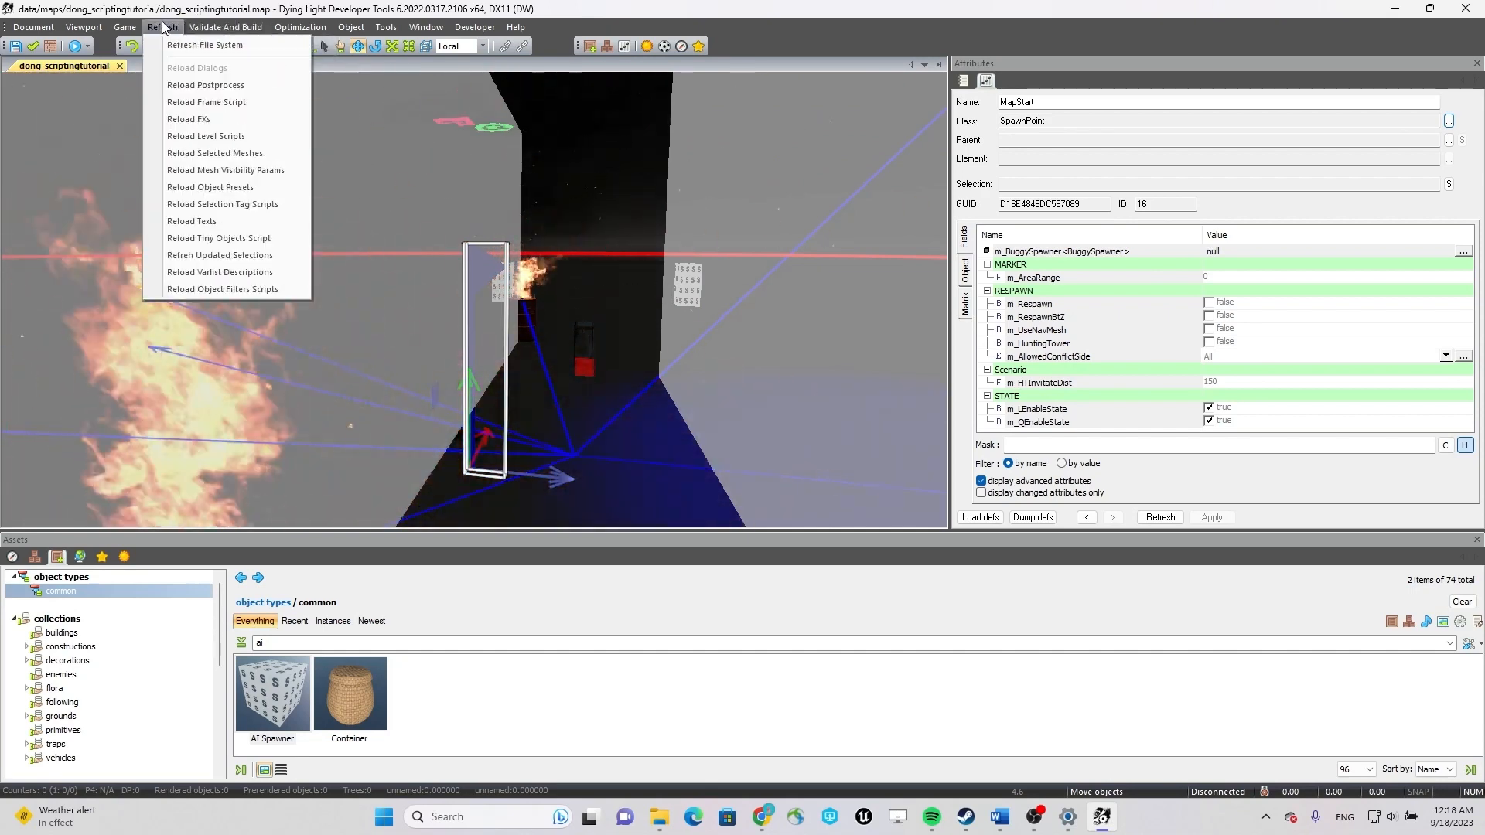
mouse_move(226, 28)
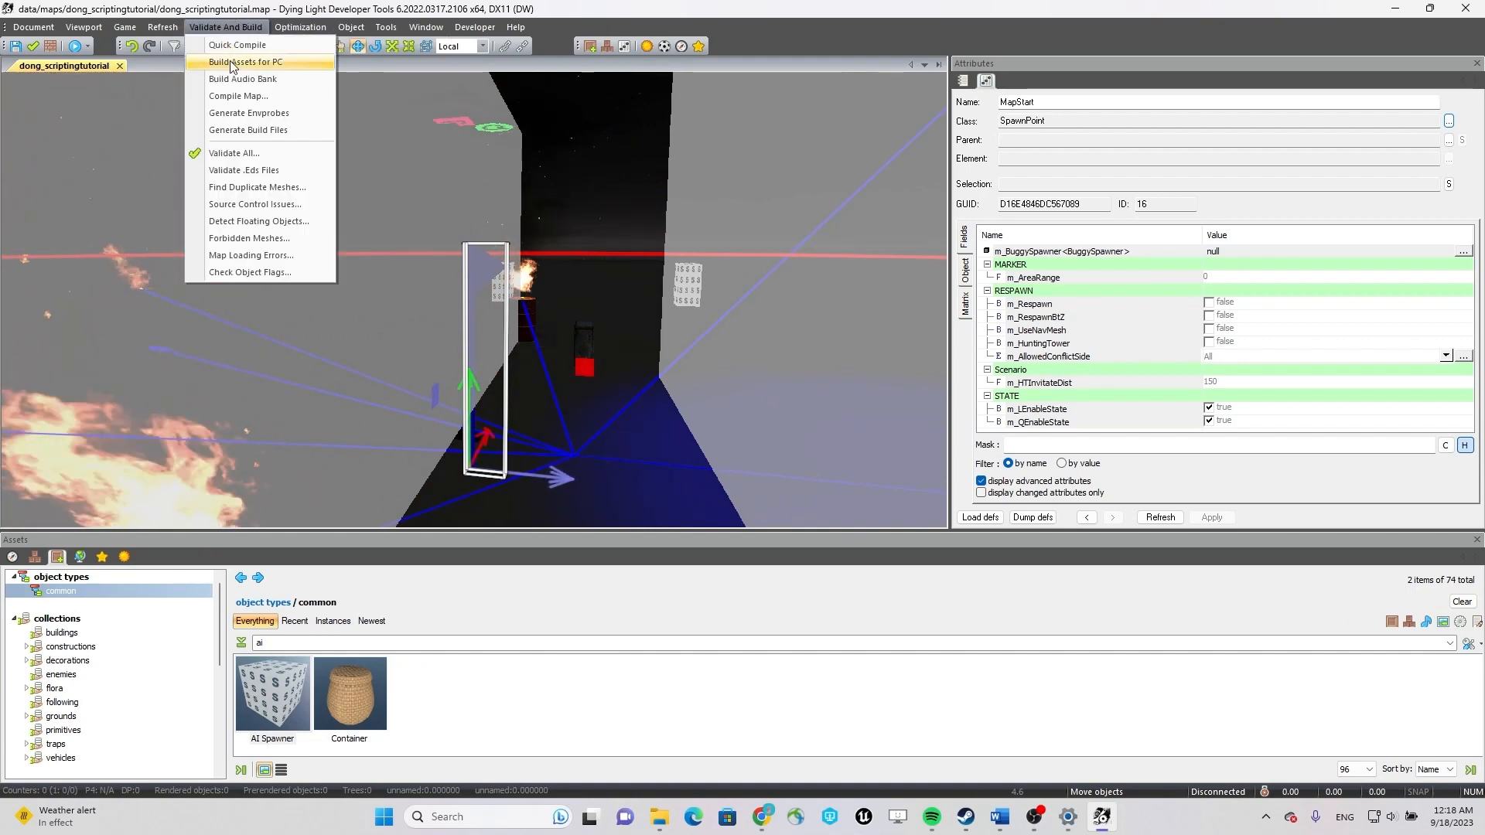
click(292, 113)
click(596, 395)
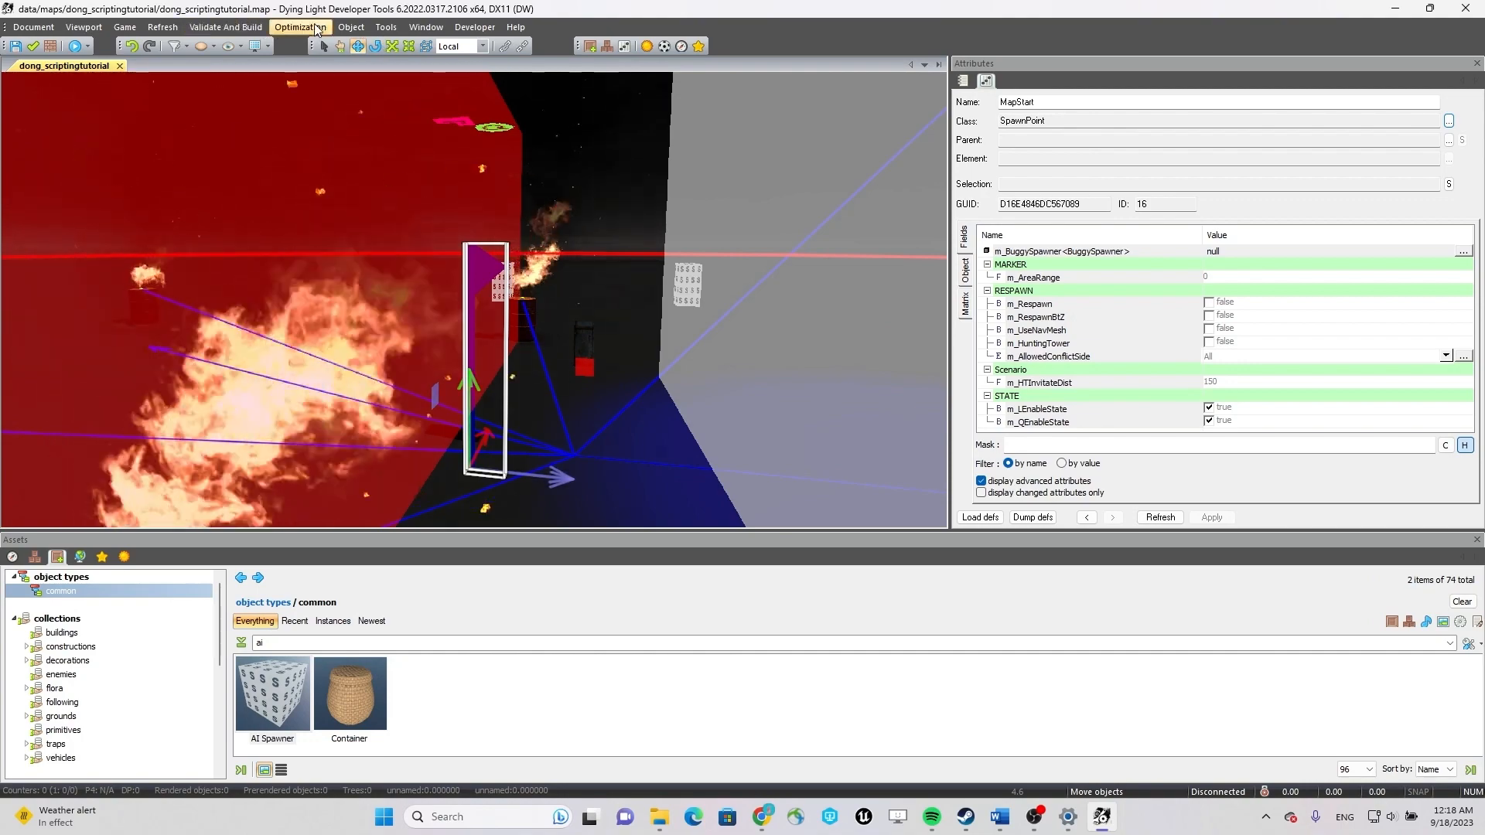
Open the NavMesh builder and build and save the map's navmesh by DBS.
click(423, 28)
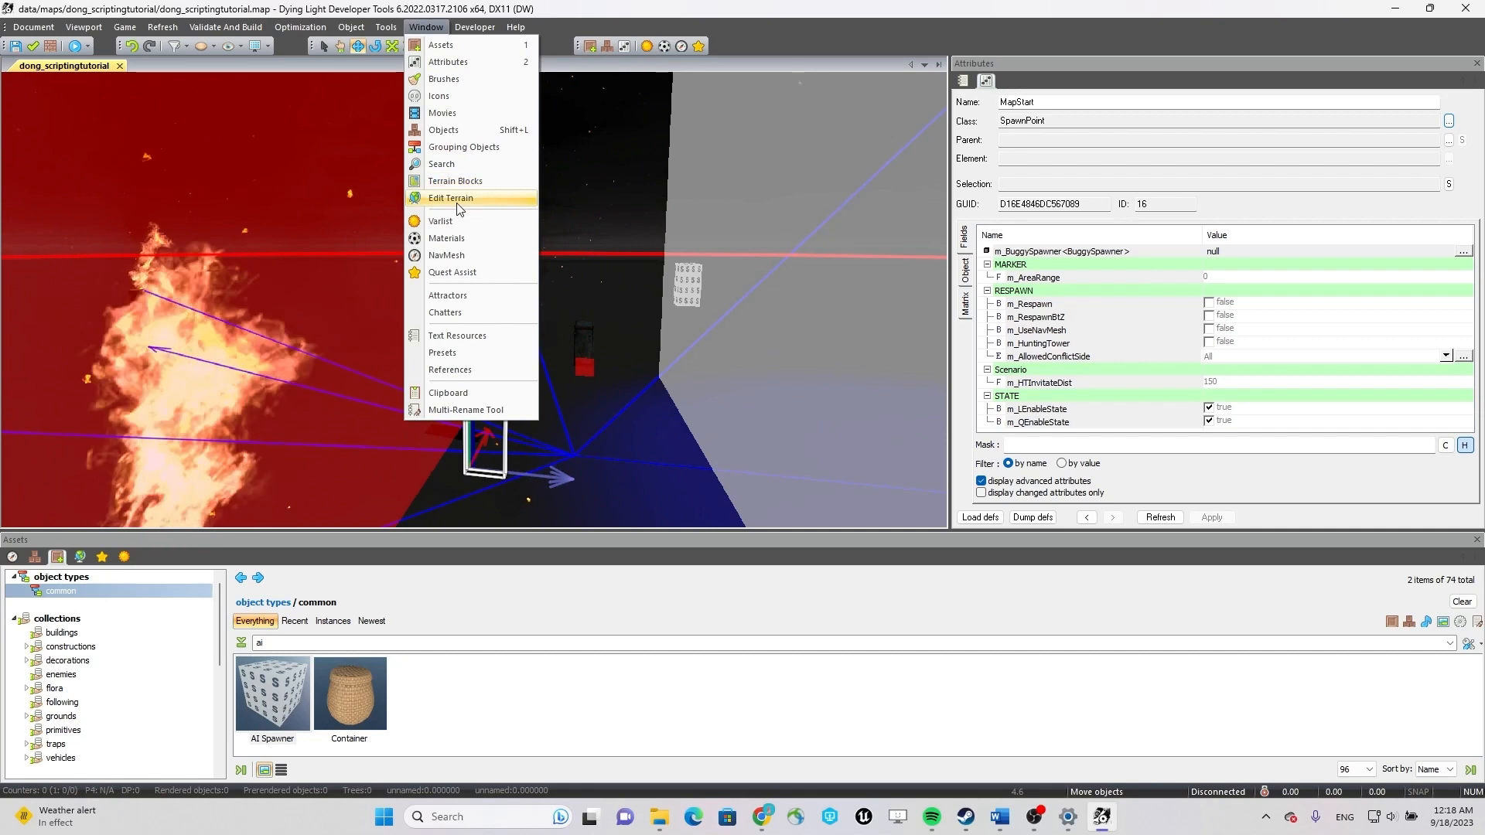
click(482, 260)
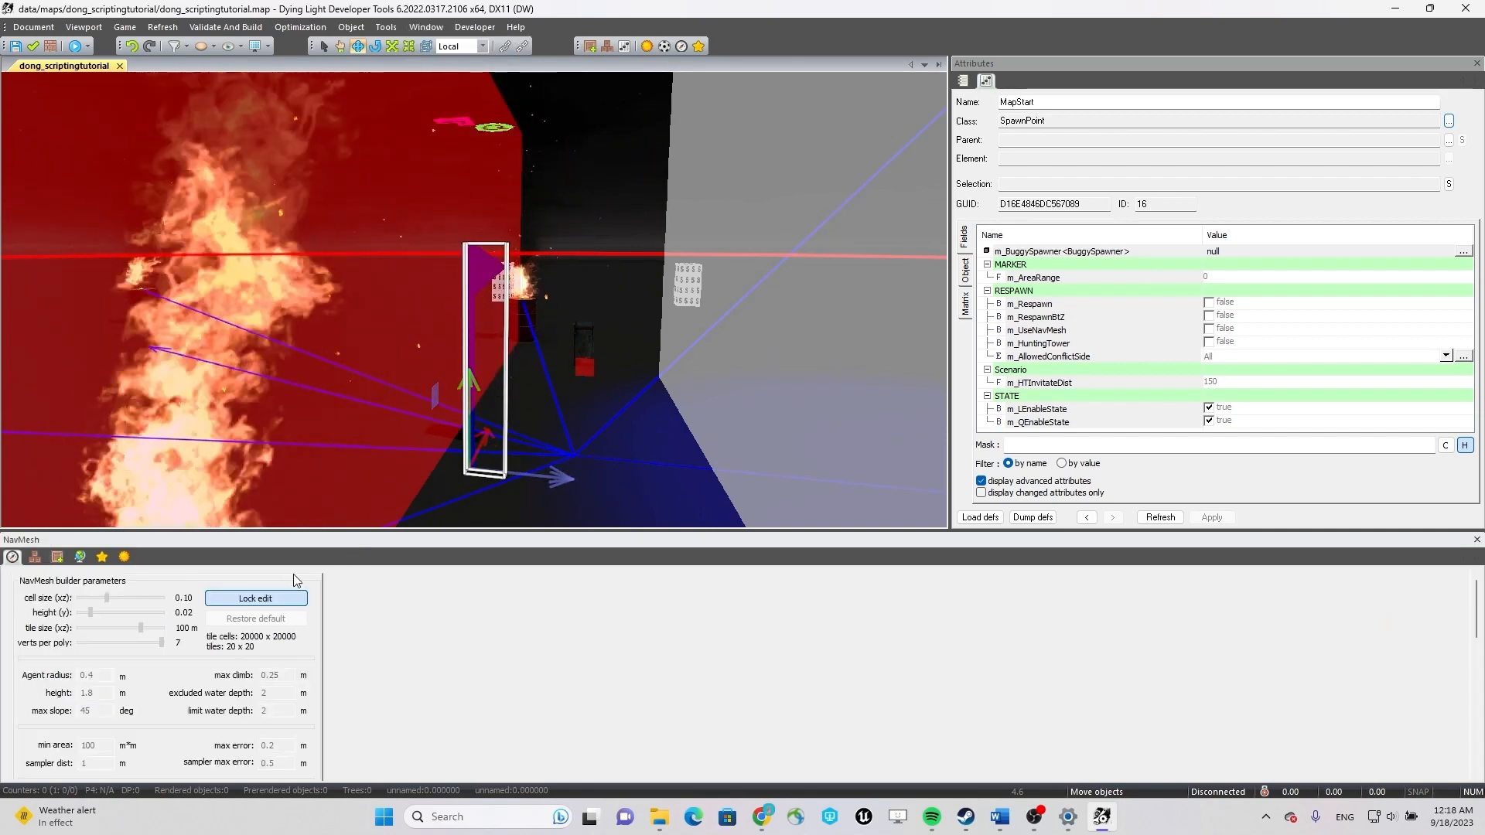
drag(1478, 609, 1483, 683)
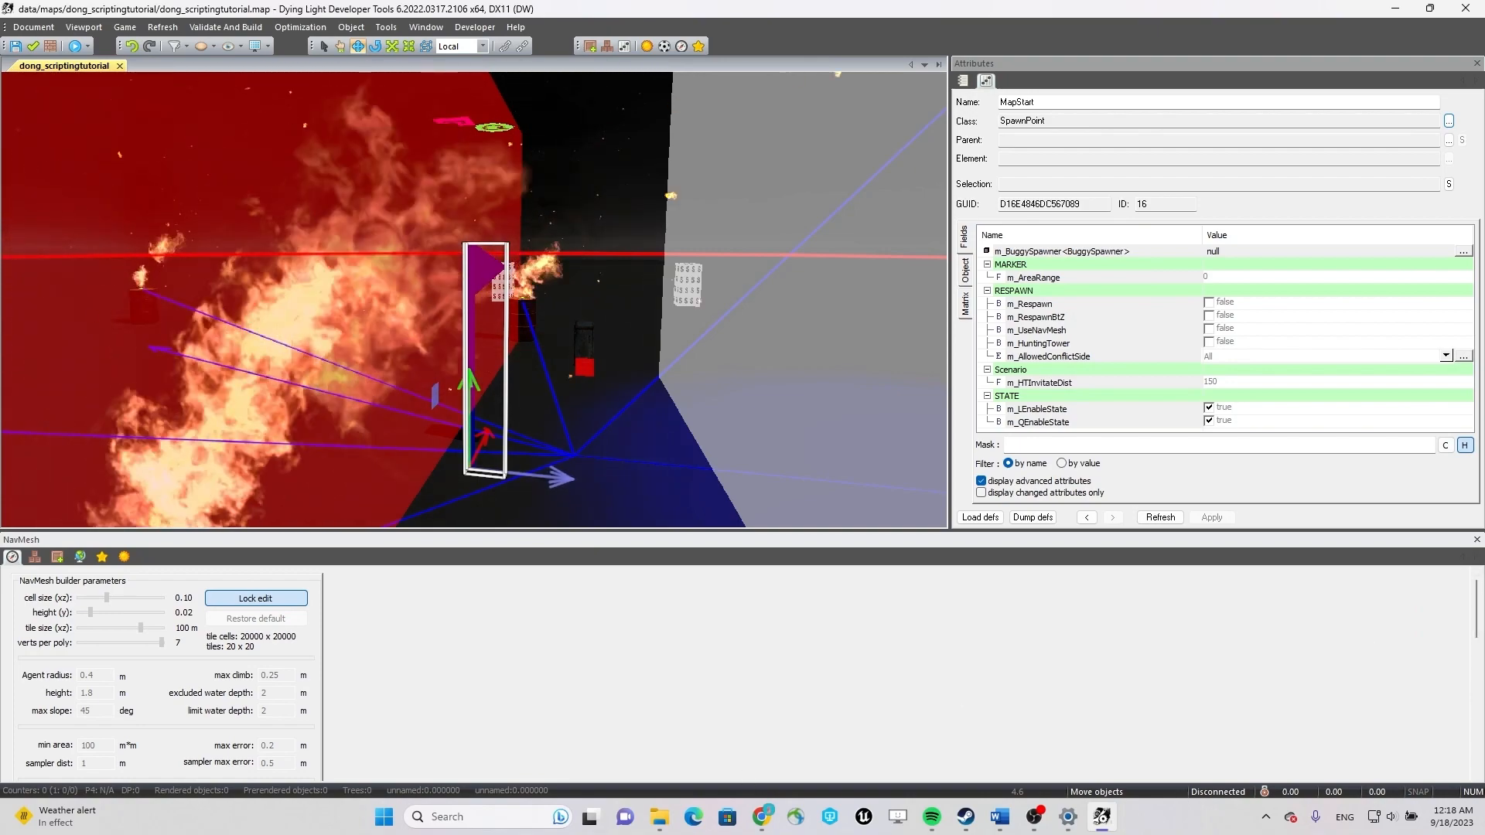
drag(1478, 604, 1478, 687)
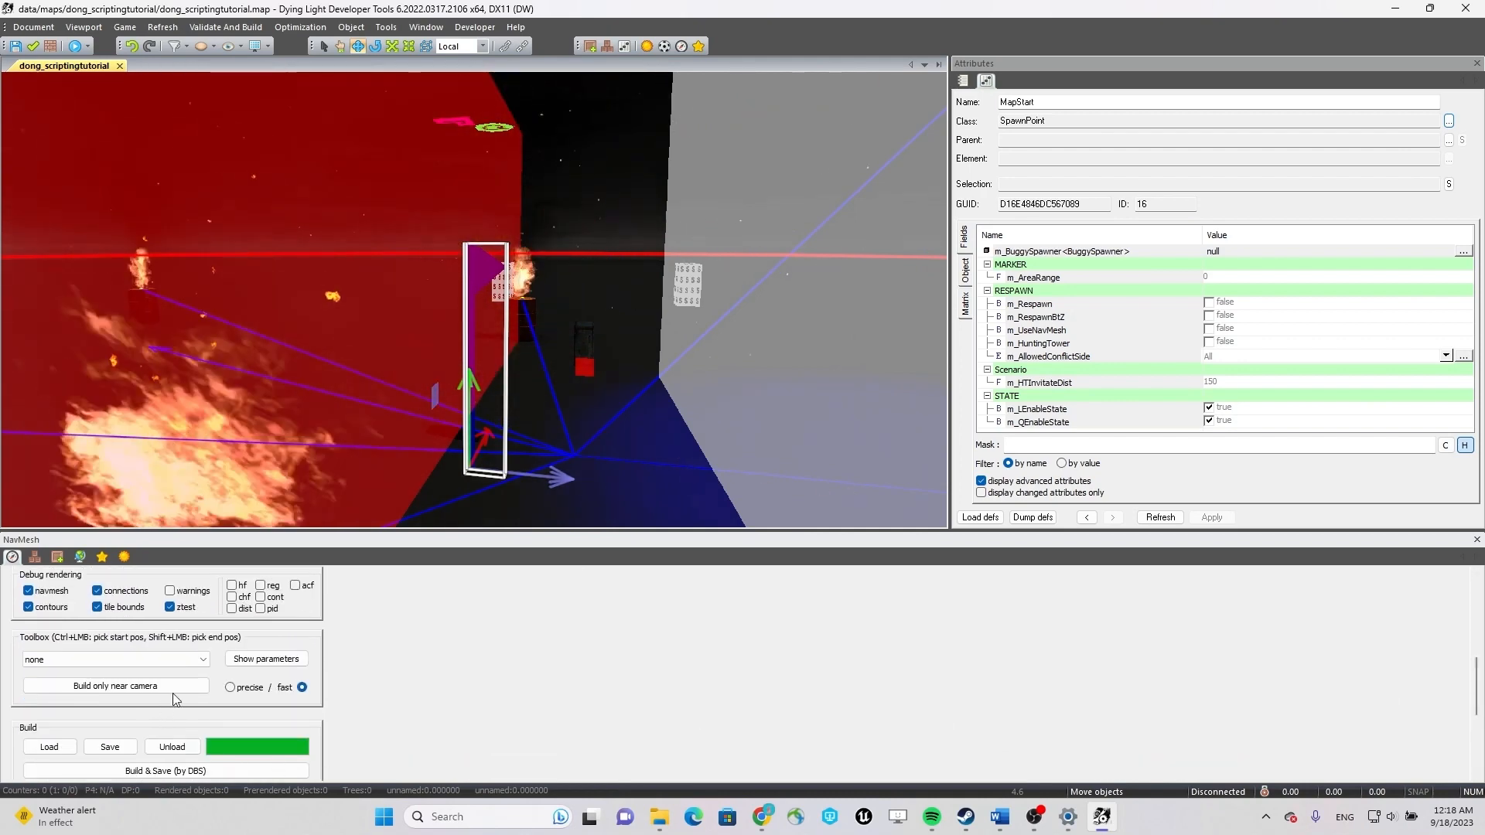
scroll(314, 676, down, 1)
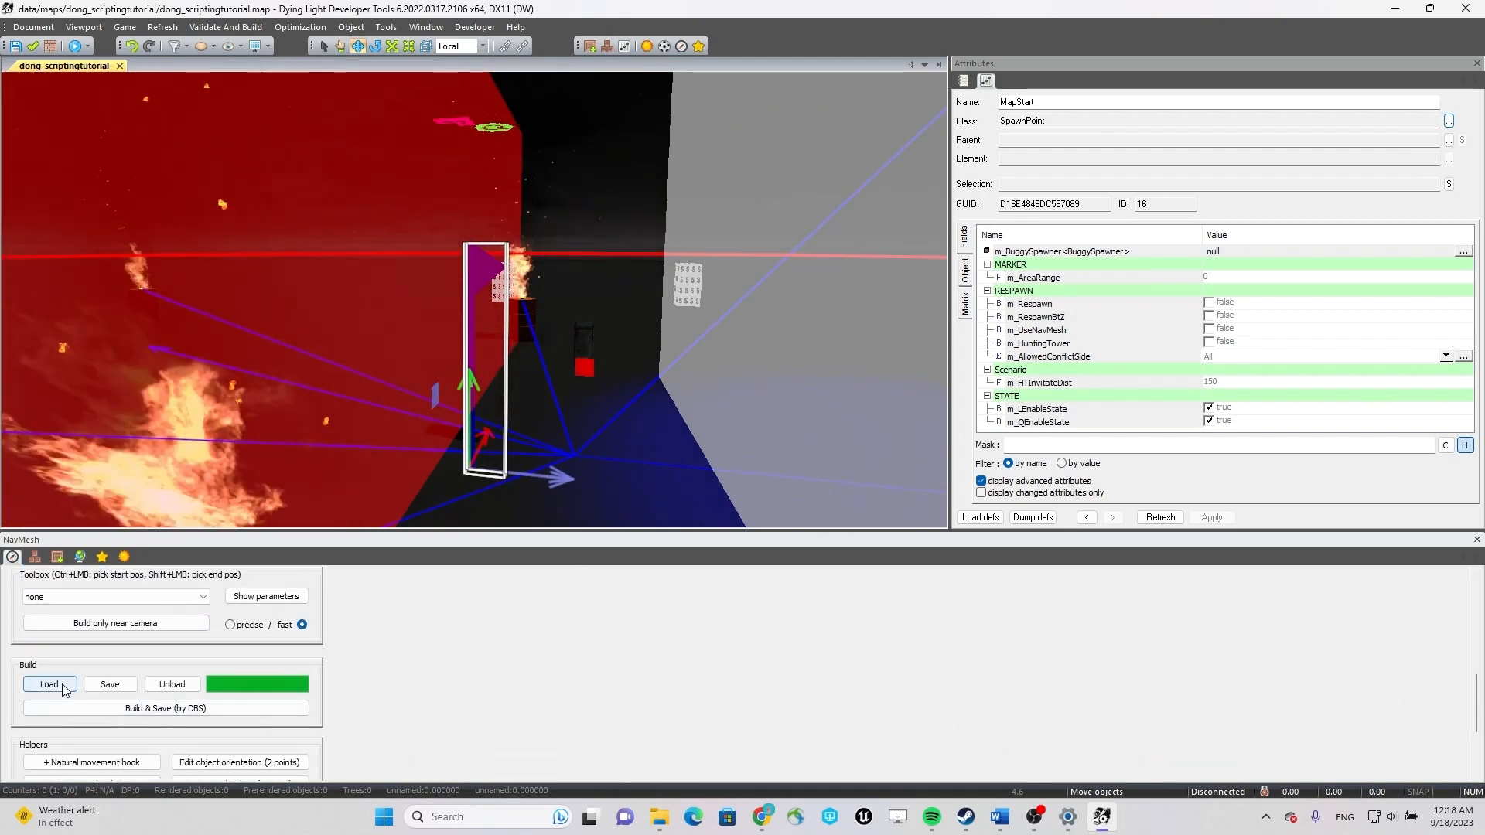
click(210, 714)
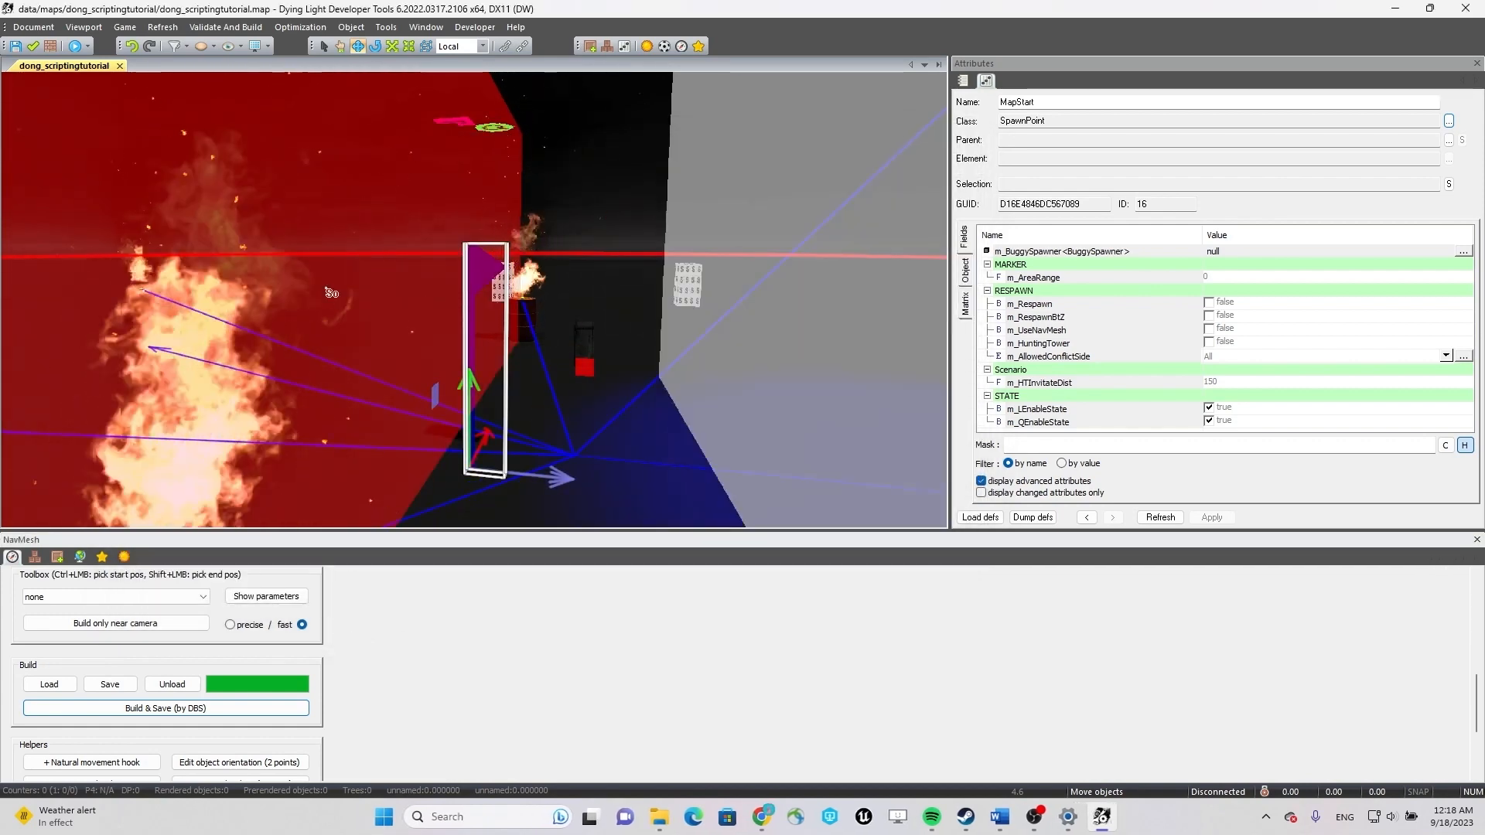
Compile the map, launch it in the game and use the high-voltage switch box.
click(75, 46)
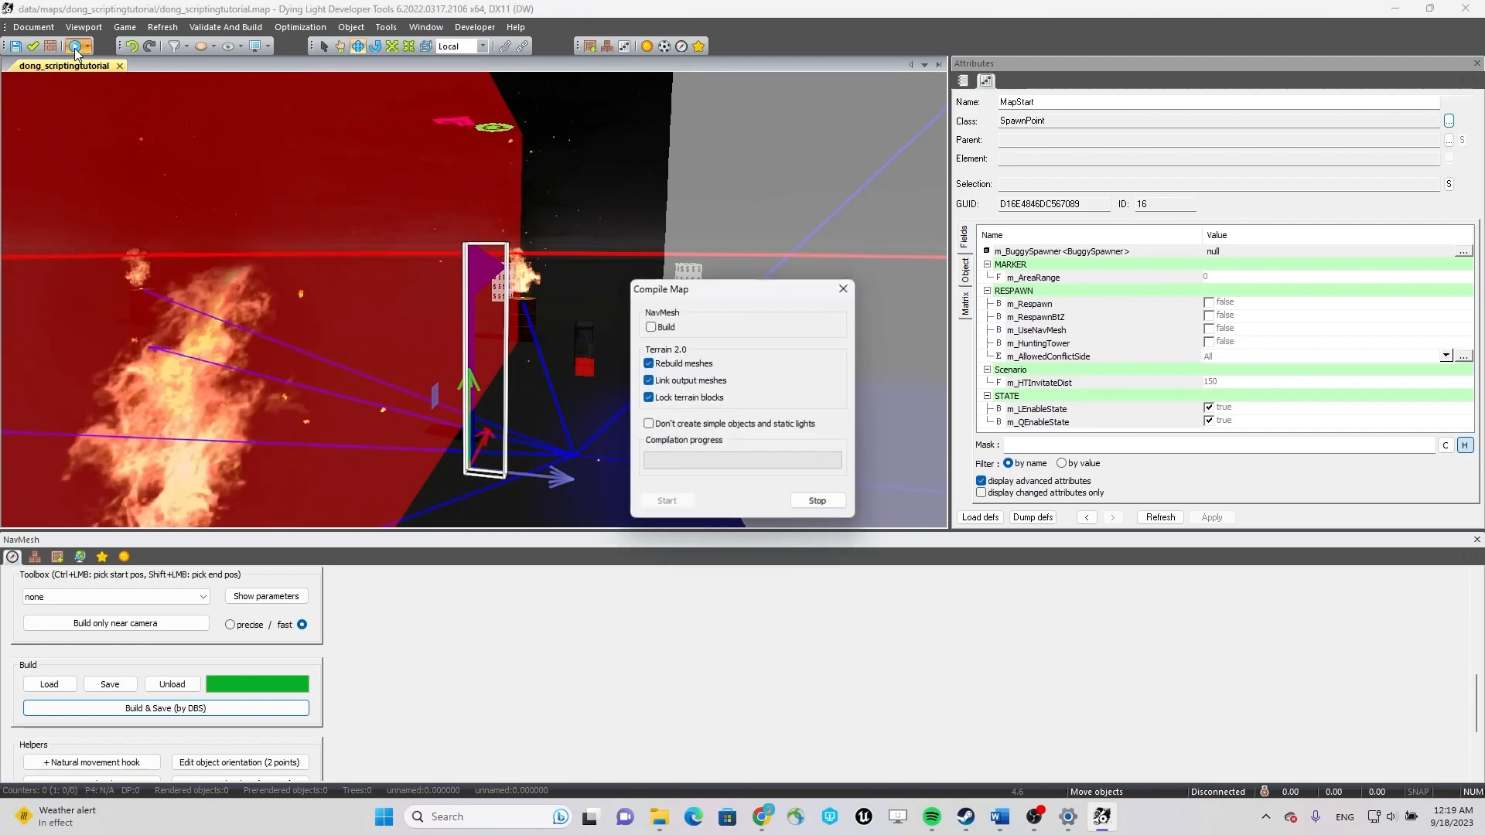
key(Return)
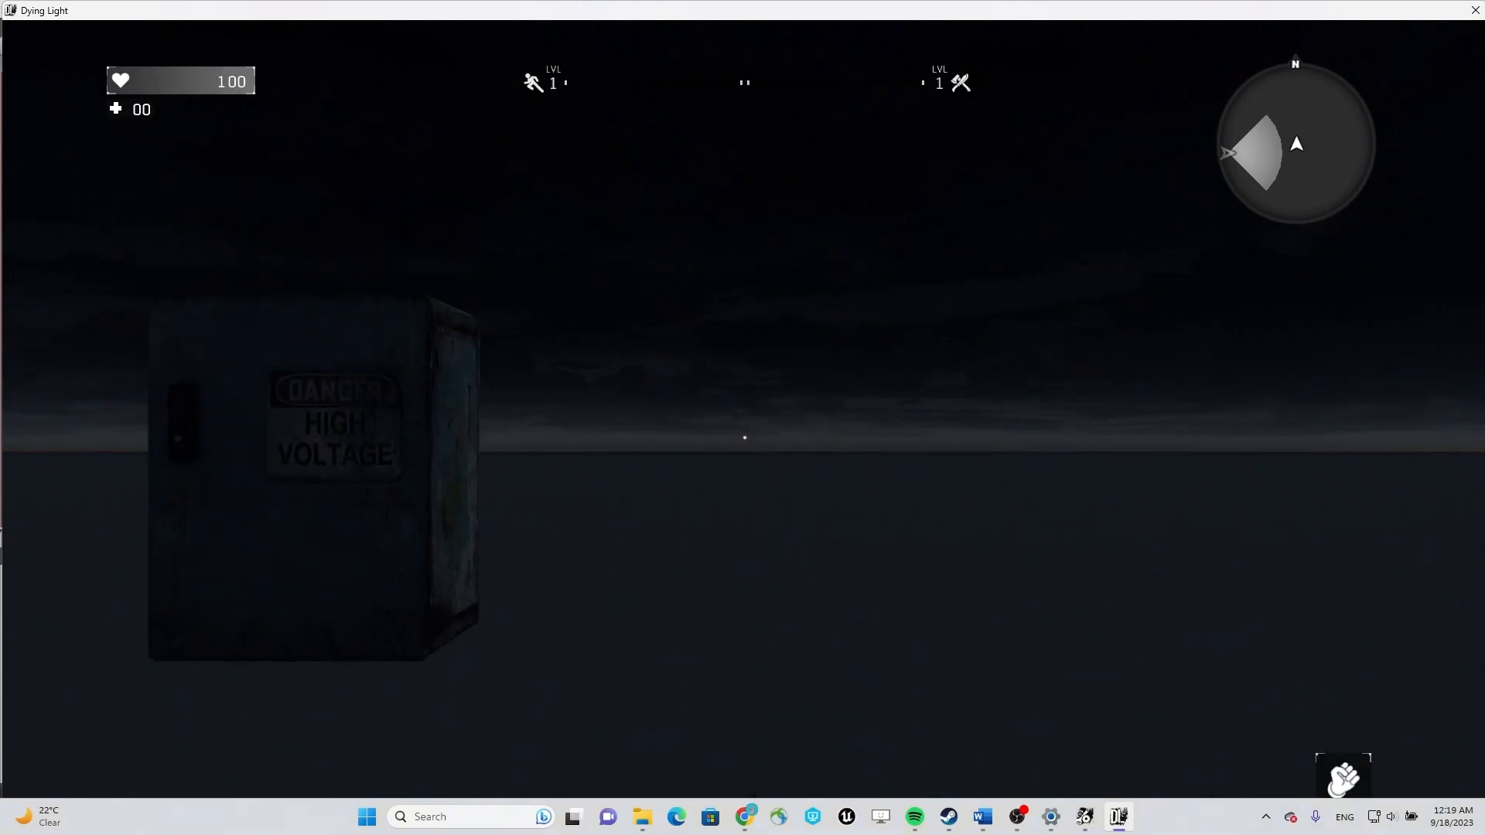
key(w)
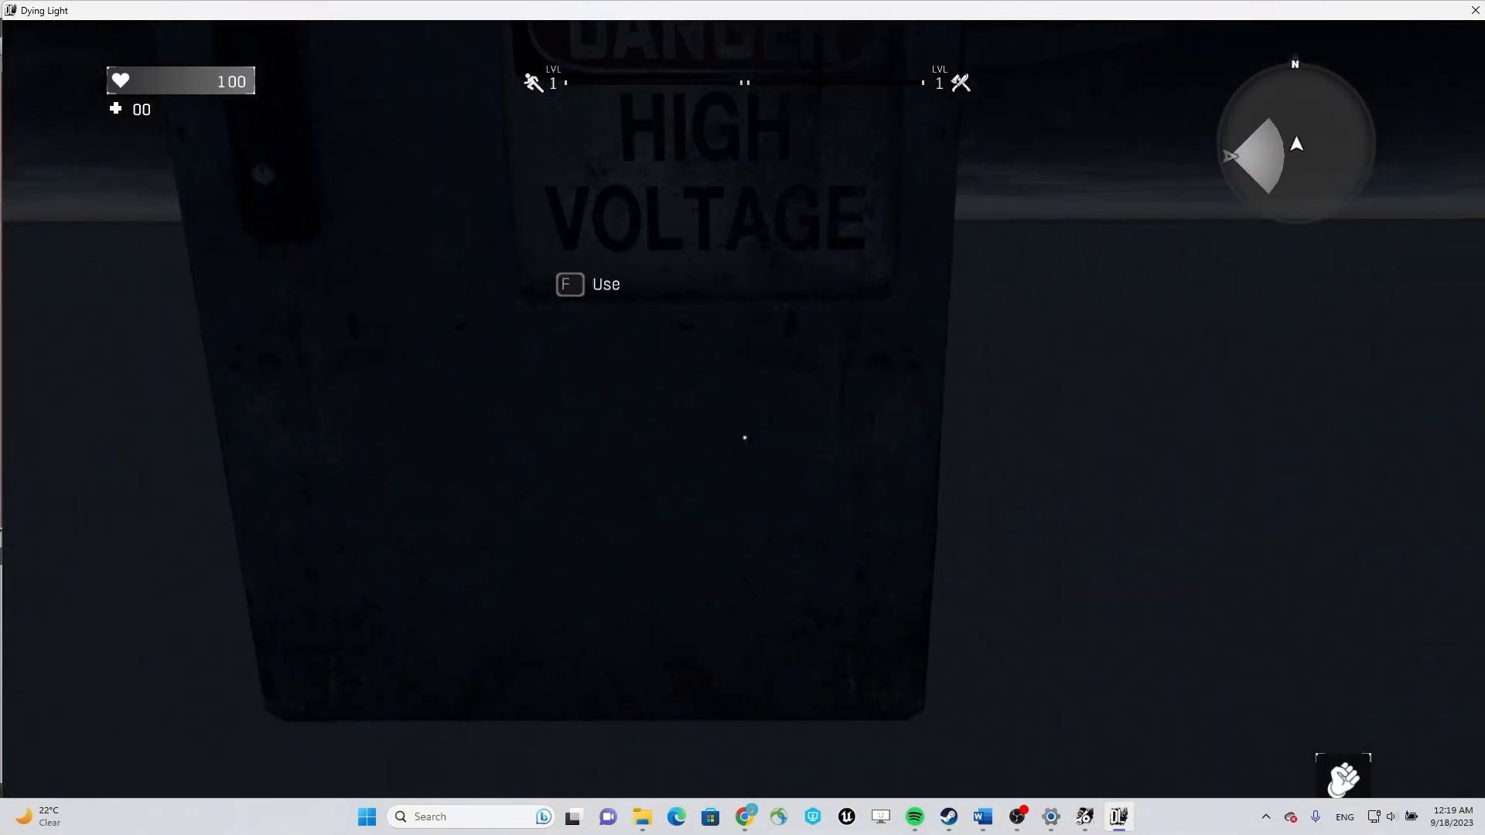
key(f)
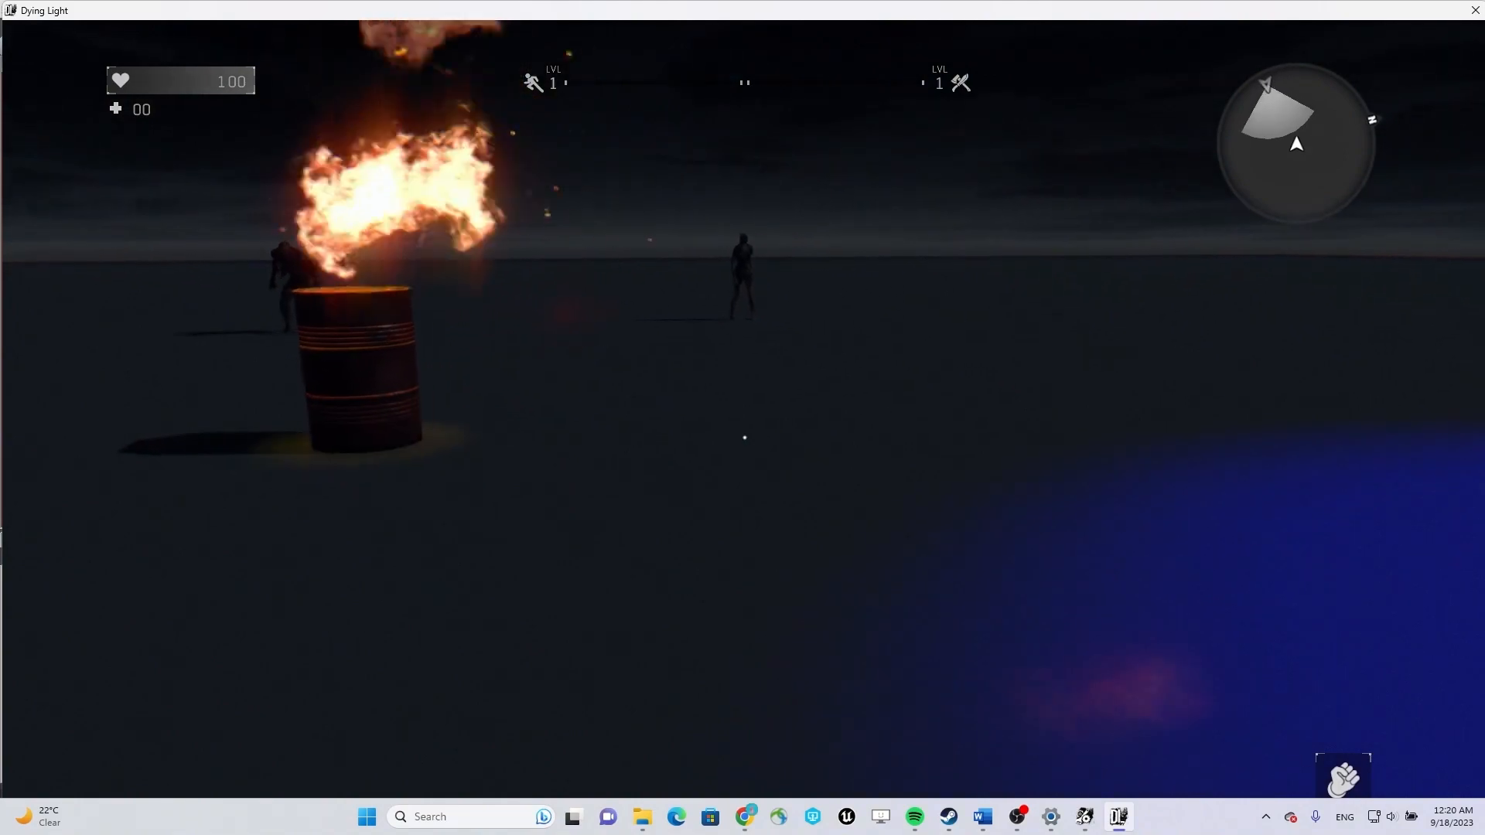
Test the AI escape area by provoking the Volatile and luring it back between the burning barrels.
key(w)
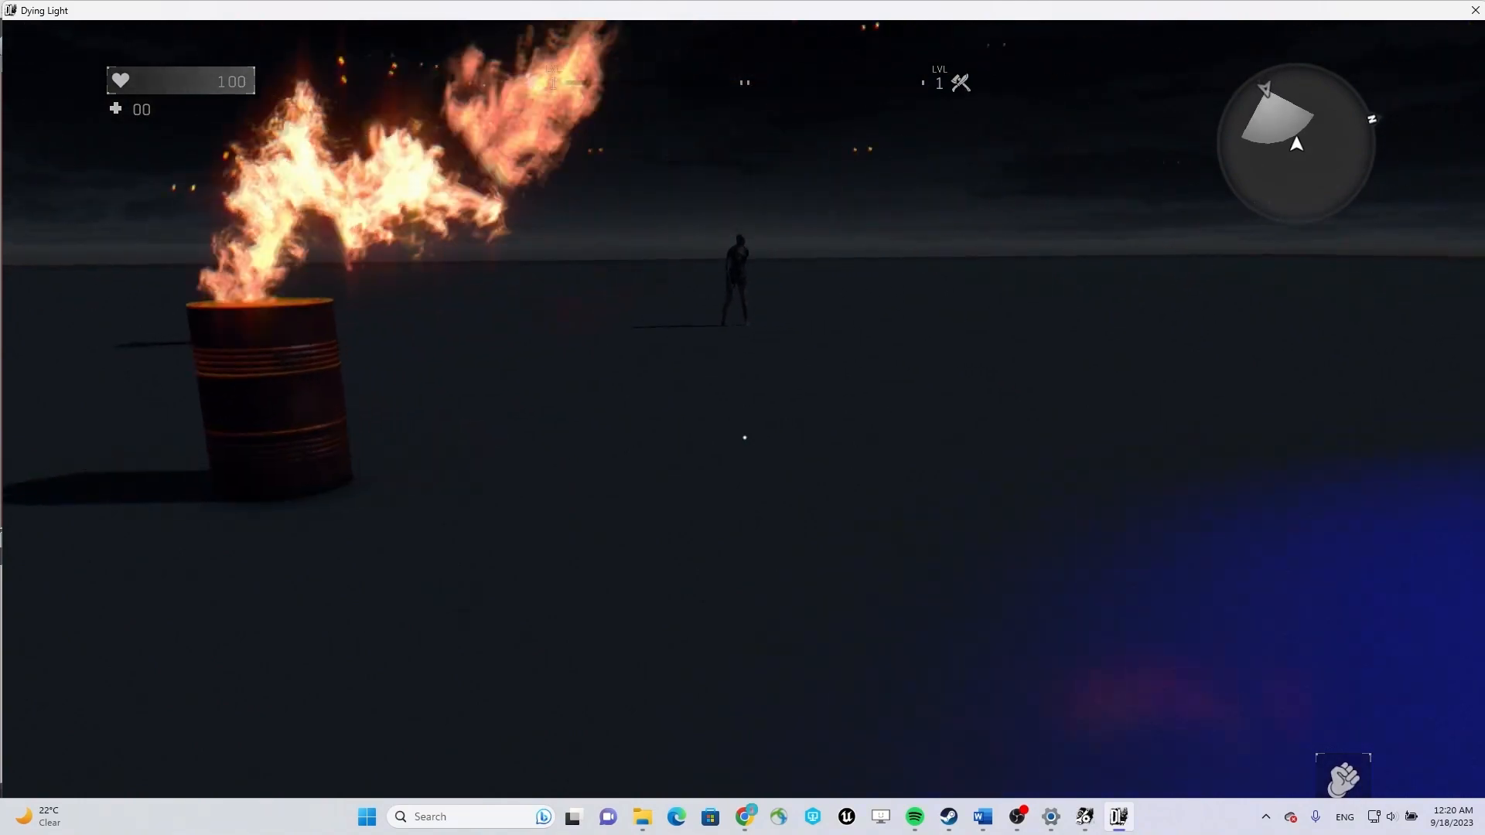
key(w)
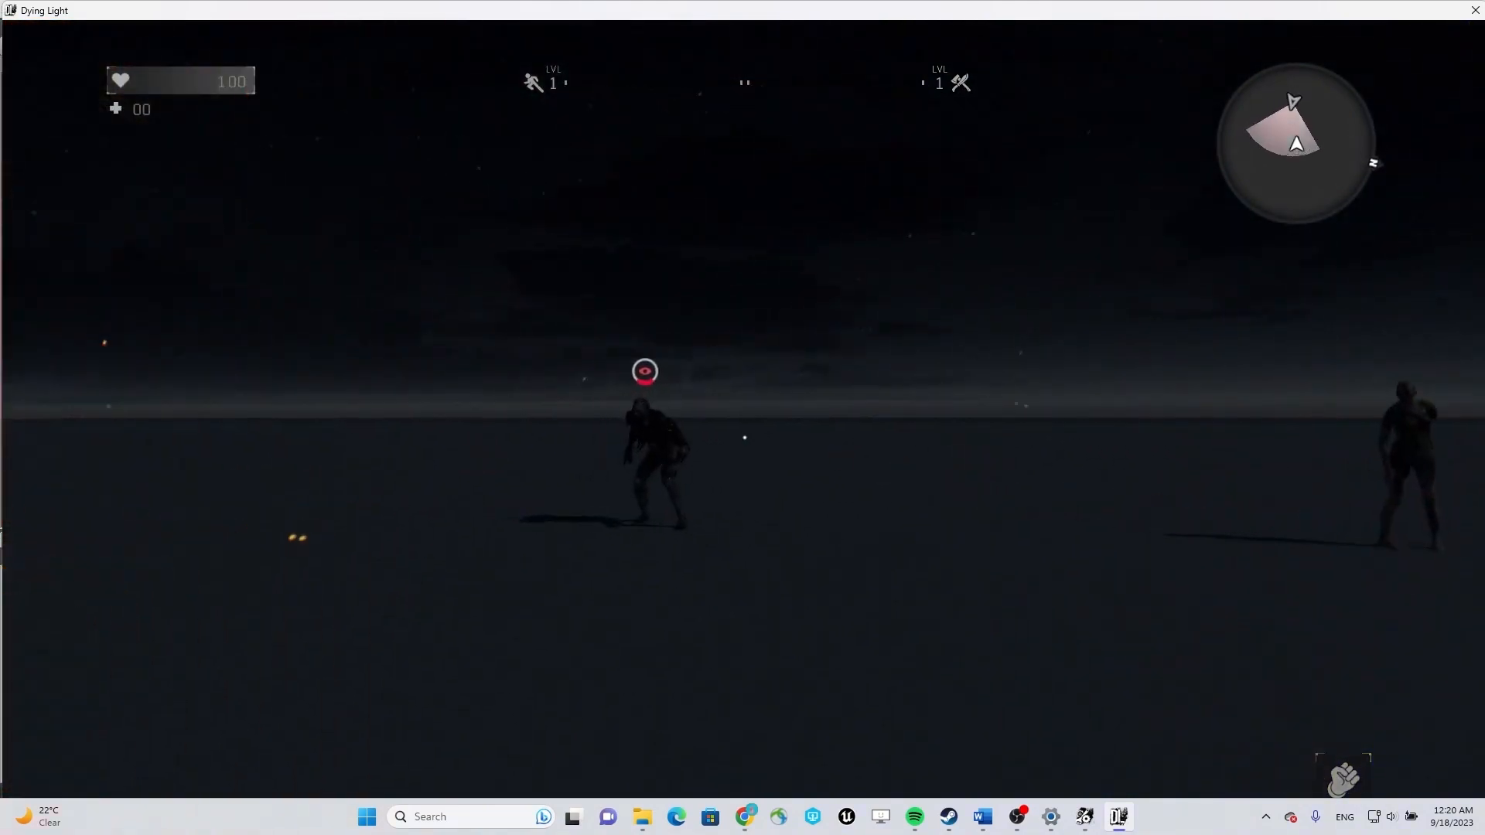
key(a)
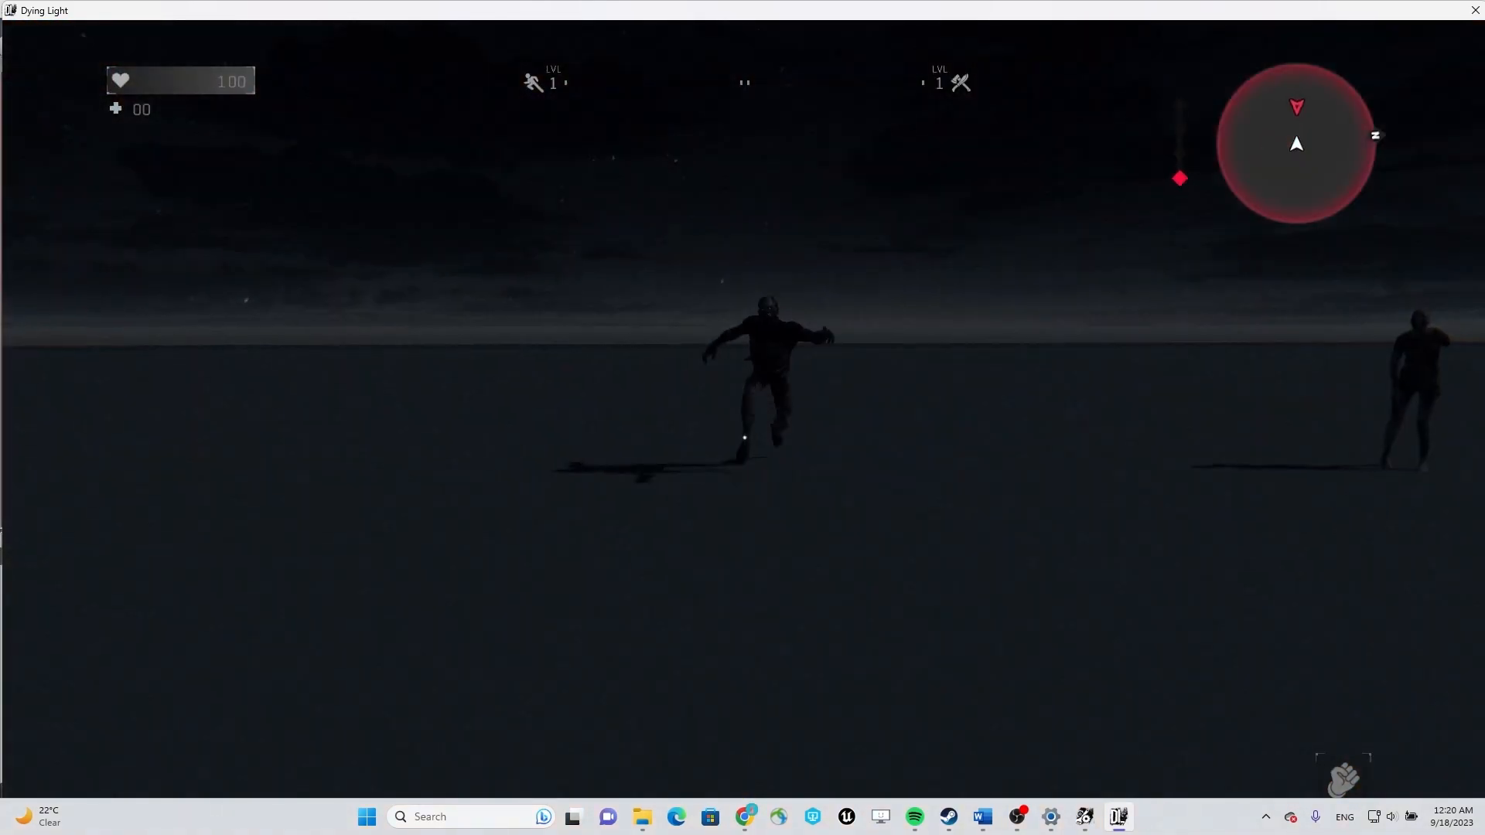
key(s)
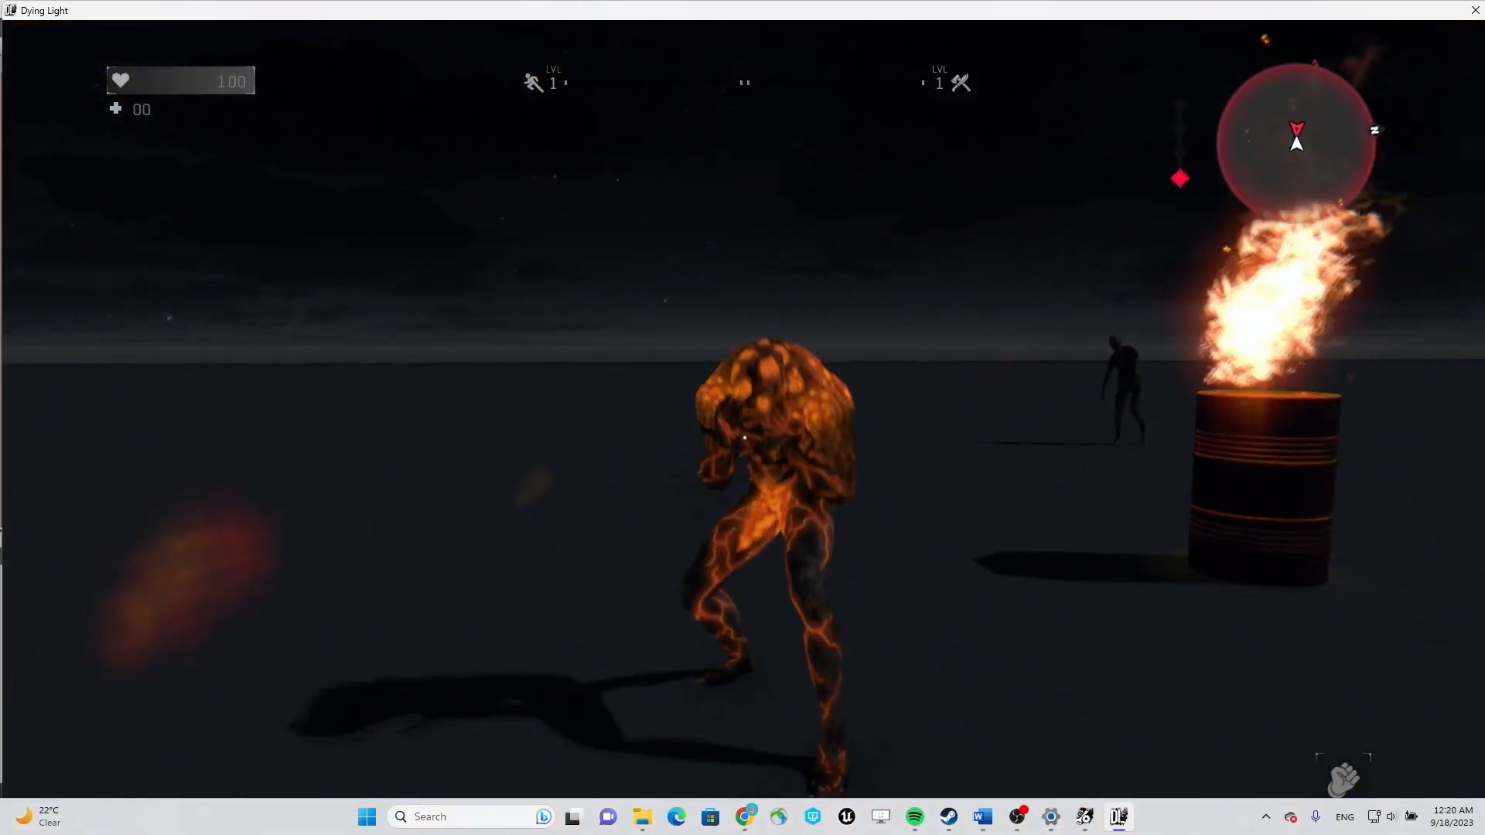
key(s)
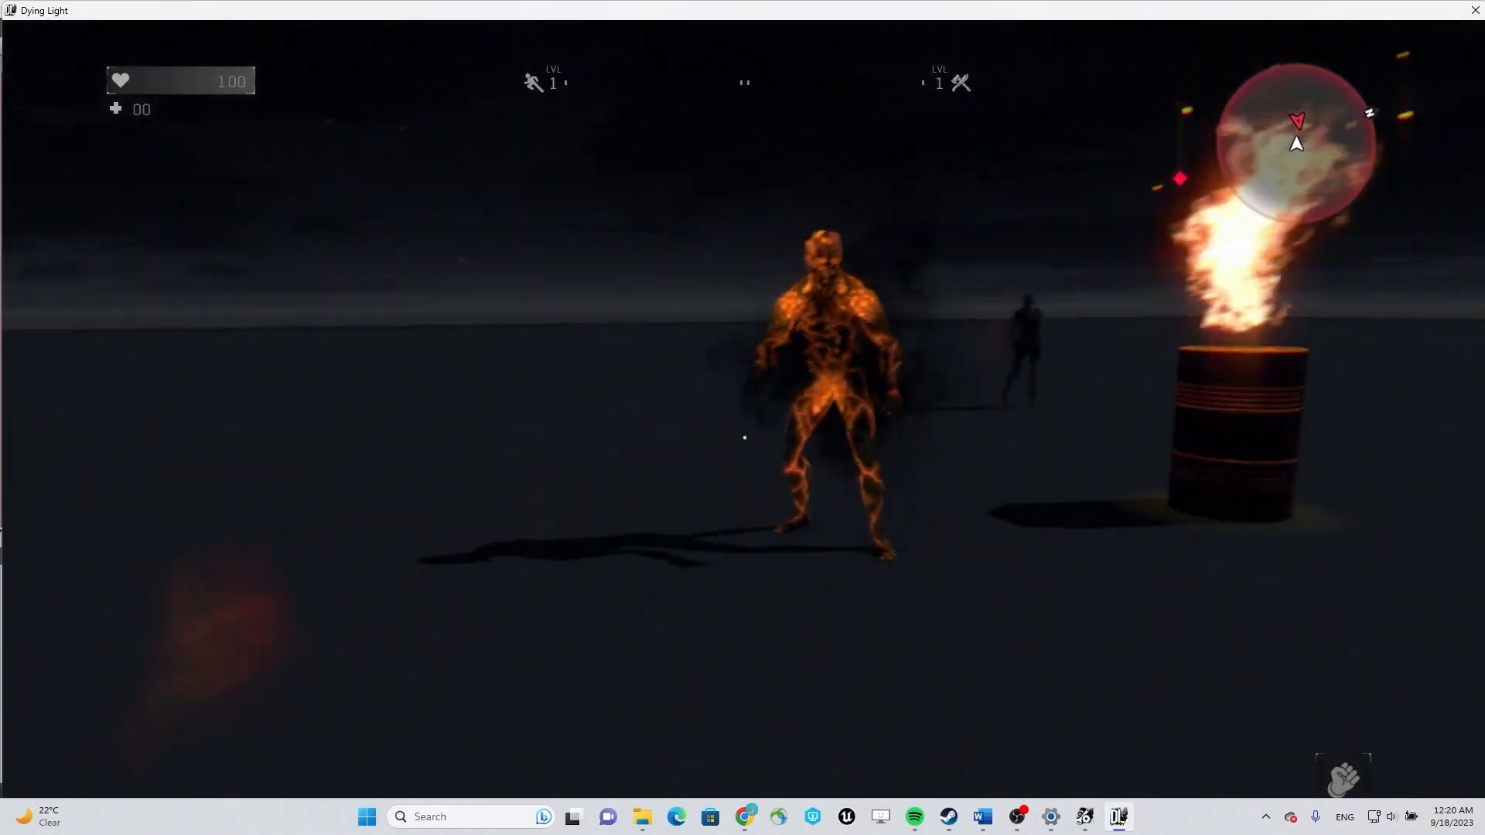
key(w)
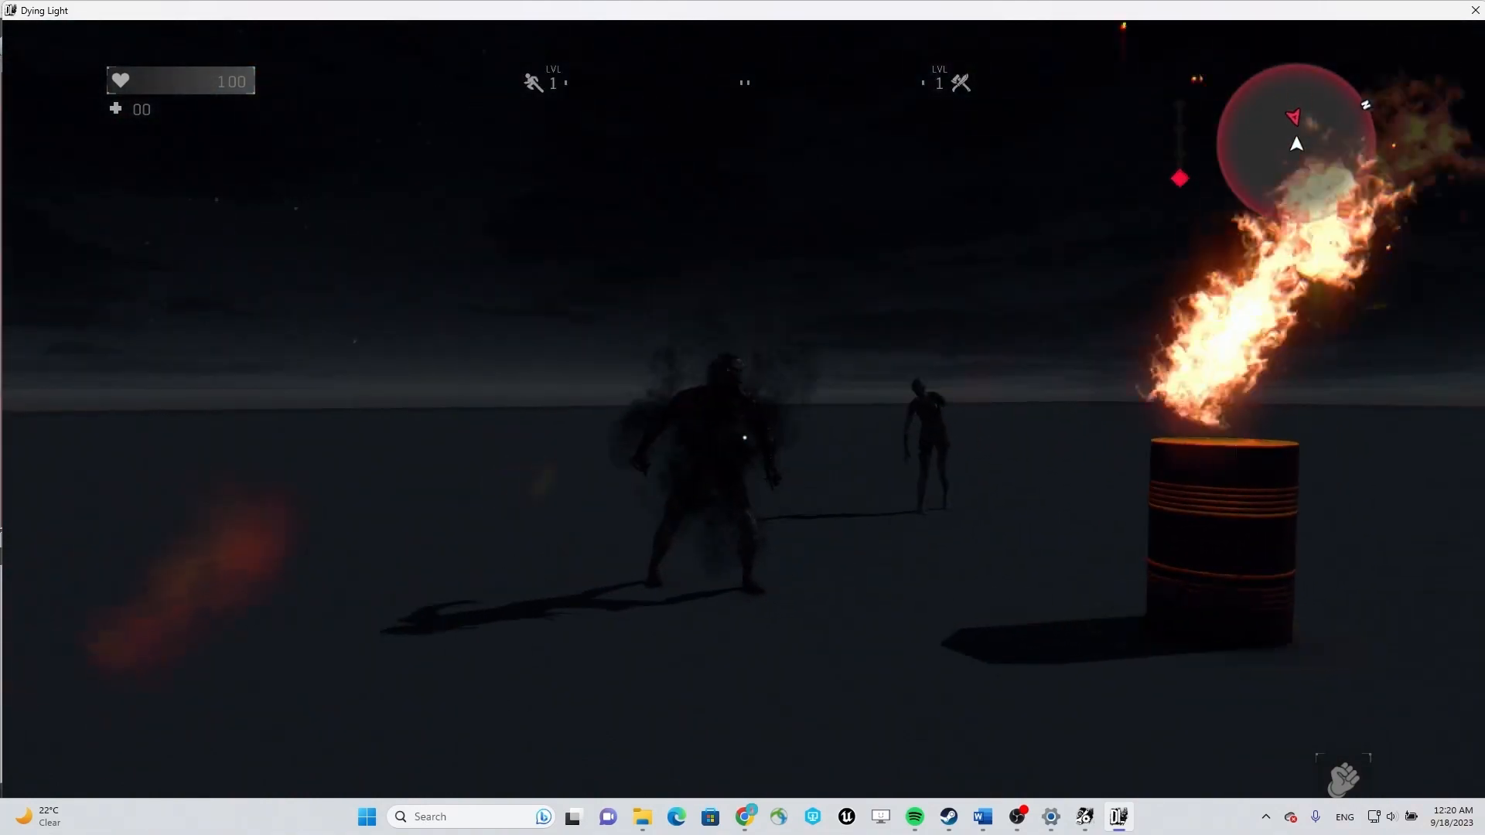
key(s)
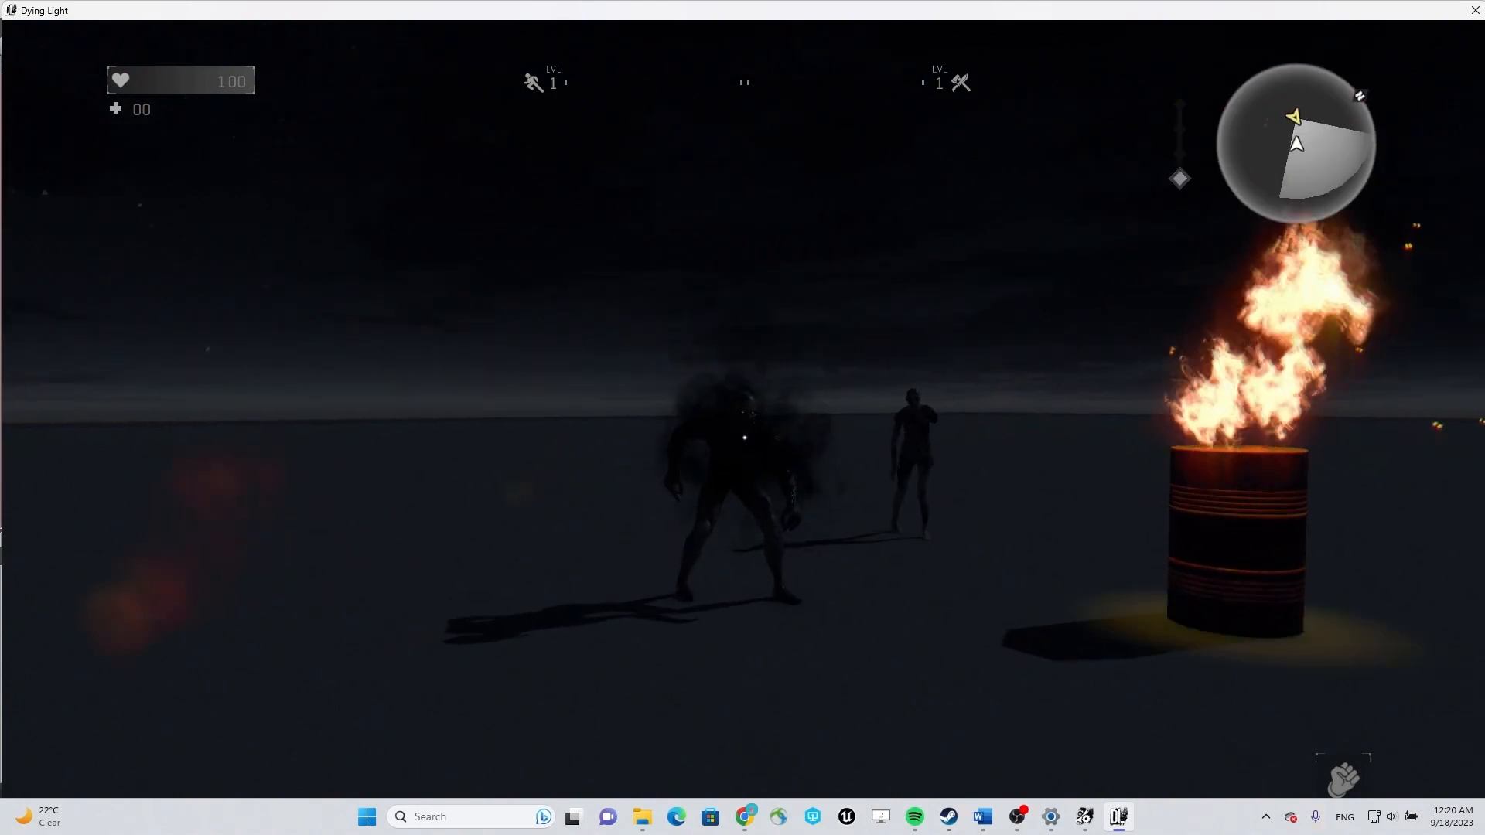
key(w)
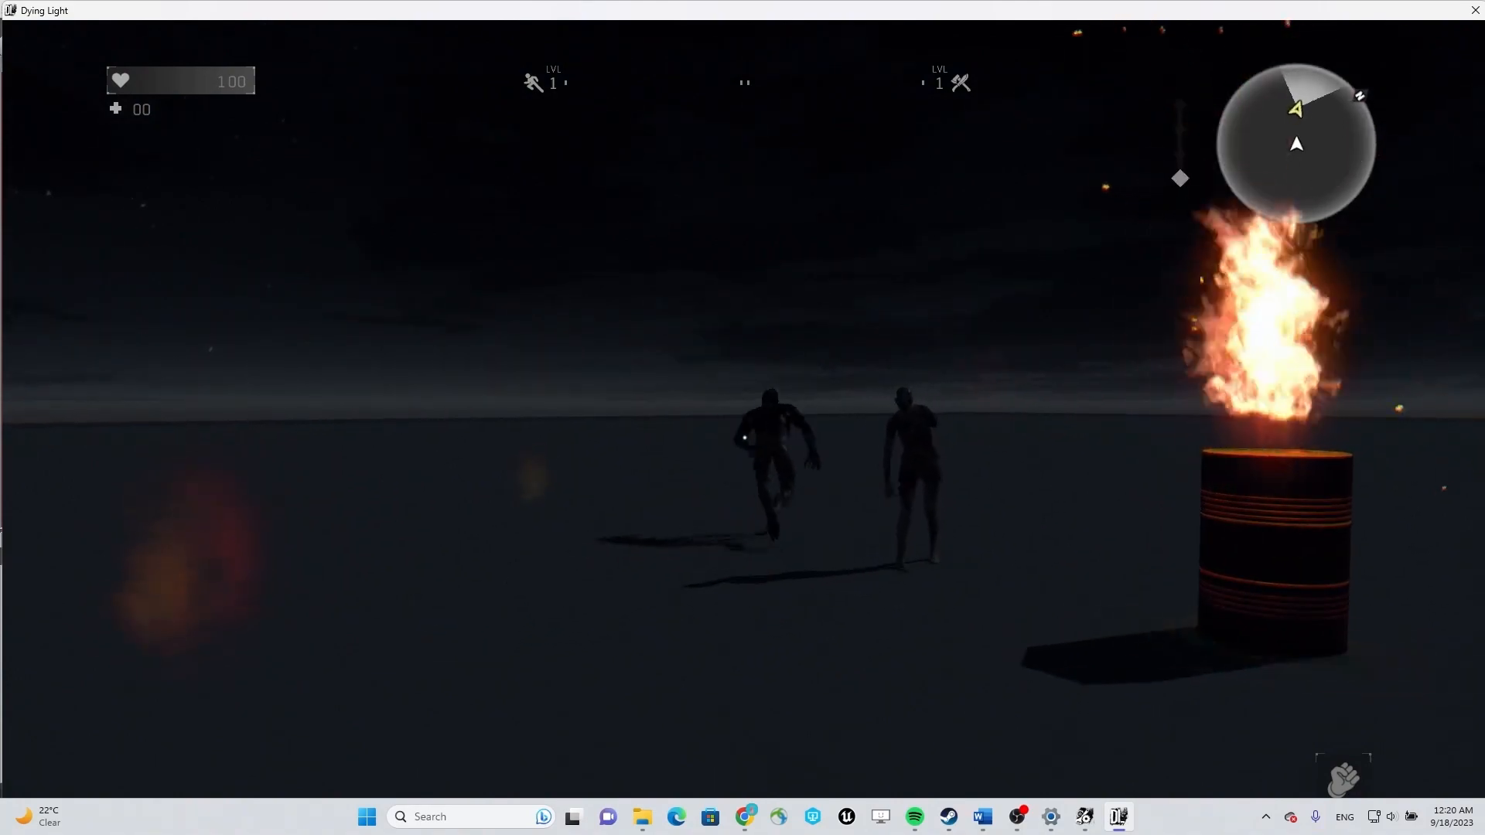
Approach the other zombie beside the burning barrel and circle it to check its behaviour in the AI escape area.
key(w)
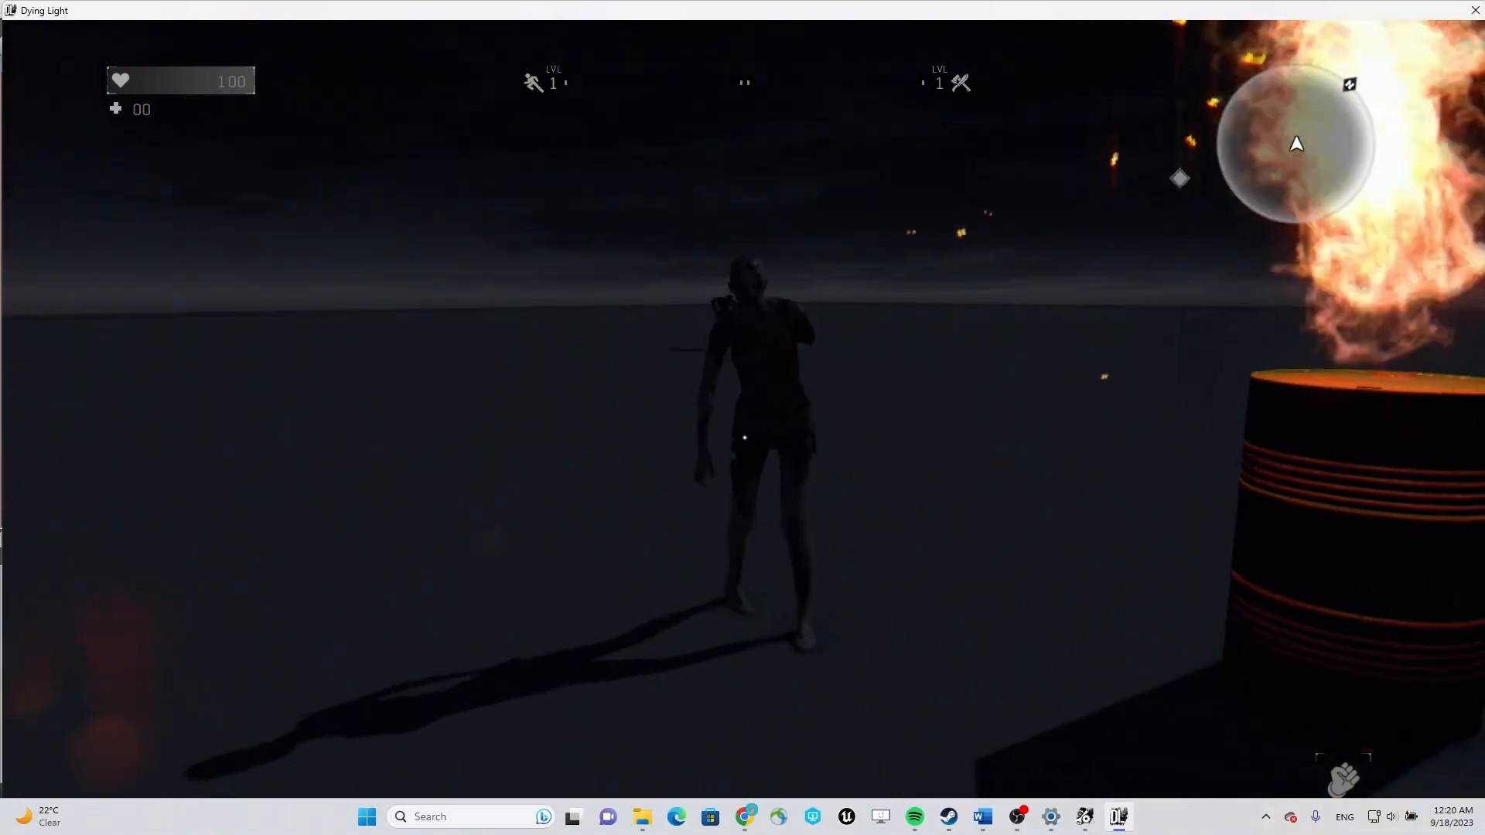
key(s)
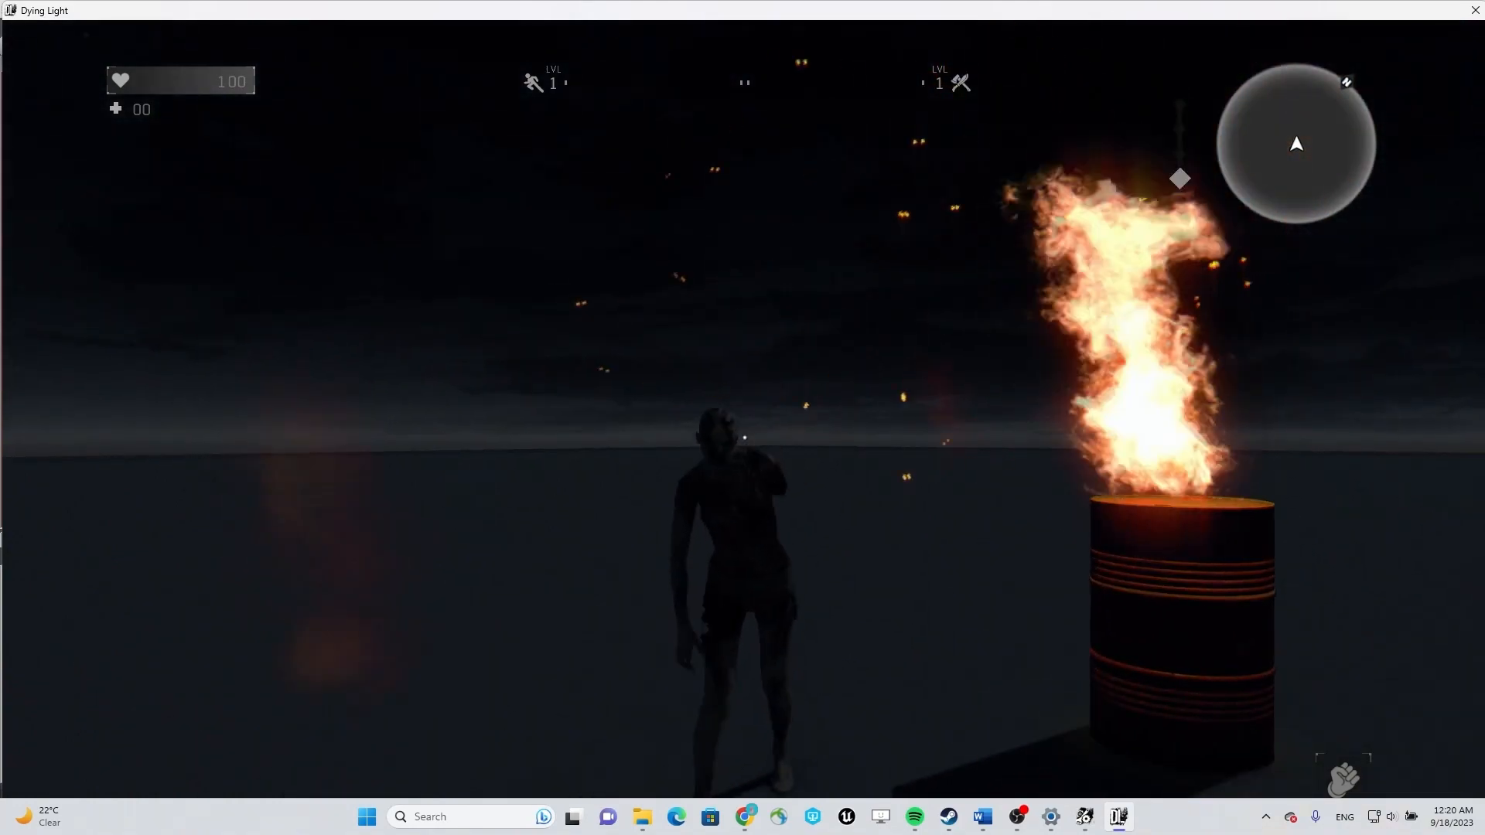
key(w)
key(s)
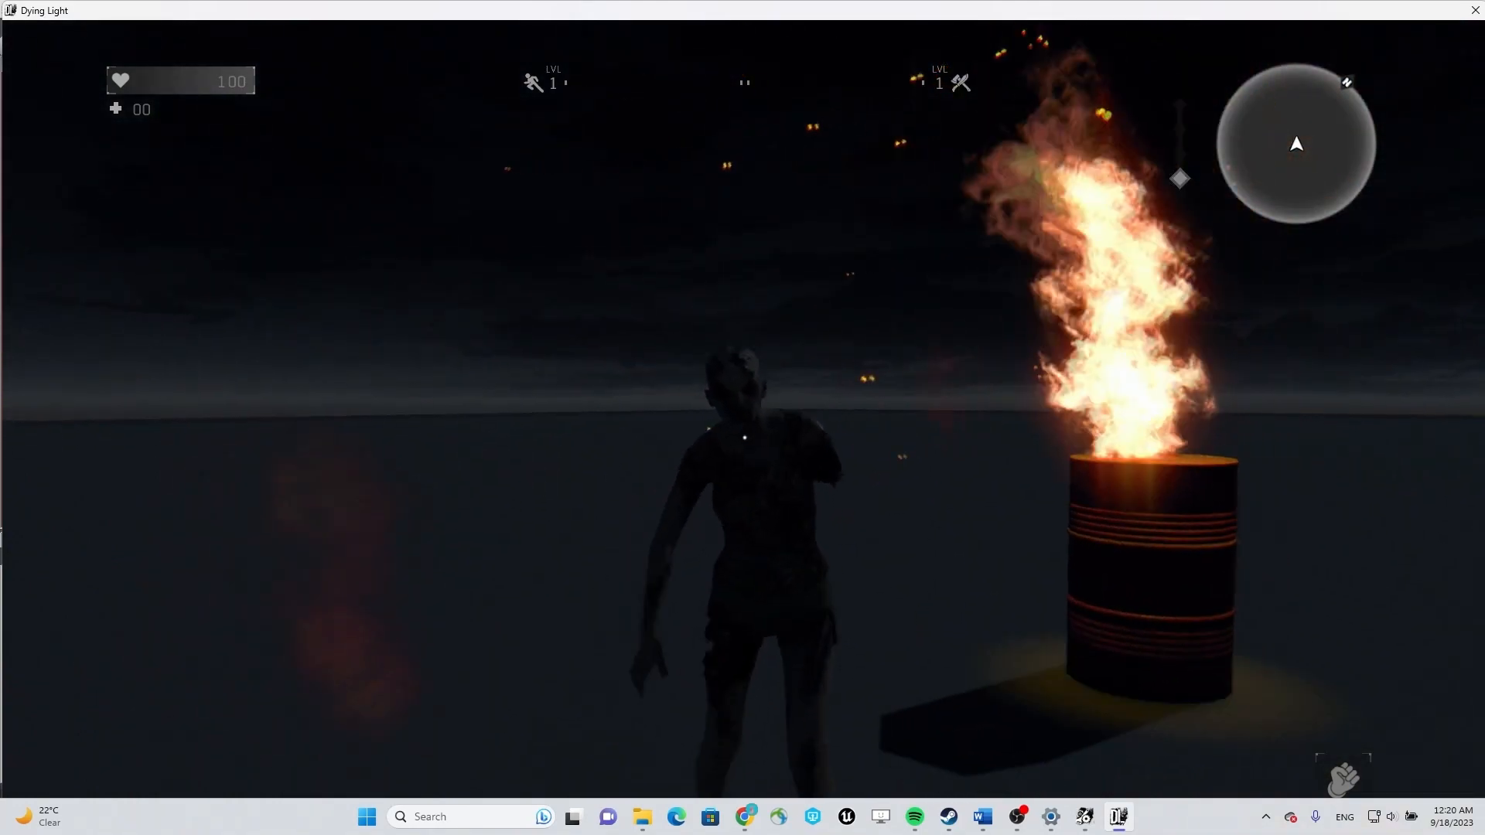
key(s)
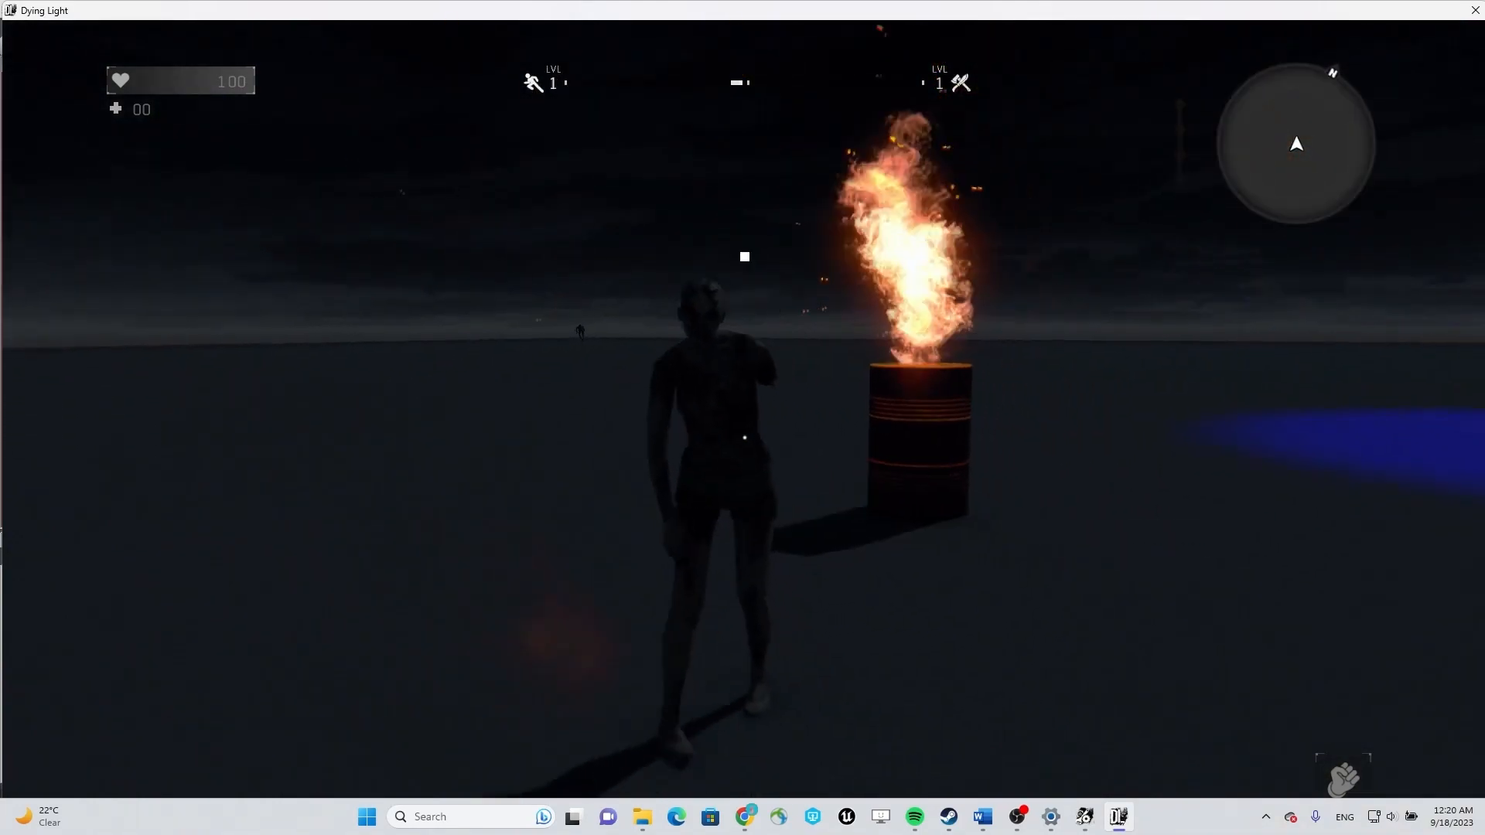
key(d)
key(d)
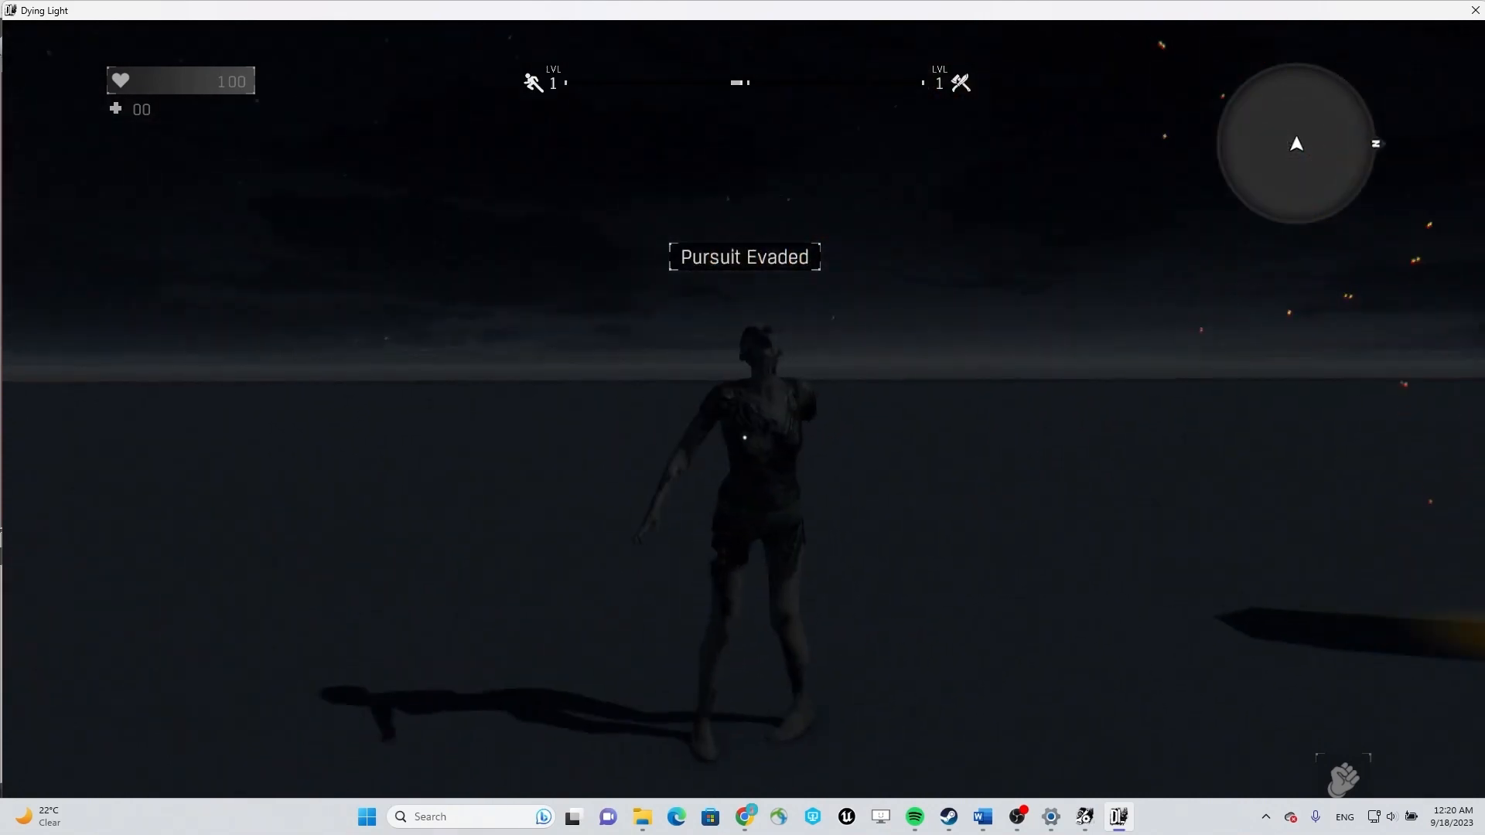
key(s)
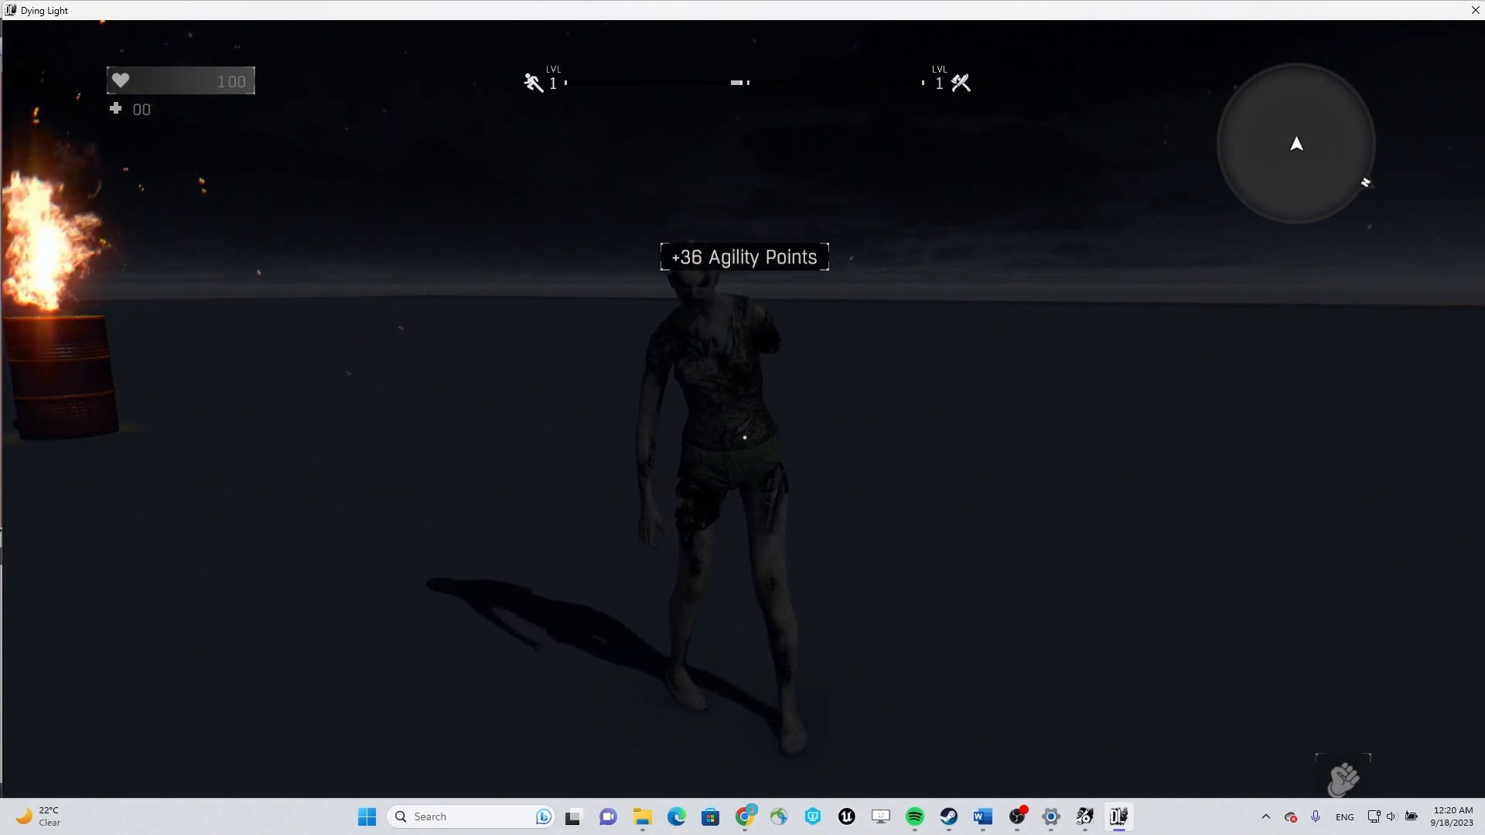
Walk into the blue-lit hub zone and watch how the zombies react from inside it.
key(w)
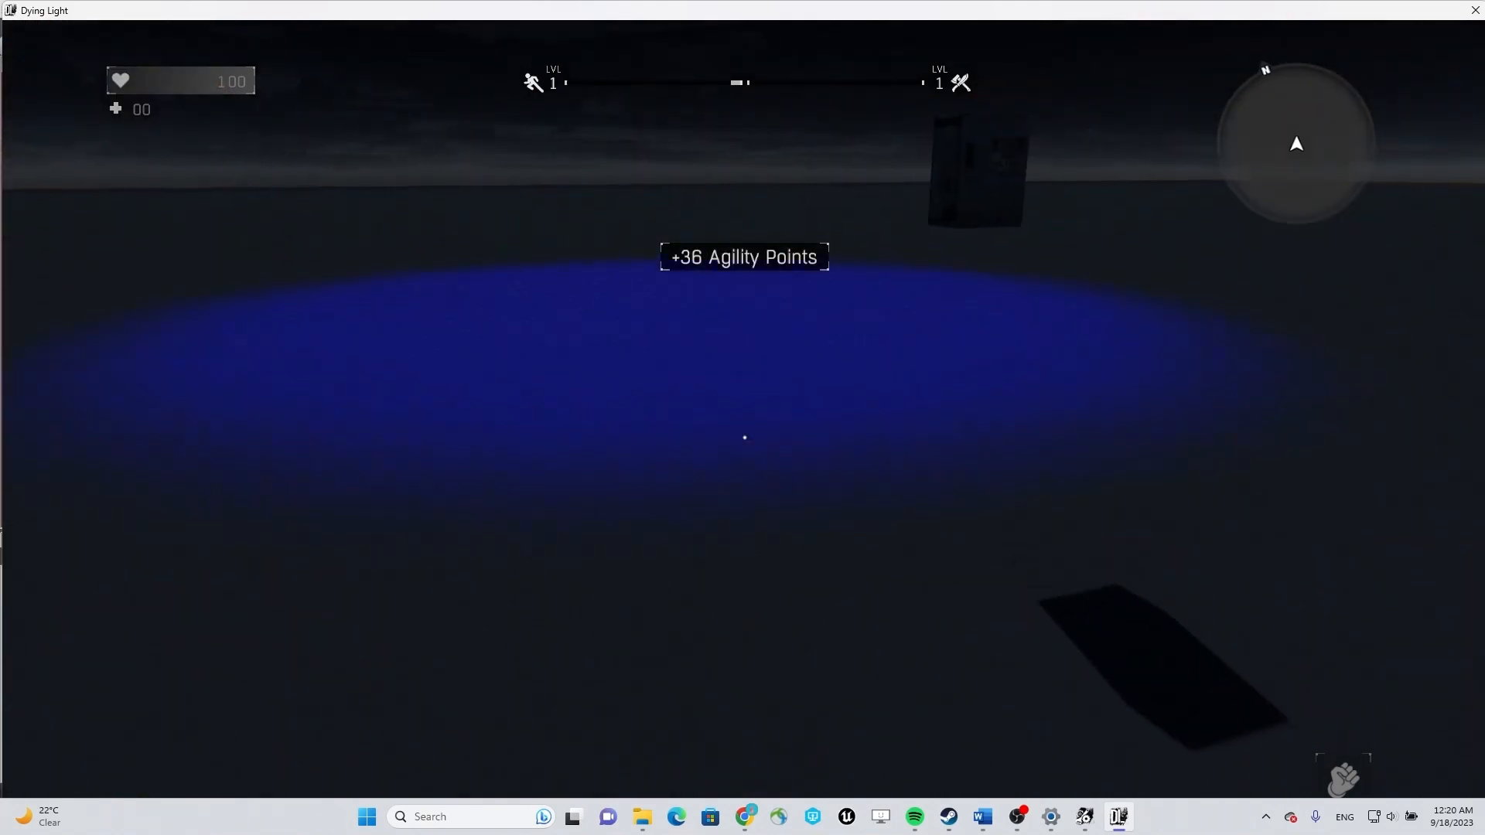
key(w)
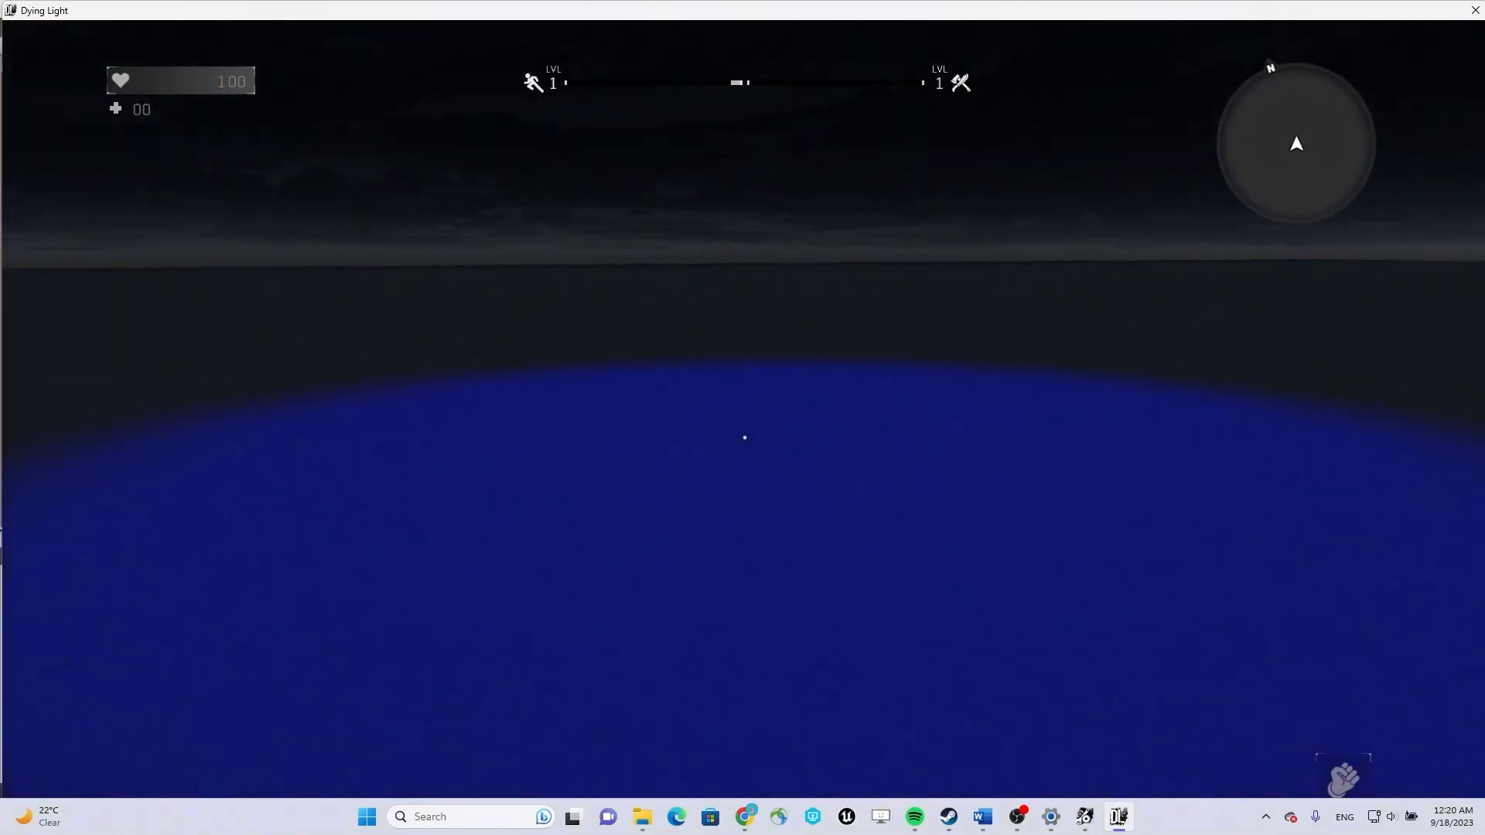
key(s)
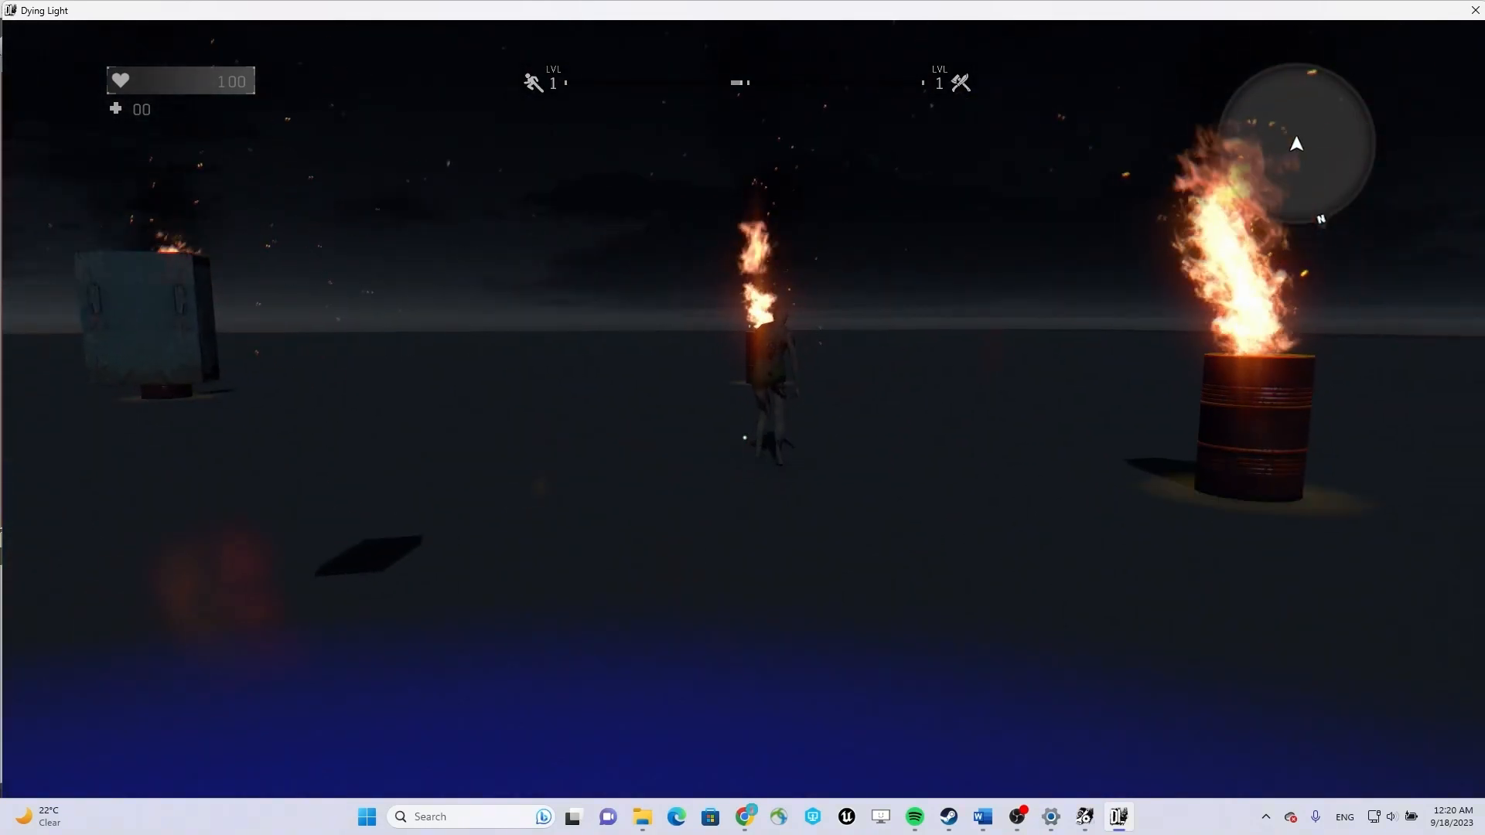
key(w)
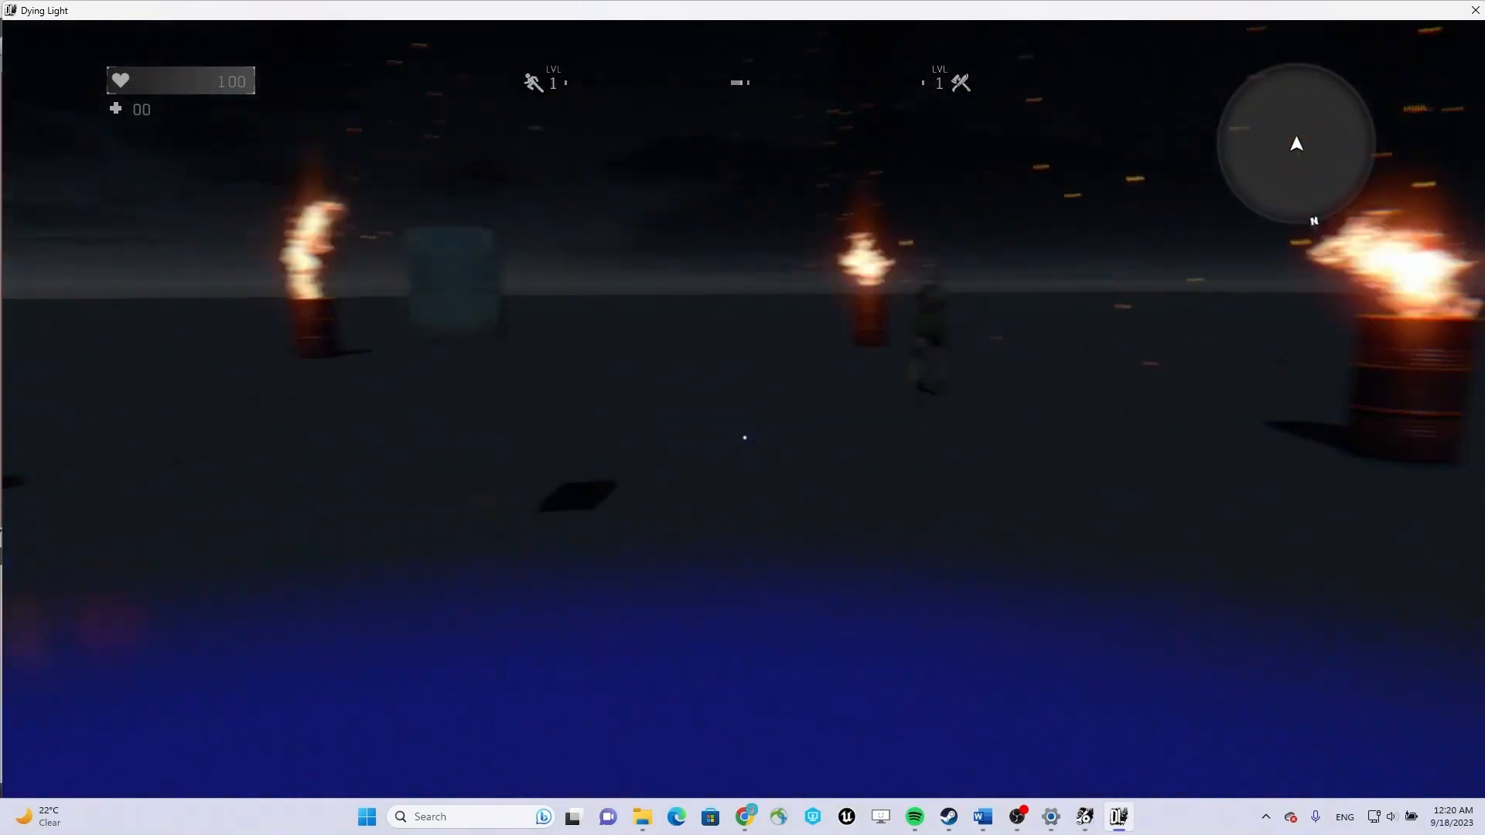
key(a)
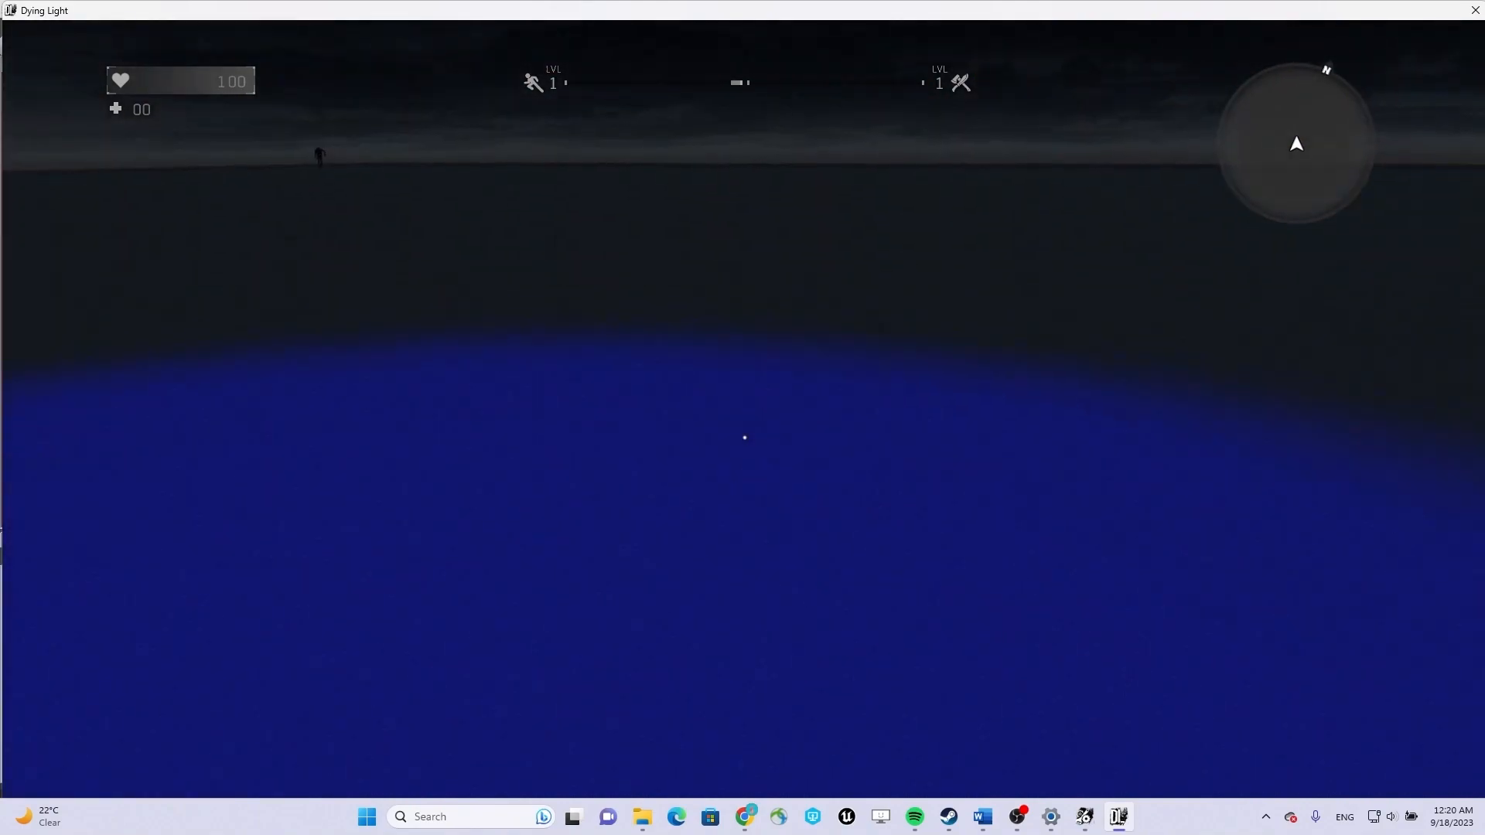